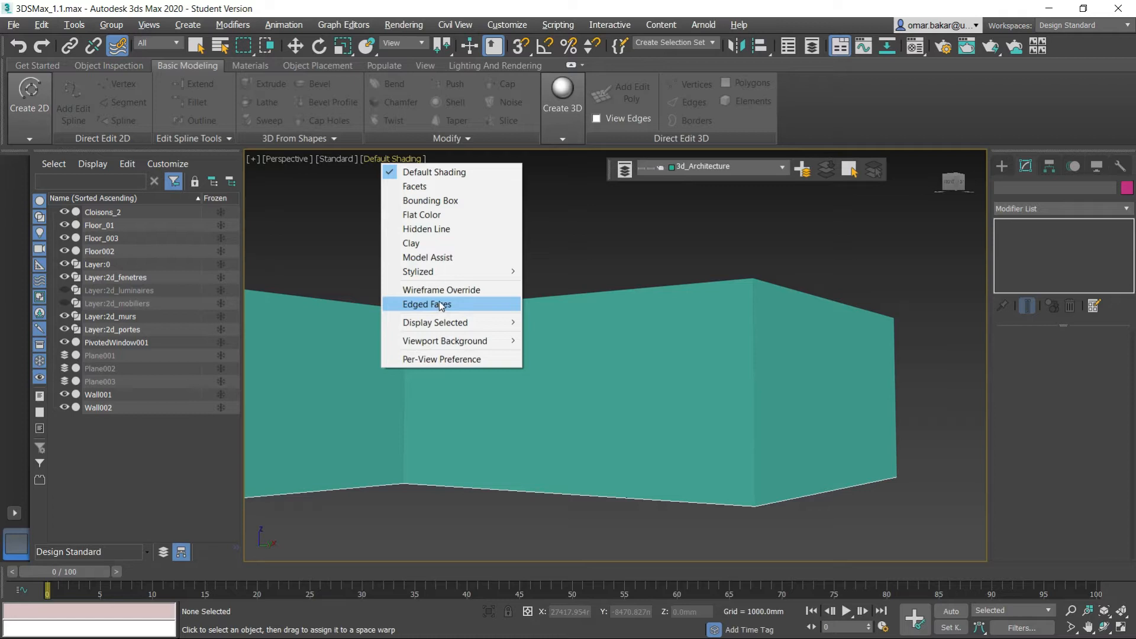
Display the perspective viewport in wireframe and bring the 2D window marks near the wall corner into view.
{"action": "left_click", "coordinate": [441, 290]}
{"action": "middle_click_drag", "start_coordinate": [579, 405], "coordinate": [419, 343], "text": "alt"}
{"action": "scroll", "coordinate": [591, 440], "scroll_direction": "up", "scroll_amount": 5}
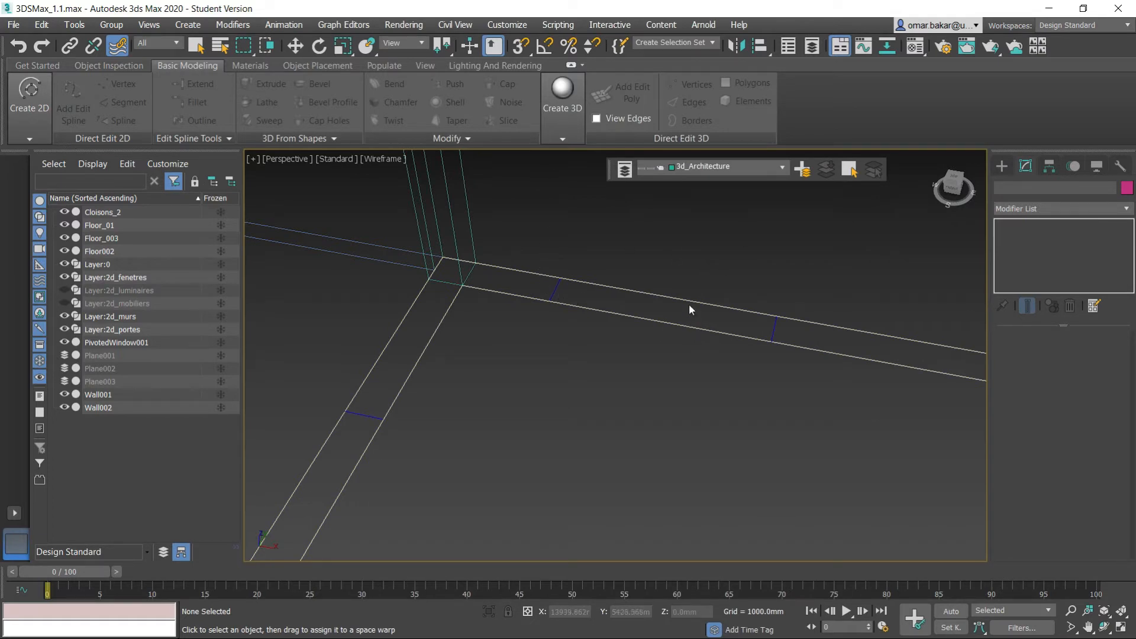
{"action": "scroll", "coordinate": [696, 330], "scroll_direction": "down", "scroll_amount": 2}
{"action": "middle_click_drag", "start_coordinate": [696, 329], "coordinate": [615, 424]}
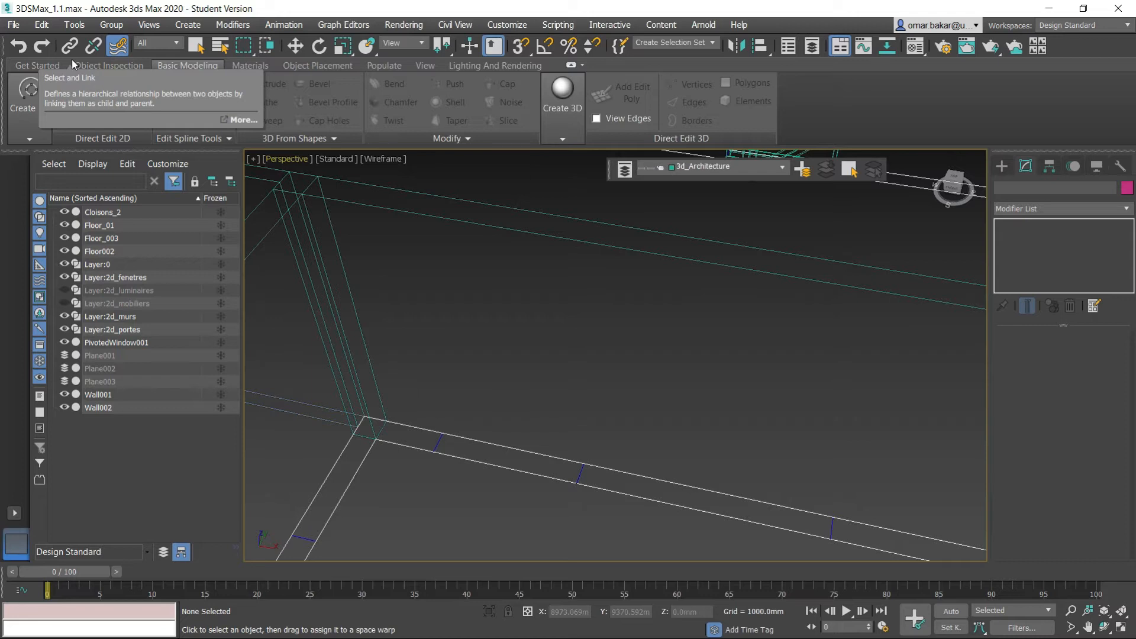
Create an Awning window snapped to the window marks nearest the wall corner, 1500 mm wide, 250 mm deep and about 1626 mm high.
{"action": "left_click", "coordinate": [1004, 167]}
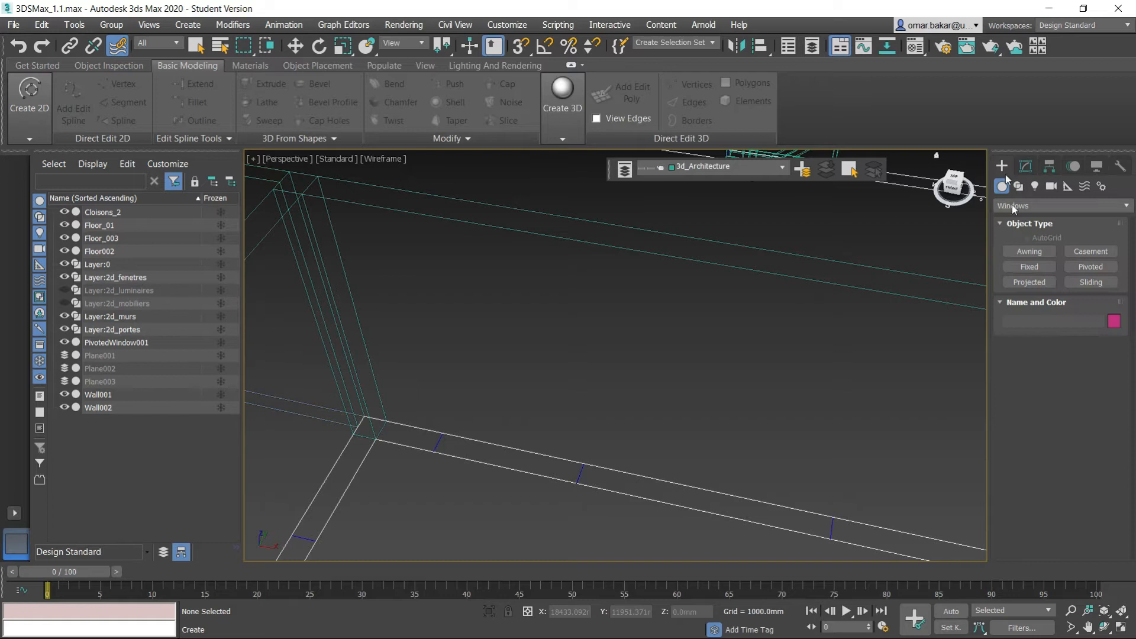
{"action": "left_click", "coordinate": [1034, 254]}
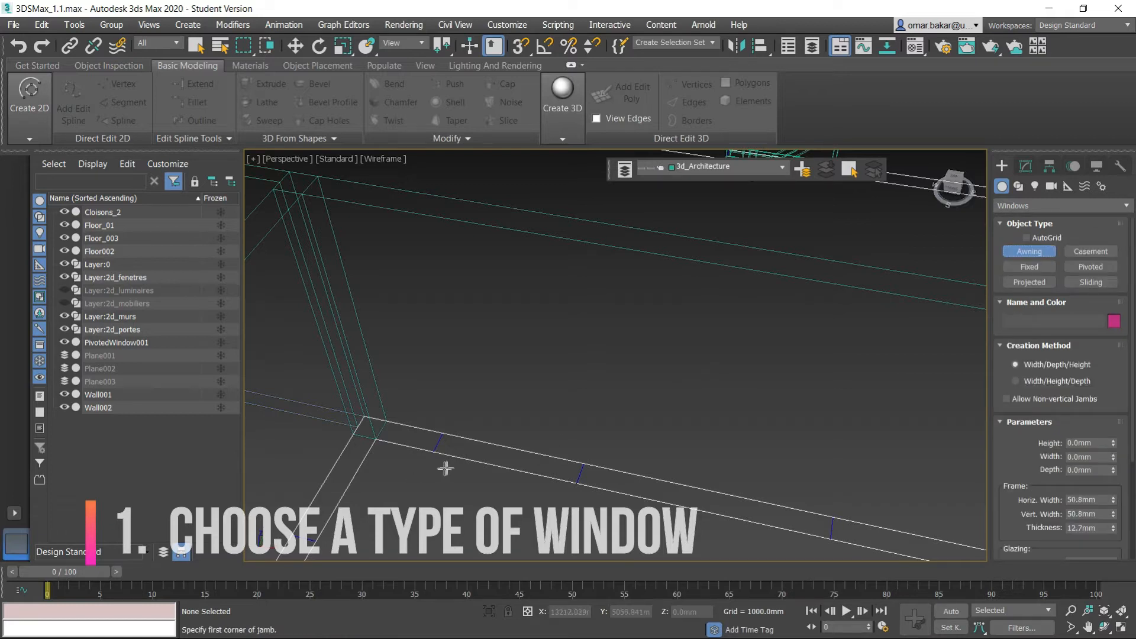
{"action": "key", "text": "s"}
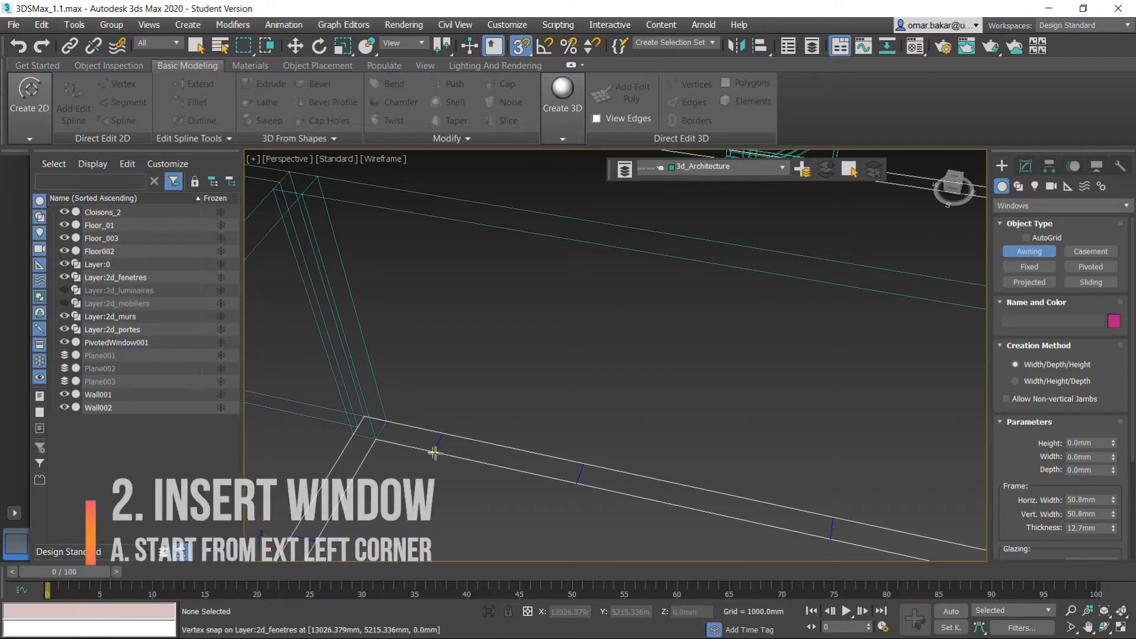
{"action": "left_click_drag", "start_coordinate": [434, 453], "coordinate": [575, 482]}
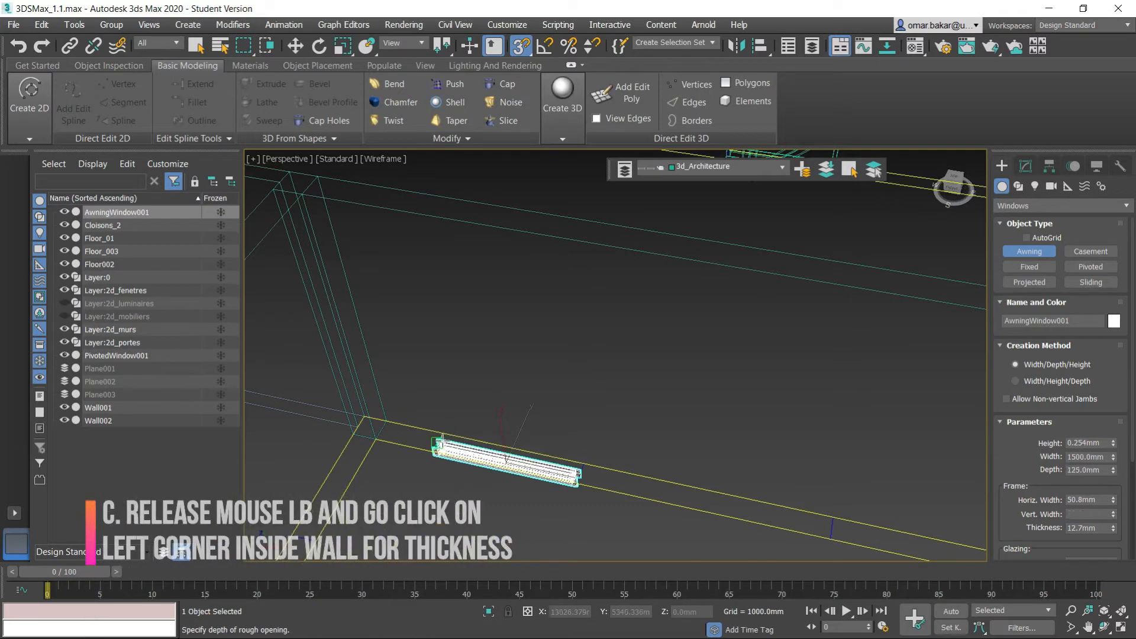
{"action": "left_click", "coordinate": [447, 436]}
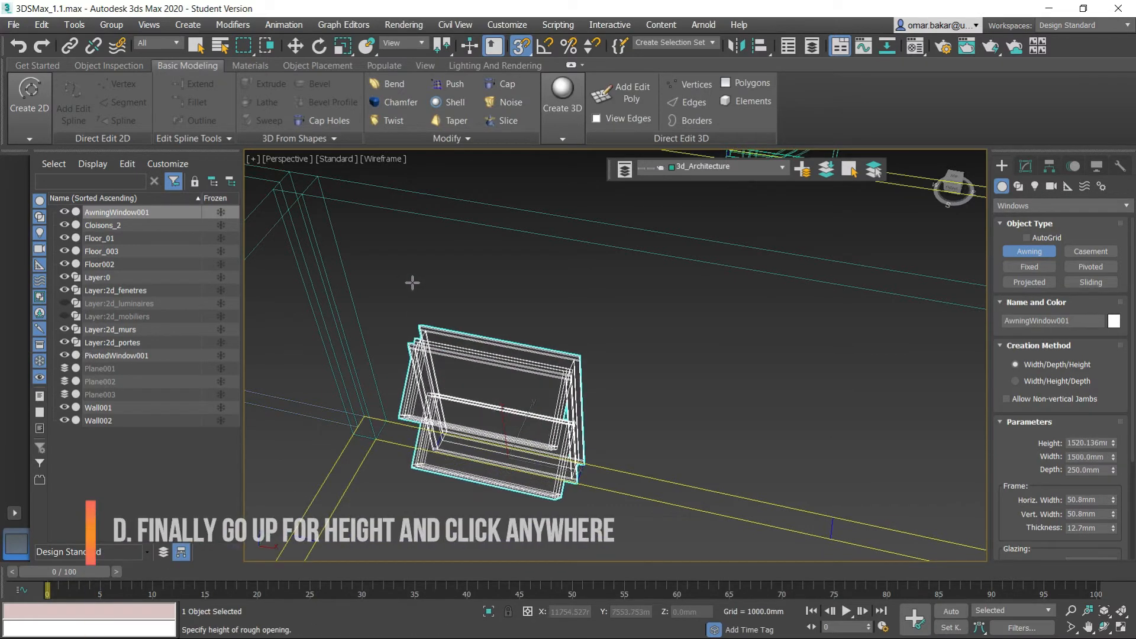
{"action": "left_click", "coordinate": [428, 272]}
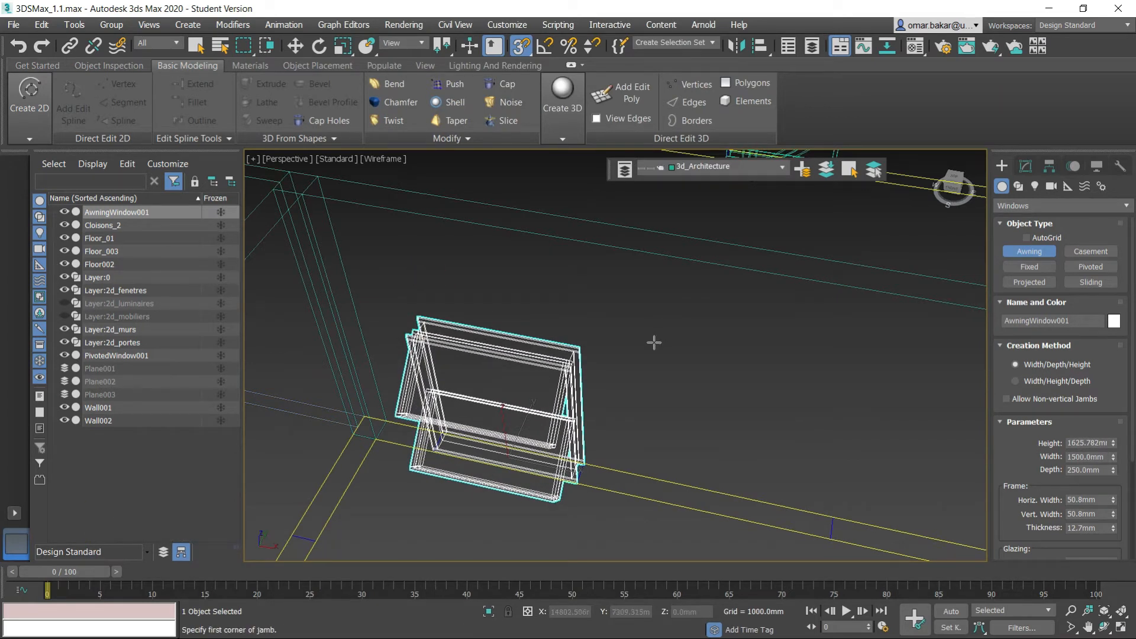
Return the perspective viewport to Default Shading.
{"action": "left_click", "coordinate": [387, 158]}
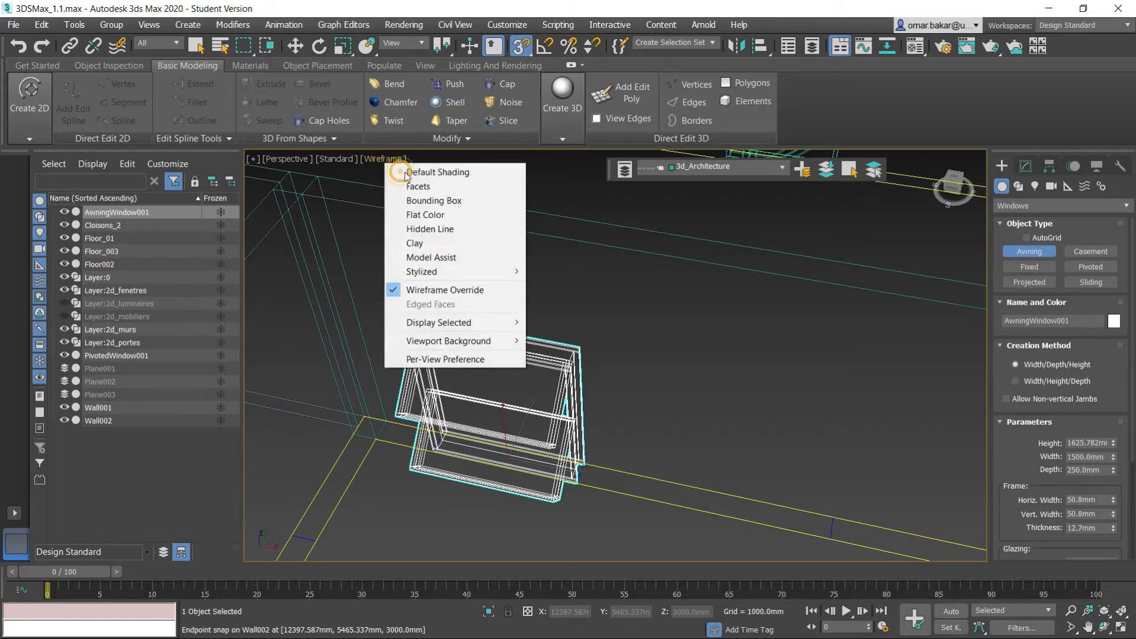
{"action": "left_click", "coordinate": [408, 171]}
{"action": "mouse_move", "coordinate": [596, 439]}
{"action": "middle_mouse_down", "text": "alt"}
{"action": "mouse_move", "coordinate": [573, 348]}
{"action": "mouse_move", "coordinate": [402, 415]}
{"action": "mouse_move", "coordinate": [589, 419]}
{"action": "middle_mouse_up", "text": "alt"}
{"action": "scroll", "coordinate": [589, 419], "scroll_direction": "down", "scroll_amount": 3}
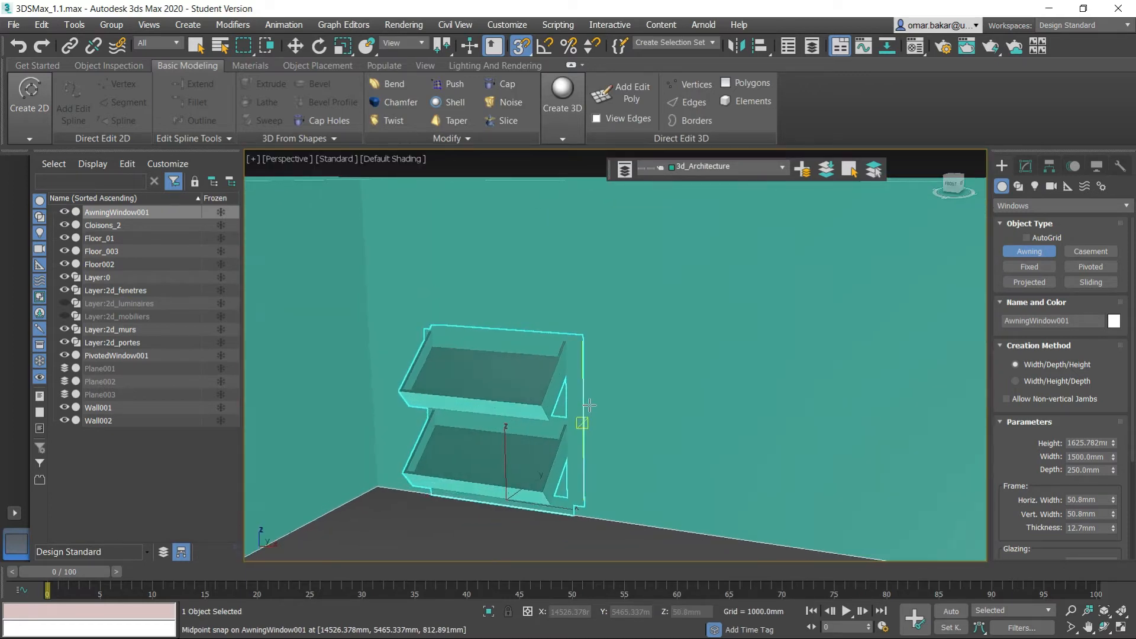
Link the awning window to the wall behind it, making Wall002 its parent.
{"action": "left_click", "coordinate": [67, 50]}
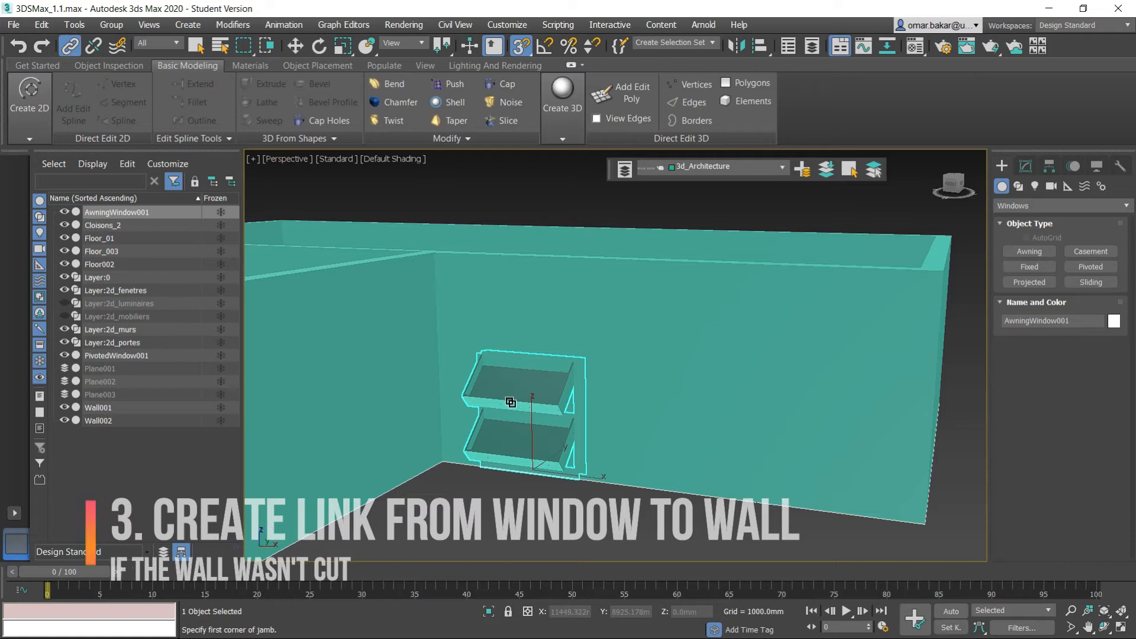
{"action": "left_click", "coordinate": [509, 396]}
{"action": "left_click_drag", "start_coordinate": [512, 395], "coordinate": [515, 312]}
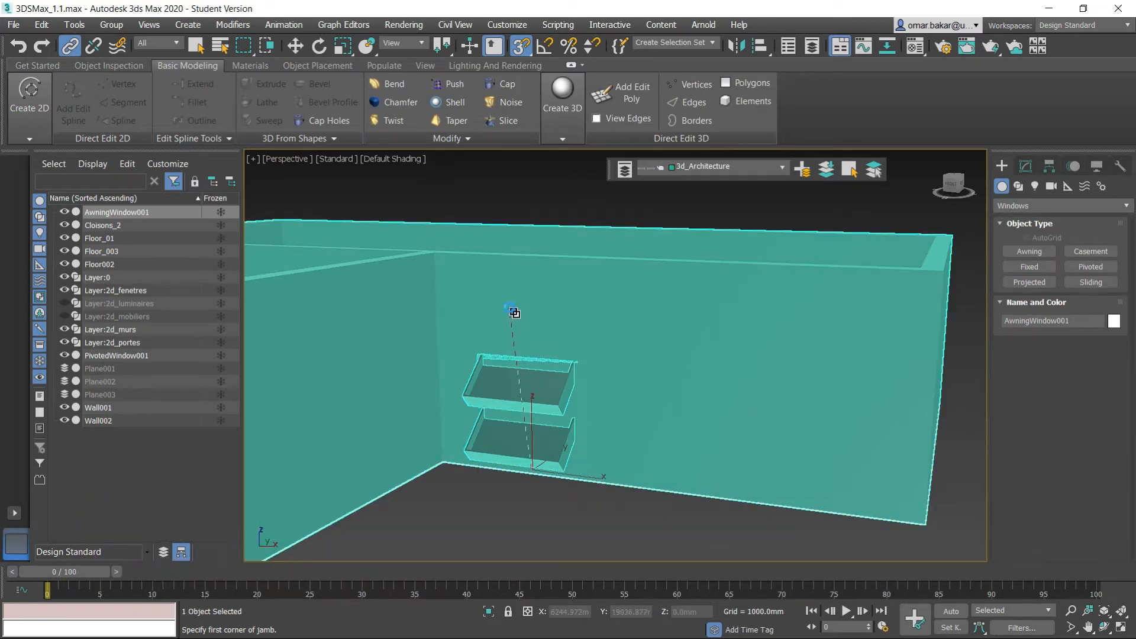
{"action": "middle_click_drag", "start_coordinate": [605, 466], "coordinate": [565, 454], "text": "alt"}
{"action": "scroll", "coordinate": [604, 426], "scroll_direction": "up", "scroll_amount": 3}
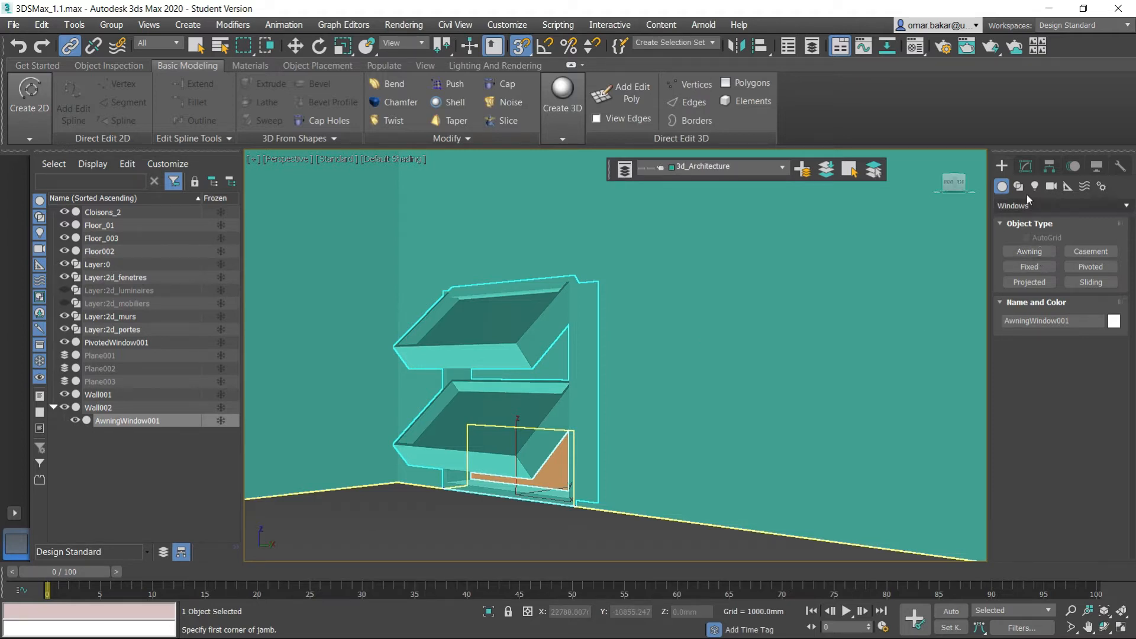
Set the awning window's depth to 100 mm in its parameters.
{"action": "left_click", "coordinate": [1026, 167]}
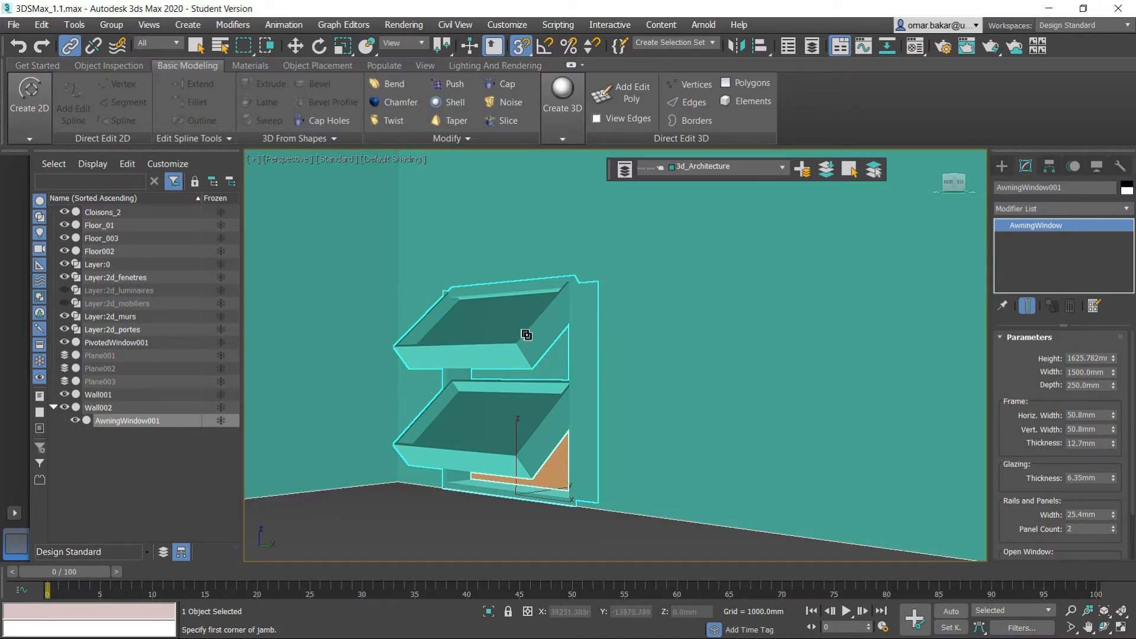
{"action": "double_click", "coordinate": [1082, 385]}
{"action": "type", "text": "100"}
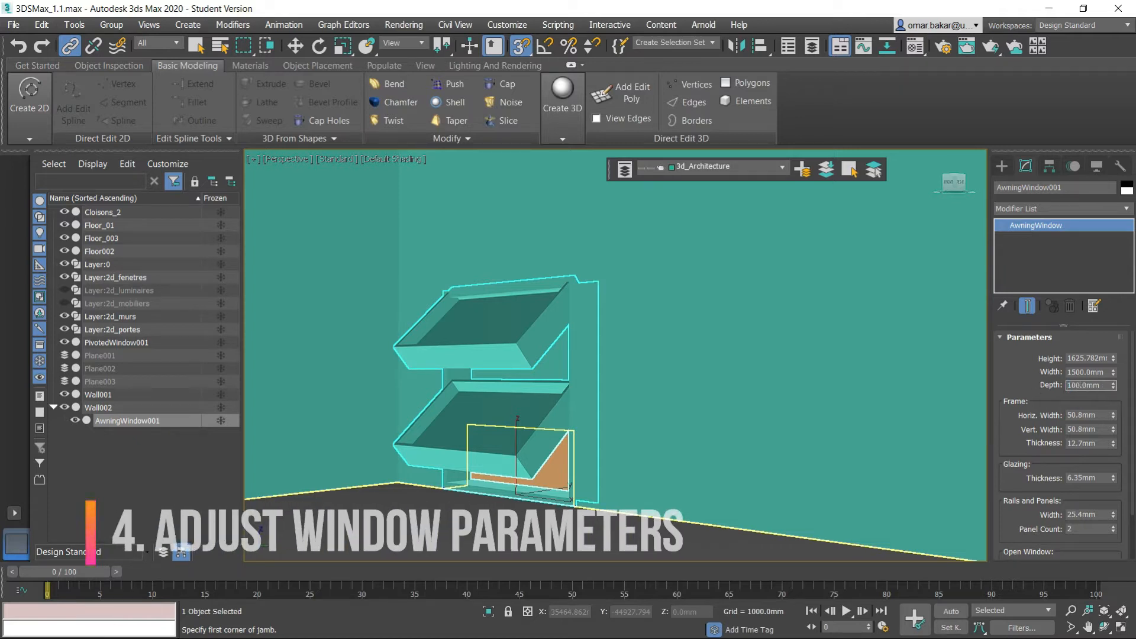
{"action": "key", "text": "Return"}
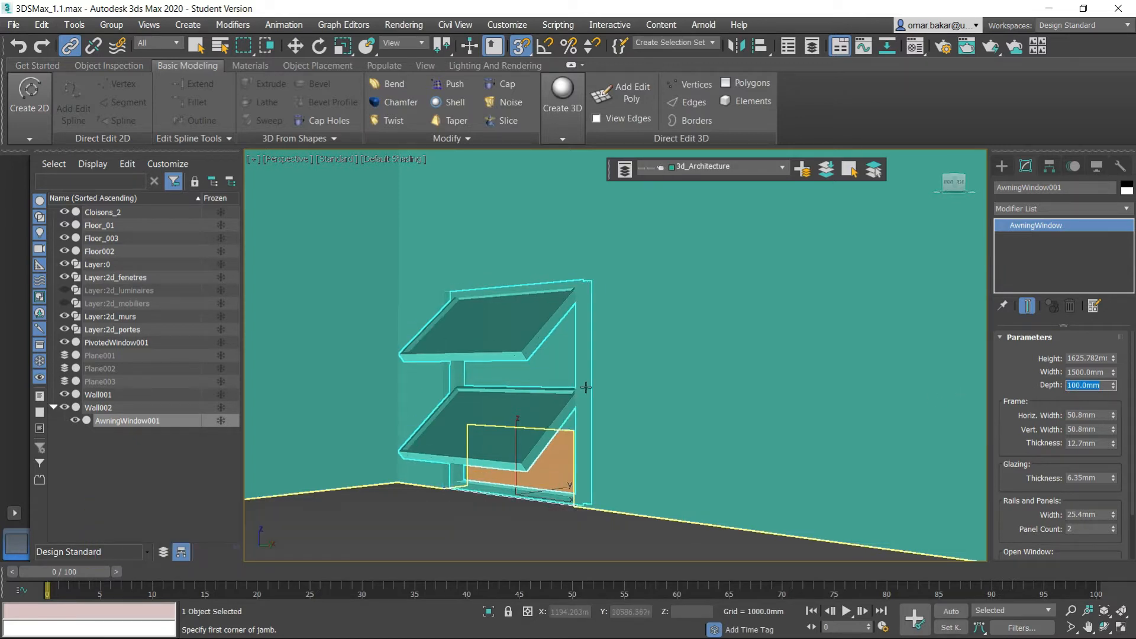
Set the awning window's panel count to 4 and its opening to 40%.
{"action": "middle_click_drag", "start_coordinate": [596, 410], "coordinate": [621, 393], "text": "alt"}
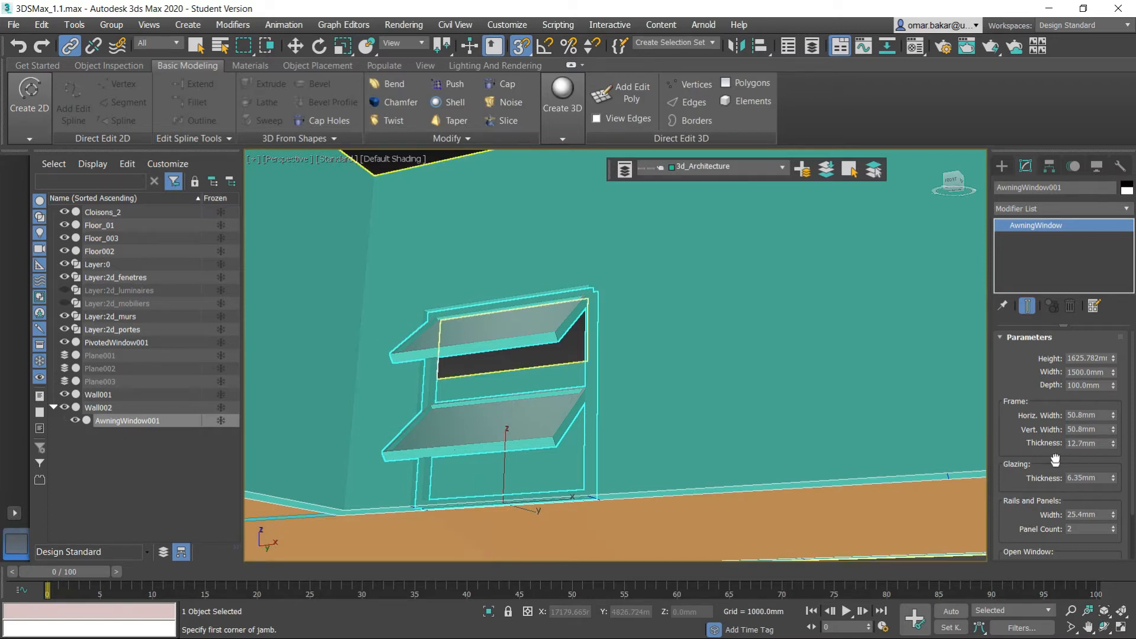
{"action": "scroll", "coordinate": [1078, 438], "scroll_direction": "down", "scroll_amount": 3}
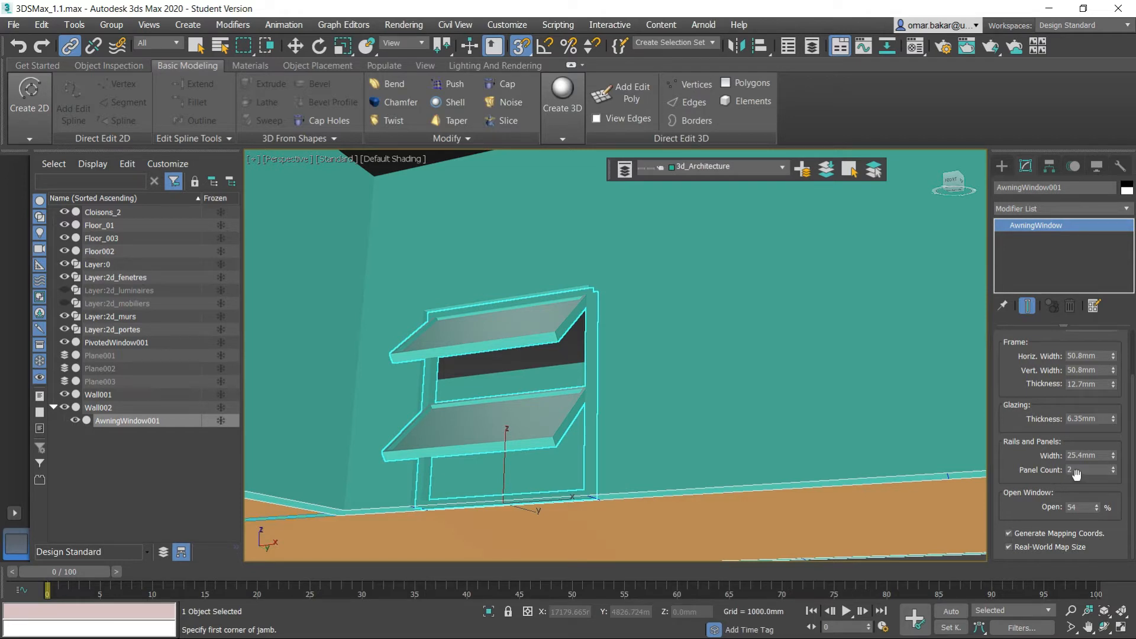
{"action": "left_click", "coordinate": [1115, 469]}
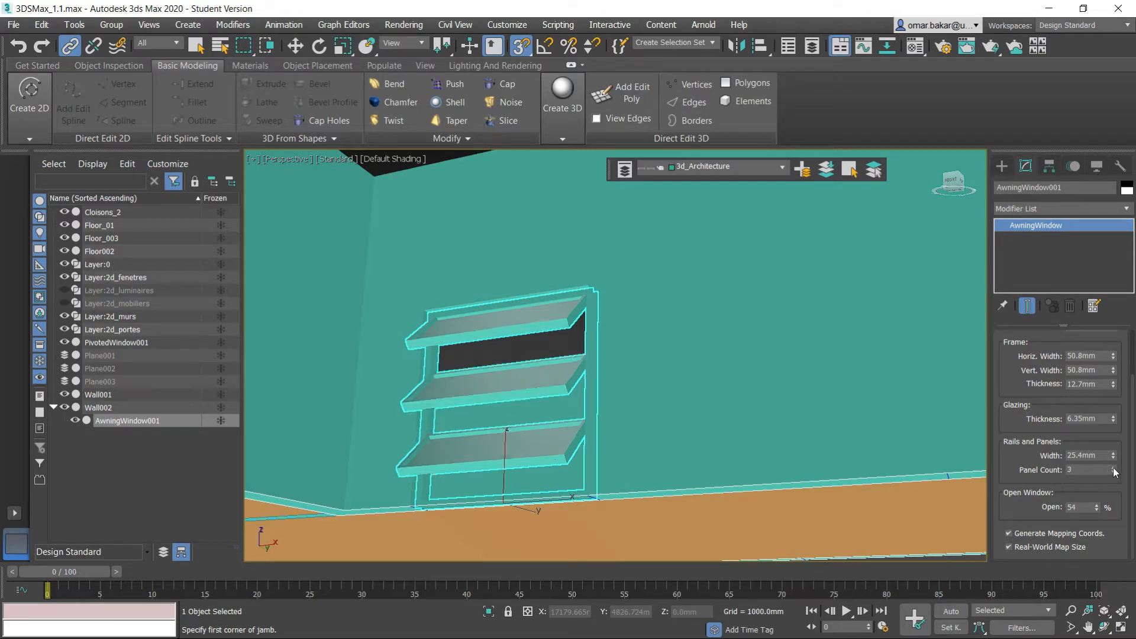
{"action": "left_click", "coordinate": [1114, 468]}
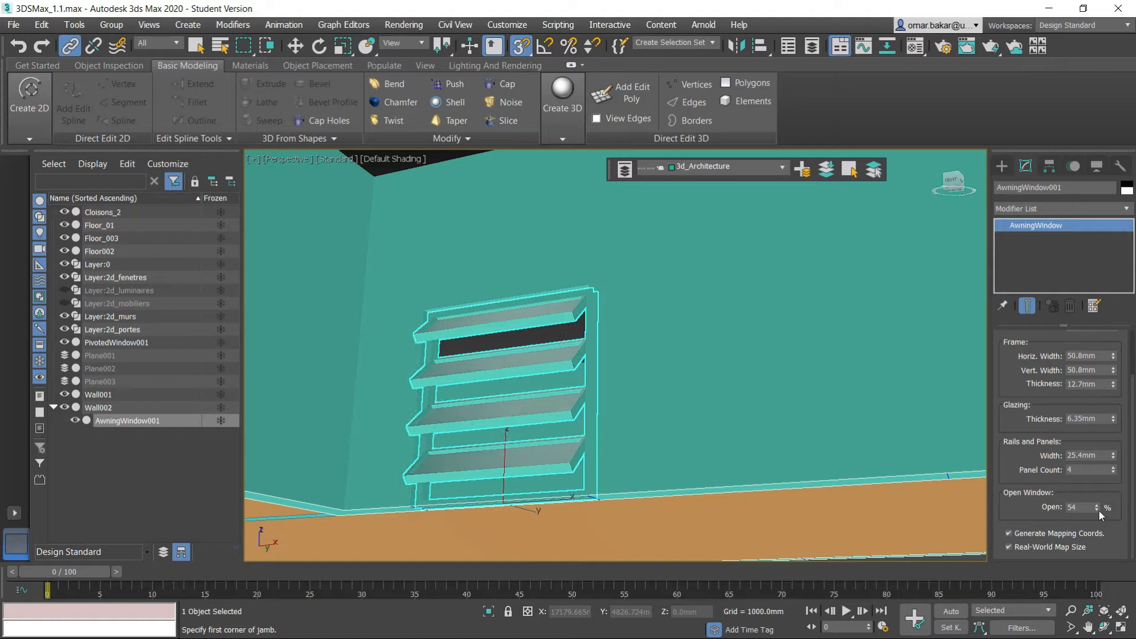
{"action": "mouse_move", "coordinate": [1099, 509]}
{"action": "left_mouse_down"}
{"action": "mouse_move", "coordinate": [1098, 524]}
{"action": "mouse_move", "coordinate": [1097, 514]}
{"action": "left_mouse_up"}
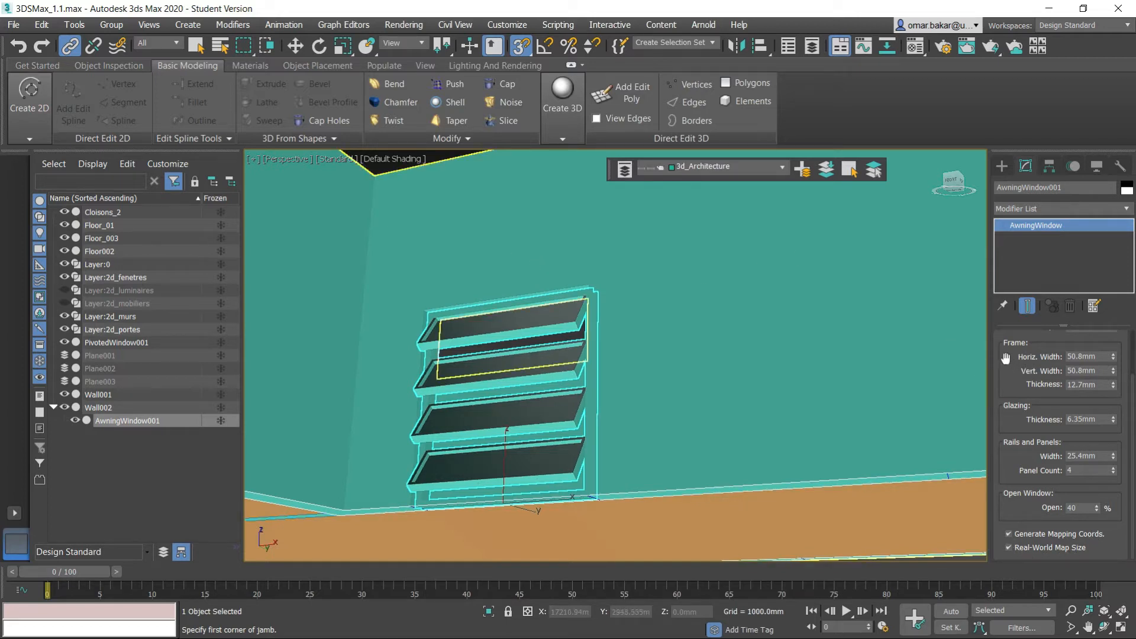
Set the awning window's height to 1250 mm.
{"action": "scroll", "coordinate": [1004, 358], "scroll_direction": "up", "scroll_amount": 3}
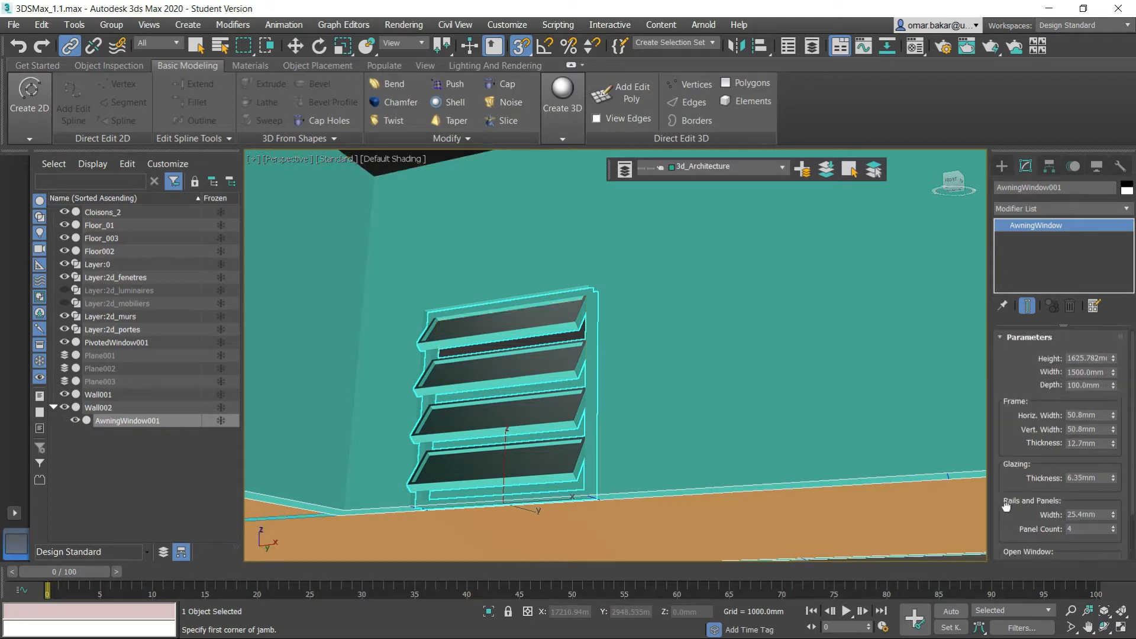
{"action": "left_click", "coordinate": [1076, 358]}
{"action": "type", "text": "2mm"}
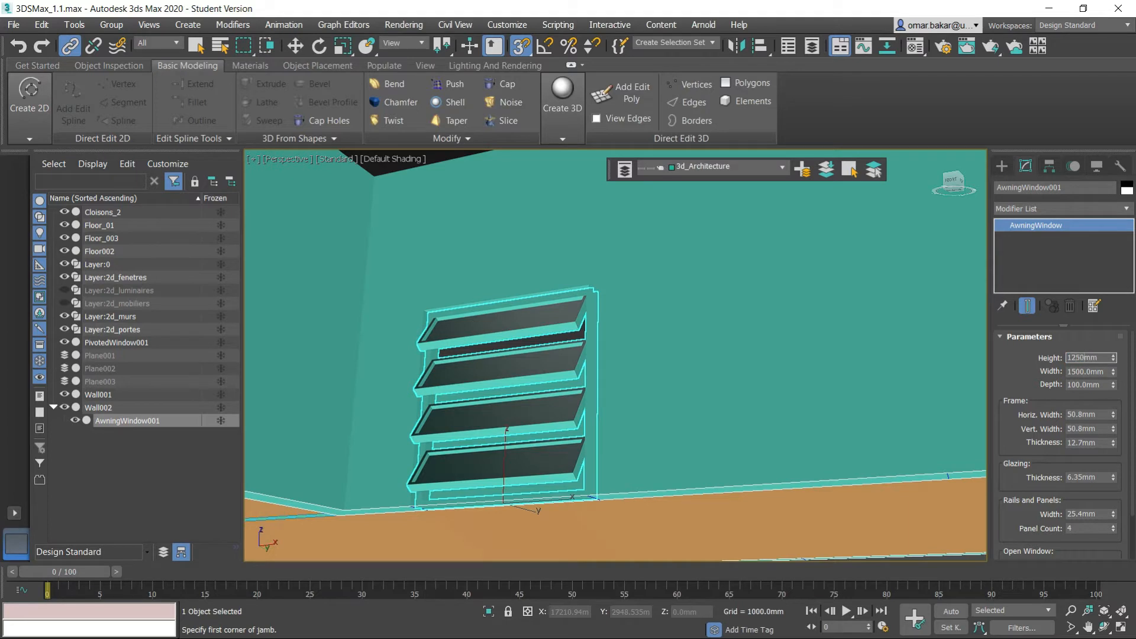
{"action": "key", "text": "Return"}
{"action": "scroll", "coordinate": [686, 355], "scroll_direction": "down", "scroll_amount": 2}
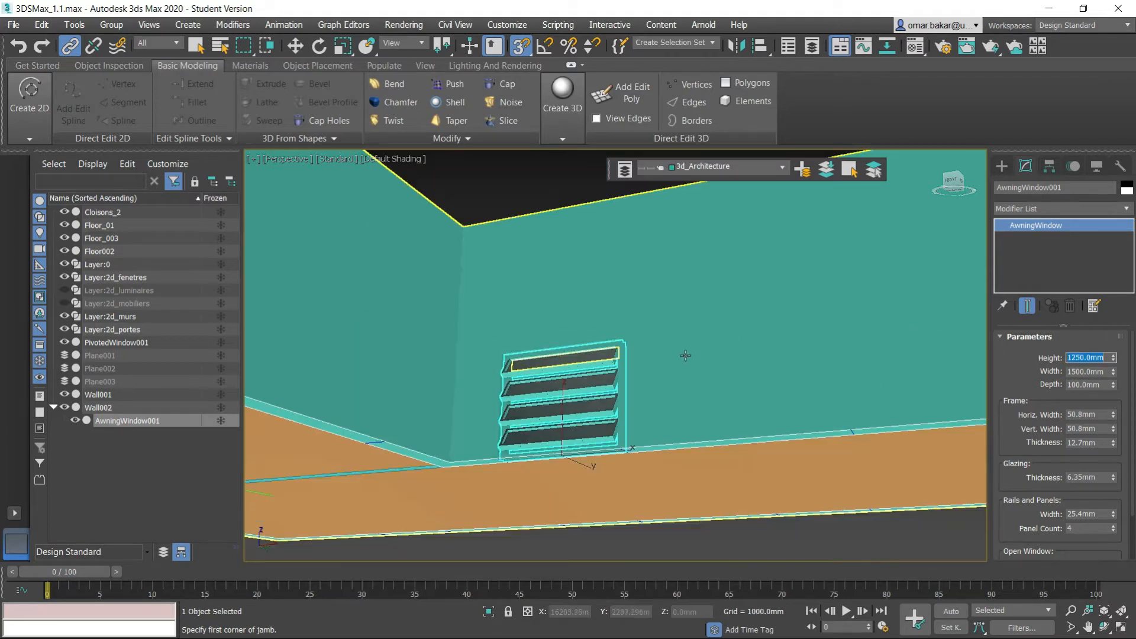
{"action": "middle_click_drag", "start_coordinate": [694, 329], "coordinate": [686, 361], "text": "alt"}
{"action": "scroll", "coordinate": [641, 454], "scroll_direction": "up", "scroll_amount": 4}
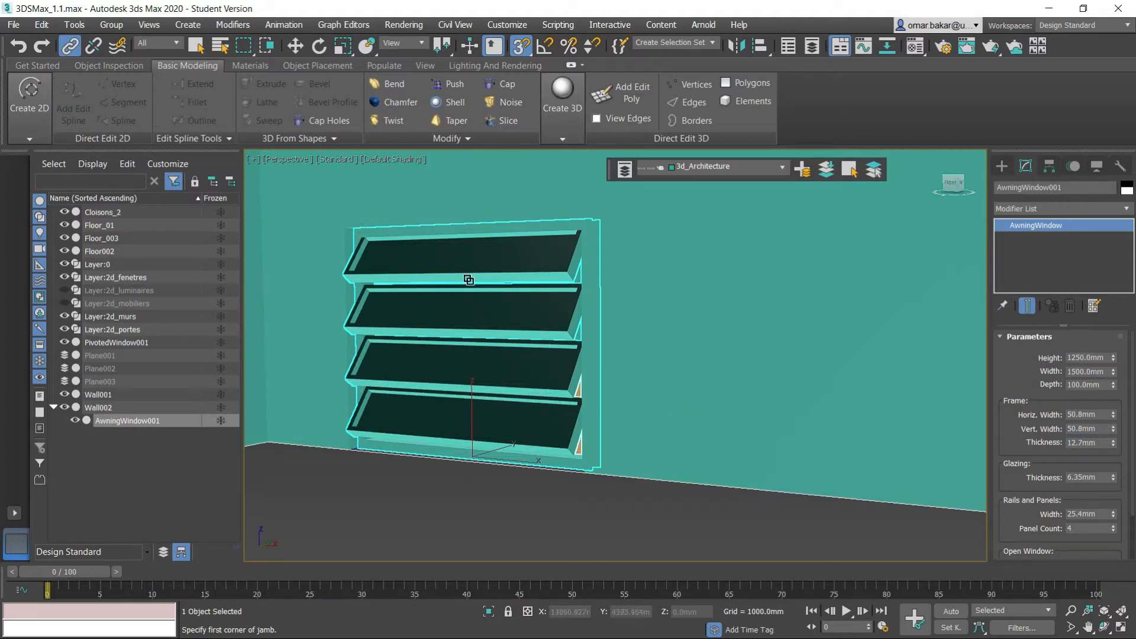
Move the awning window vertically to a Z position of 900 mm.
{"action": "left_click", "coordinate": [295, 46]}
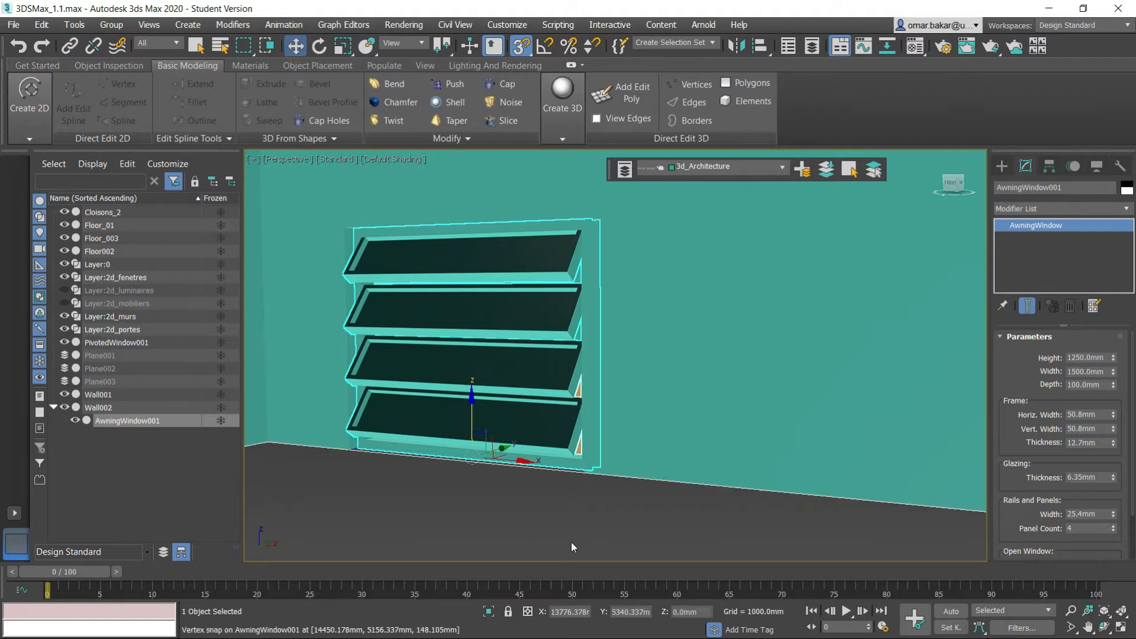
{"action": "double_click", "coordinate": [685, 612]}
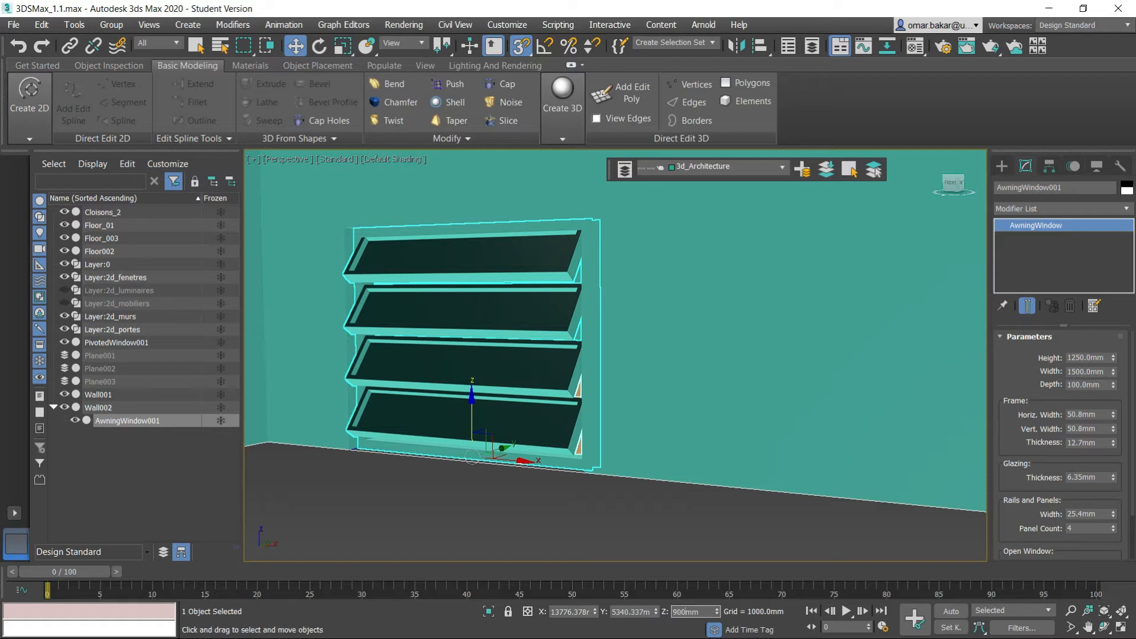
{"action": "key", "text": "Return"}
{"action": "scroll", "coordinate": [562, 438], "scroll_direction": "down", "scroll_amount": 2}
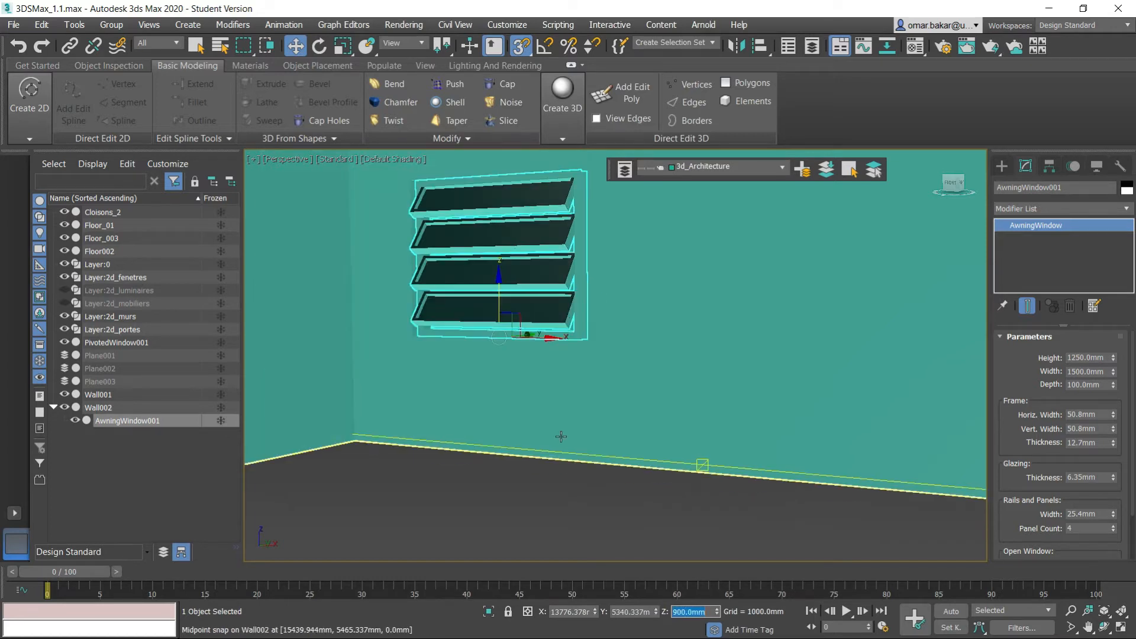
{"action": "scroll", "coordinate": [556, 414], "scroll_direction": "down", "scroll_amount": 2}
{"action": "mouse_move", "coordinate": [556, 414]}
{"action": "middle_mouse_down"}
{"action": "mouse_move", "coordinate": [507, 431]}
{"action": "mouse_move", "coordinate": [543, 439]}
{"action": "mouse_move", "coordinate": [513, 379]}
{"action": "mouse_move", "coordinate": [519, 464]}
{"action": "middle_mouse_up"}
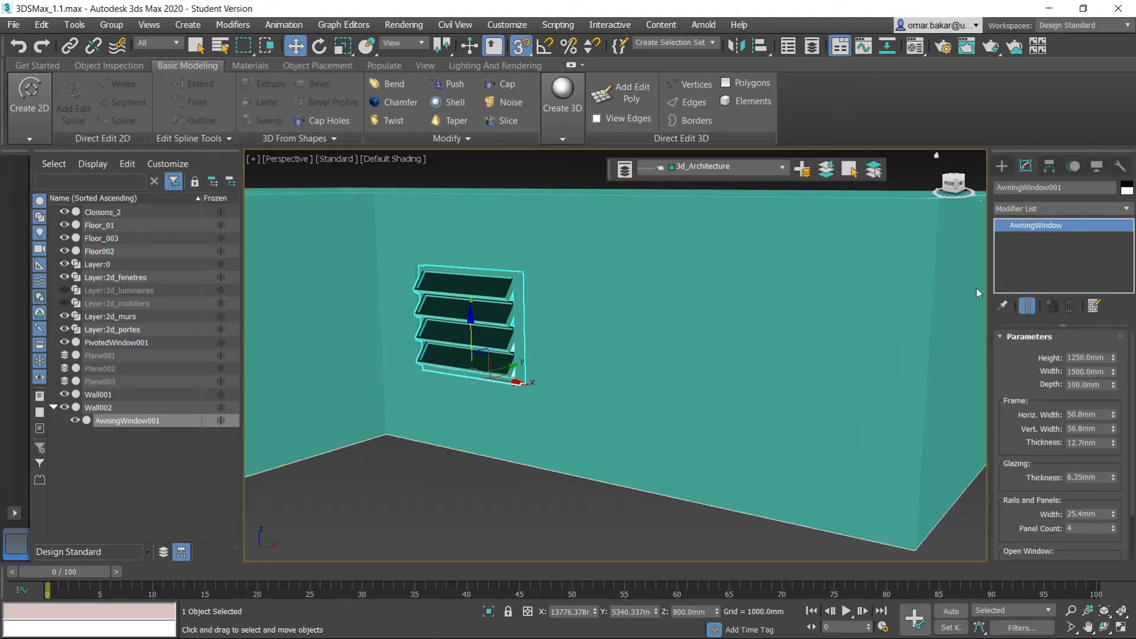
Apply a MaterialByElement modifier to the awning window.
{"action": "scroll", "coordinate": [488, 350], "scroll_direction": "up", "scroll_amount": 2}
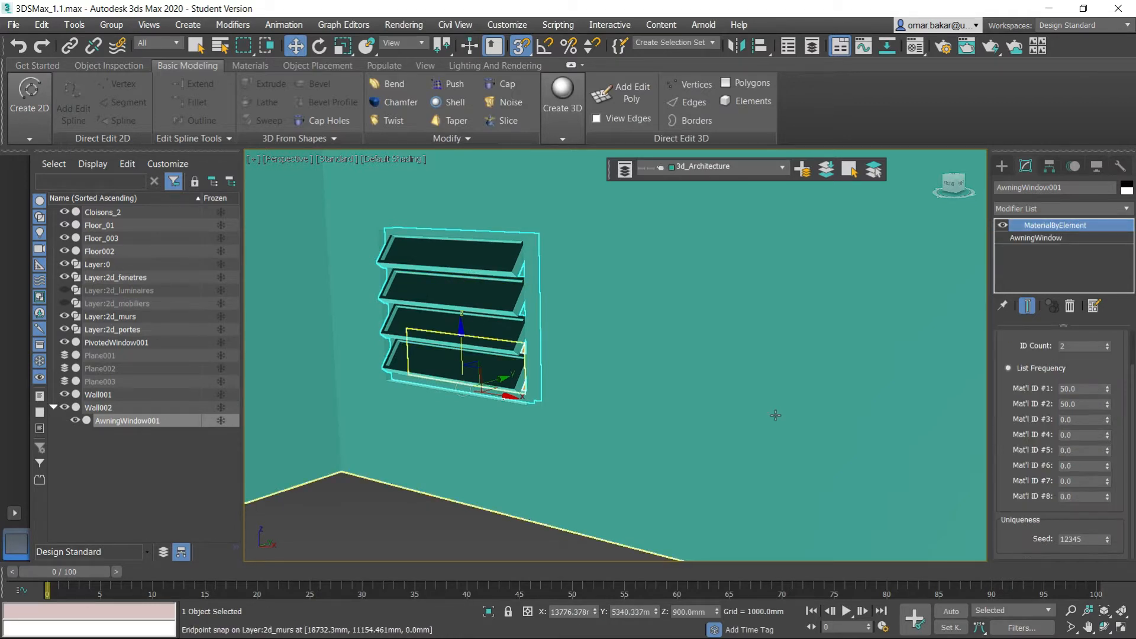
{"action": "scroll", "coordinate": [799, 413], "scroll_direction": "down", "scroll_amount": 2}
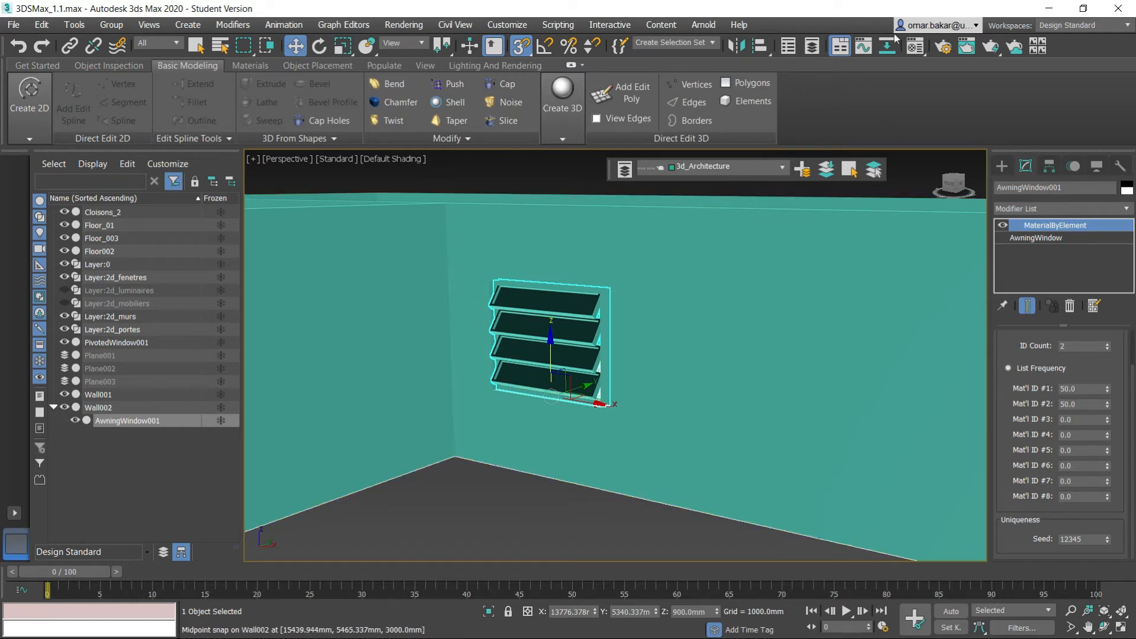
Open the material browser for the 02 - Default sample material in the Material Editor.
{"action": "left_click", "coordinate": [916, 50]}
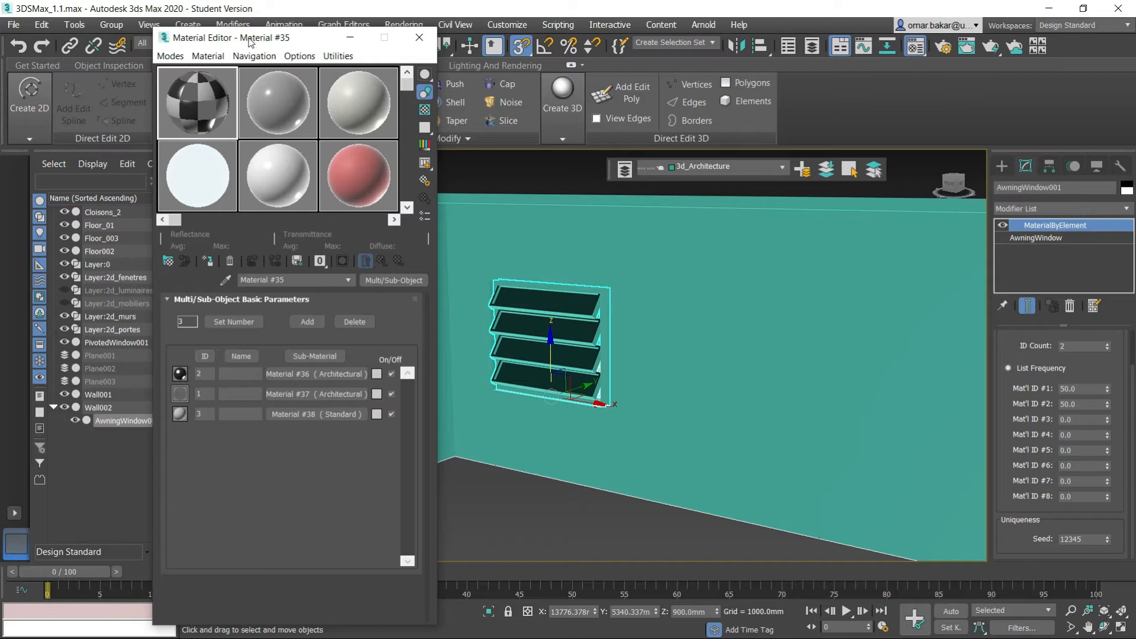
{"action": "left_click_drag", "start_coordinate": [251, 37], "coordinate": [223, 54]}
{"action": "left_click", "coordinate": [245, 117]}
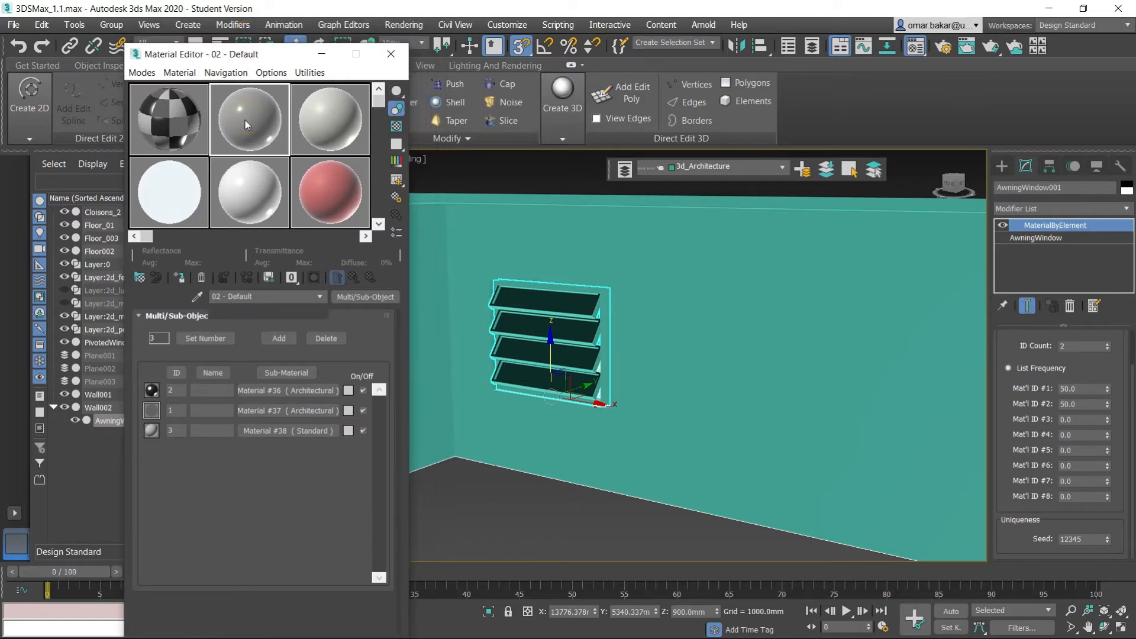
{"action": "left_click", "coordinate": [140, 279]}
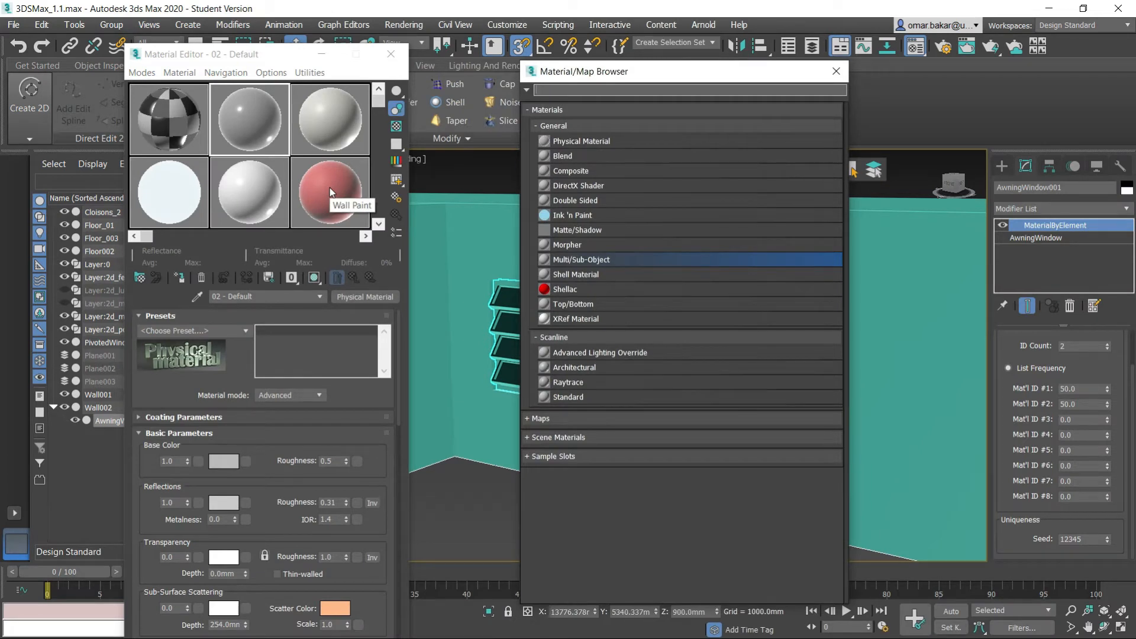
Check the active renderer and the available renderer choices in the render setup.
{"action": "left_click", "coordinate": [944, 54]}
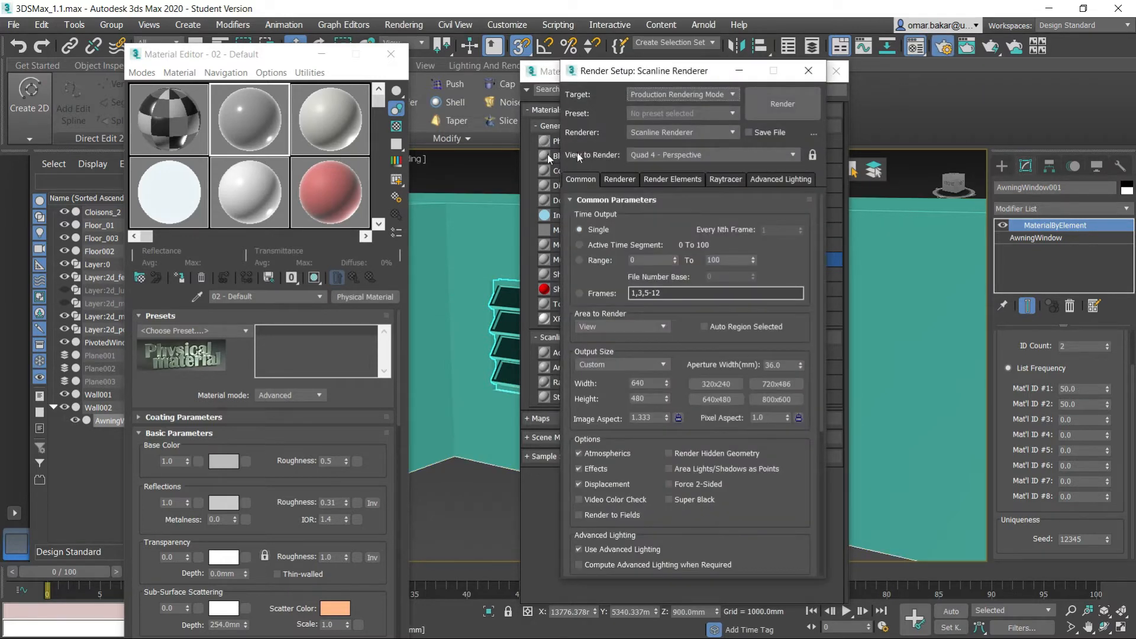
{"action": "left_click_drag", "start_coordinate": [647, 76], "coordinate": [749, 90]}
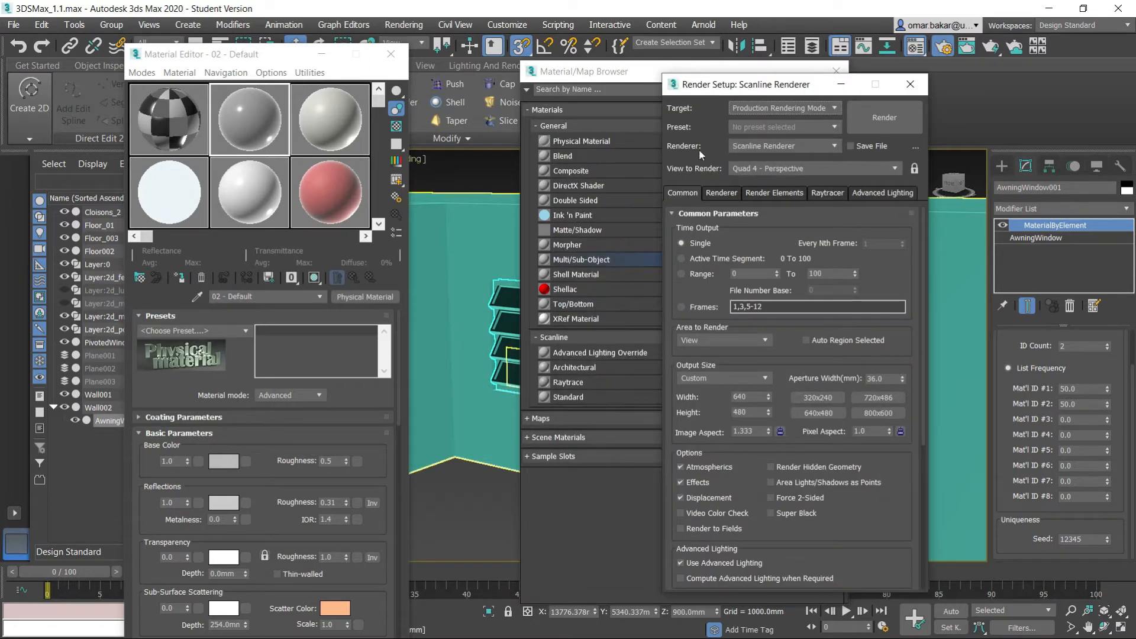
{"action": "left_click", "coordinate": [782, 146]}
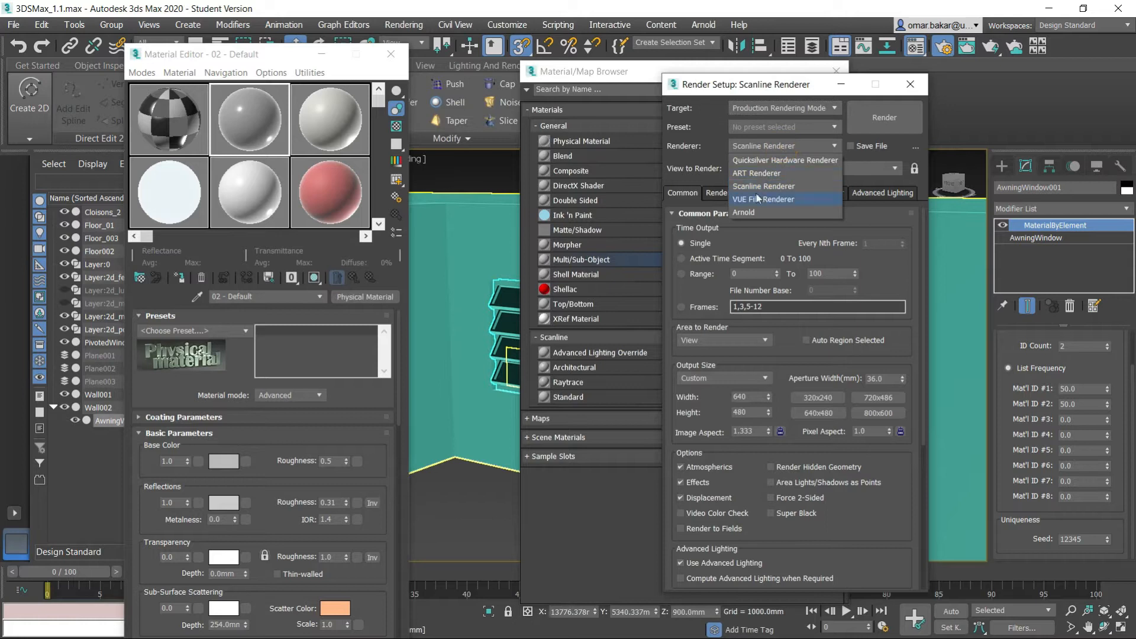
{"action": "left_click", "coordinate": [910, 86]}
{"action": "left_click", "coordinate": [910, 86]}
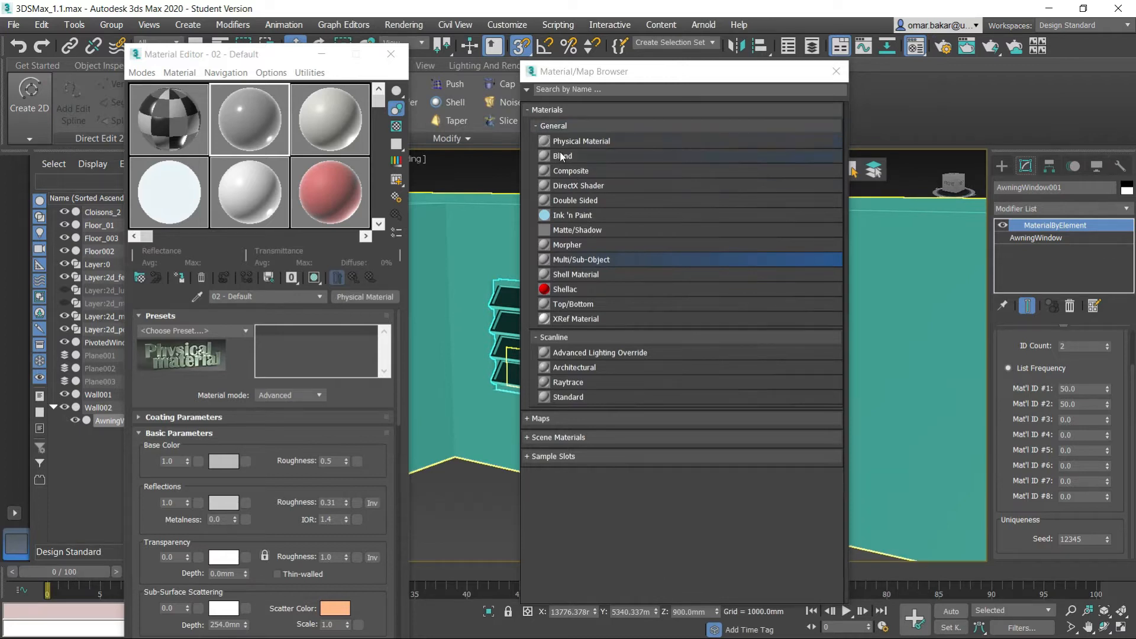
Change the selected sample material to the Multi/Sub-Object type.
{"action": "left_click", "coordinate": [546, 127]}
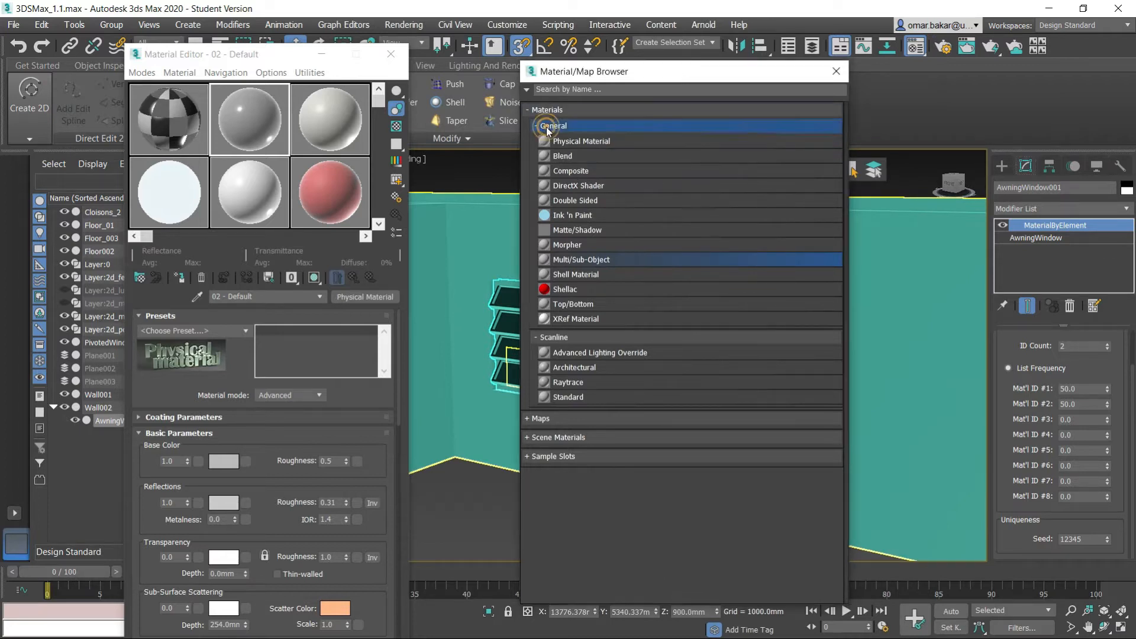
{"action": "left_click", "coordinate": [546, 126]}
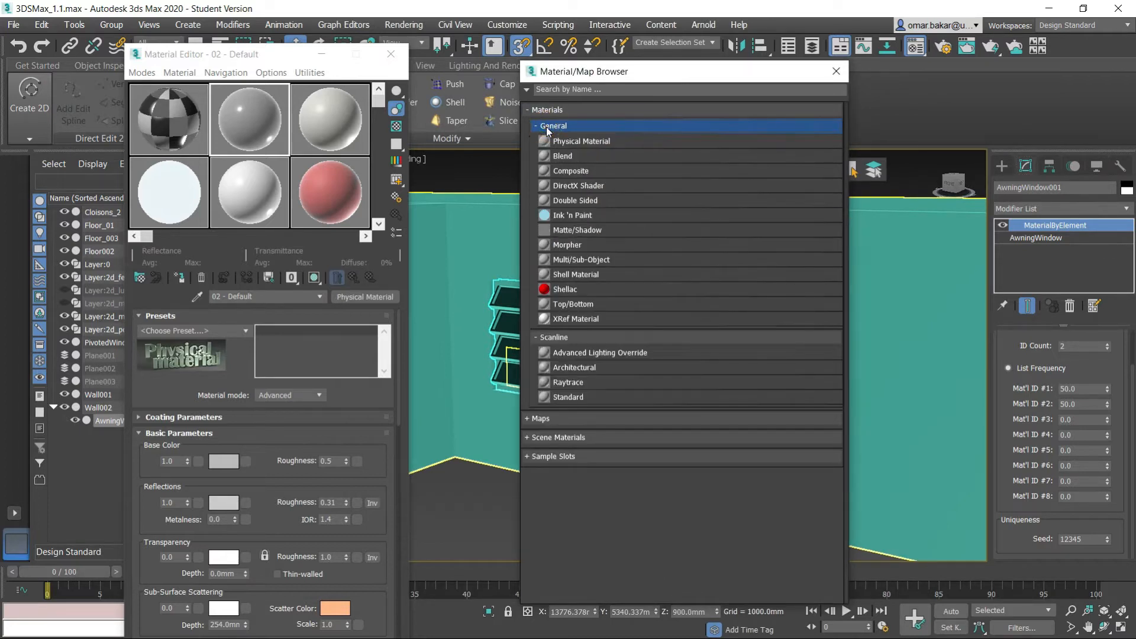
{"action": "left_click", "coordinate": [579, 262]}
{"action": "double_click", "coordinate": [579, 262]}
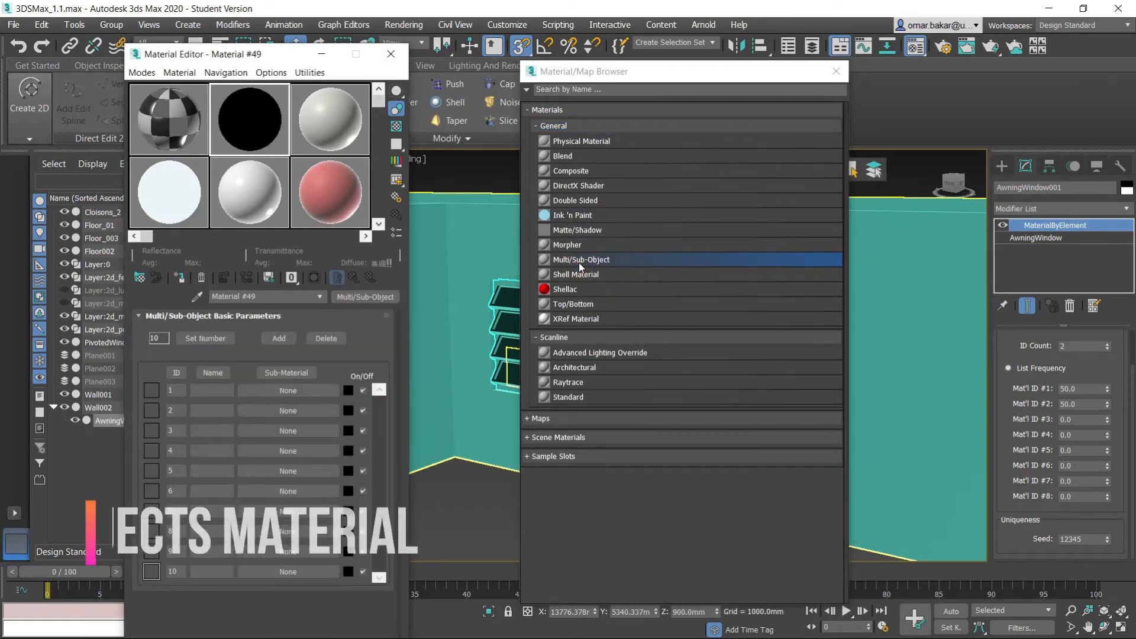
{"action": "left_click", "coordinate": [837, 71]}
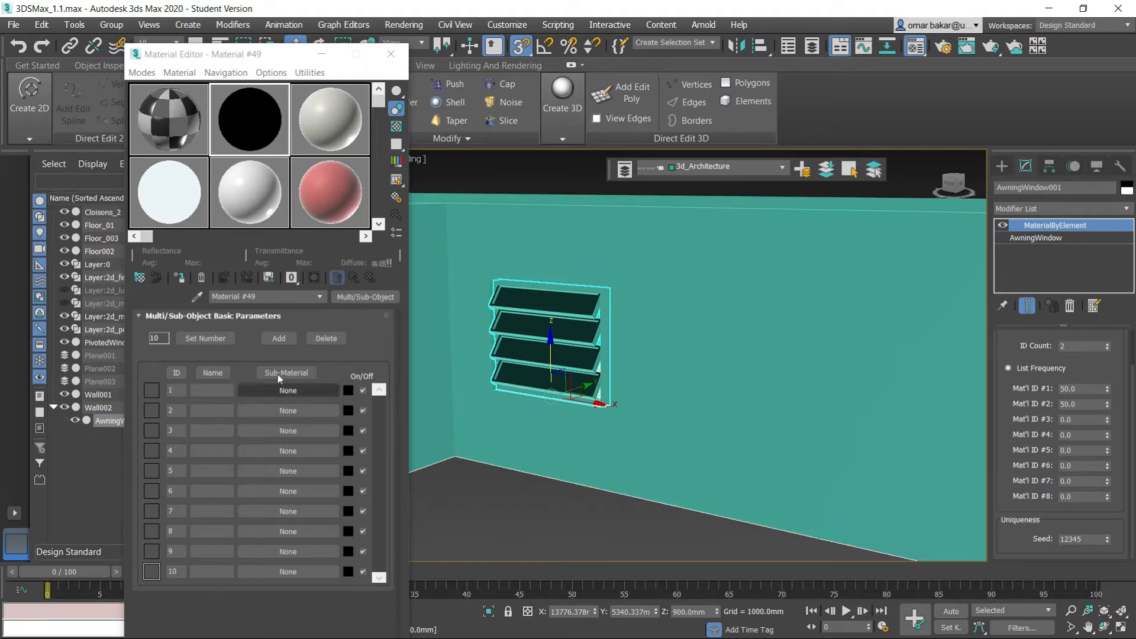
Delete the surplus sub-material entries until only IDs 1 and 2 are left.
{"action": "left_click", "coordinate": [324, 338]}
{"action": "left_click", "coordinate": [324, 339]}
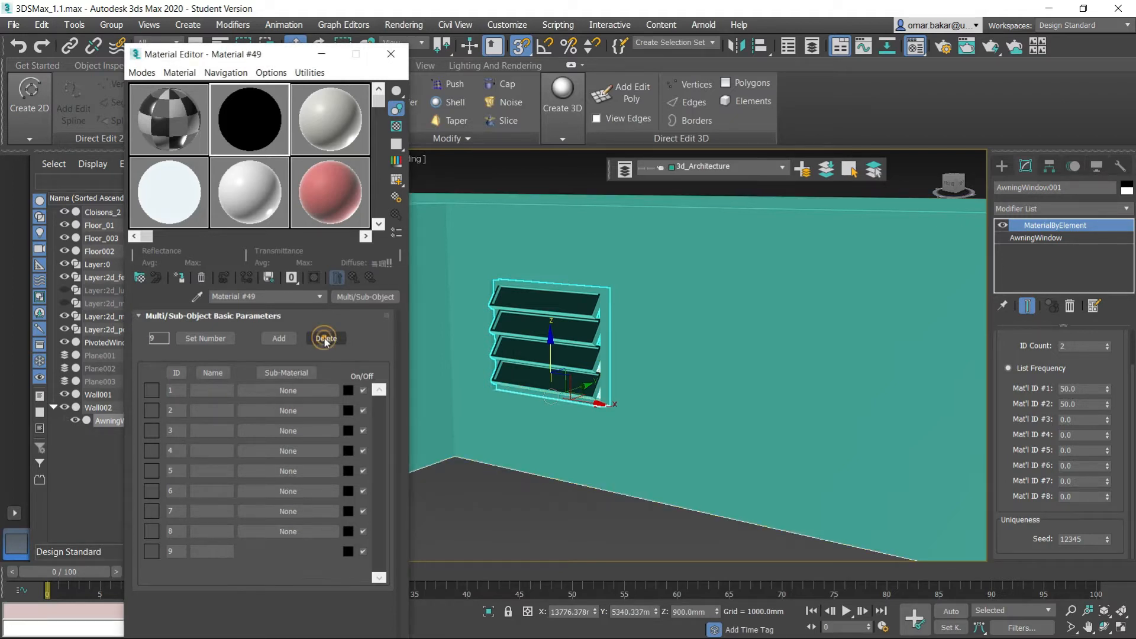
{"action": "left_click", "coordinate": [324, 339]}
{"action": "left_click", "coordinate": [324, 339]}
{"action": "left_click", "coordinate": [325, 339]}
{"action": "left_click", "coordinate": [325, 339]}
{"action": "left_click", "coordinate": [325, 339]}
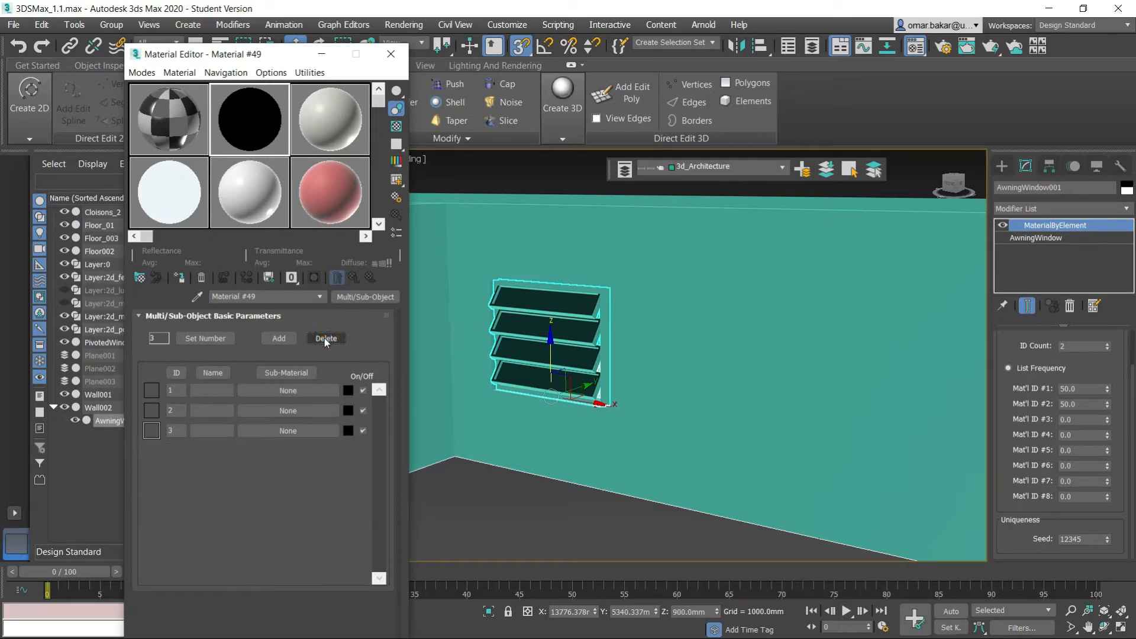
{"action": "left_click", "coordinate": [324, 338]}
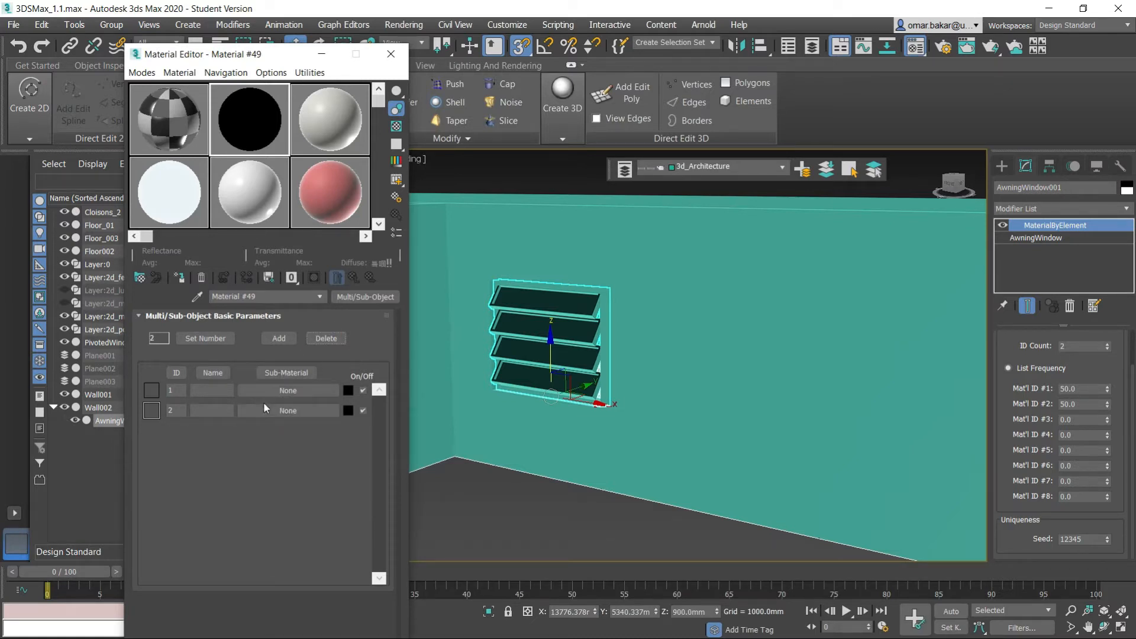
Create an Architectural material for sub-material ID 1 and give it the Glass - Clear template.
{"action": "left_click", "coordinate": [301, 391]}
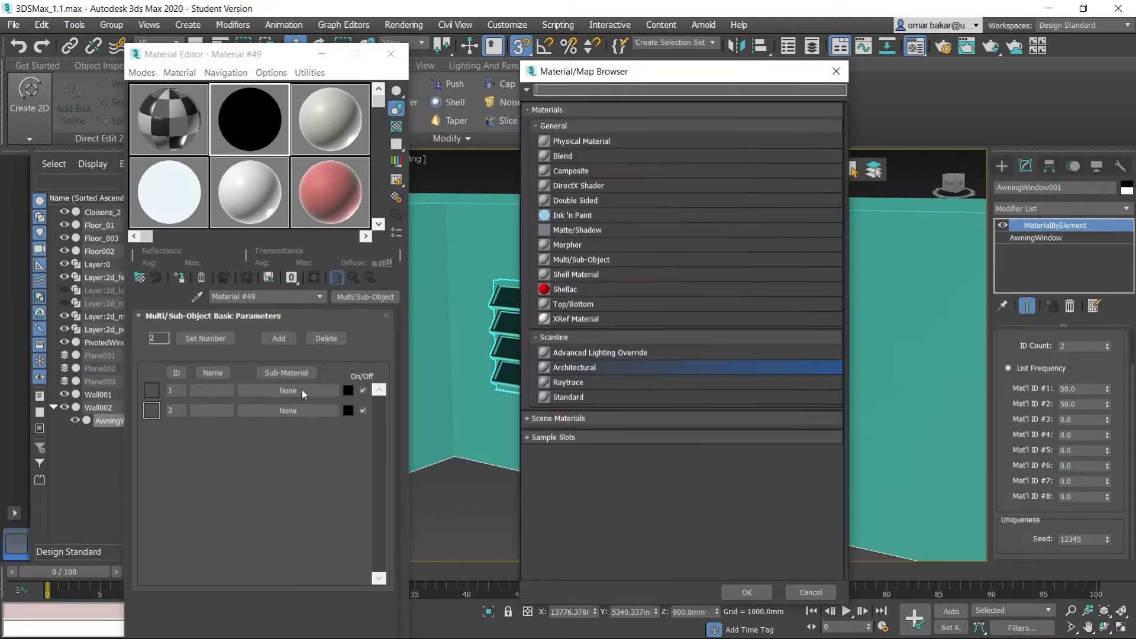
{"action": "left_click", "coordinate": [570, 367]}
{"action": "left_click", "coordinate": [570, 367]}
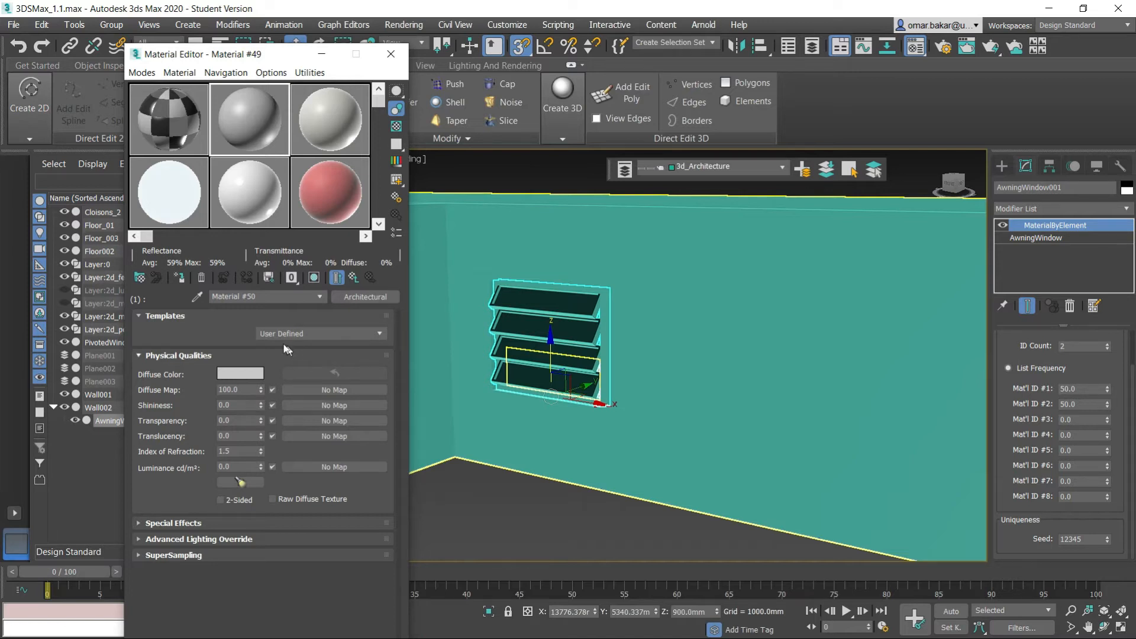
{"action": "left_click", "coordinate": [303, 333]}
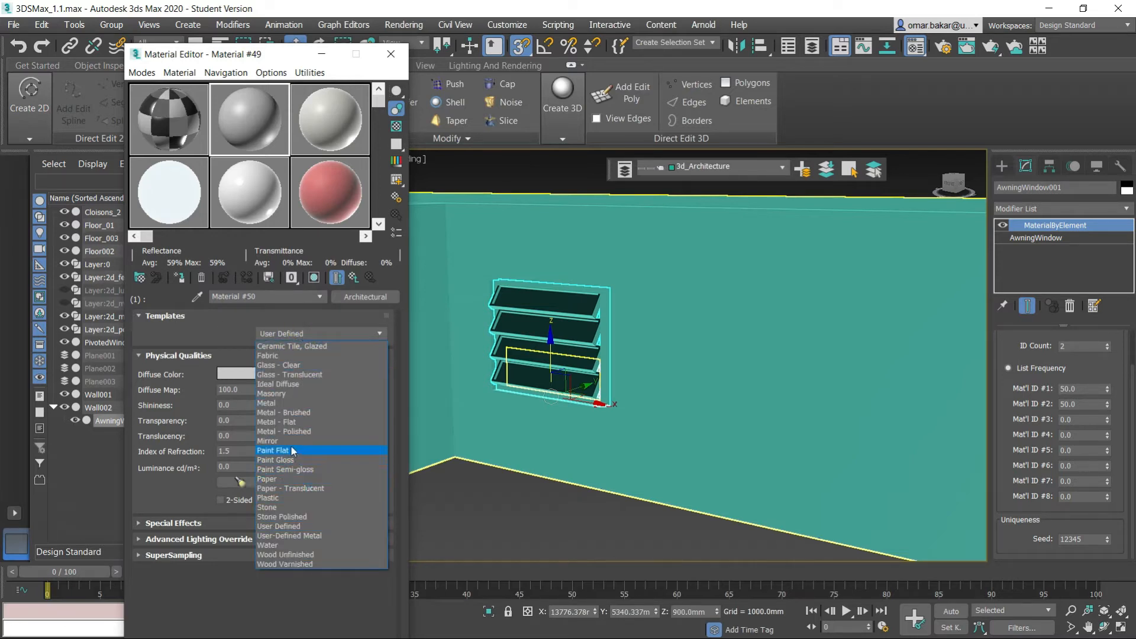
{"action": "left_click", "coordinate": [286, 365]}
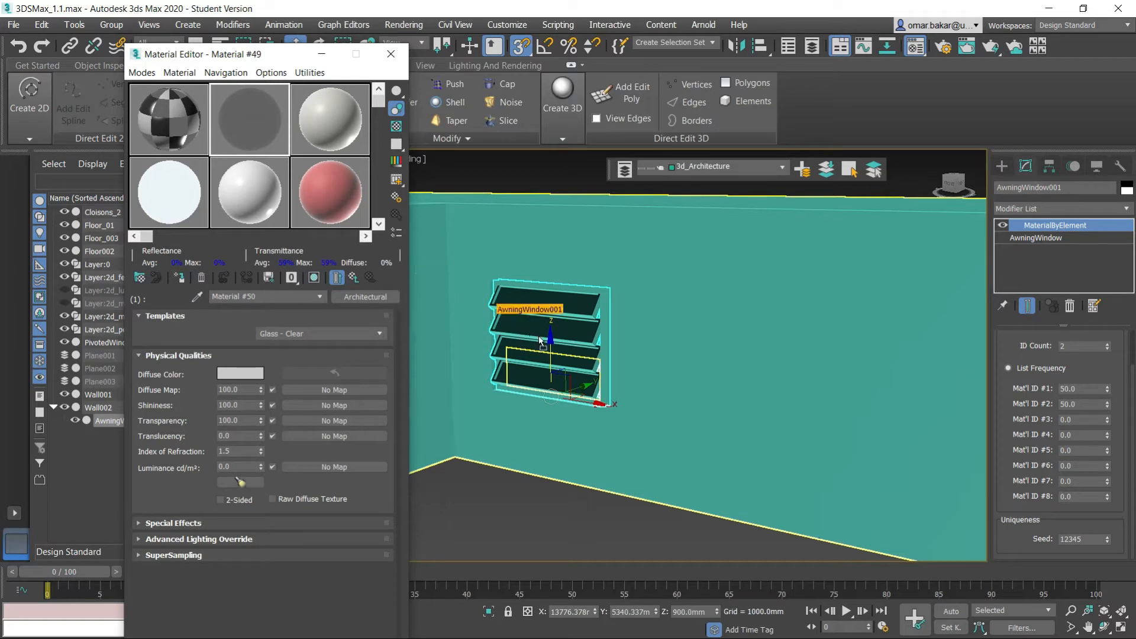
Assign the Multi/Sub-Object material to the awning window.
{"action": "left_click_drag", "start_coordinate": [541, 342], "coordinate": [542, 342]}
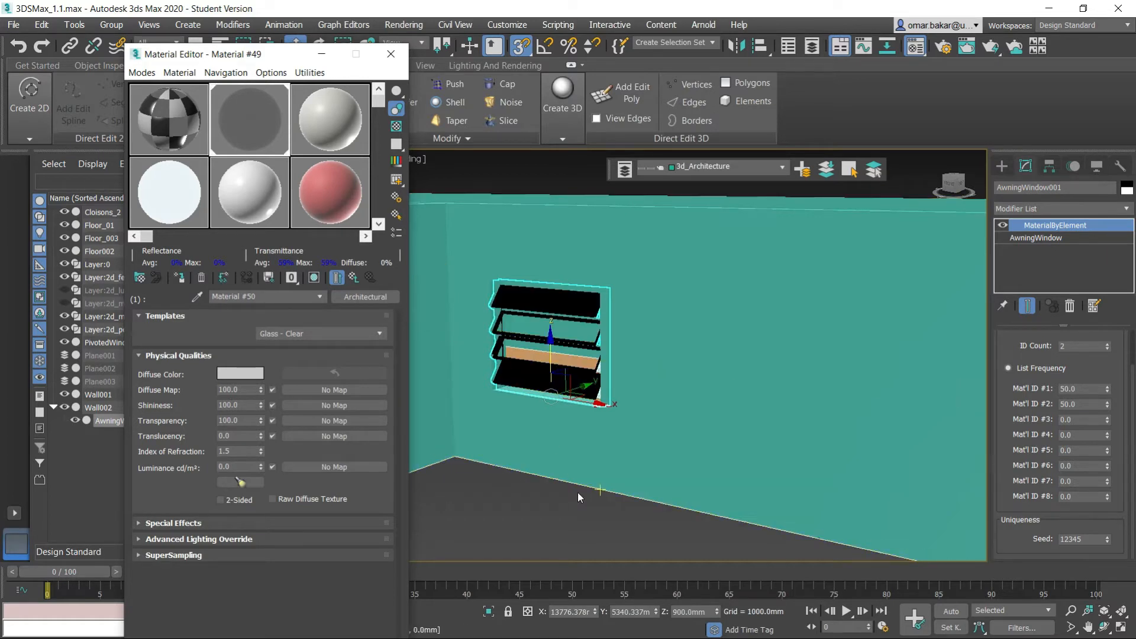
{"action": "scroll", "coordinate": [527, 375], "scroll_direction": "up", "scroll_amount": 5}
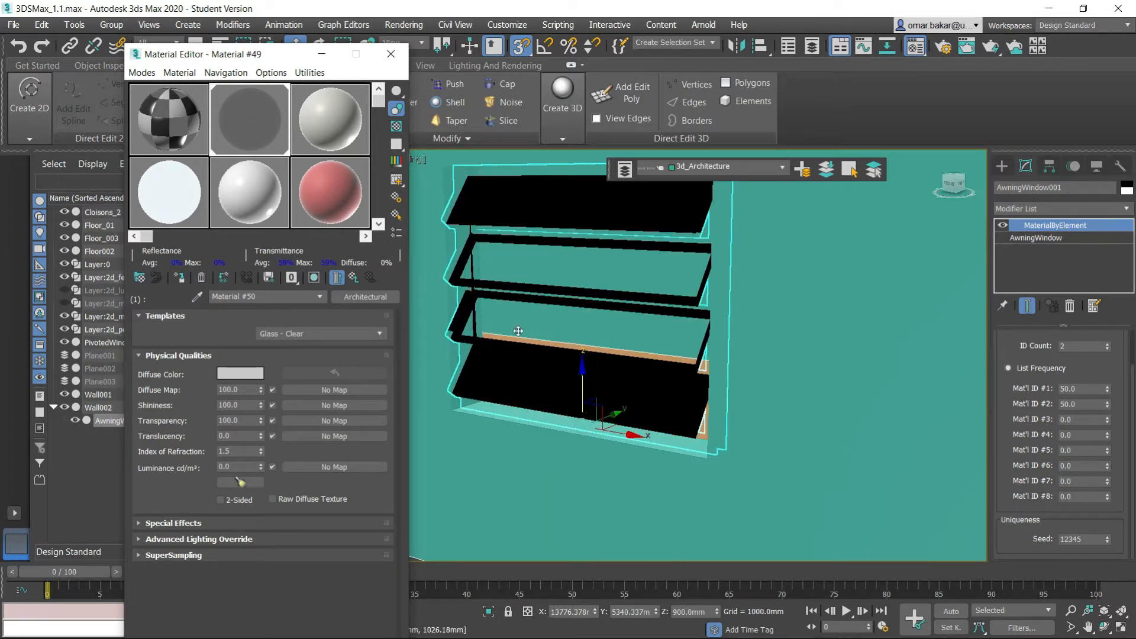
{"action": "middle_click_drag", "start_coordinate": [598, 337], "coordinate": [665, 401]}
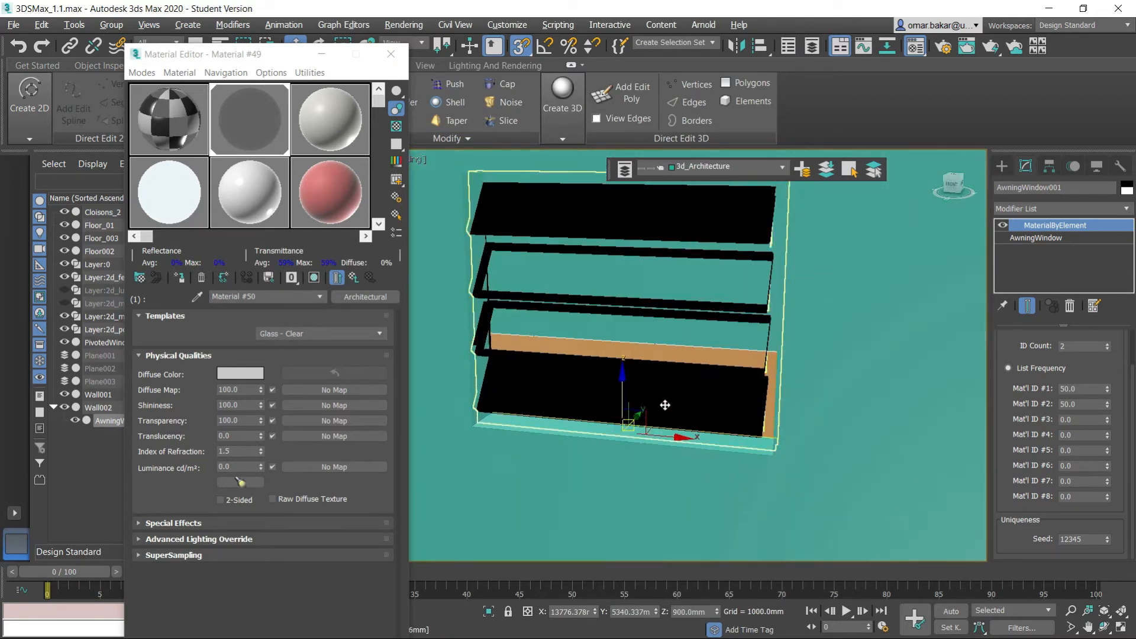
Create an Architectural material for sub-material ID 2 and return to the parent material.
{"action": "left_click", "coordinate": [354, 278]}
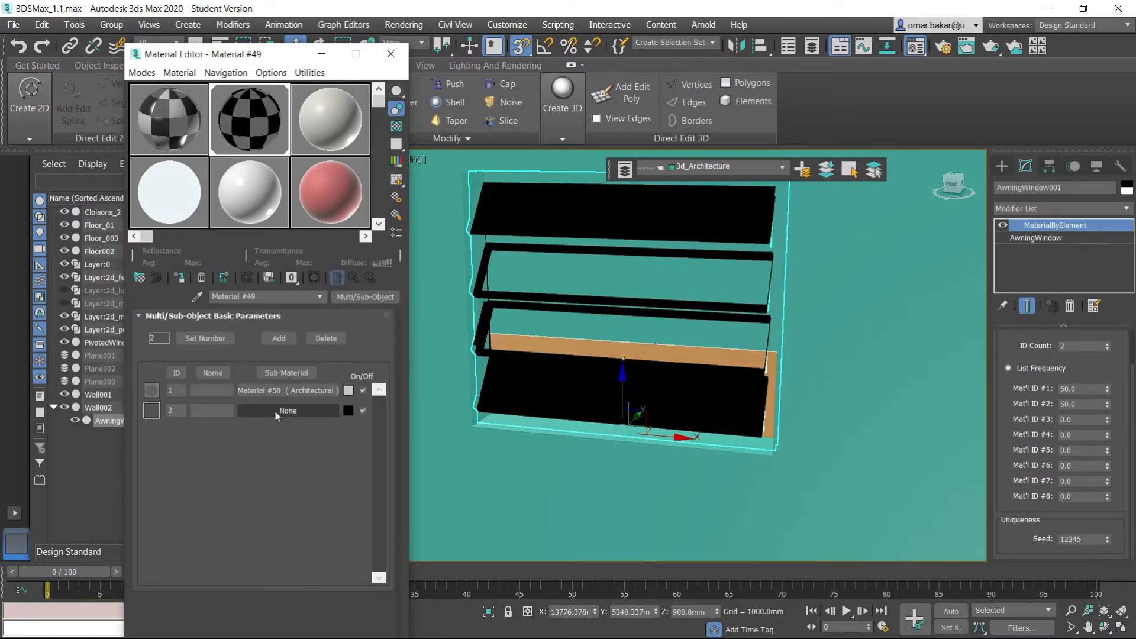
{"action": "left_click", "coordinate": [275, 410]}
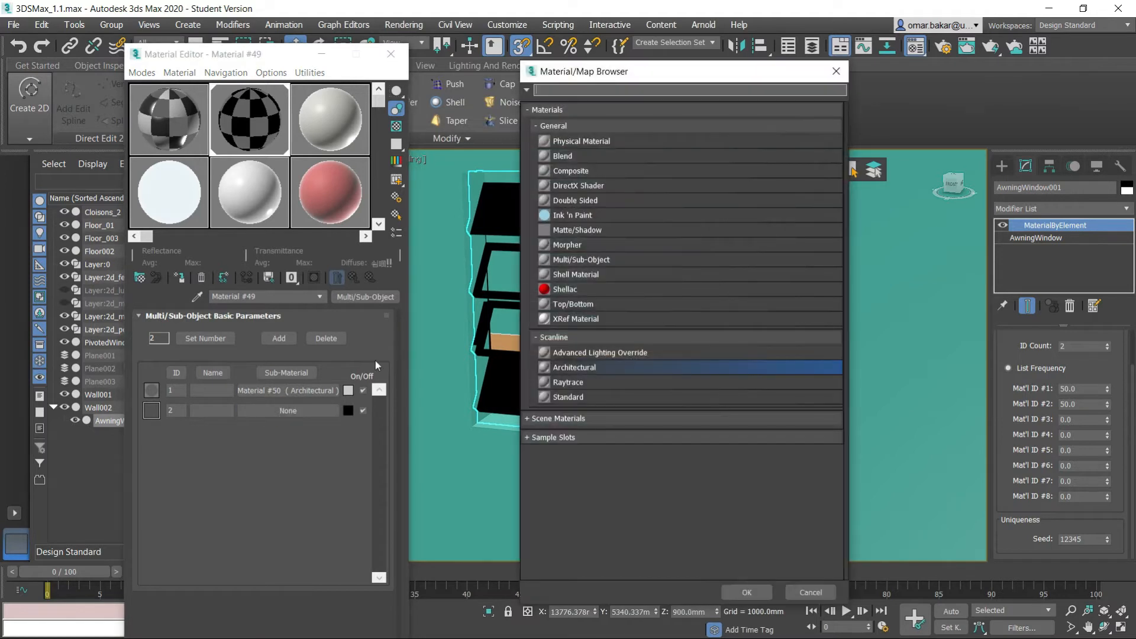
{"action": "double_click", "coordinate": [577, 367]}
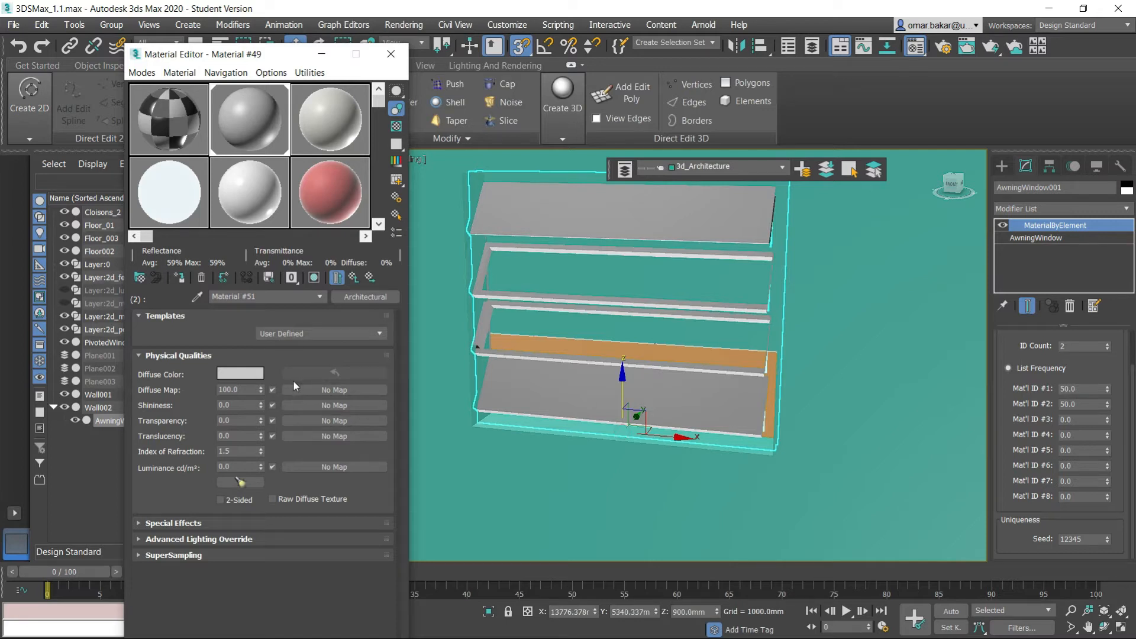
{"action": "left_click", "coordinate": [353, 278]}
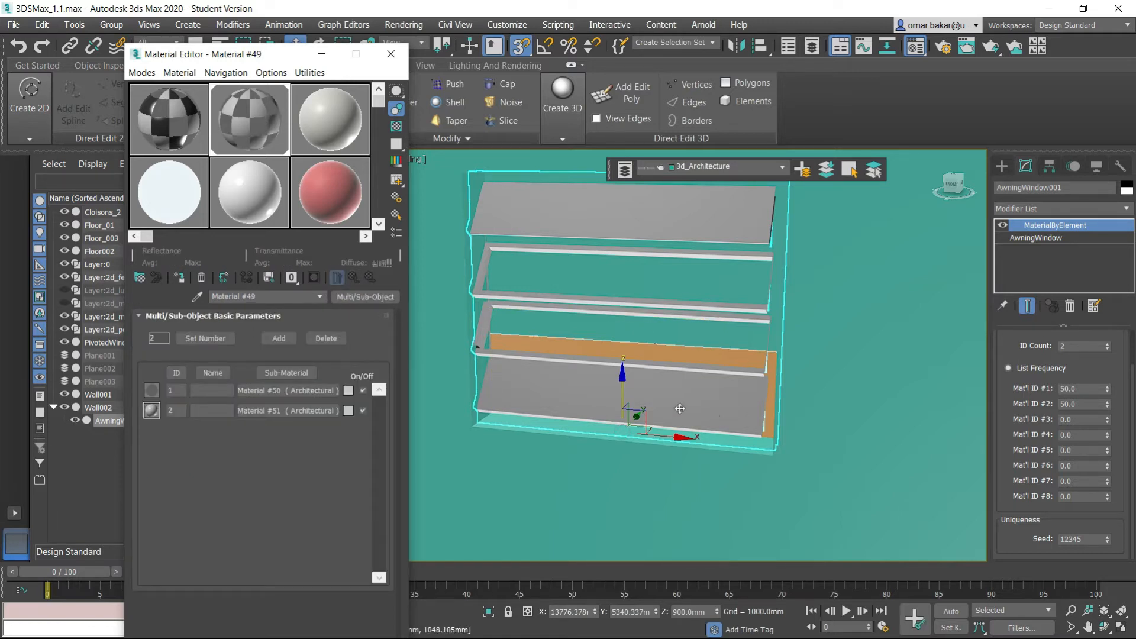
Set the panel count to 3 in the awning window's base parameters.
{"action": "mouse_move", "coordinate": [676, 415]}
{"action": "middle_mouse_down", "text": "alt"}
{"action": "mouse_move", "coordinate": [634, 367]}
{"action": "mouse_move", "coordinate": [694, 399]}
{"action": "mouse_move", "coordinate": [720, 393]}
{"action": "mouse_move", "coordinate": [667, 401]}
{"action": "middle_mouse_up", "text": "alt"}
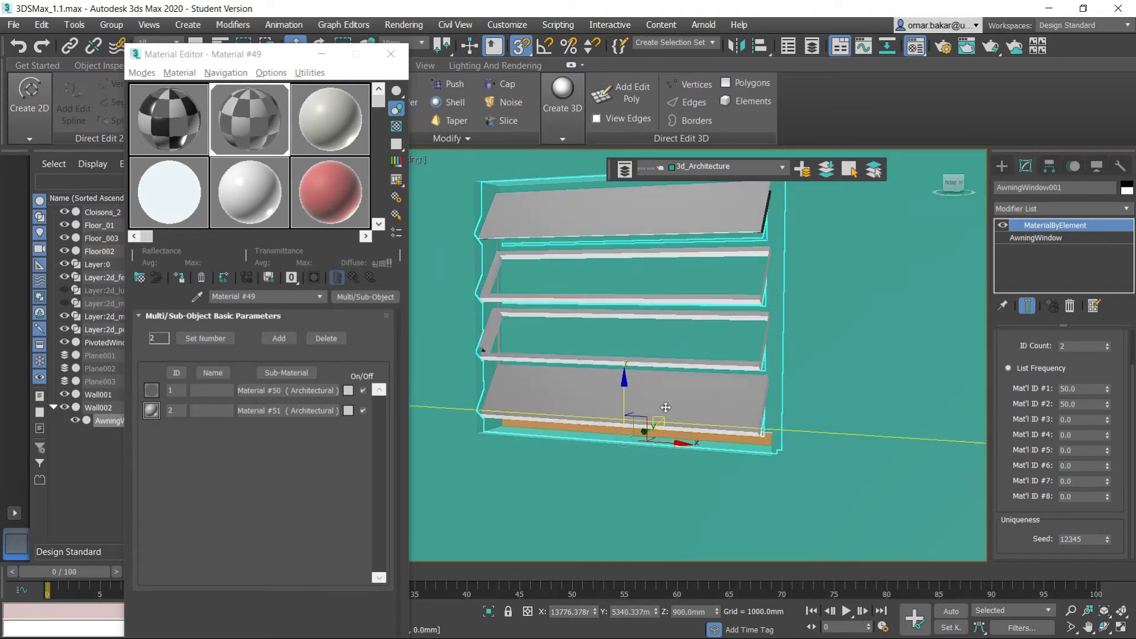
{"action": "scroll", "coordinate": [664, 407], "scroll_direction": "up", "scroll_amount": 4}
{"action": "middle_click_drag", "start_coordinate": [748, 402], "coordinate": [824, 323], "text": "alt"}
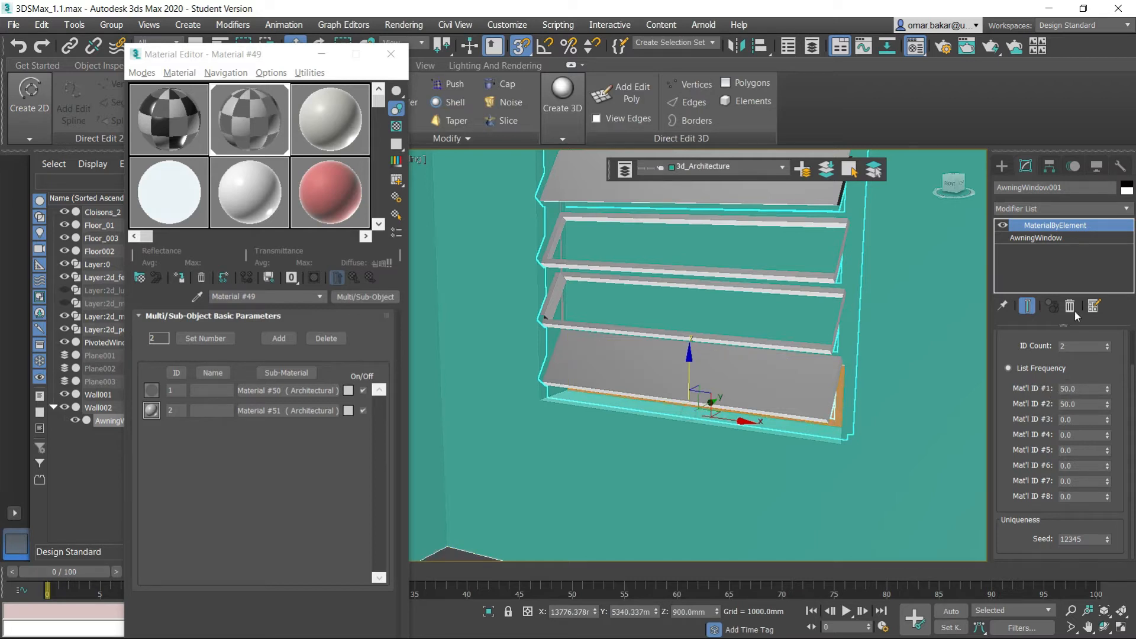
{"action": "left_click", "coordinate": [1021, 236]}
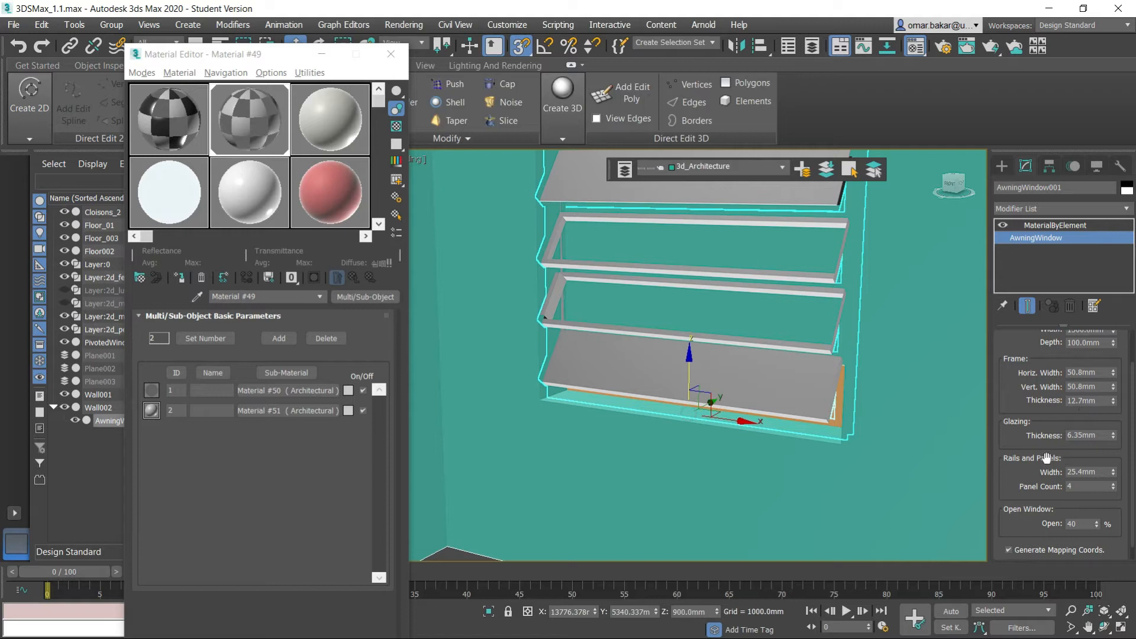
{"action": "scroll", "coordinate": [1043, 454], "scroll_direction": "down", "scroll_amount": 1}
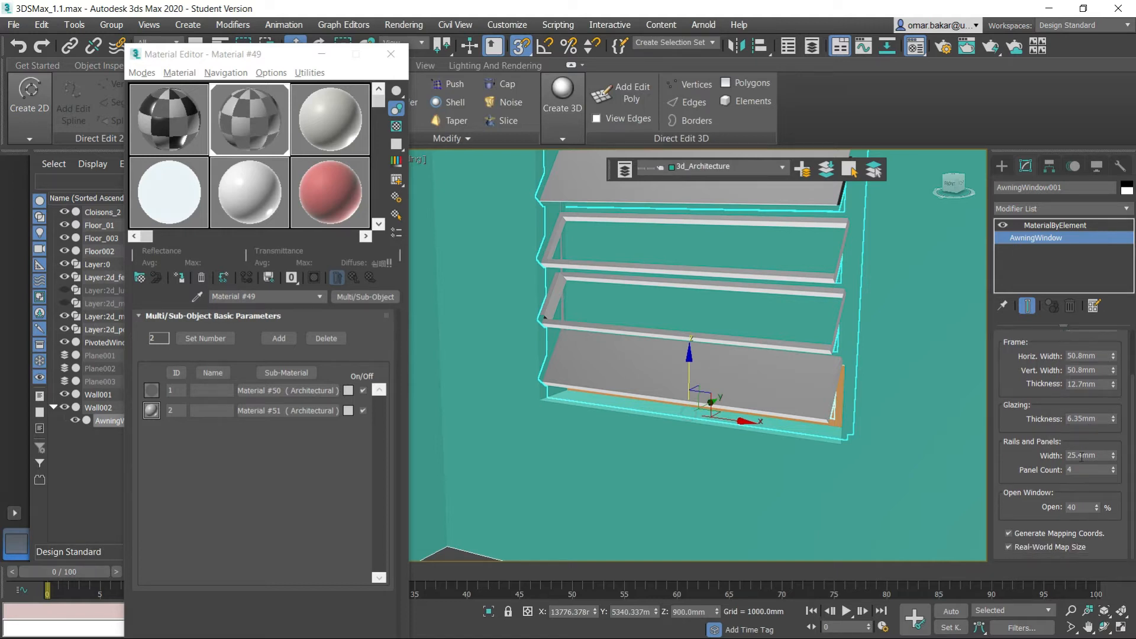
{"action": "left_click", "coordinate": [1114, 473]}
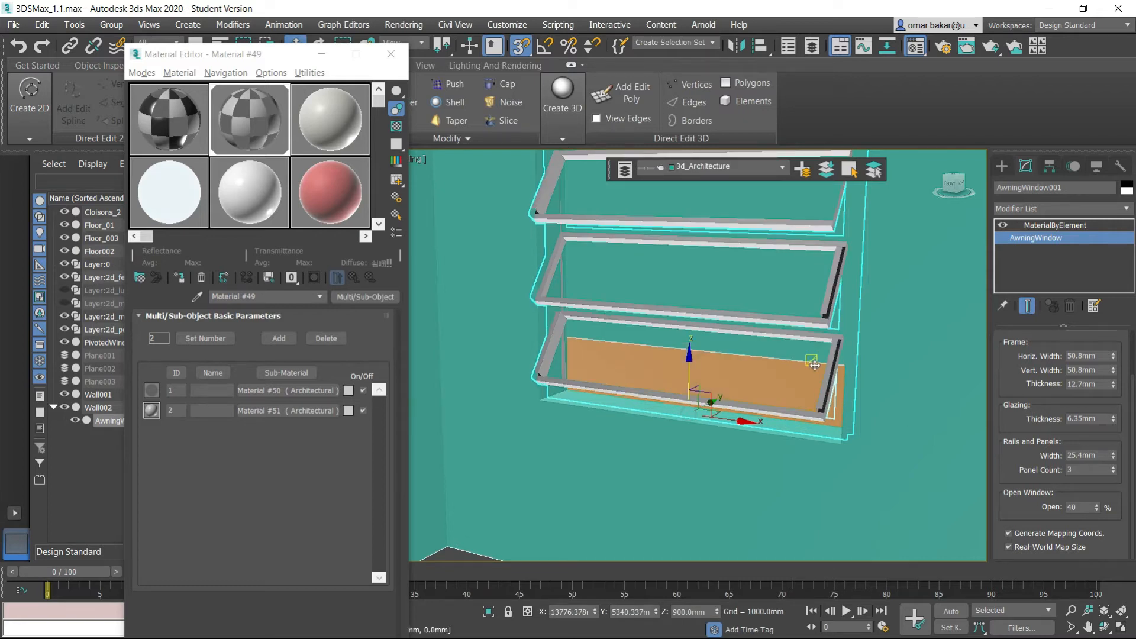
Add an Edit Poly modifier directly above the AwningWindow base object, below MaterialByElement.
{"action": "scroll", "coordinate": [795, 448], "scroll_direction": "down", "scroll_amount": 2}
{"action": "middle_click_drag", "start_coordinate": [795, 448], "coordinate": [787, 410], "text": "alt"}
{"action": "scroll", "coordinate": [645, 394], "scroll_direction": "up", "scroll_amount": 3}
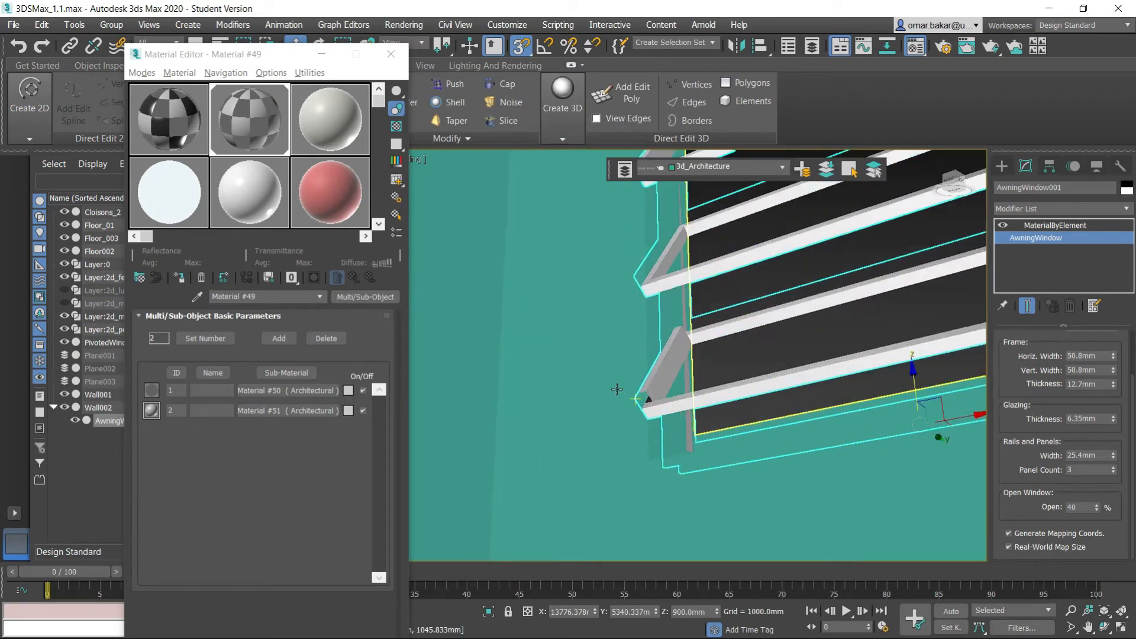
{"action": "middle_click_drag", "start_coordinate": [681, 401], "coordinate": [730, 395], "text": "alt"}
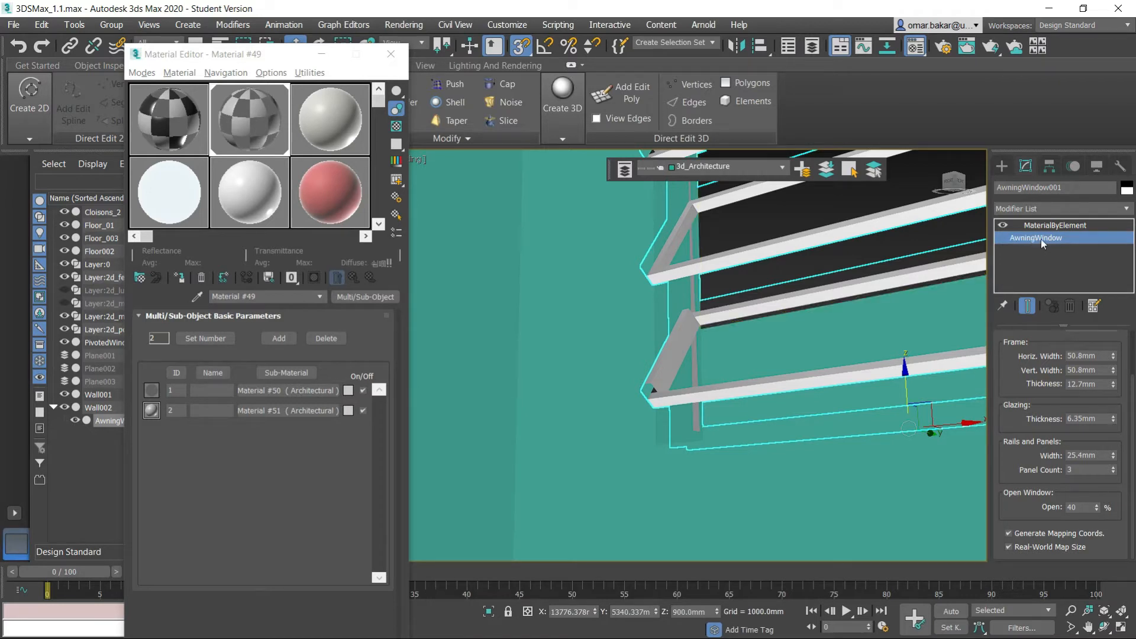
{"action": "left_click", "coordinate": [1123, 210]}
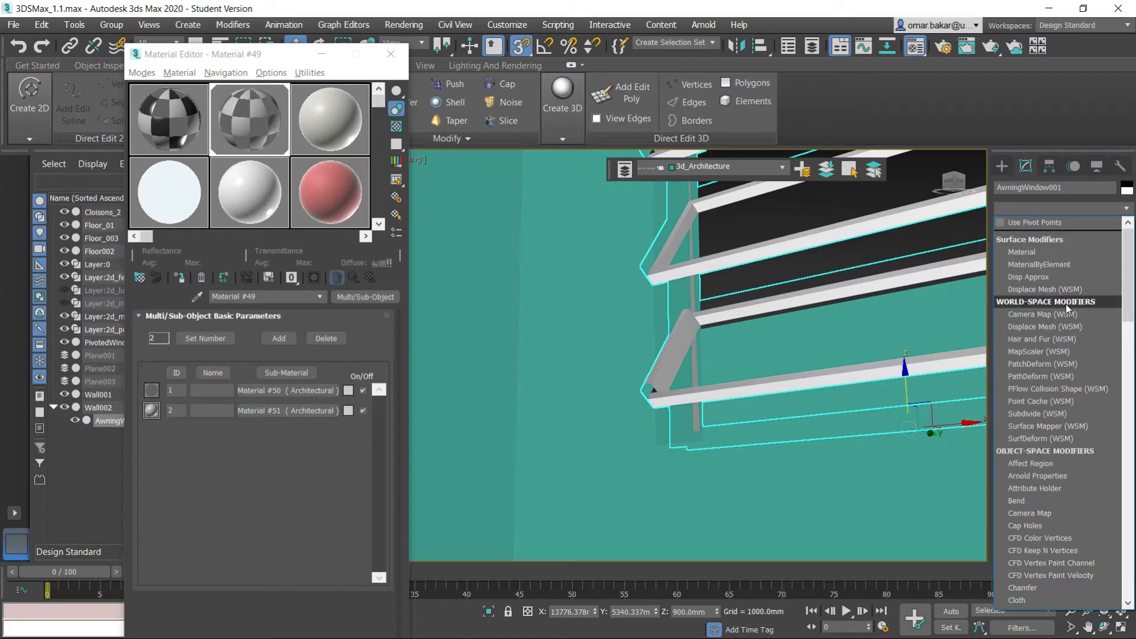
{"action": "scroll", "coordinate": [1068, 304], "scroll_direction": "down", "scroll_amount": 4}
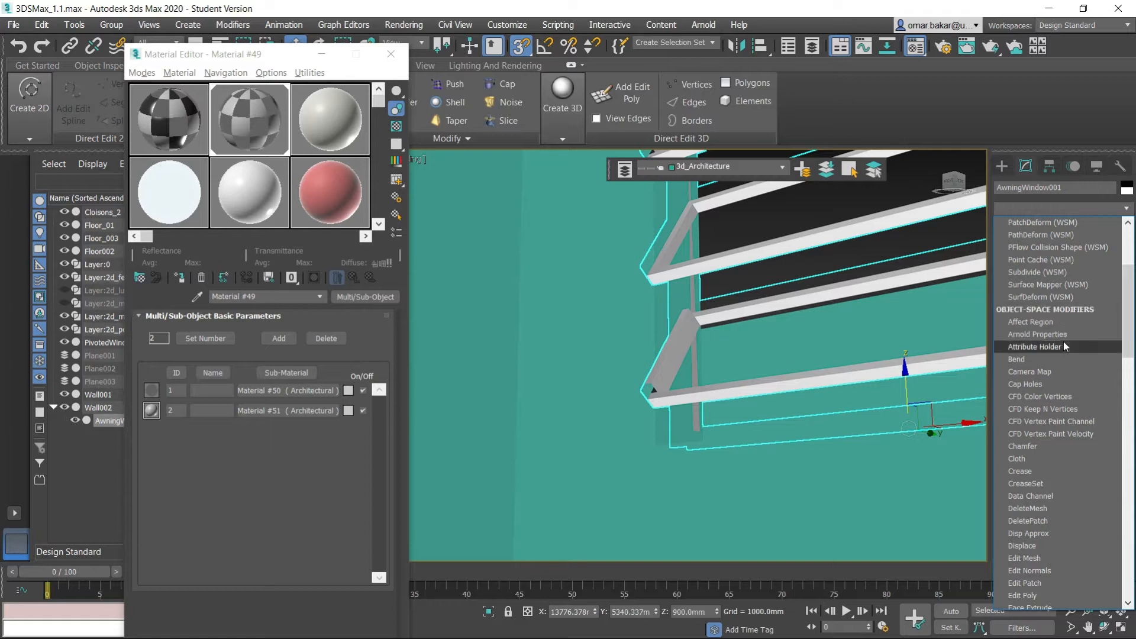
{"action": "scroll", "coordinate": [1063, 343], "scroll_direction": "down", "scroll_amount": 3}
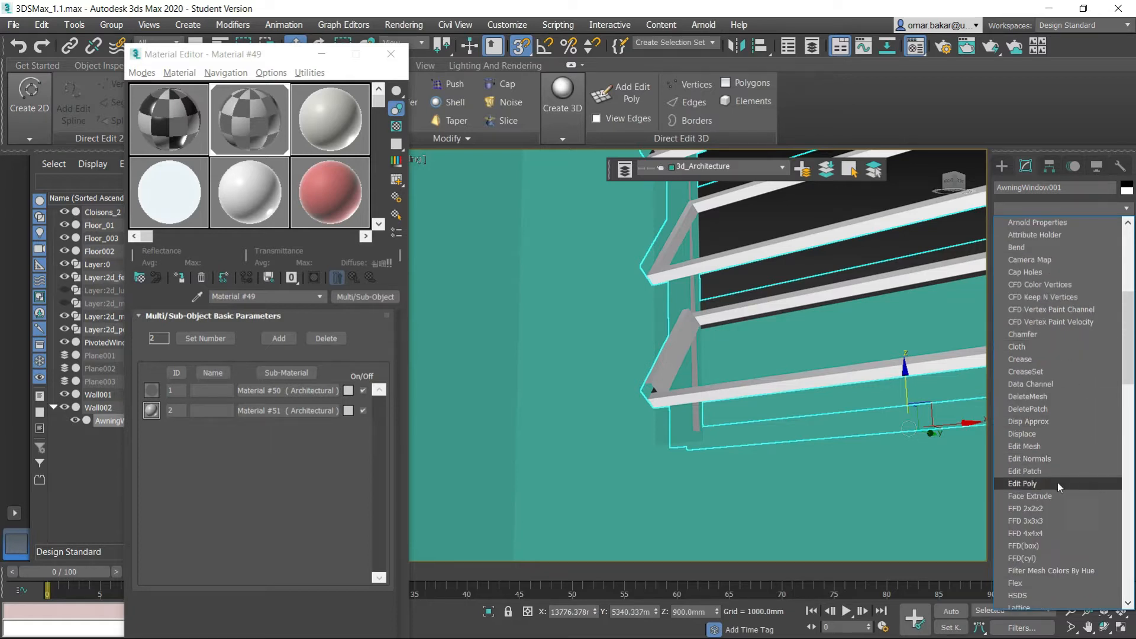
{"action": "left_click", "coordinate": [1040, 486]}
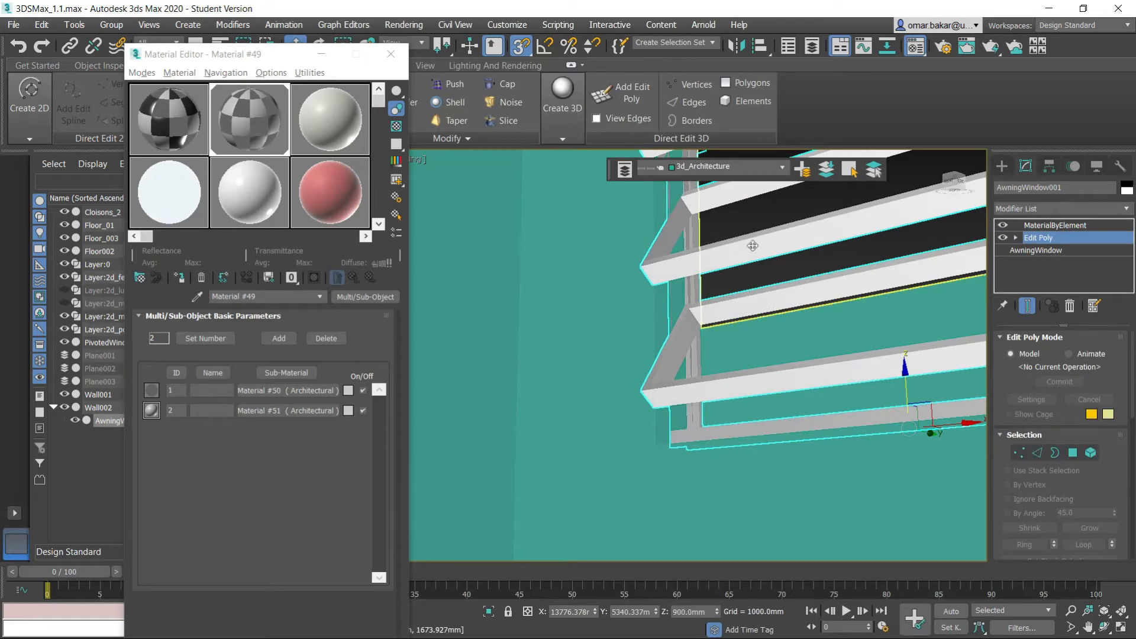
Turn off the MaterialByElement modifier's effect on the awning window.
{"action": "scroll", "coordinate": [828, 333], "scroll_direction": "down", "scroll_amount": 4}
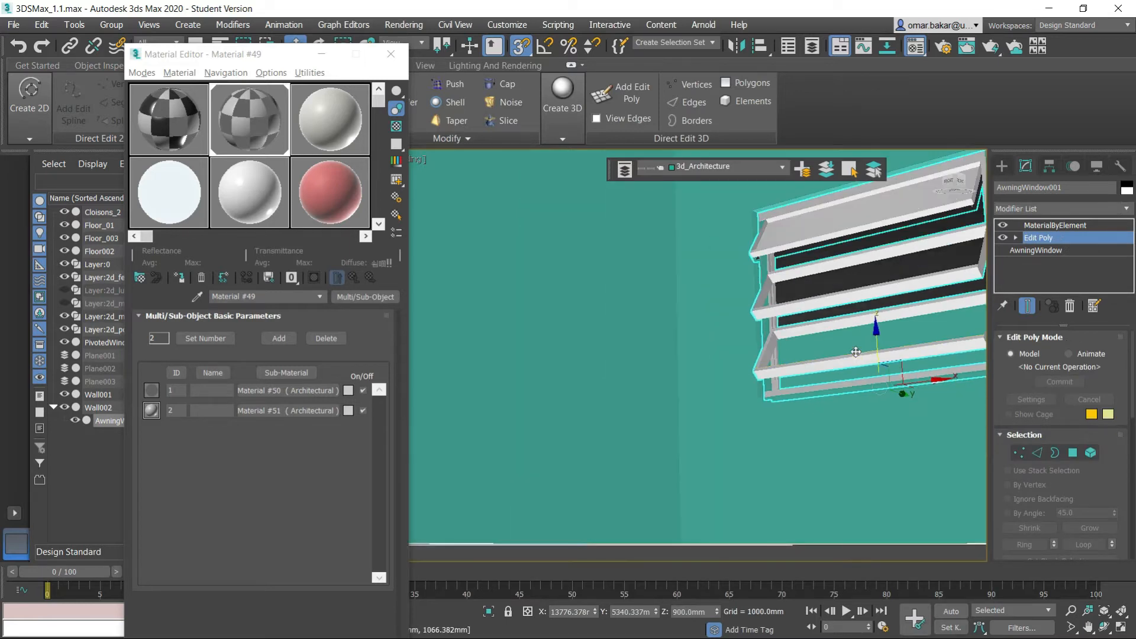
{"action": "middle_click_drag", "start_coordinate": [817, 361], "coordinate": [592, 393]}
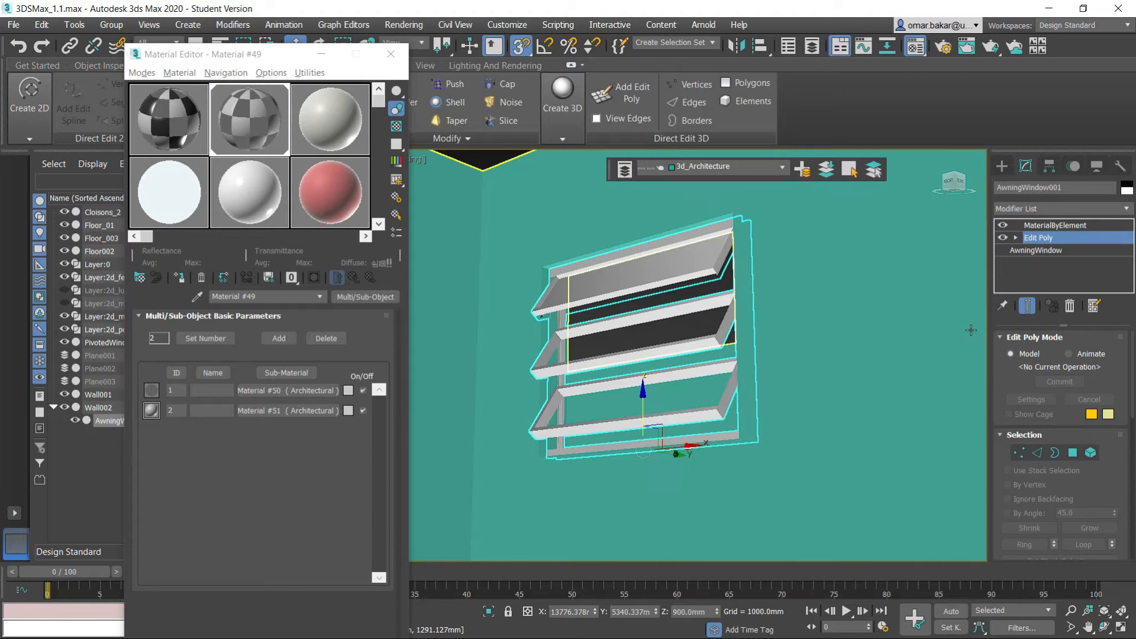
{"action": "left_click", "coordinate": [1003, 226]}
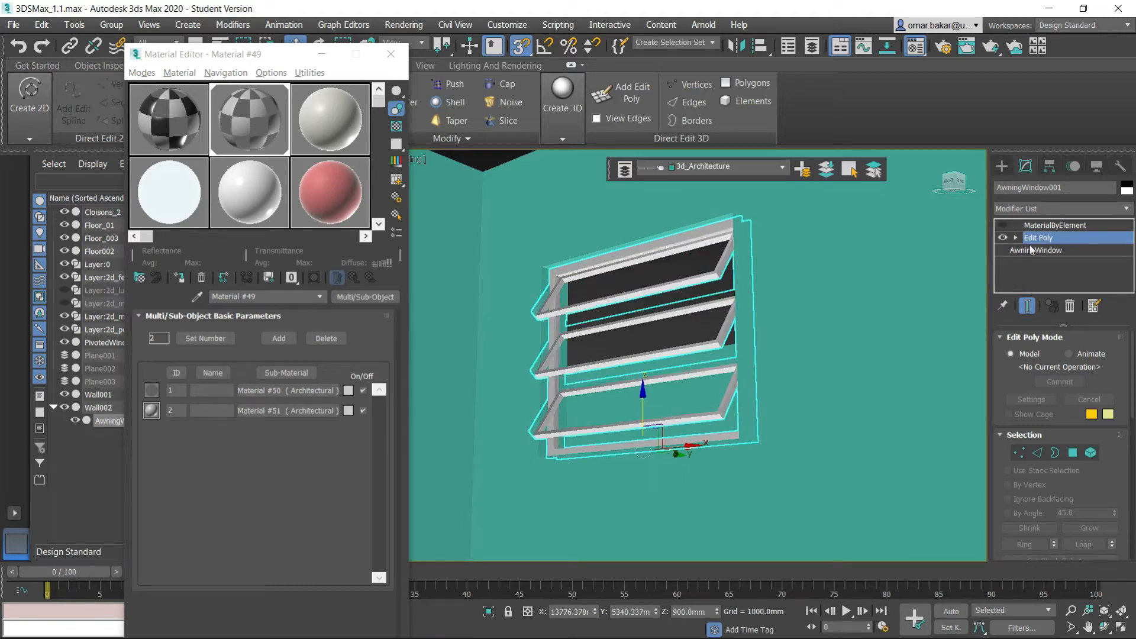
Select all elements of the window in the Edit Poly modifier and set their material ID to 2.
{"action": "left_click", "coordinate": [1089, 454]}
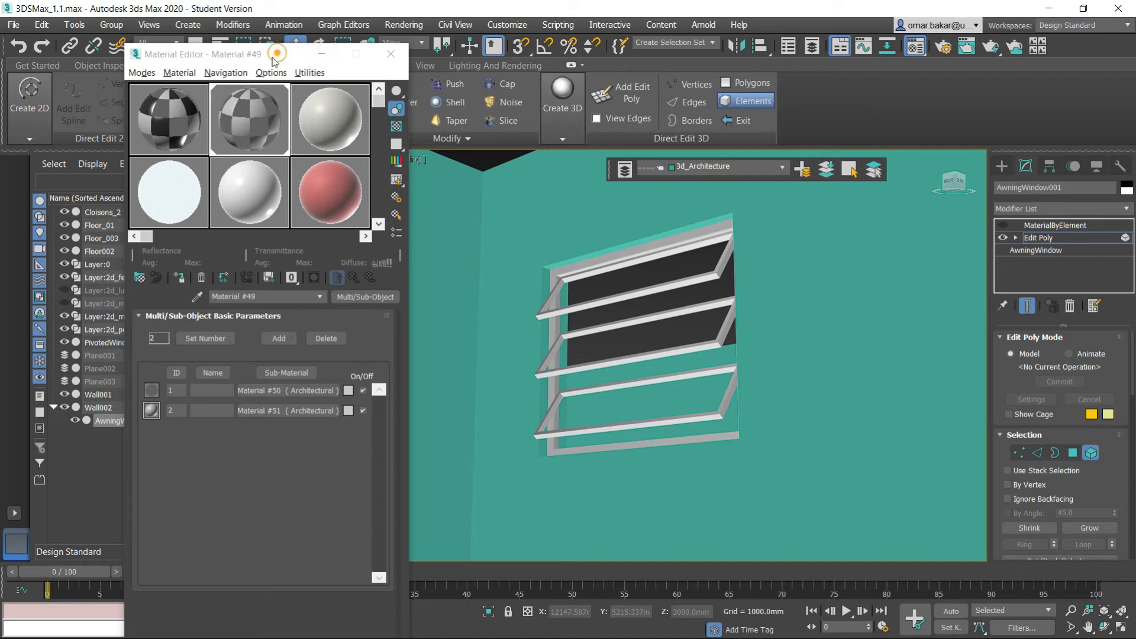
{"action": "left_click_drag", "start_coordinate": [302, 58], "coordinate": [222, 104]}
{"action": "left_click_drag", "start_coordinate": [490, 187], "coordinate": [876, 535]}
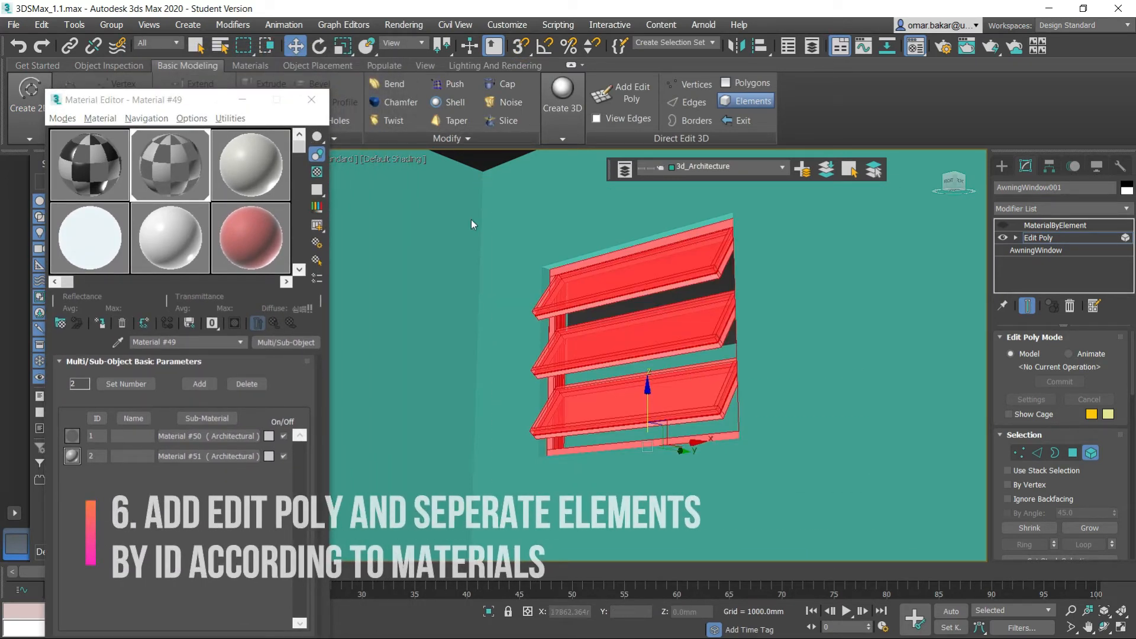
{"action": "left_click_drag", "start_coordinate": [491, 166], "coordinate": [885, 443]}
{"action": "scroll", "coordinate": [1107, 479], "scroll_direction": "down", "scroll_amount": 5}
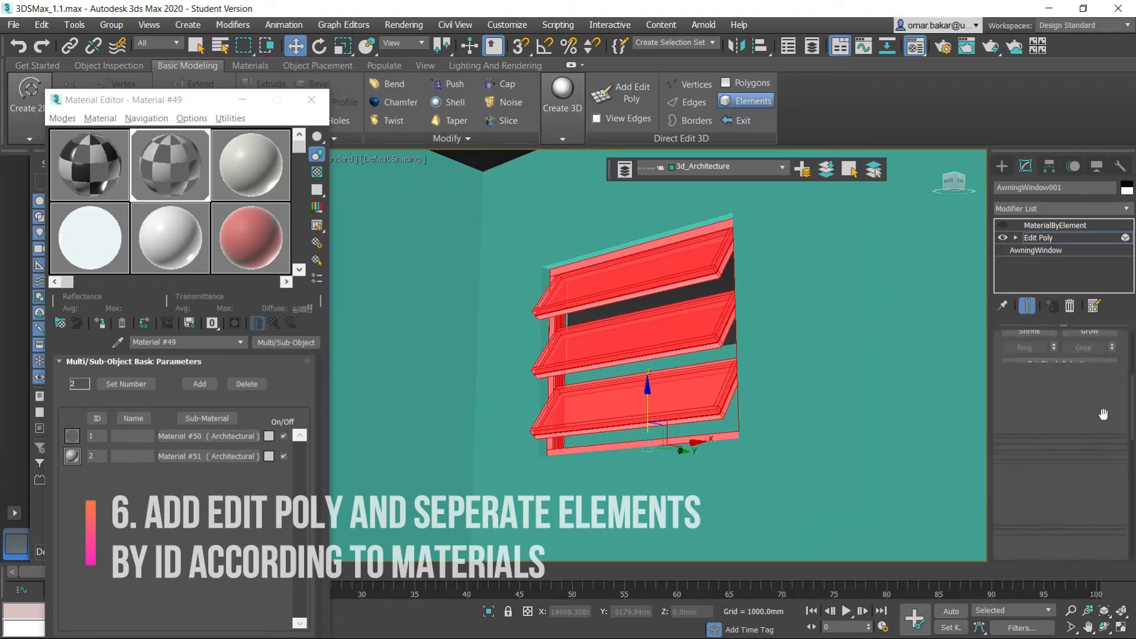
{"action": "scroll", "coordinate": [1099, 456], "scroll_direction": "down", "scroll_amount": 4}
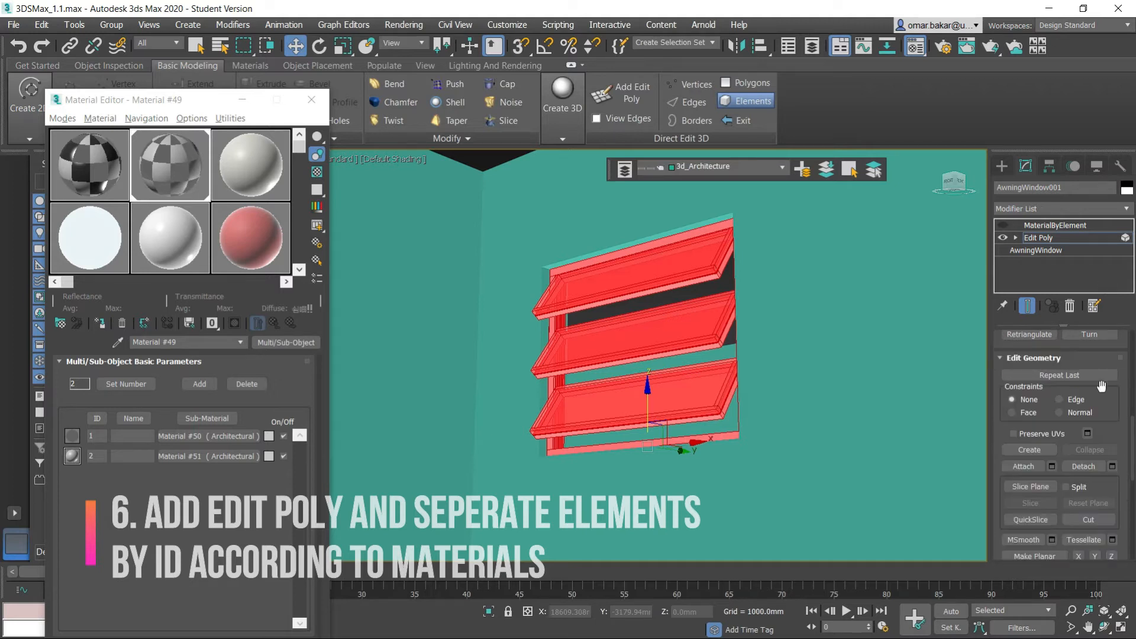
{"action": "scroll", "coordinate": [1106, 491], "scroll_direction": "down", "scroll_amount": 5}
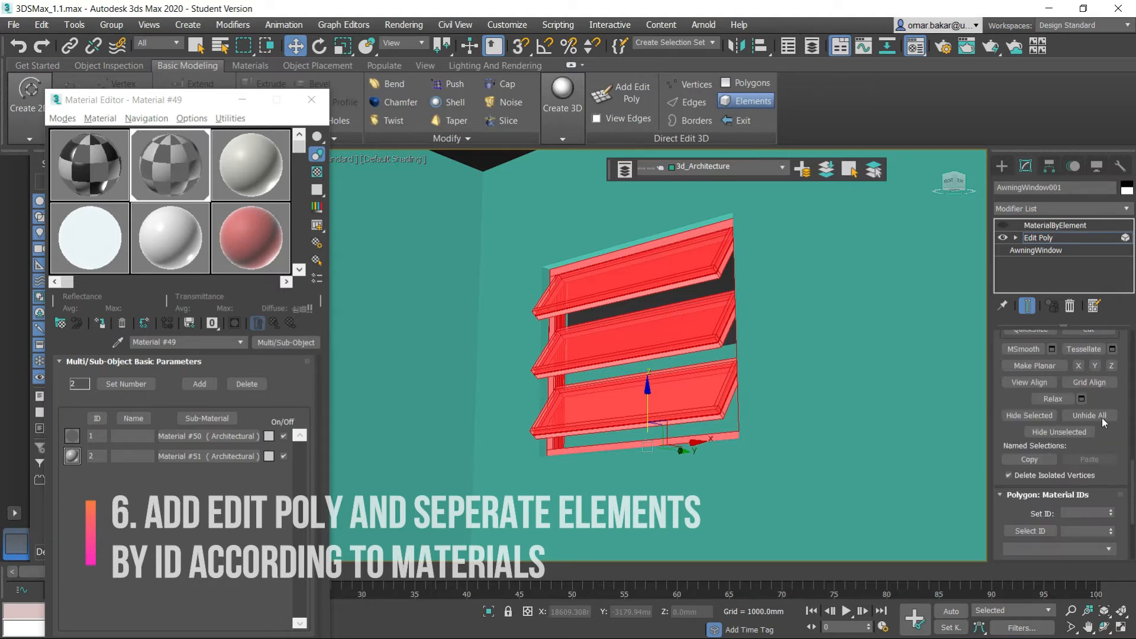
{"action": "scroll", "coordinate": [1095, 485], "scroll_direction": "down", "scroll_amount": 4}
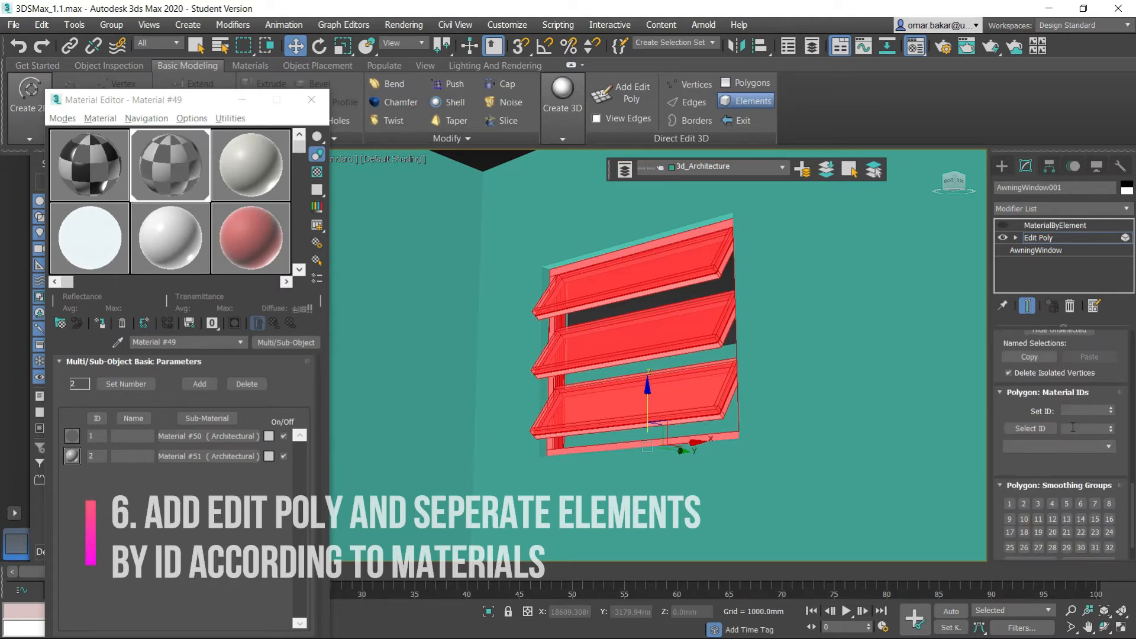
{"action": "left_click", "coordinate": [1076, 411]}
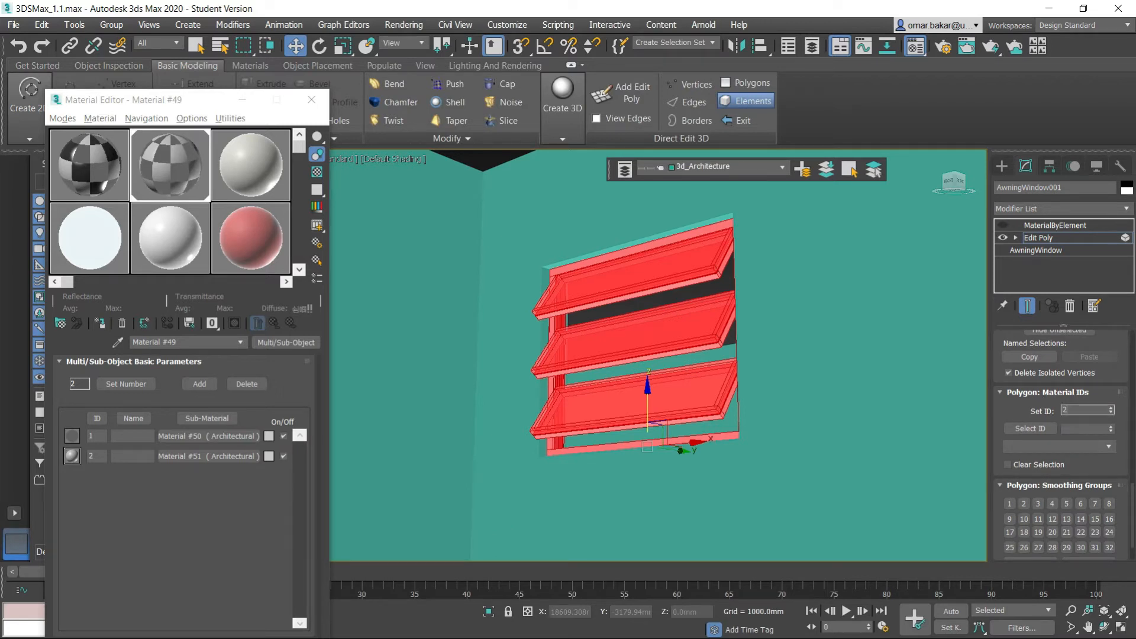
{"action": "type", "text": "2"}
{"action": "key", "text": "Return"}
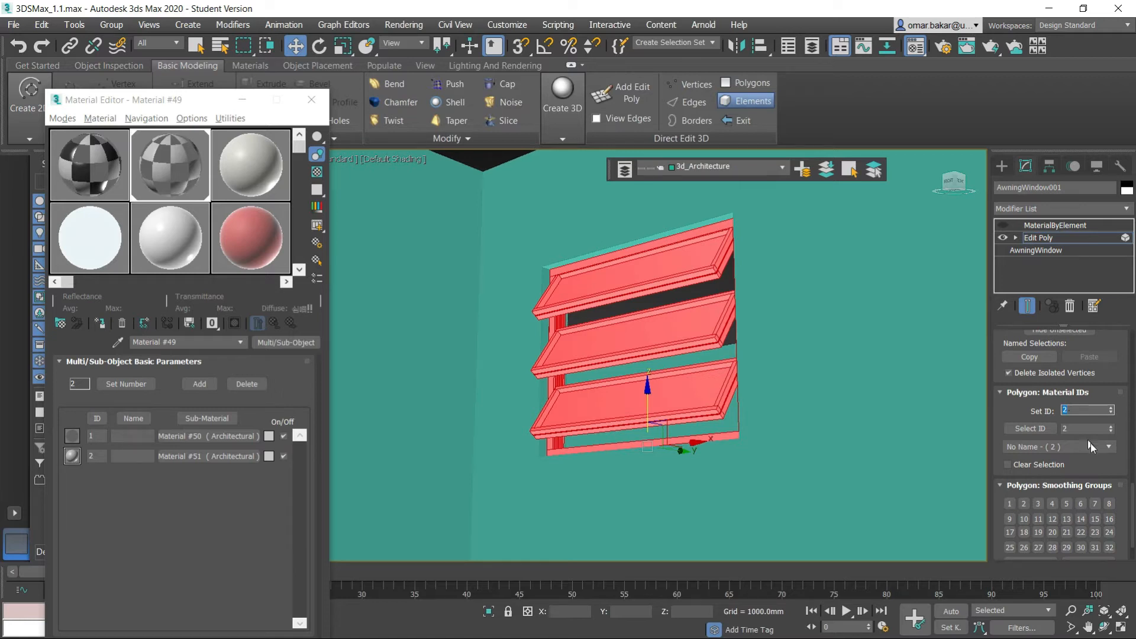
Select the three glass pane elements, set their material ID to 1, and clear the selection.
{"action": "left_click", "coordinate": [601, 395]}
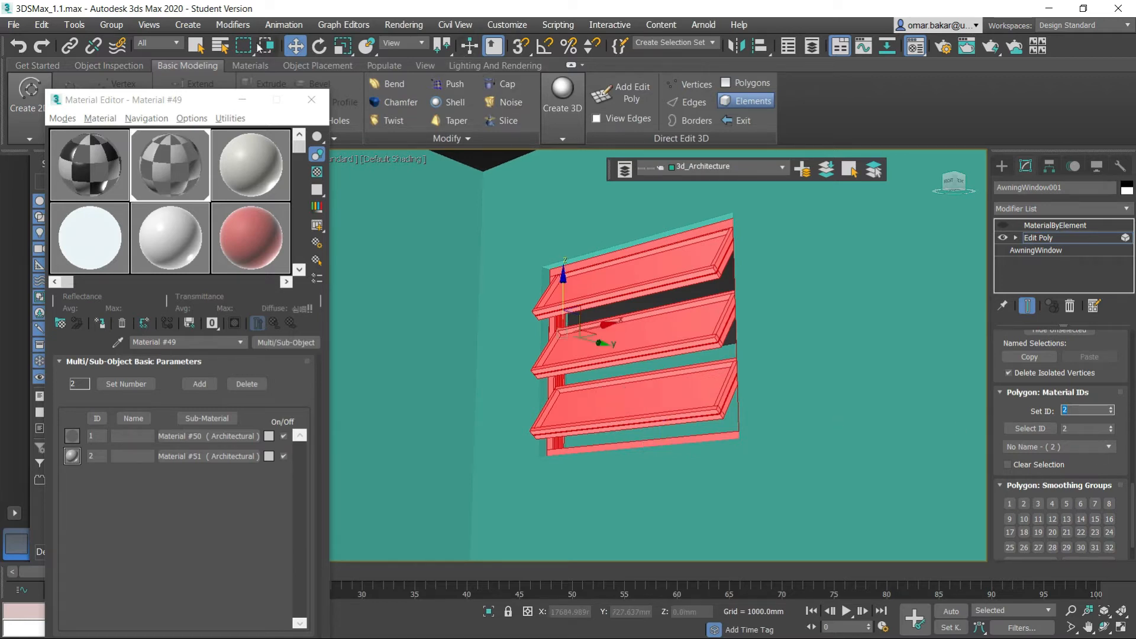
{"action": "left_click", "coordinate": [196, 46]}
{"action": "left_click", "coordinate": [675, 401]}
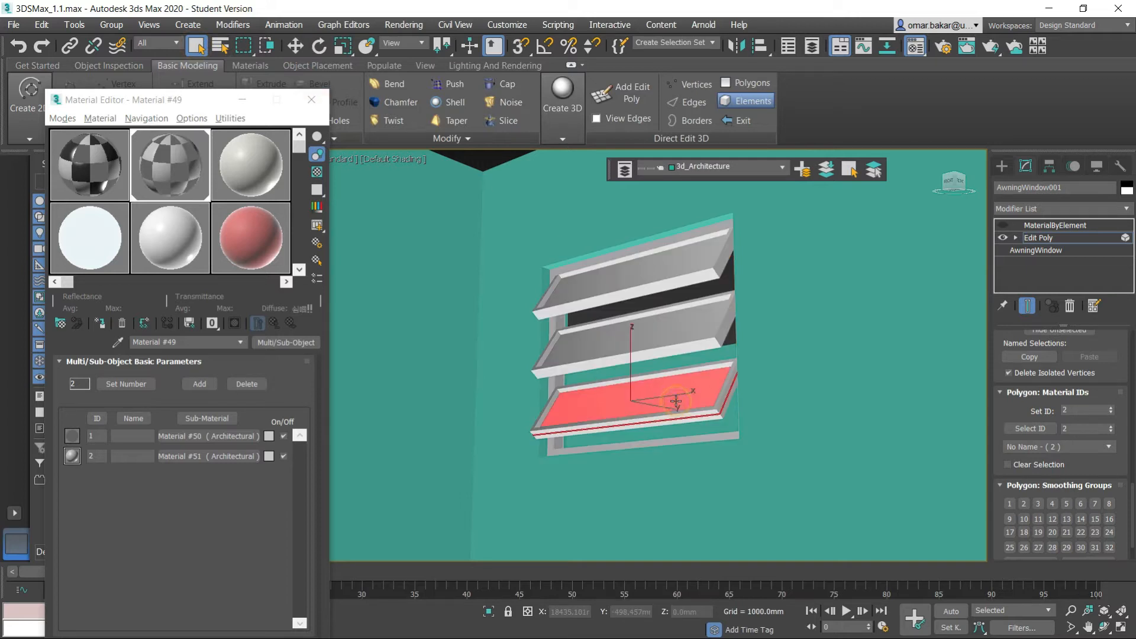
{"action": "left_click", "coordinate": [677, 348], "text": "ctrl"}
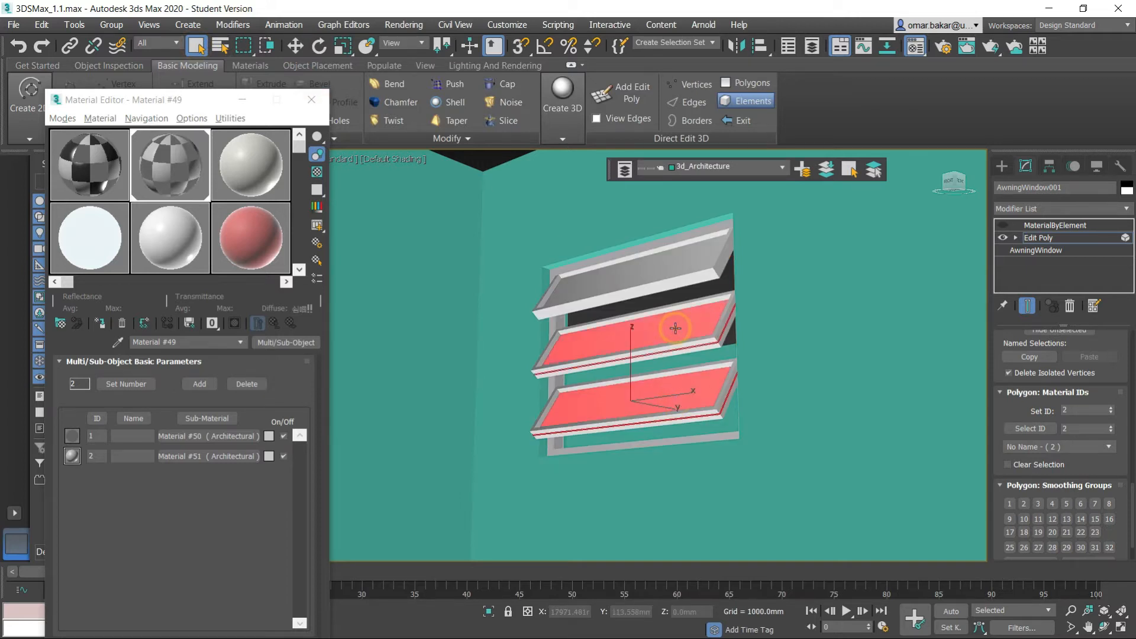
{"action": "left_click", "coordinate": [663, 262], "text": "ctrl"}
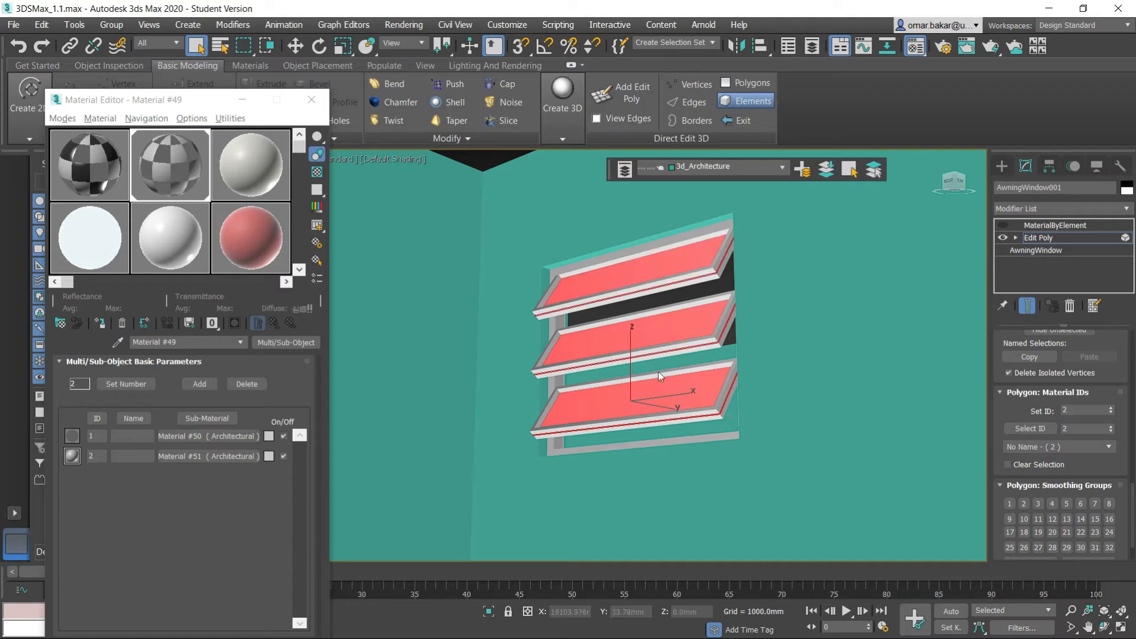
{"action": "left_click", "coordinate": [1077, 410]}
{"action": "type", "text": "1"}
{"action": "key", "text": "Return"}
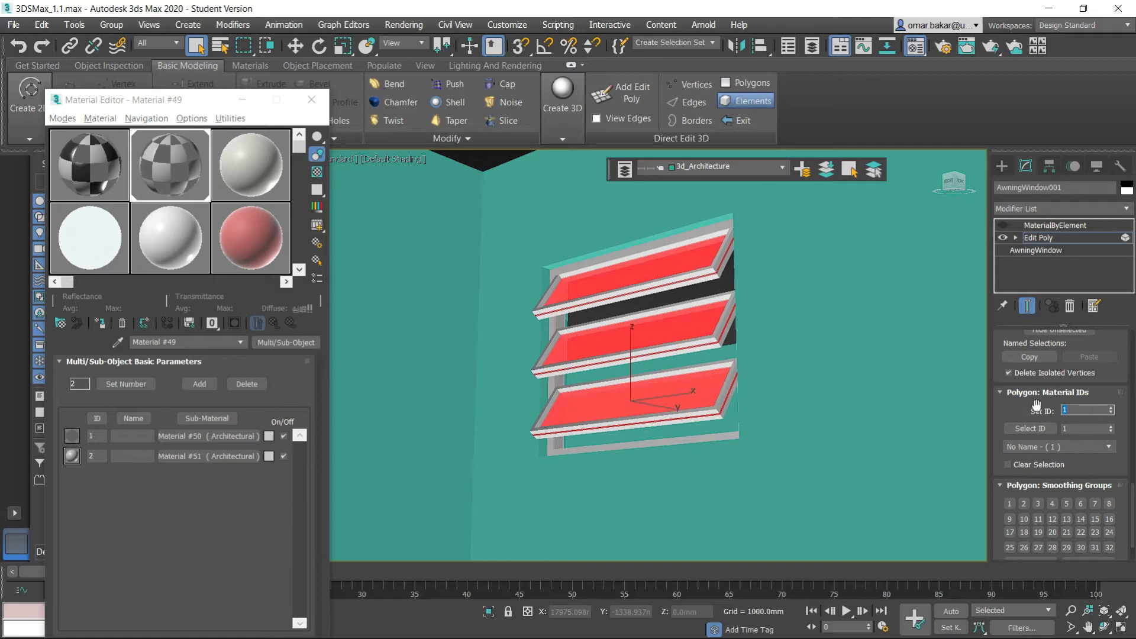
{"action": "left_click", "coordinate": [890, 345]}
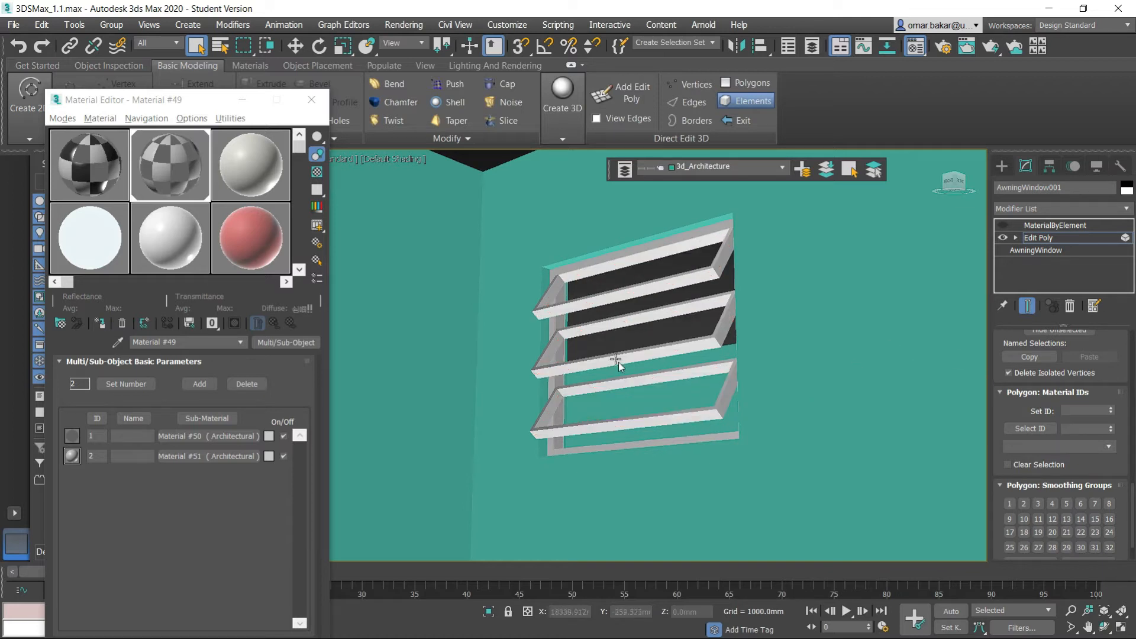
Leave Element editing and delete the MaterialByElement modifier from the awning window's stack.
{"action": "scroll", "coordinate": [592, 325], "scroll_direction": "up", "scroll_amount": 3}
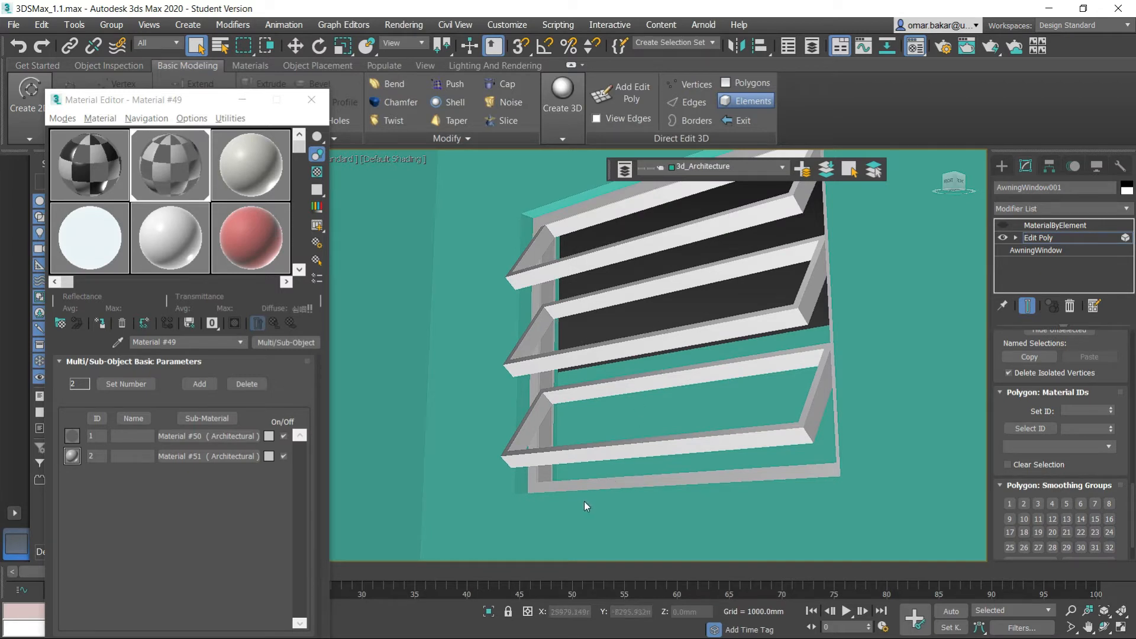
{"action": "scroll", "coordinate": [776, 365], "scroll_direction": "down", "scroll_amount": 2}
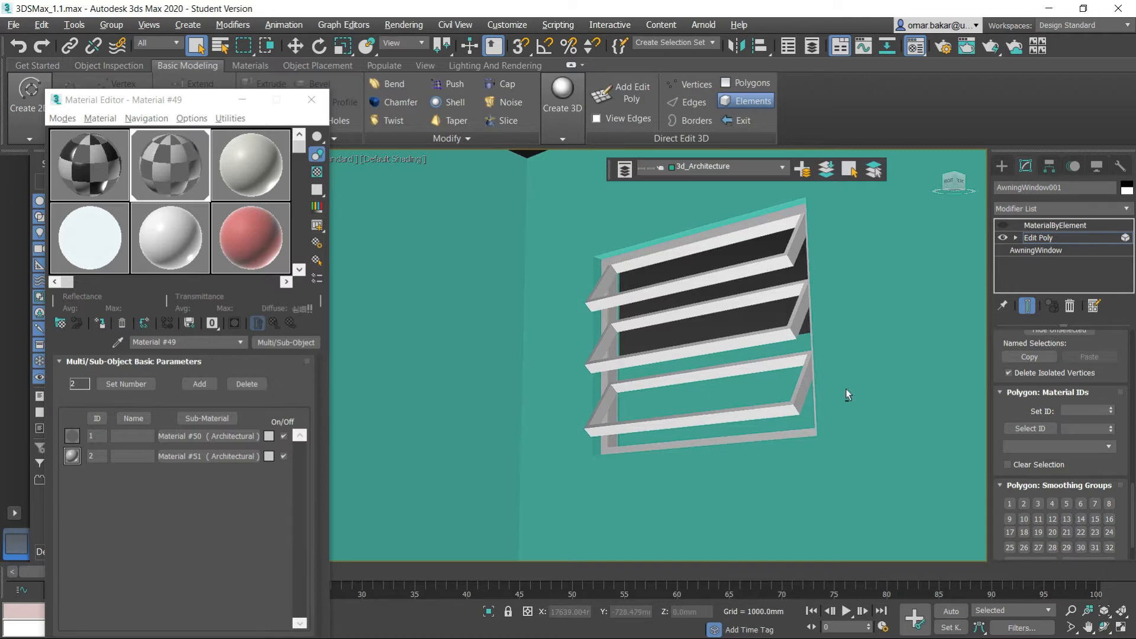
{"action": "middle_click_drag", "start_coordinate": [787, 394], "coordinate": [645, 409], "text": "alt"}
{"action": "scroll", "coordinate": [583, 425], "scroll_direction": "up", "scroll_amount": 5}
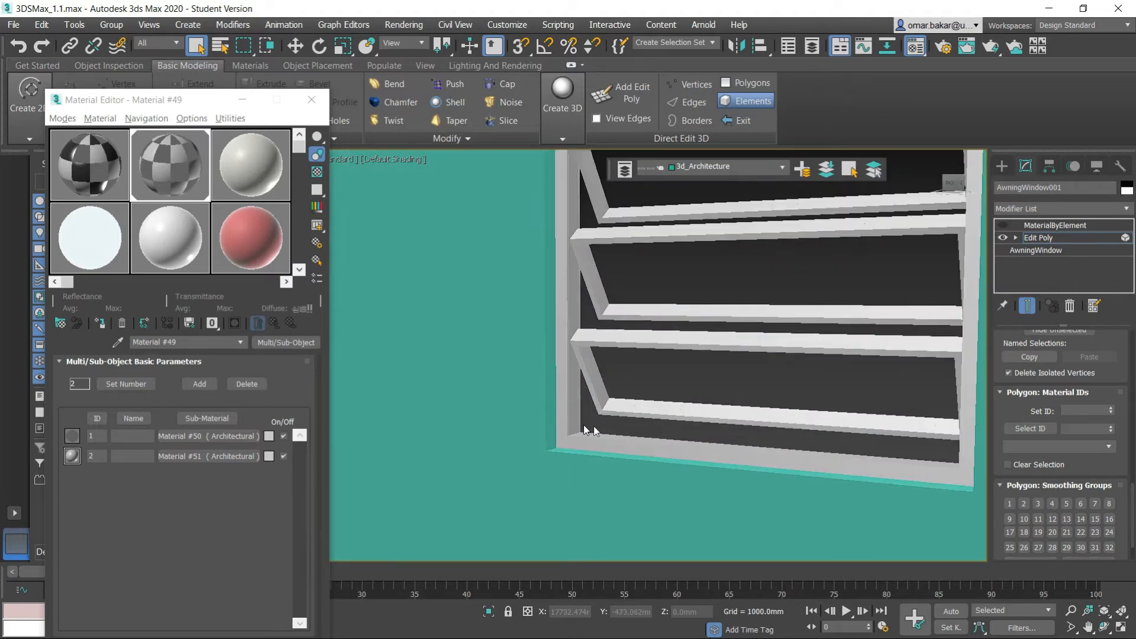
{"action": "scroll", "coordinate": [647, 406], "scroll_direction": "down", "scroll_amount": 4}
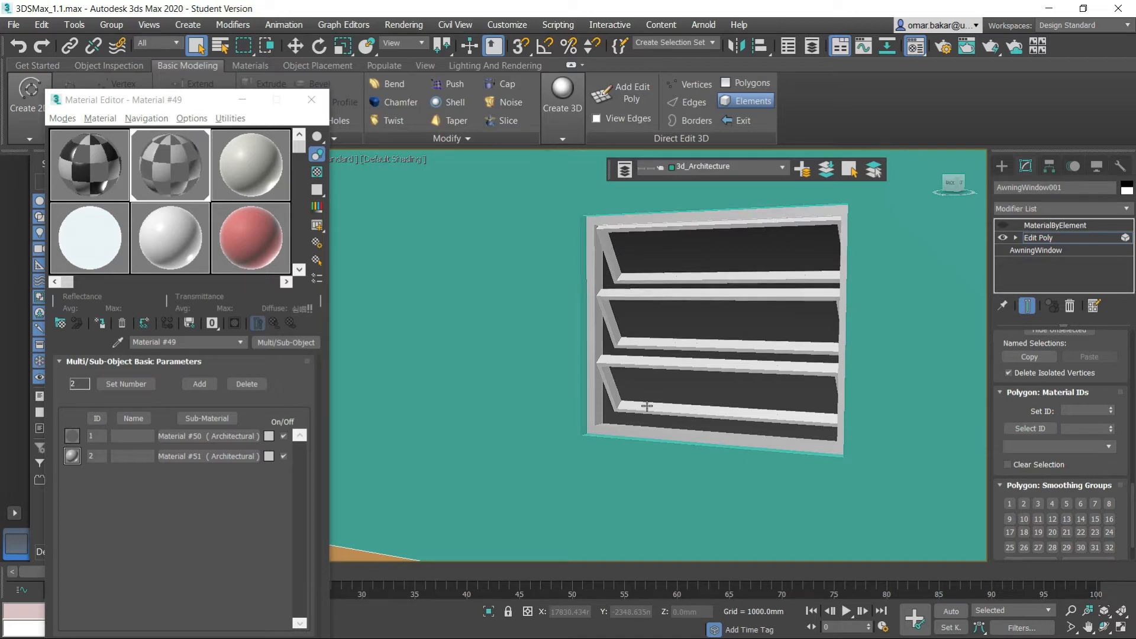
{"action": "left_click_drag", "start_coordinate": [1118, 374], "coordinate": [1116, 610]}
{"action": "left_click_drag", "start_coordinate": [1115, 369], "coordinate": [1115, 627]}
{"action": "left_click_drag", "start_coordinate": [1123, 382], "coordinate": [1123, 585]}
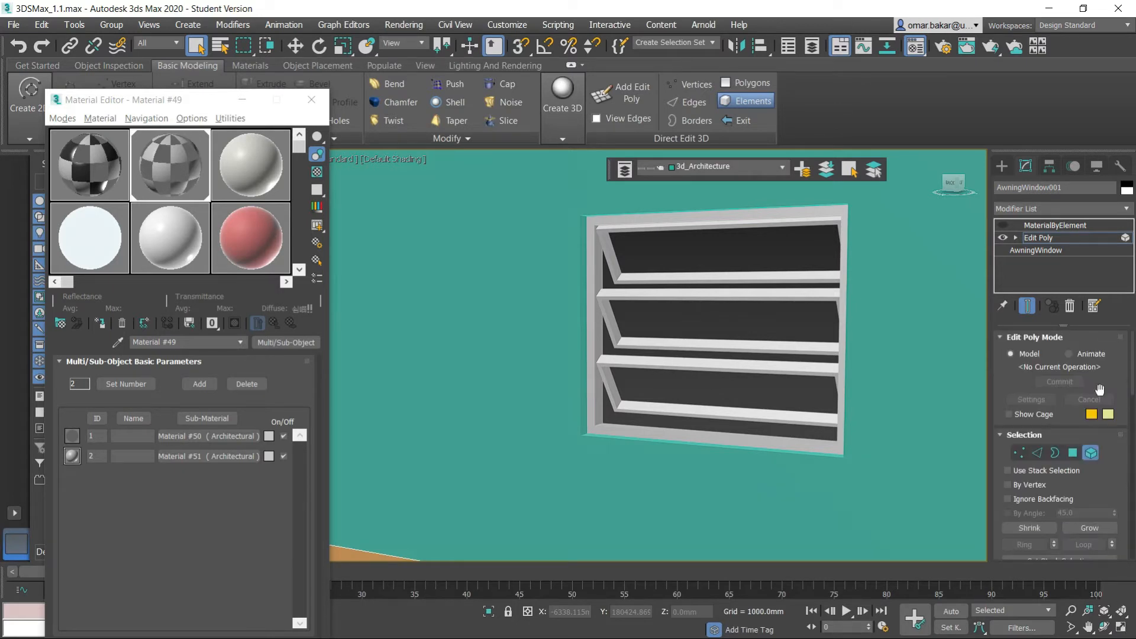
{"action": "left_click", "coordinate": [1092, 454]}
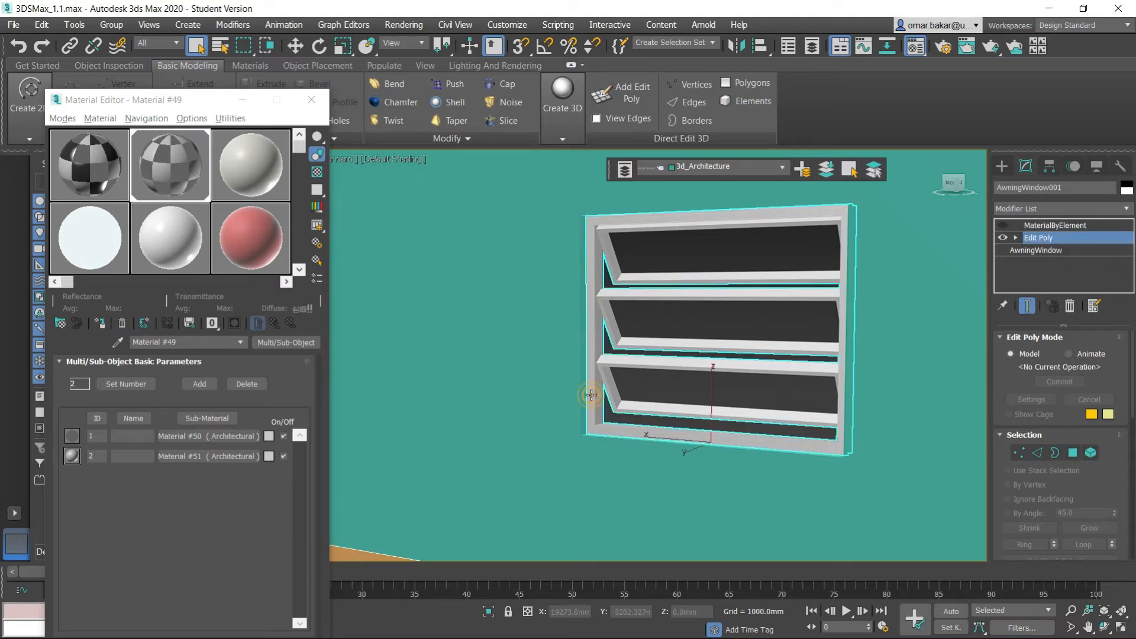
{"action": "left_click", "coordinate": [592, 396]}
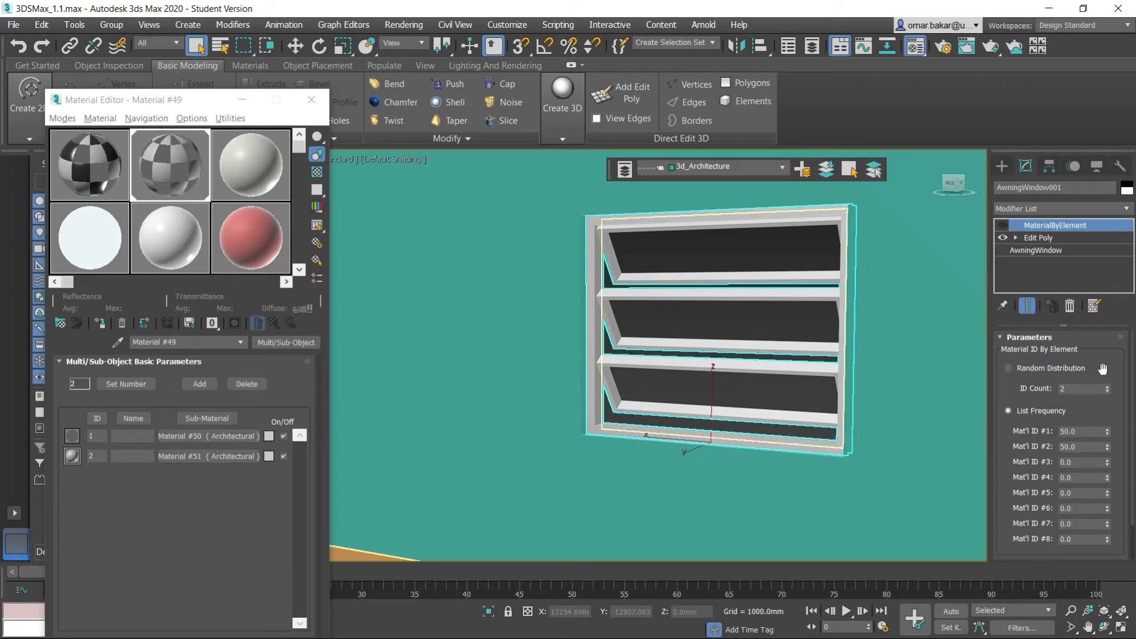
{"action": "left_click_drag", "start_coordinate": [1102, 396], "coordinate": [1101, 395]}
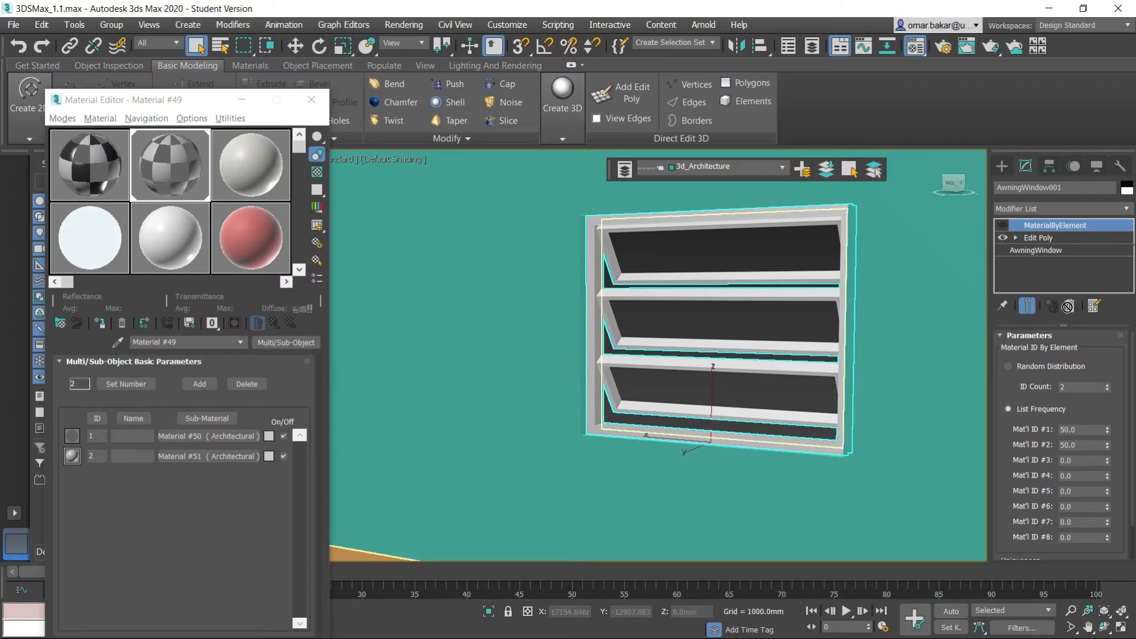
{"action": "left_click", "coordinate": [1070, 306]}
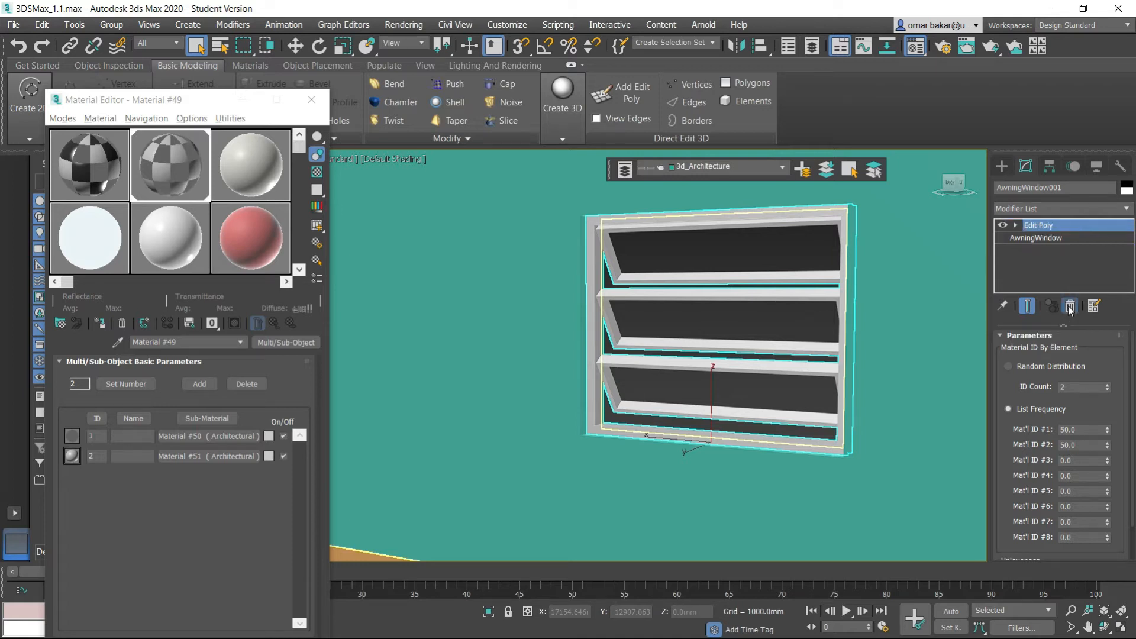
Enter Element editing in the Edit Poly modifier and select the four bars of the window's outer frame.
{"action": "double_click", "coordinate": [1032, 227]}
{"action": "left_click", "coordinate": [1092, 455]}
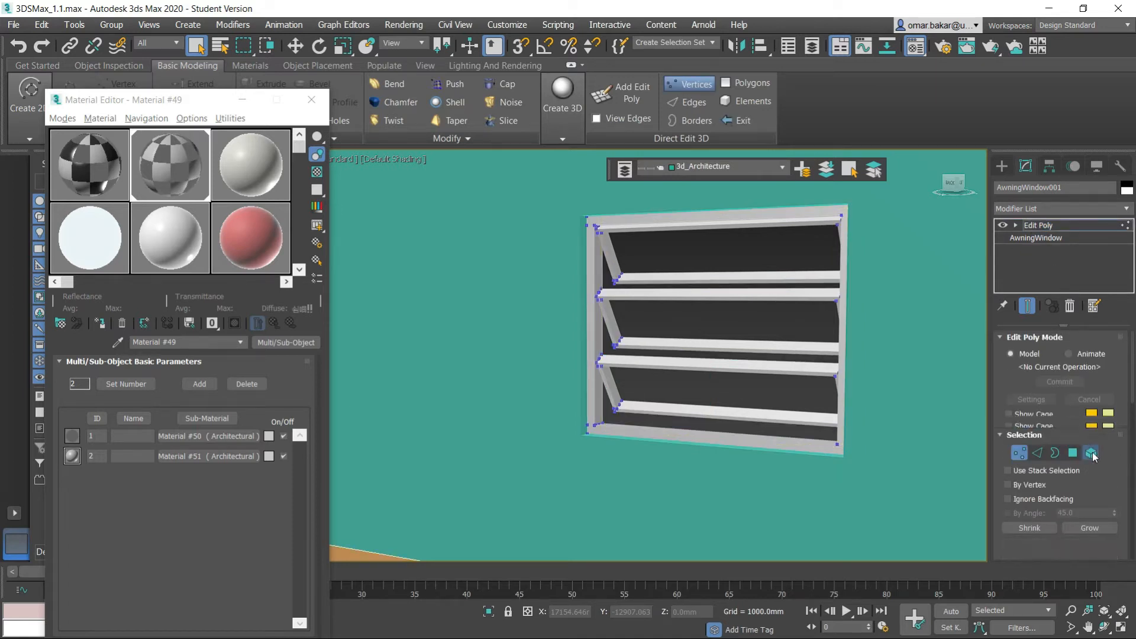
{"action": "left_click", "coordinate": [595, 352]}
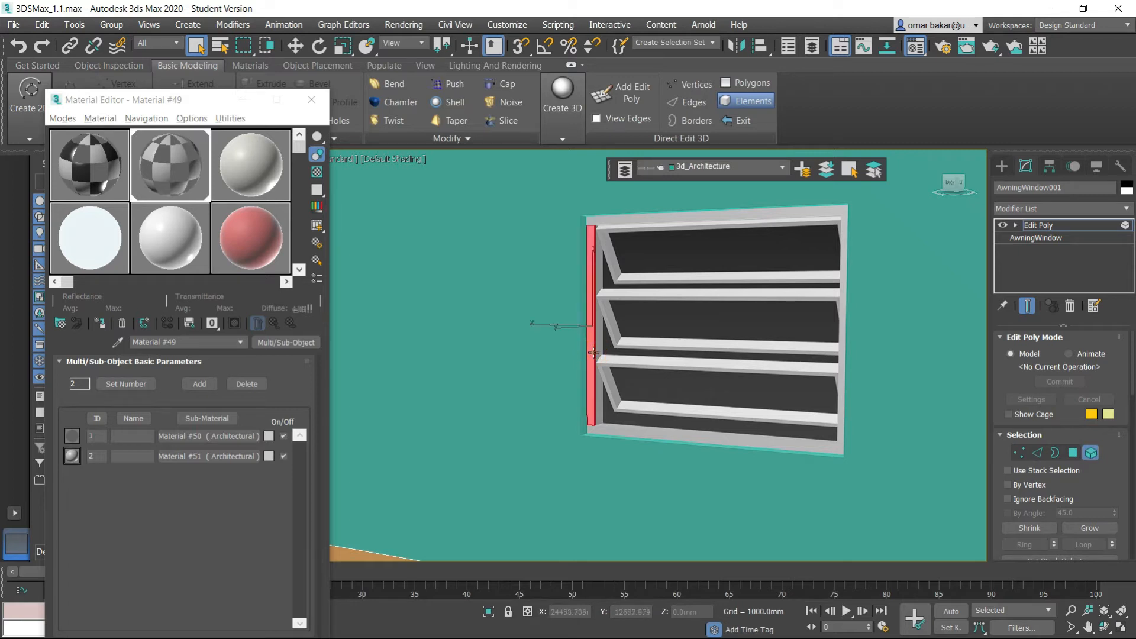
{"action": "left_click", "coordinate": [611, 217], "text": "ctrl"}
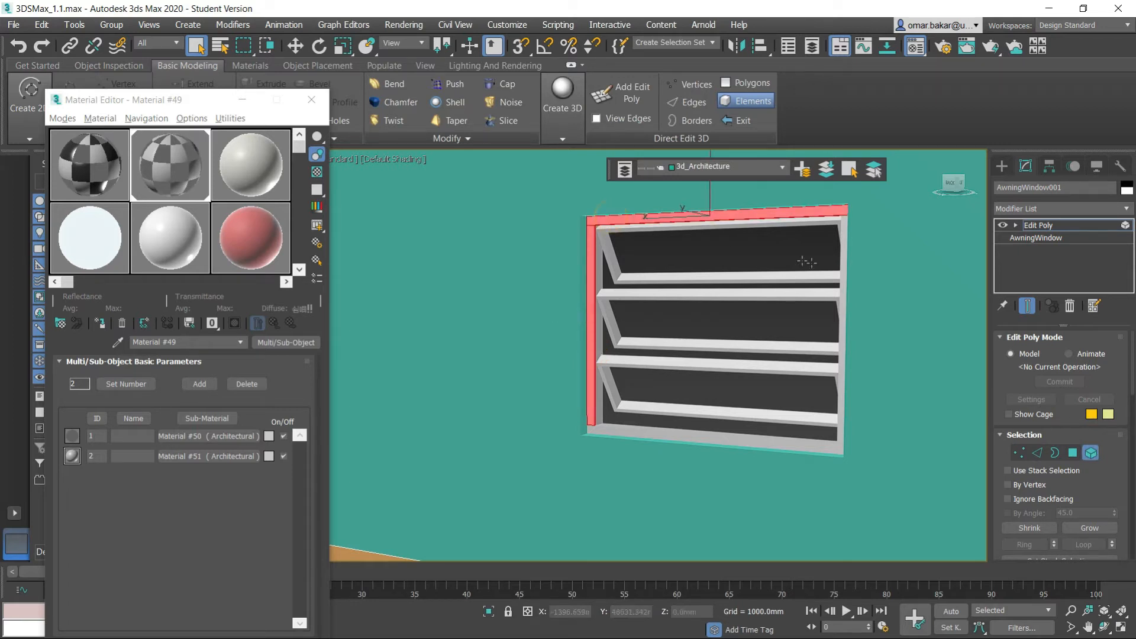
{"action": "left_click", "coordinate": [843, 273], "text": "ctrl"}
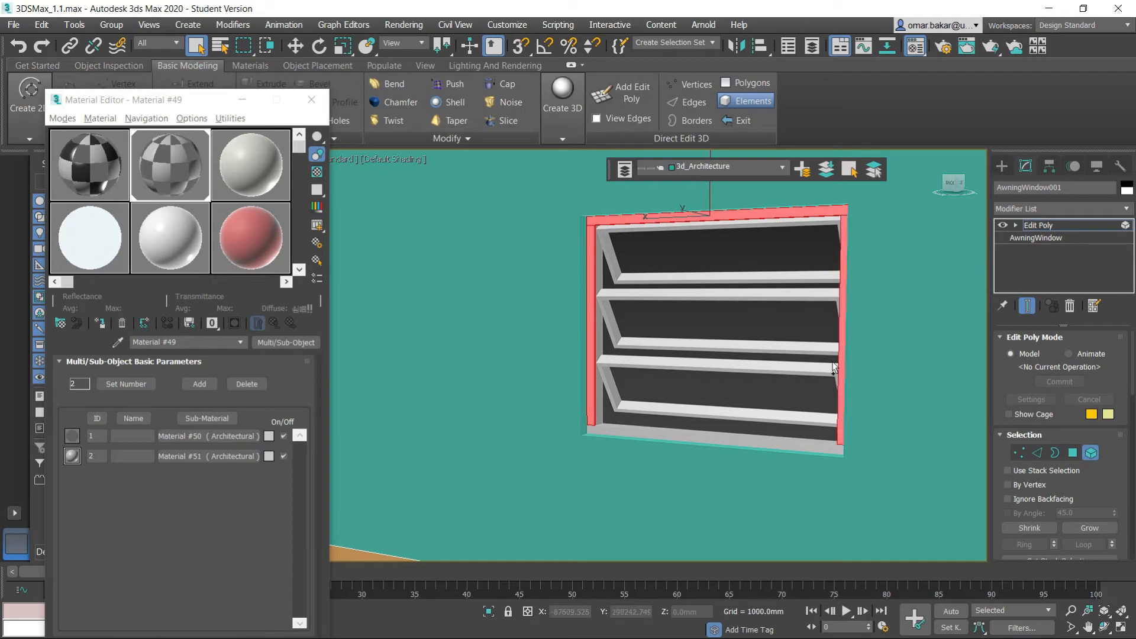
{"action": "left_click", "coordinate": [696, 438], "text": "ctrl"}
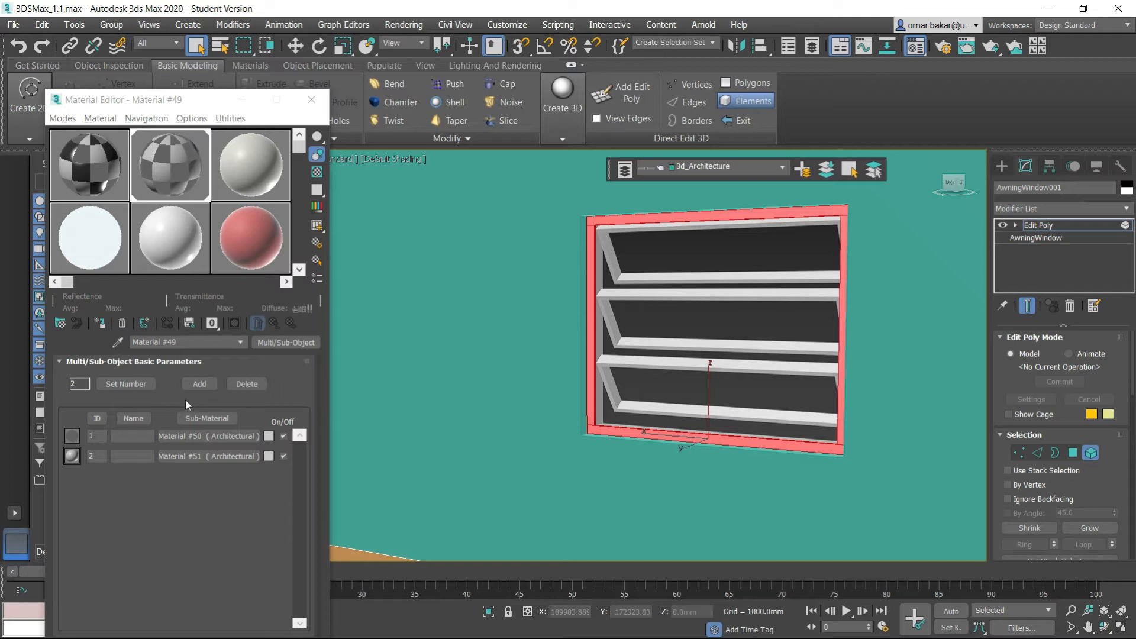
Add a third sub-material to the Multi/Sub-Object material and set the selected outer frame elements' material ID to 3.
{"action": "left_click", "coordinate": [187, 383]}
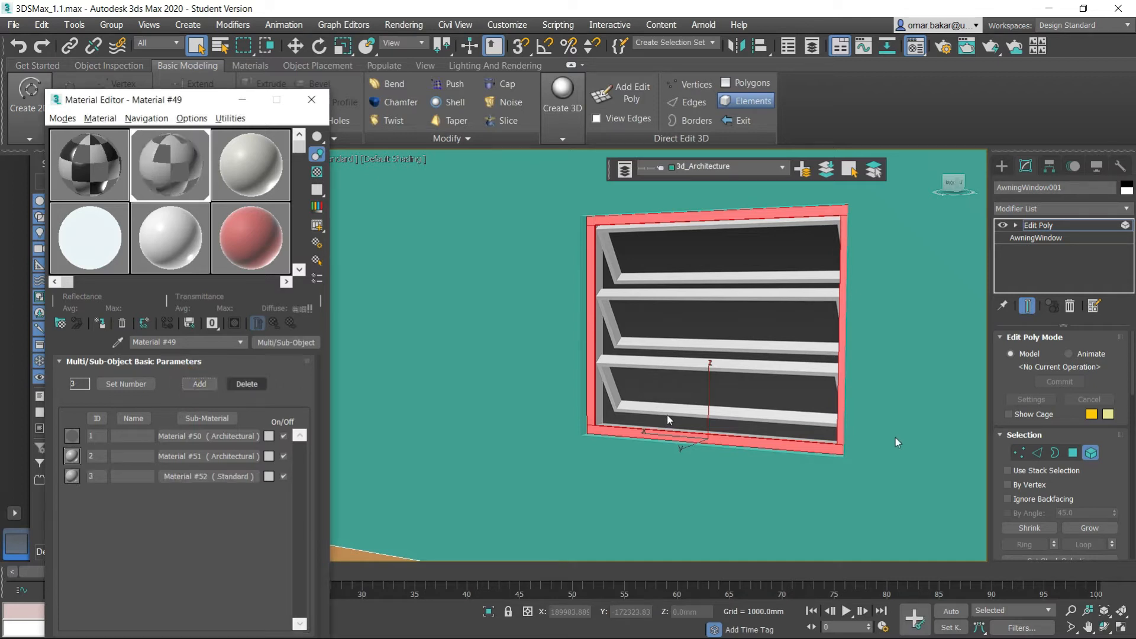
{"action": "scroll", "coordinate": [1107, 503], "scroll_direction": "down", "scroll_amount": 5}
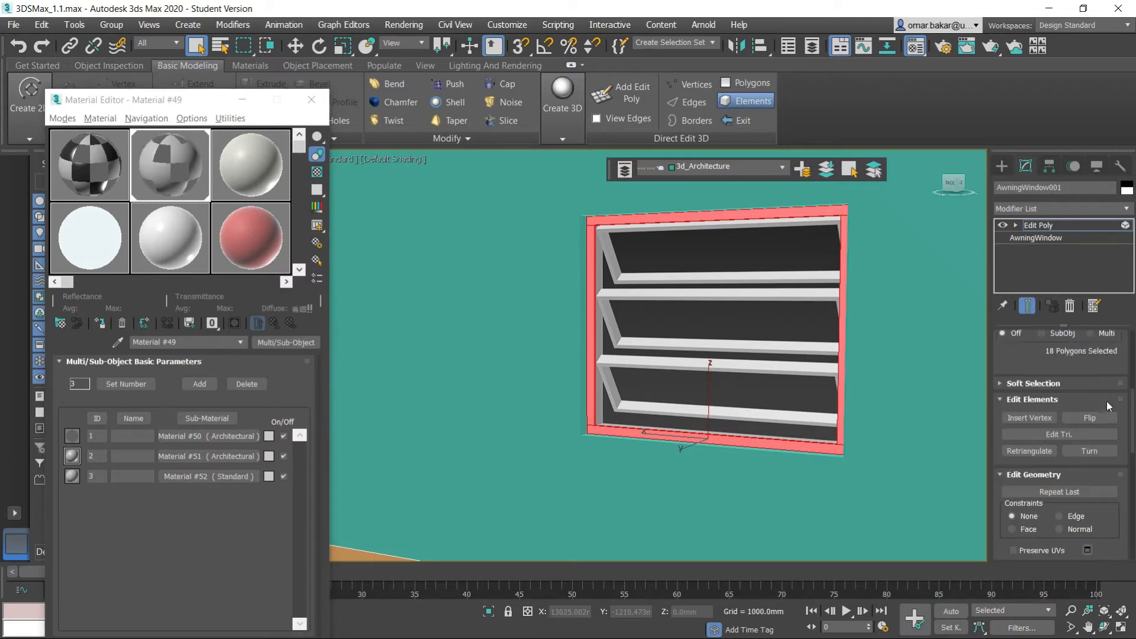
{"action": "scroll", "coordinate": [1096, 518], "scroll_direction": "down", "scroll_amount": 5}
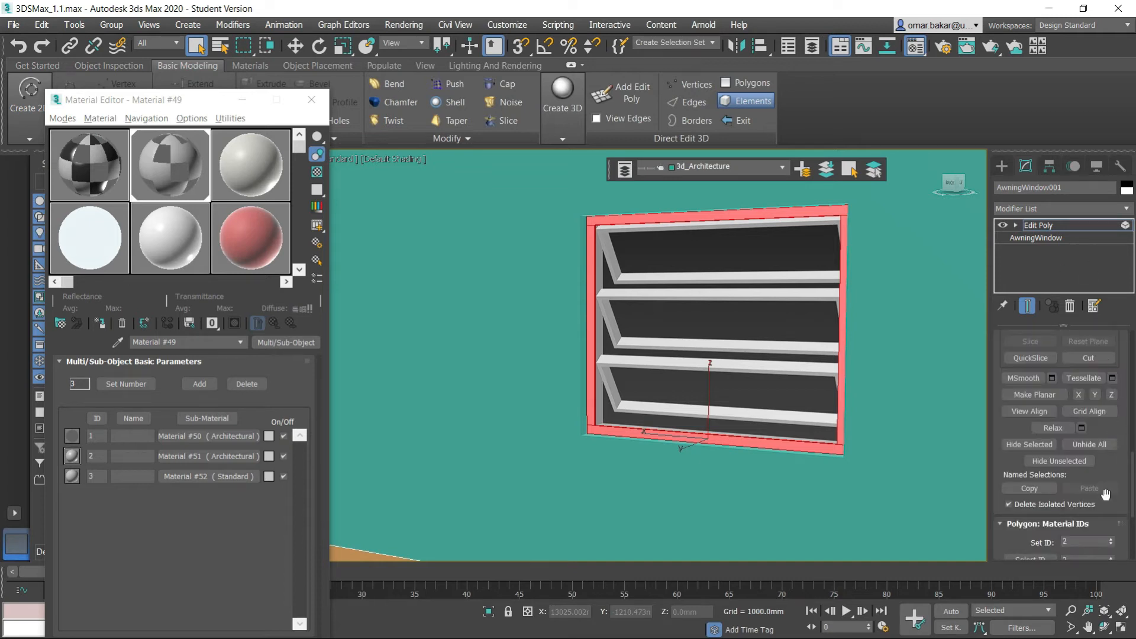
{"action": "scroll", "coordinate": [1100, 525], "scroll_direction": "down", "scroll_amount": 2}
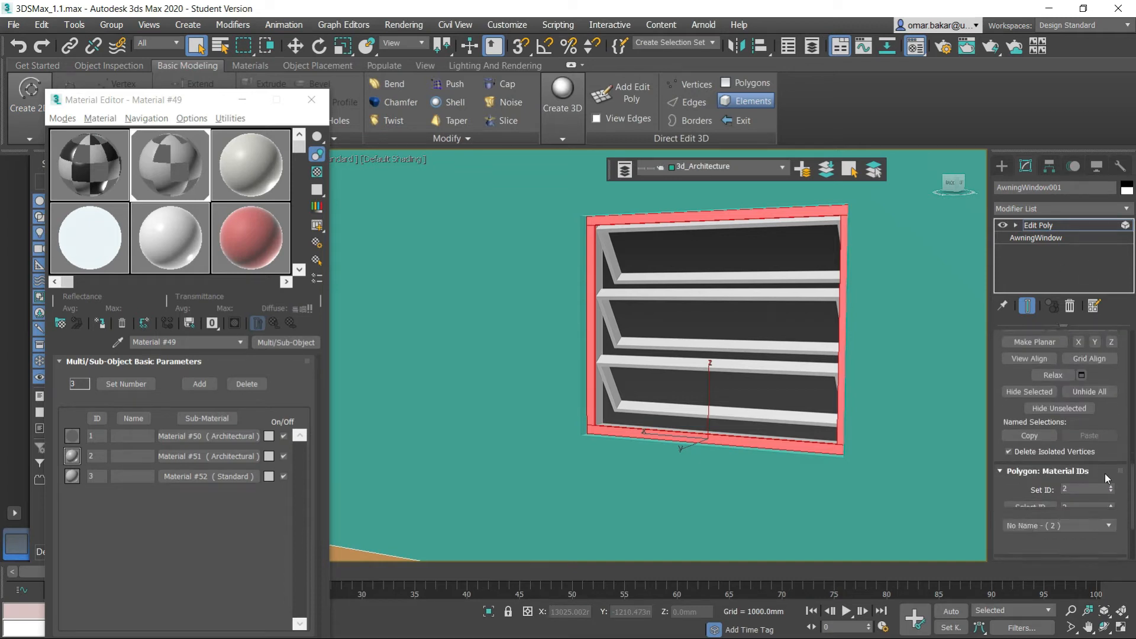
{"action": "left_click", "coordinate": [1078, 489]}
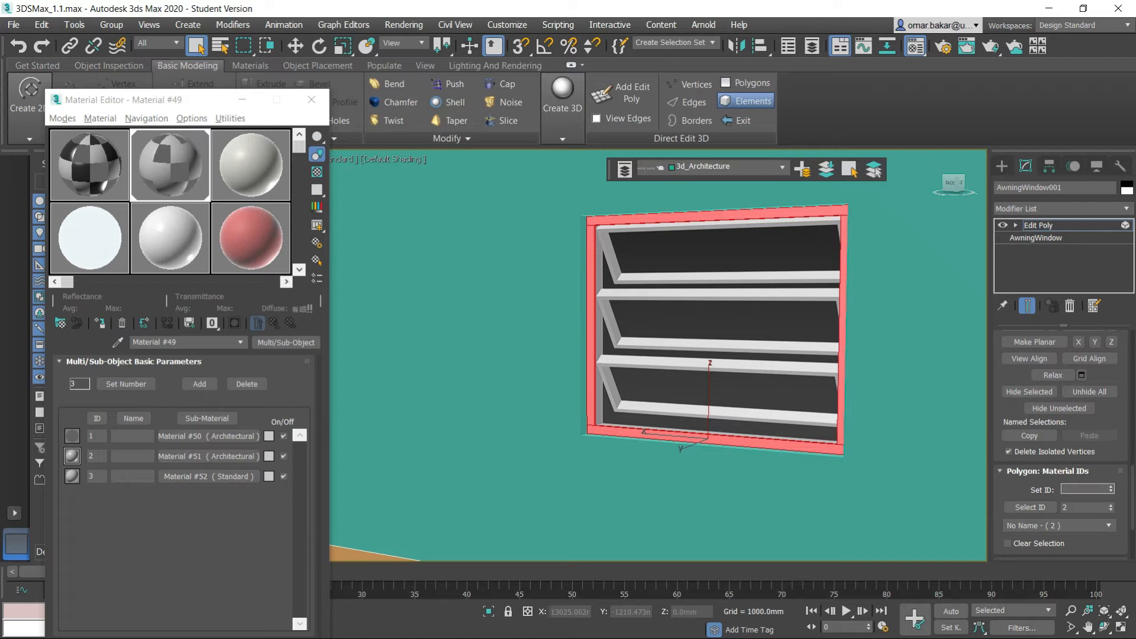
{"action": "type", "text": "3"}
{"action": "key", "text": "Return"}
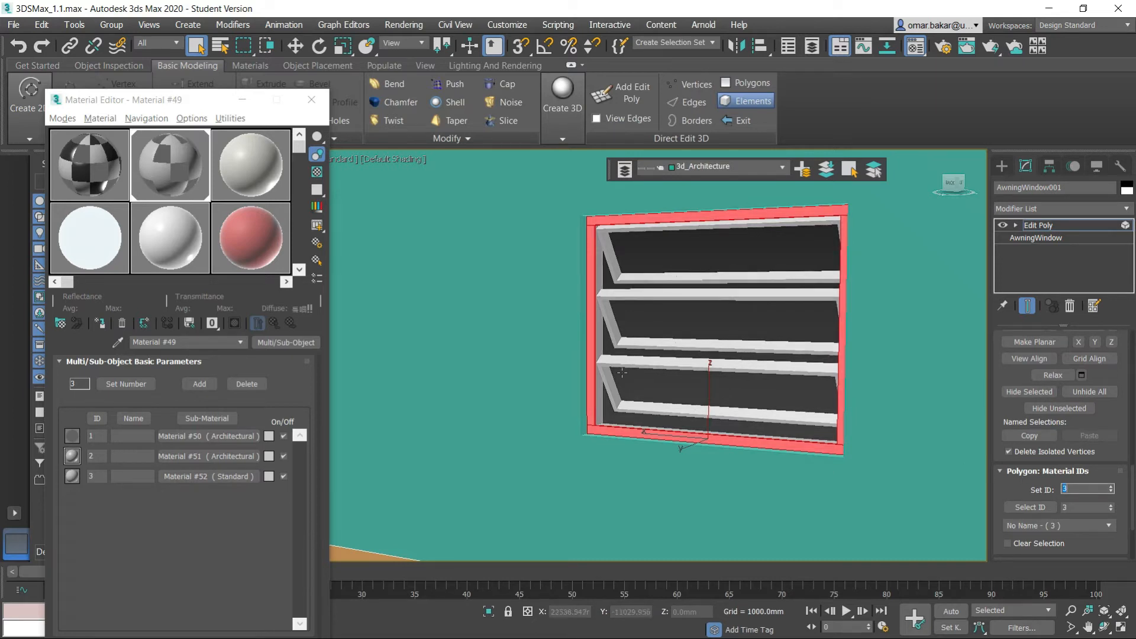
Change sub-material 3 of the Multi/Sub-Object material to the Architectural type.
{"action": "left_click", "coordinate": [173, 477]}
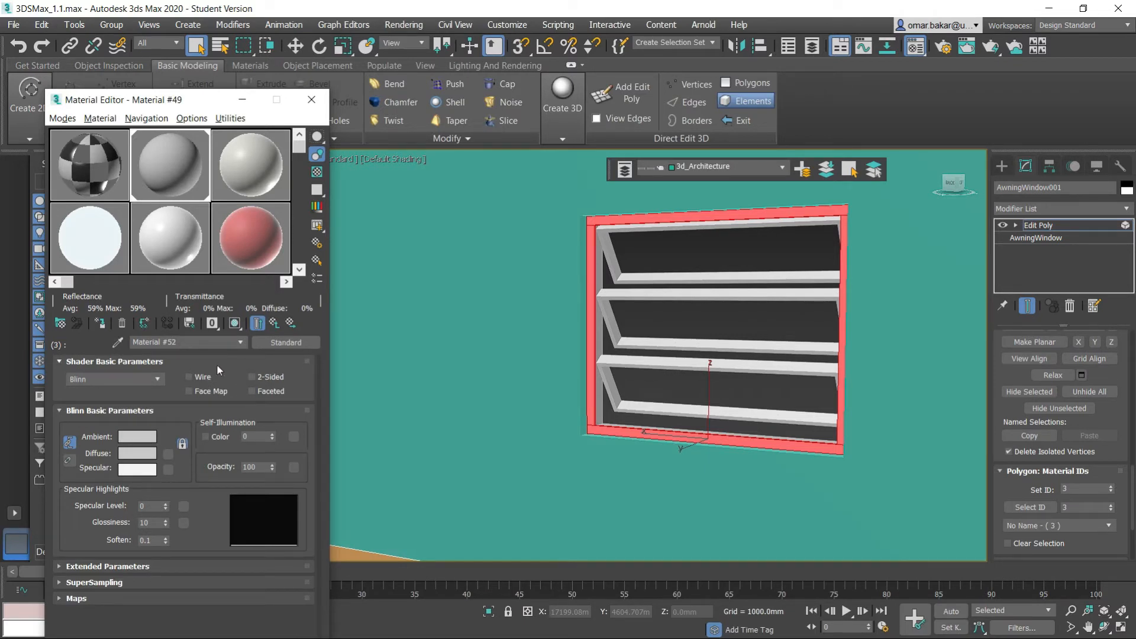
{"action": "left_click", "coordinate": [271, 325]}
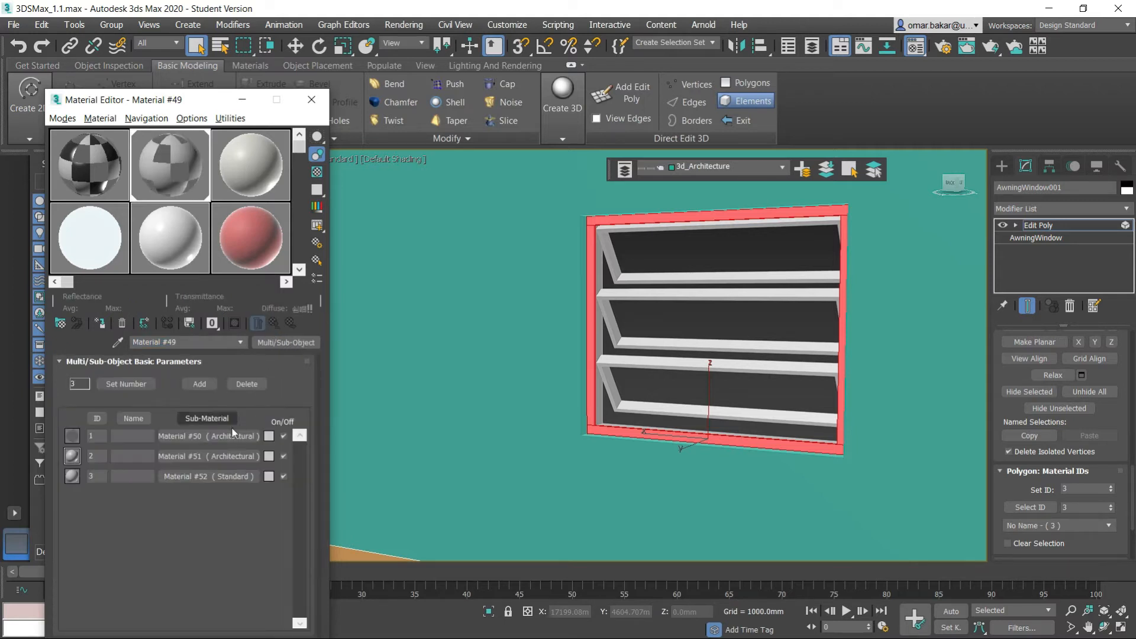
{"action": "left_click", "coordinate": [230, 480]}
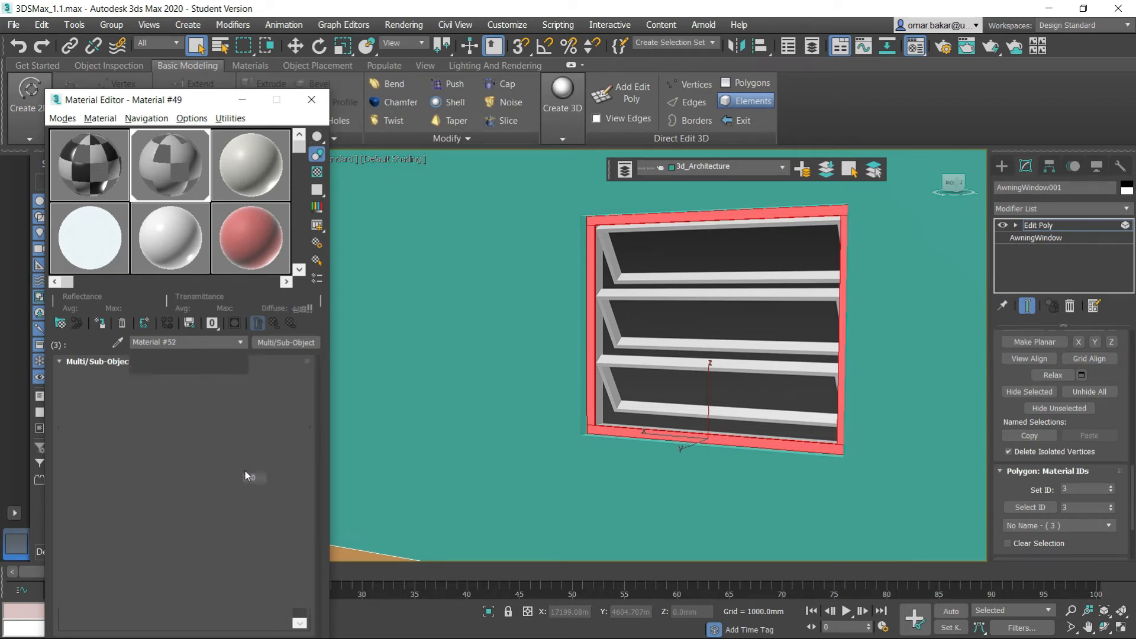
{"action": "left_click", "coordinate": [281, 344]}
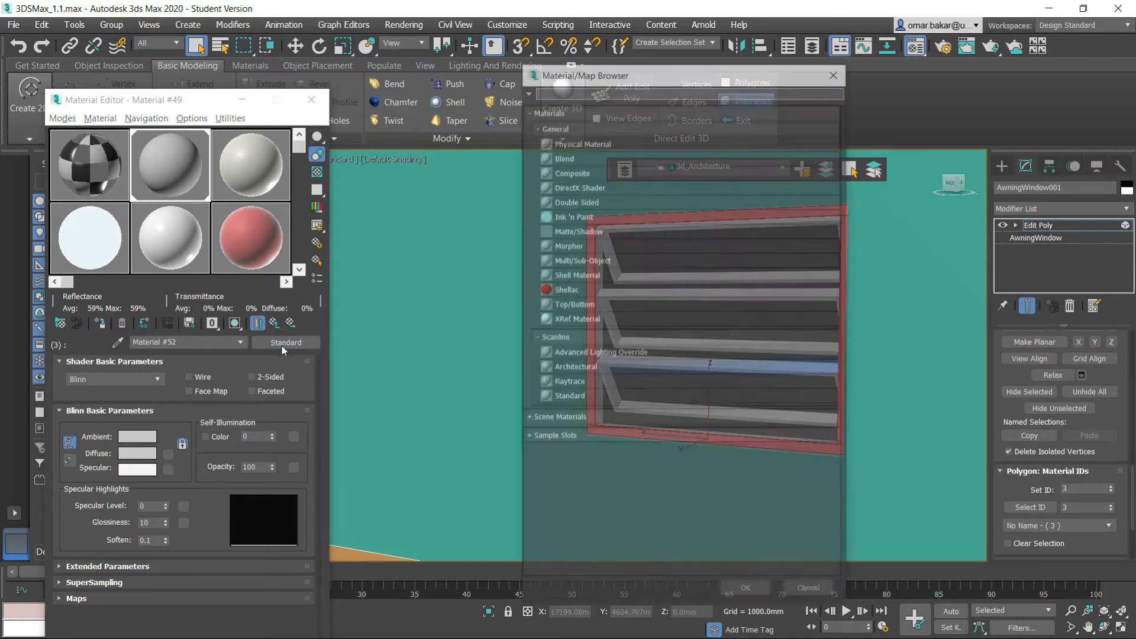
{"action": "double_click", "coordinate": [586, 368]}
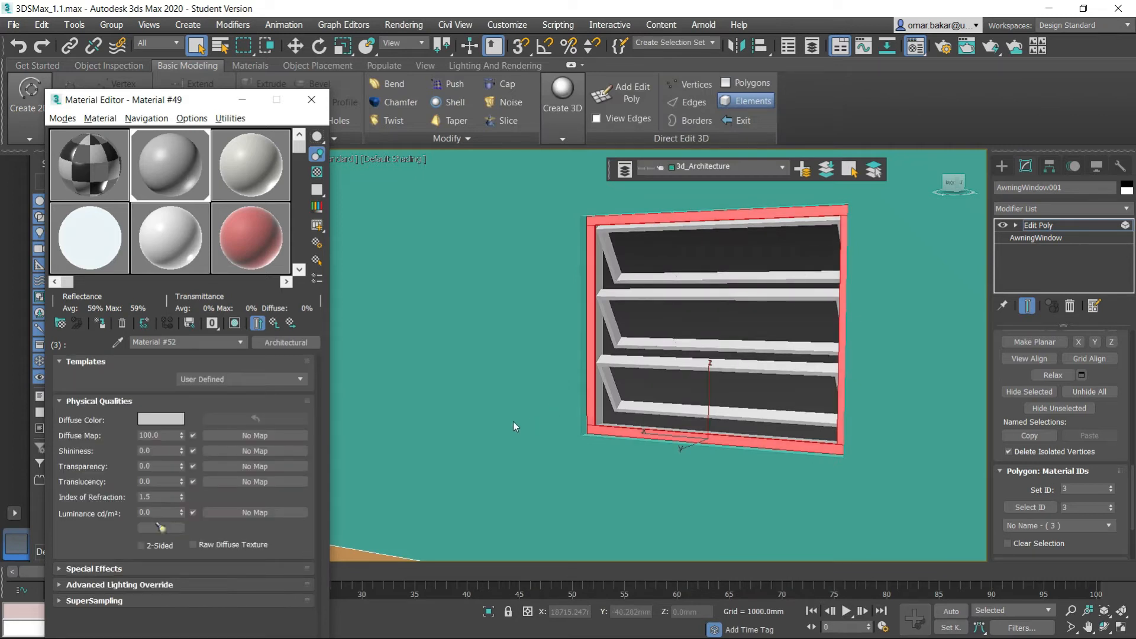
Set sub-material 3's diffuse color to dark brown (RGB 30, 6, 0), clear the element selection and close the Material Editor.
{"action": "left_click", "coordinate": [160, 420]}
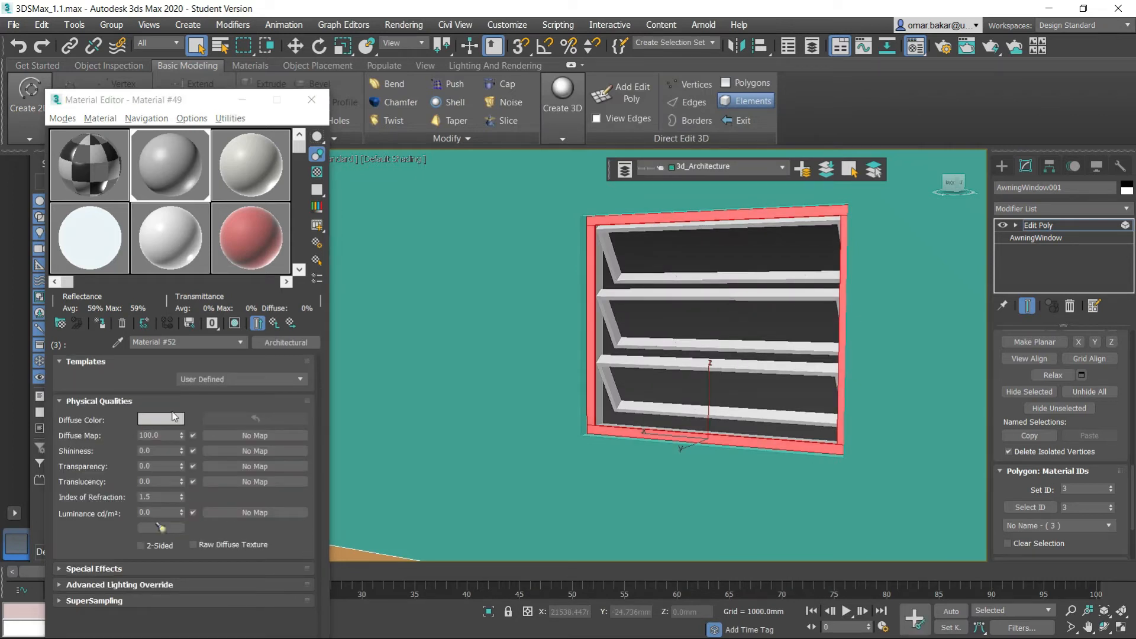
{"action": "left_click_drag", "start_coordinate": [254, 169], "coordinate": [259, 183]}
{"action": "left_click_drag", "start_coordinate": [381, 148], "coordinate": [382, 109]}
{"action": "left_click_drag", "start_coordinate": [259, 187], "coordinate": [252, 185]}
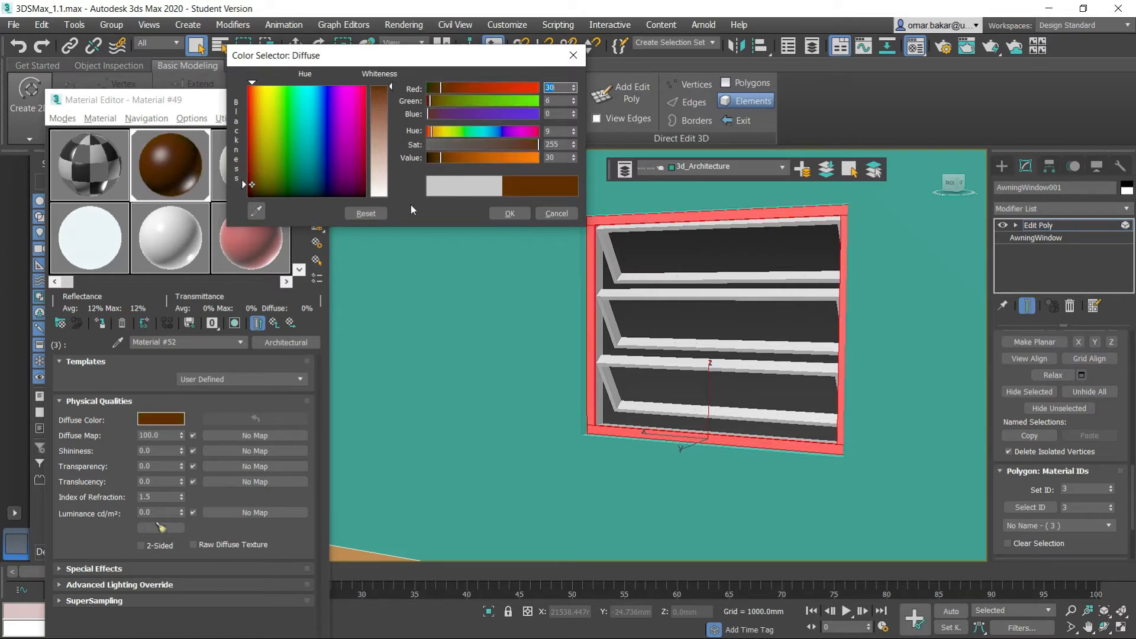
{"action": "left_click", "coordinate": [510, 213]}
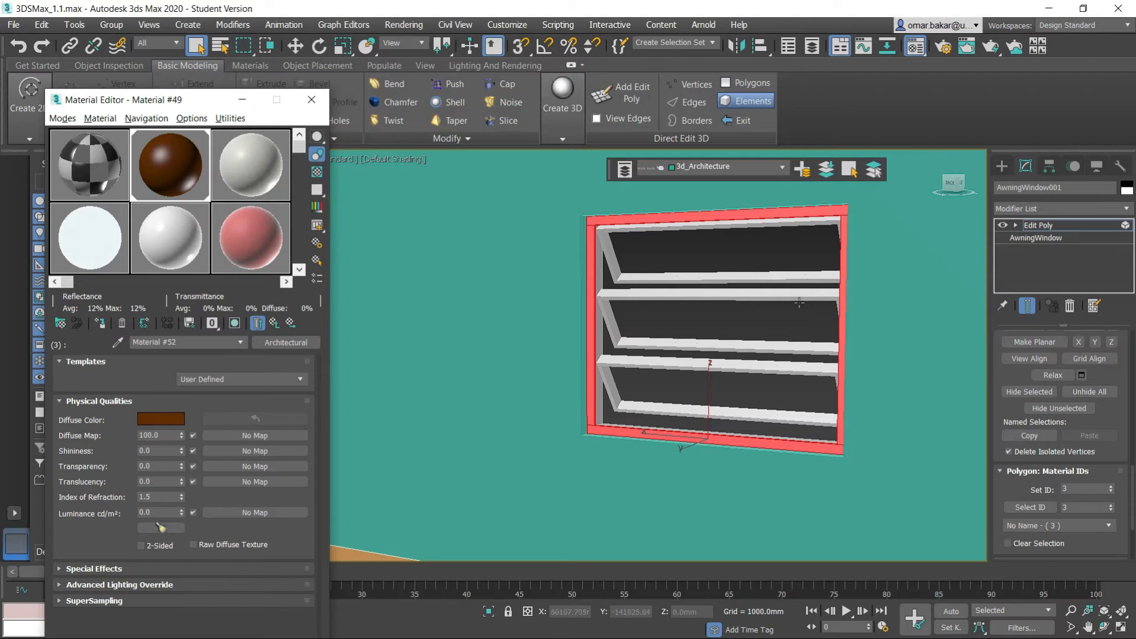
{"action": "left_click", "coordinate": [874, 305]}
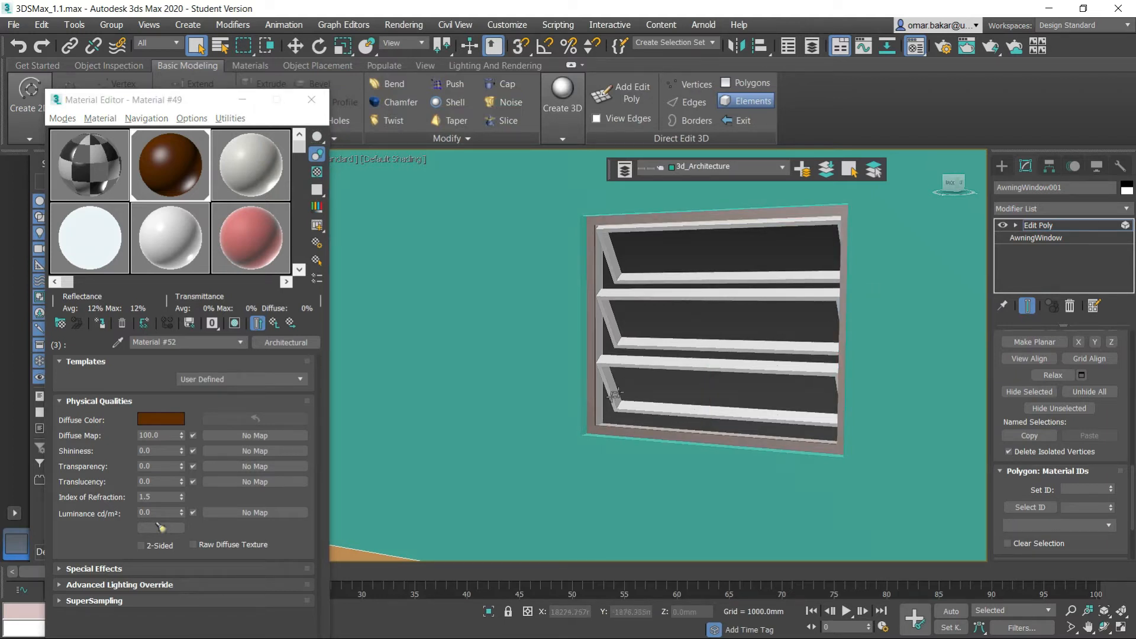
{"action": "left_click", "coordinate": [311, 100]}
Set the base AwningWindow's Open value to 79%, accepting the topology warning, and return to the Edit Poly modifier.
{"action": "middle_click_drag", "start_coordinate": [744, 372], "coordinate": [543, 389], "text": "alt"}
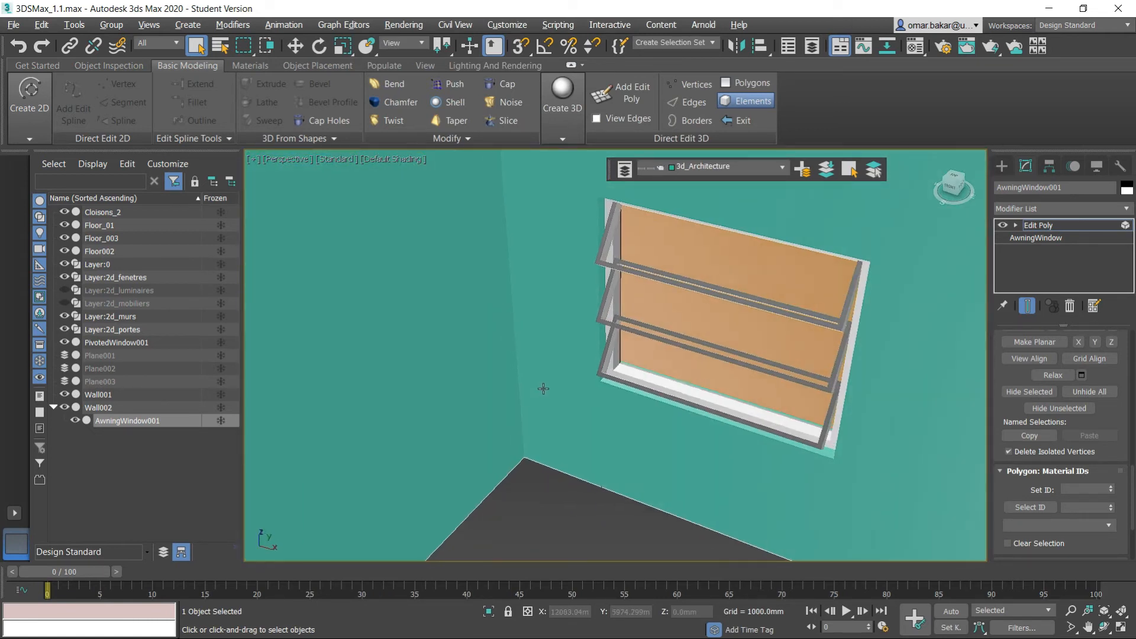
{"action": "scroll", "coordinate": [642, 397], "scroll_direction": "down", "scroll_amount": 5}
{"action": "middle_click_drag", "start_coordinate": [682, 433], "coordinate": [676, 391], "text": "alt"}
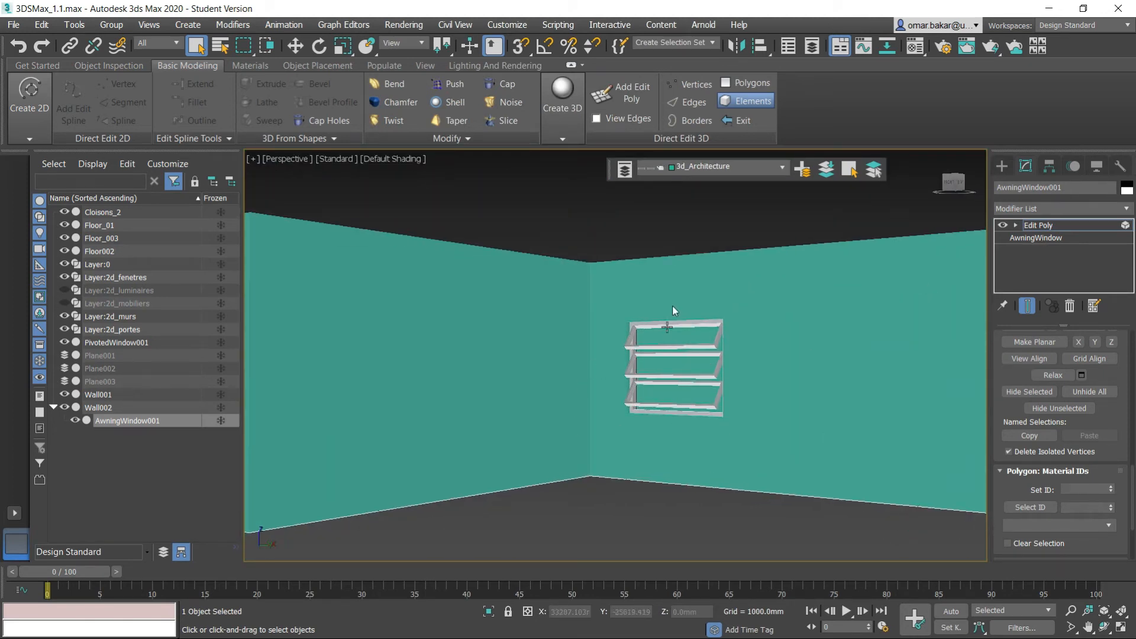
{"action": "left_click", "coordinate": [1030, 240]}
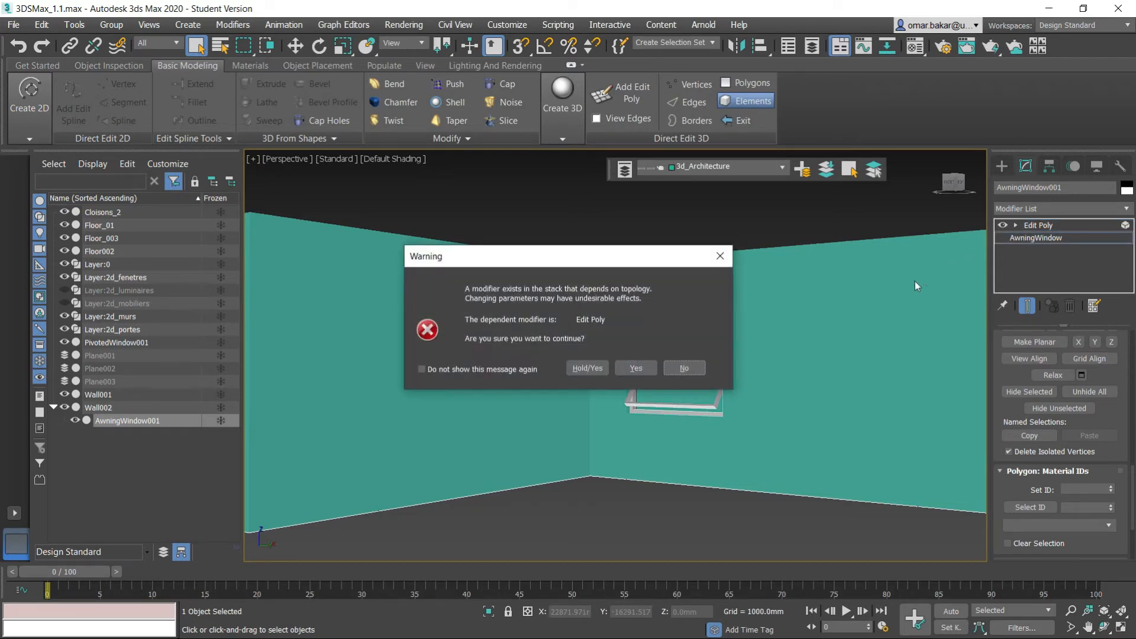
{"action": "left_click", "coordinate": [635, 368]}
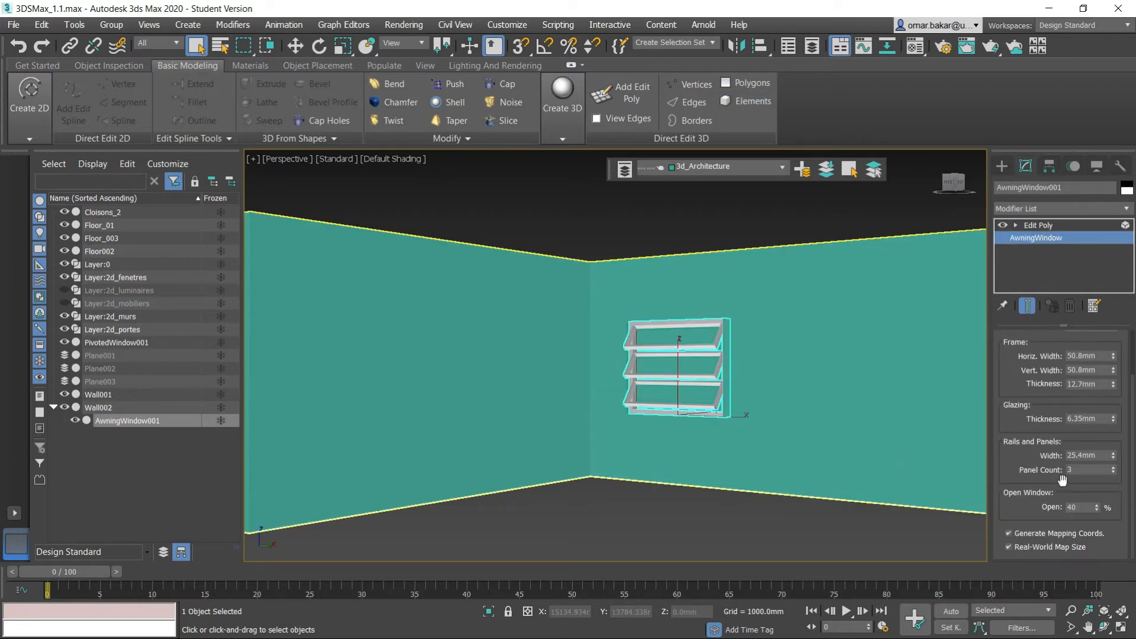
{"action": "mouse_move", "coordinate": [1096, 507]}
{"action": "left_mouse_down"}
{"action": "mouse_move", "coordinate": [1094, 472]}
{"action": "mouse_move", "coordinate": [1096, 485]}
{"action": "left_mouse_up"}
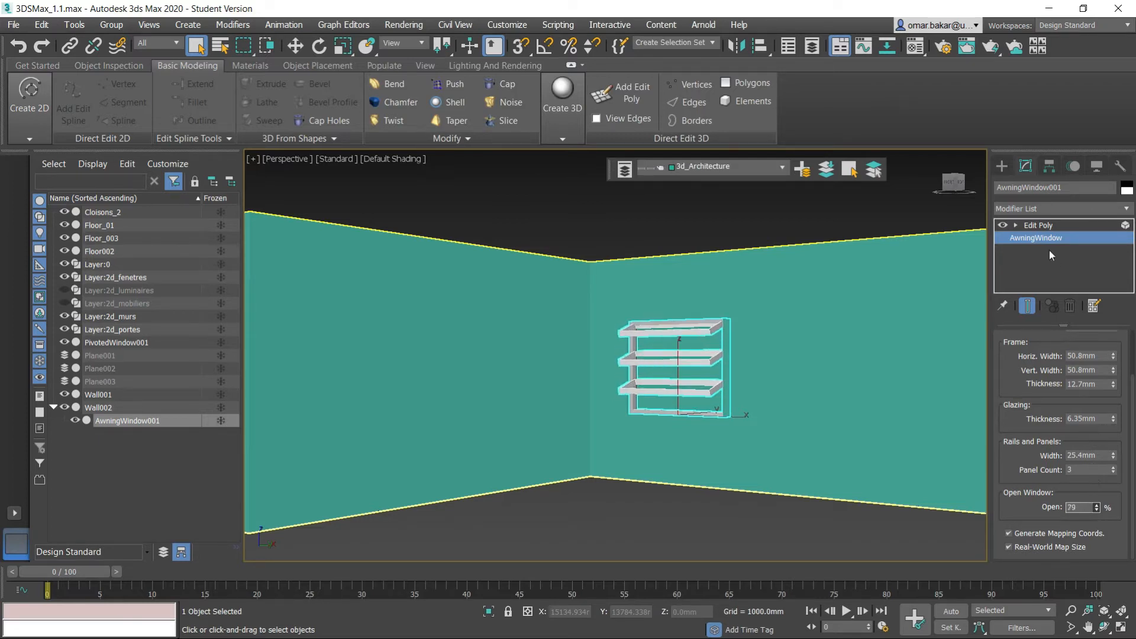
{"action": "left_click", "coordinate": [1036, 226]}
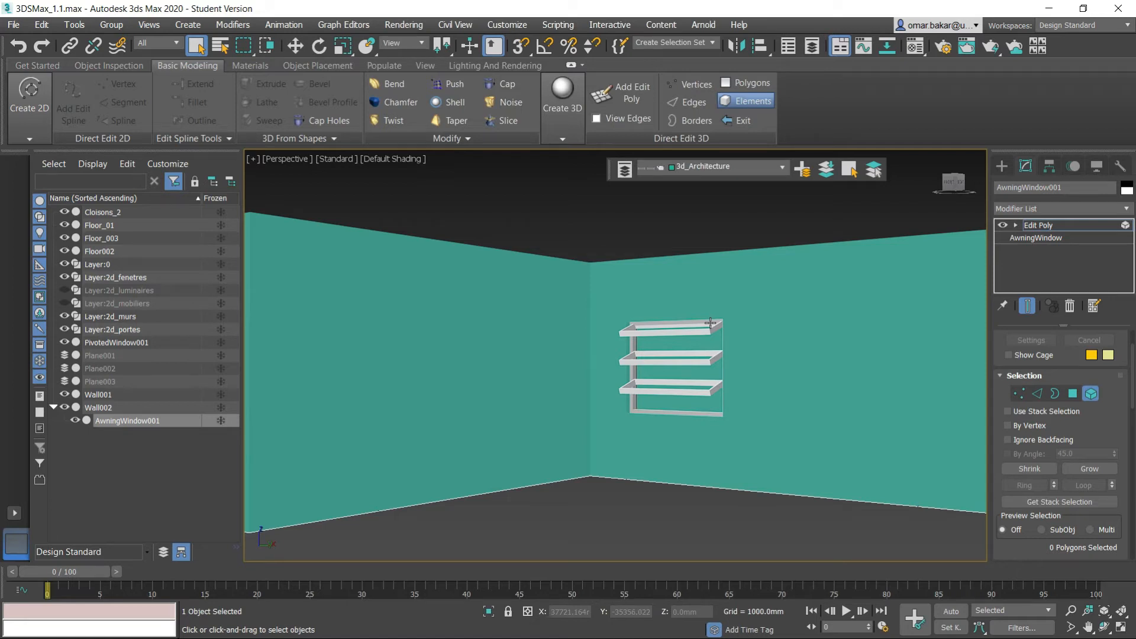
Switch the perspective viewport's shading to Wireframe Override with both windows in view.
{"action": "left_click", "coordinate": [600, 211]}
{"action": "mouse_move", "coordinate": [688, 407]}
{"action": "middle_mouse_down", "text": "alt"}
{"action": "mouse_move", "coordinate": [546, 435]}
{"action": "mouse_move", "coordinate": [561, 451]}
{"action": "mouse_move", "coordinate": [730, 416]}
{"action": "mouse_move", "coordinate": [582, 457]}
{"action": "mouse_move", "coordinate": [670, 442]}
{"action": "mouse_move", "coordinate": [703, 449]}
{"action": "mouse_move", "coordinate": [644, 418]}
{"action": "mouse_move", "coordinate": [649, 432]}
{"action": "mouse_move", "coordinate": [934, 431]}
{"action": "mouse_move", "coordinate": [684, 414]}
{"action": "middle_mouse_up", "text": "alt"}
{"action": "key", "text": "z"}
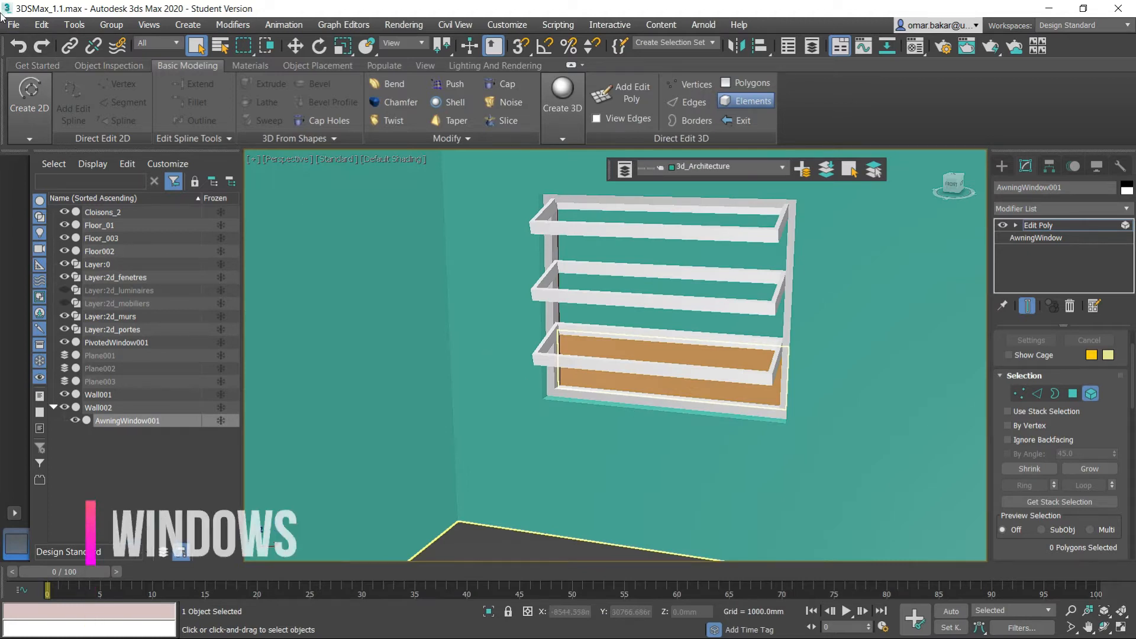
{"action": "scroll", "coordinate": [589, 309], "scroll_direction": "down", "scroll_amount": 5}
{"action": "scroll", "coordinate": [588, 309], "scroll_direction": "down", "scroll_amount": 4}
{"action": "middle_click_drag", "start_coordinate": [641, 340], "coordinate": [540, 373]}
{"action": "scroll", "coordinate": [516, 397], "scroll_direction": "up", "scroll_amount": 3}
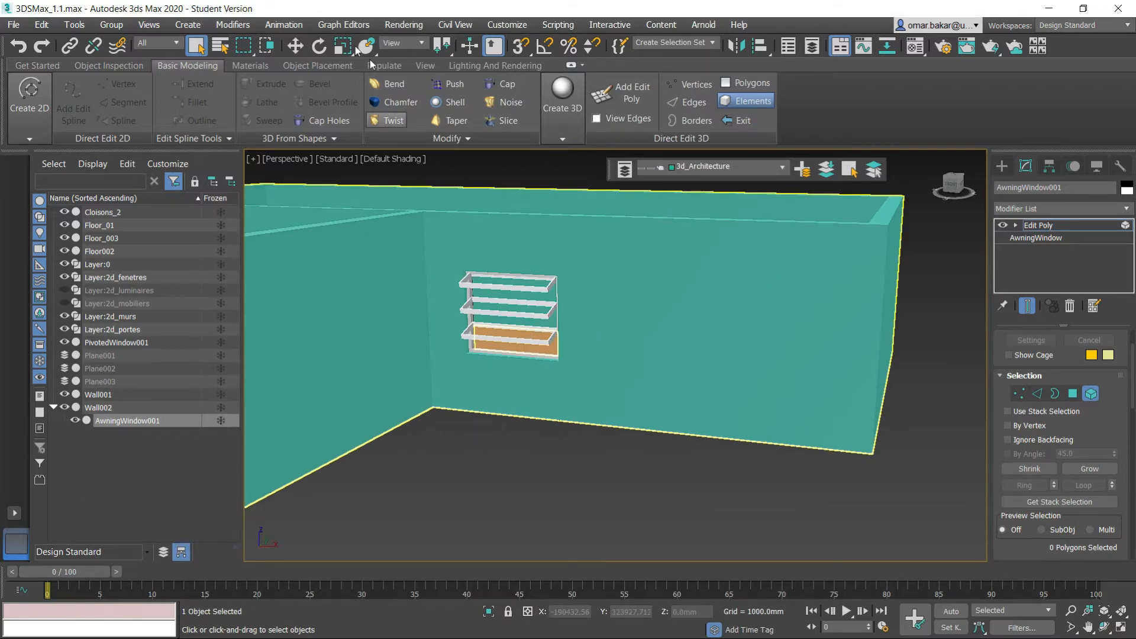
{"action": "left_click", "coordinate": [402, 160]}
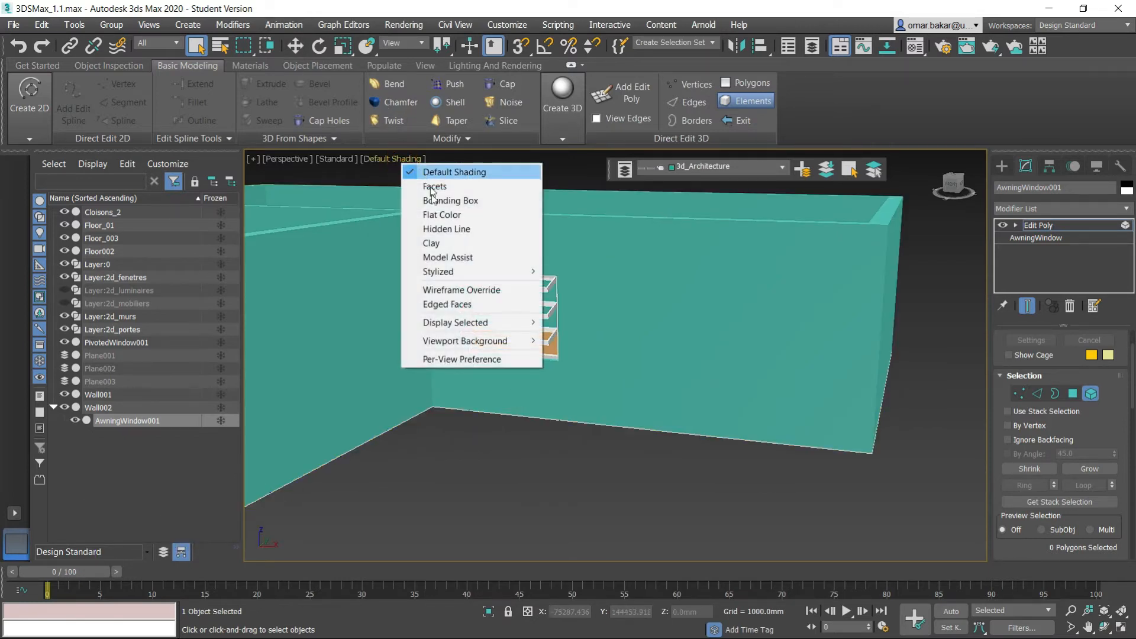
{"action": "left_click", "coordinate": [448, 291]}
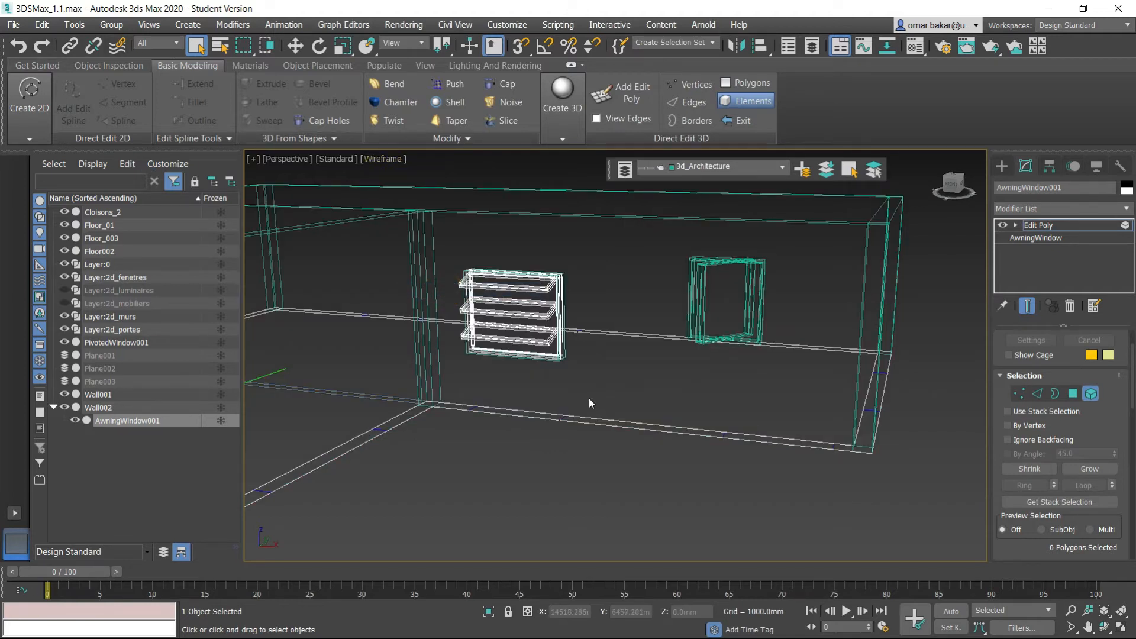
{"action": "scroll", "coordinate": [588, 397], "scroll_direction": "up", "scroll_amount": 3}
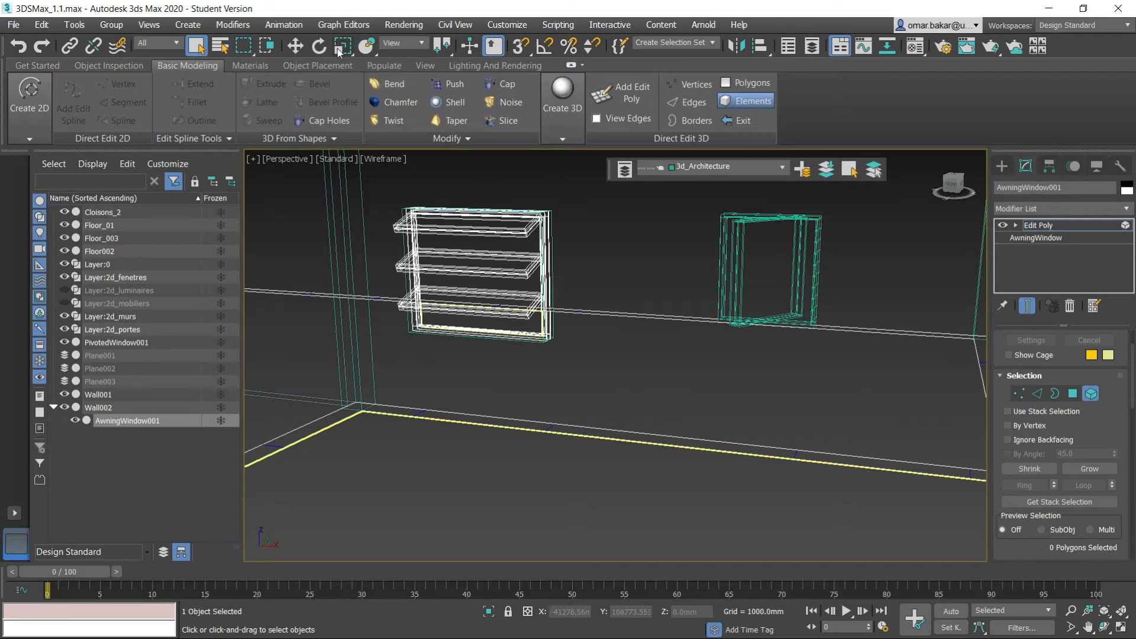
Activate the Move tool and leave the Element level so the whole awning window can be handled above the floor's window outline.
{"action": "left_click", "coordinate": [294, 46]}
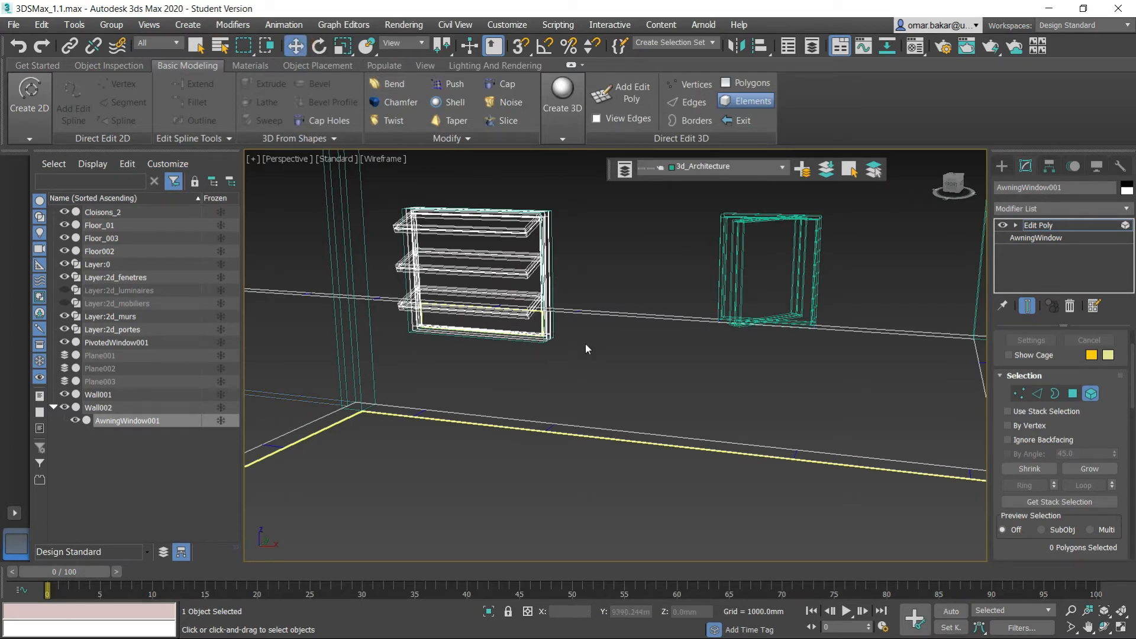
{"action": "left_click", "coordinate": [1090, 395]}
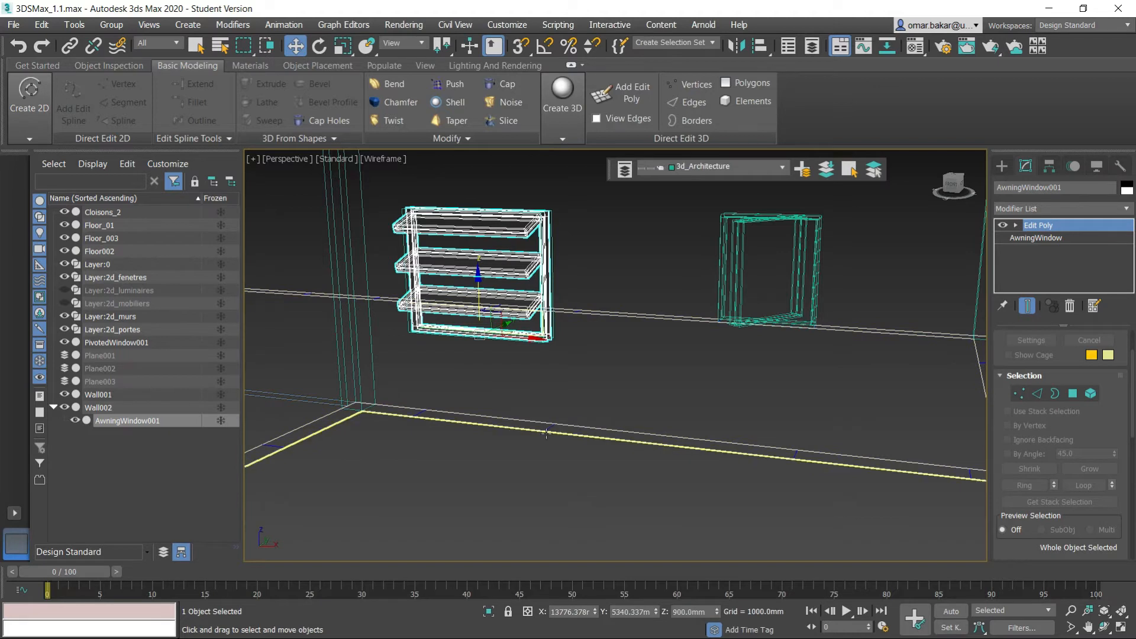
{"action": "scroll", "coordinate": [546, 434], "scroll_direction": "up", "scroll_amount": 2}
{"action": "middle_click_drag", "start_coordinate": [587, 428], "coordinate": [549, 405], "text": "alt"}
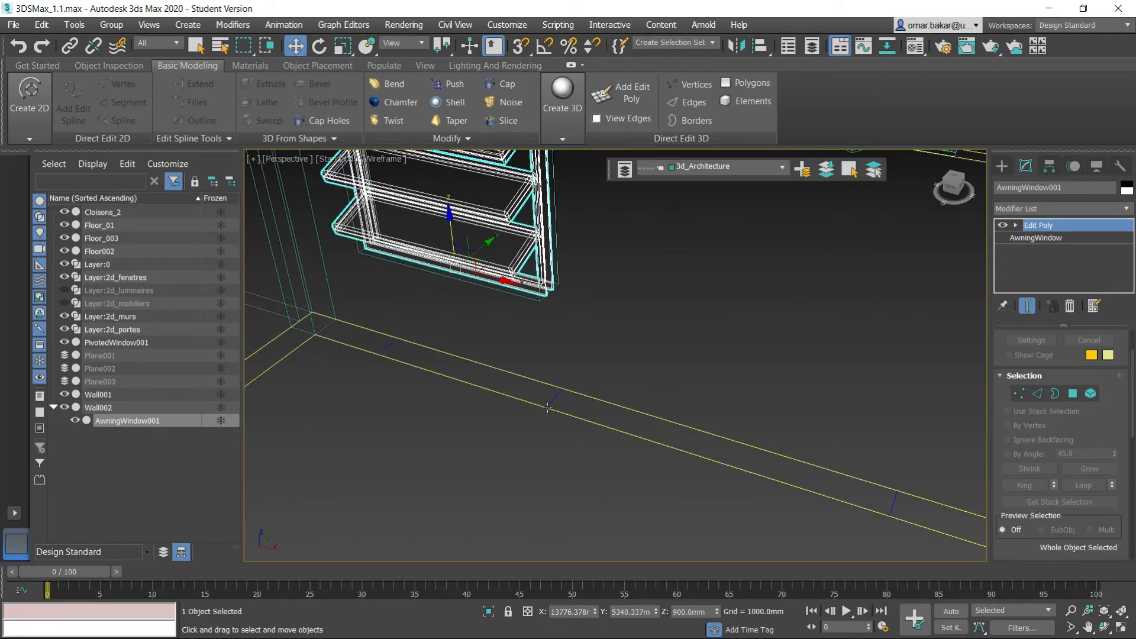
{"action": "scroll", "coordinate": [568, 427], "scroll_direction": "down", "scroll_amount": 3}
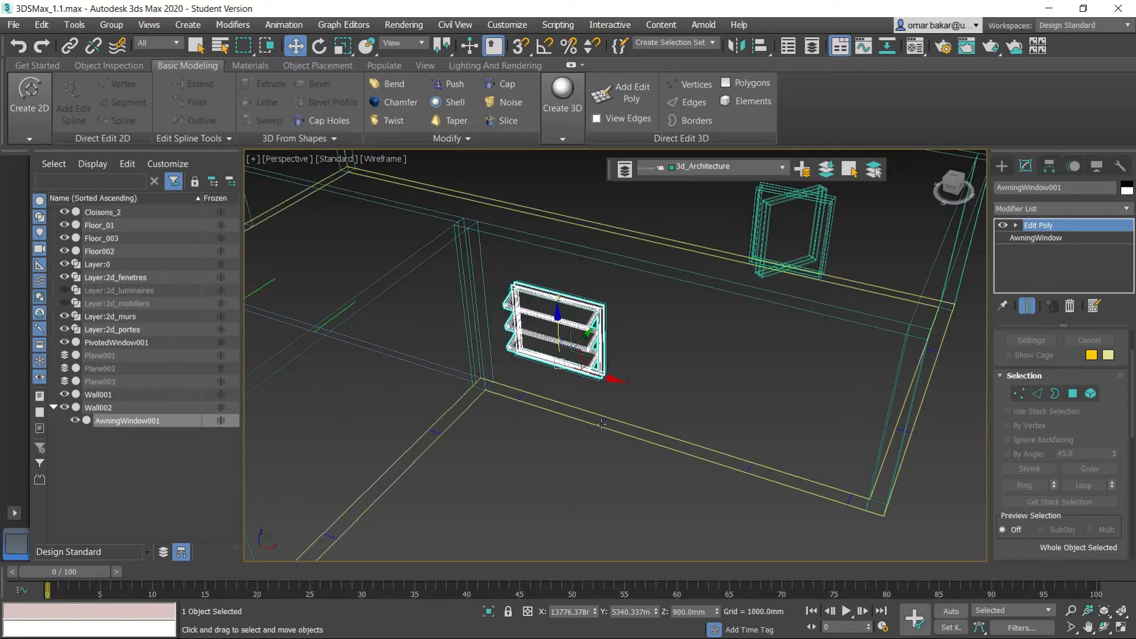
{"action": "scroll", "coordinate": [561, 403], "scroll_direction": "up", "scroll_amount": 2}
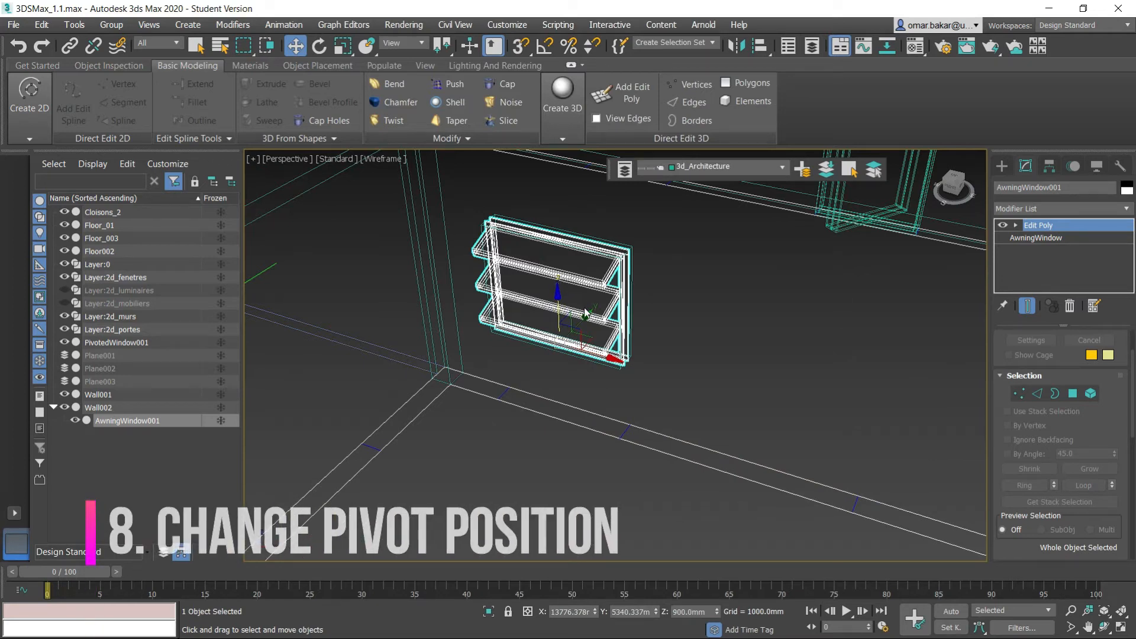
With Affect Pivot Only and 3D snapping on, move the awning window's pivot down to the midpoint of the 2D window outline's end line.
{"action": "left_click", "coordinate": [1049, 167]}
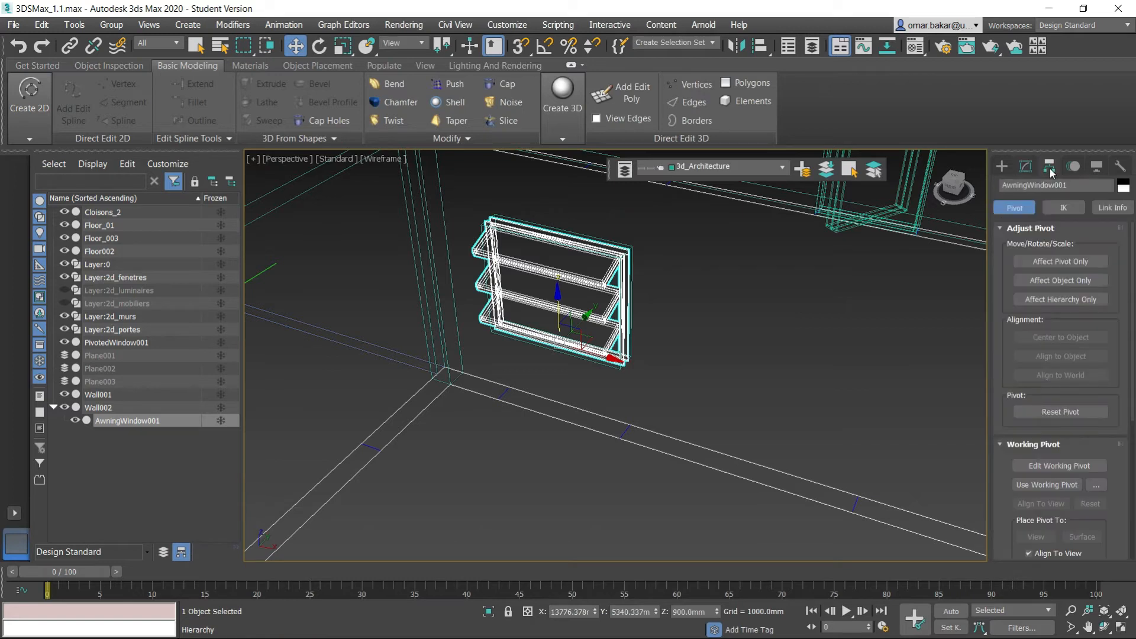
{"action": "left_click", "coordinate": [1051, 264]}
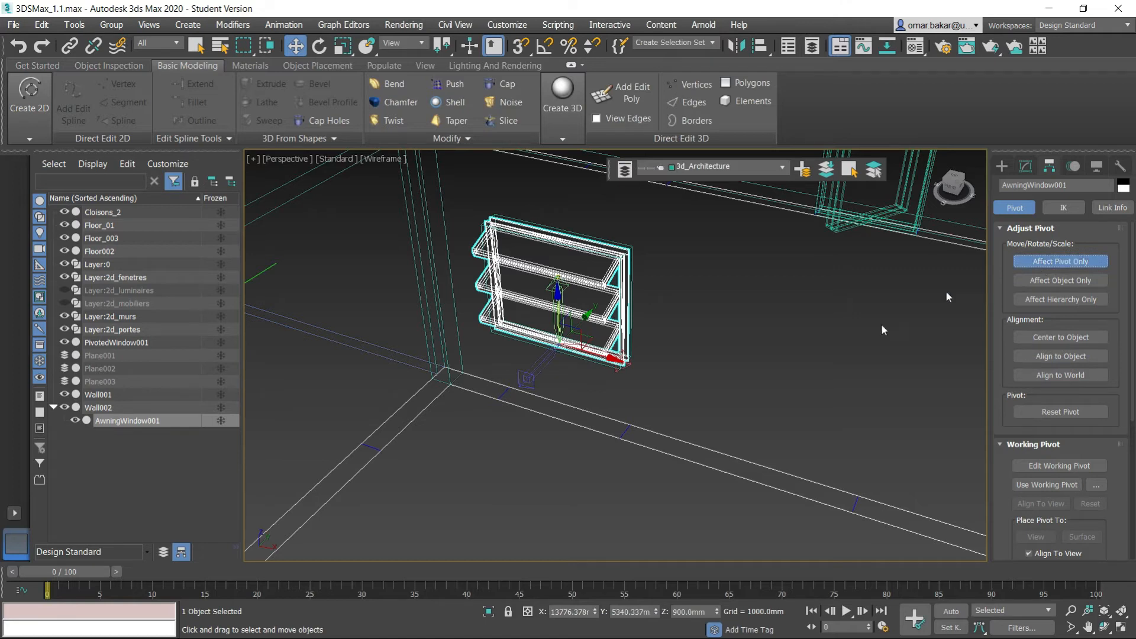
{"action": "left_click", "coordinate": [521, 45]}
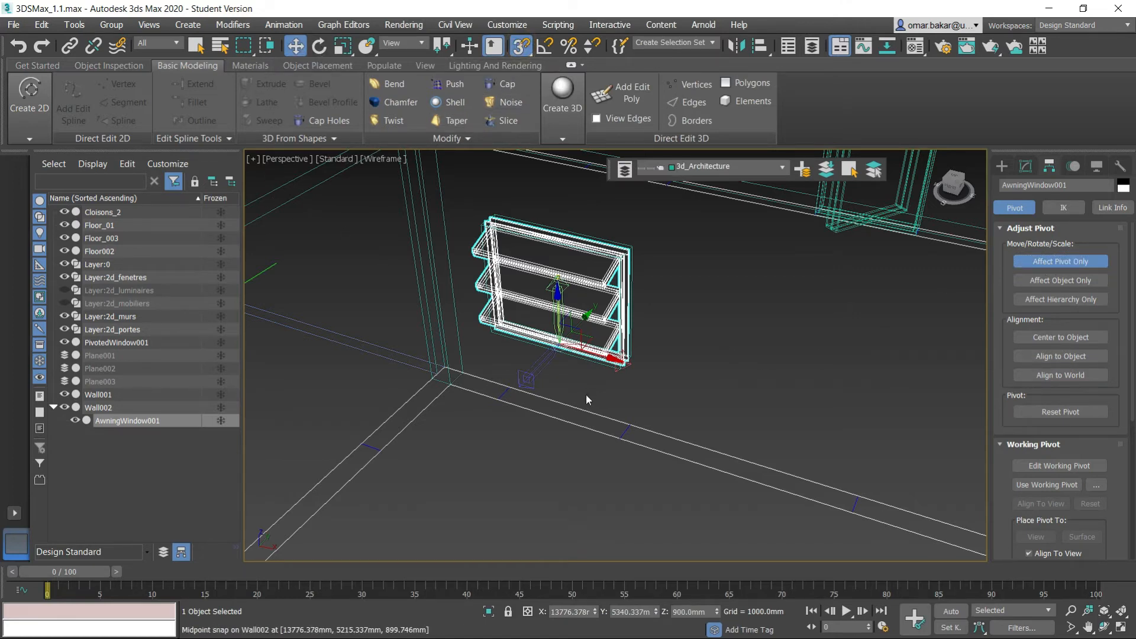
{"action": "scroll", "coordinate": [599, 405], "scroll_direction": "up", "scroll_amount": 3}
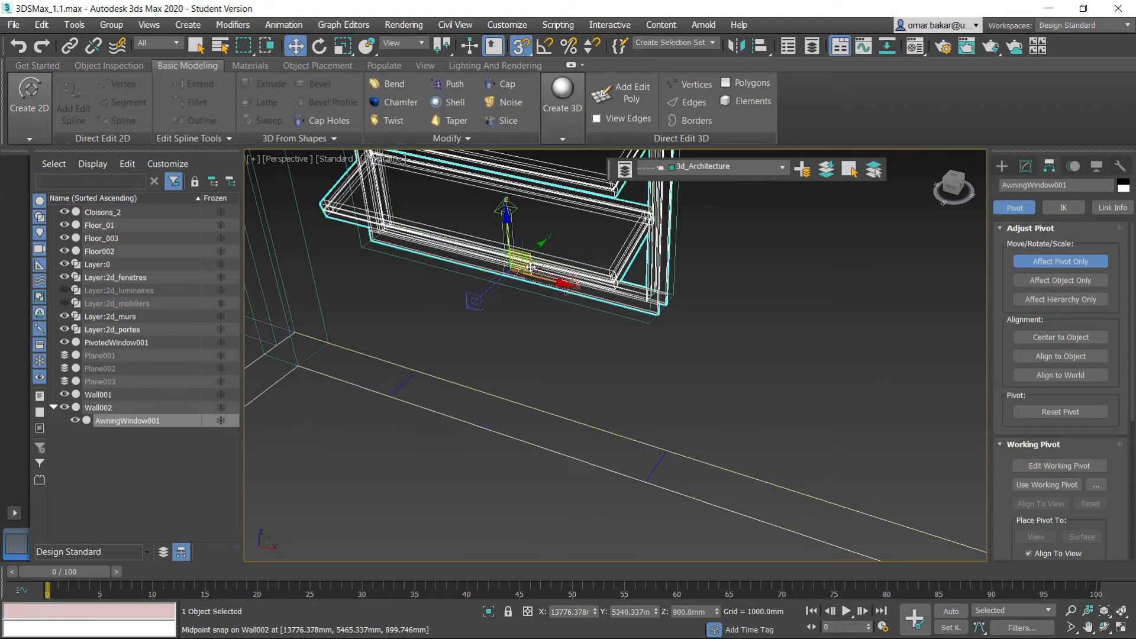
{"action": "left_click_drag", "start_coordinate": [531, 267], "coordinate": [651, 480]}
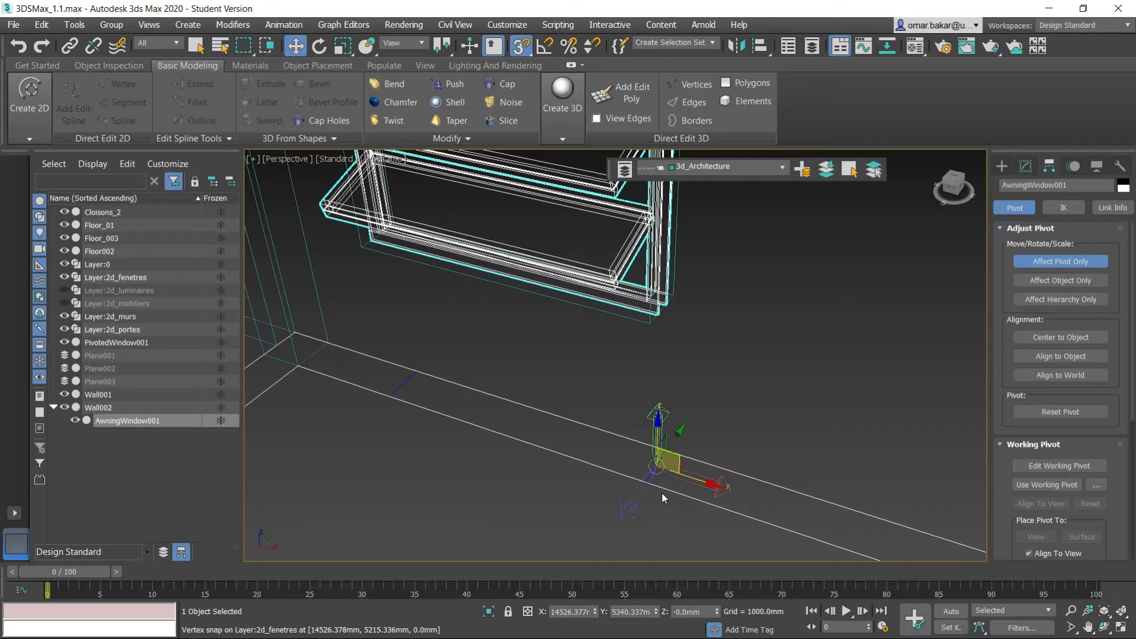
Snap the pivot to the outer corner vertex of the 2D window outline and finish pivot editing.
{"action": "scroll", "coordinate": [662, 492], "scroll_direction": "up", "scroll_amount": 2}
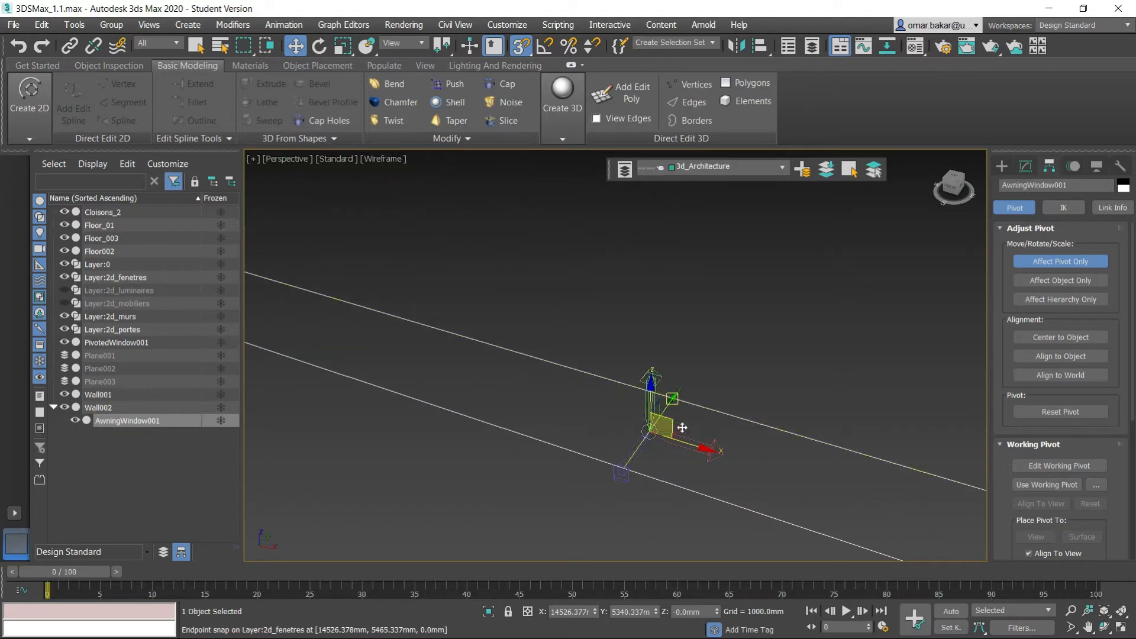
{"action": "left_click_drag", "start_coordinate": [682, 428], "coordinate": [656, 464]}
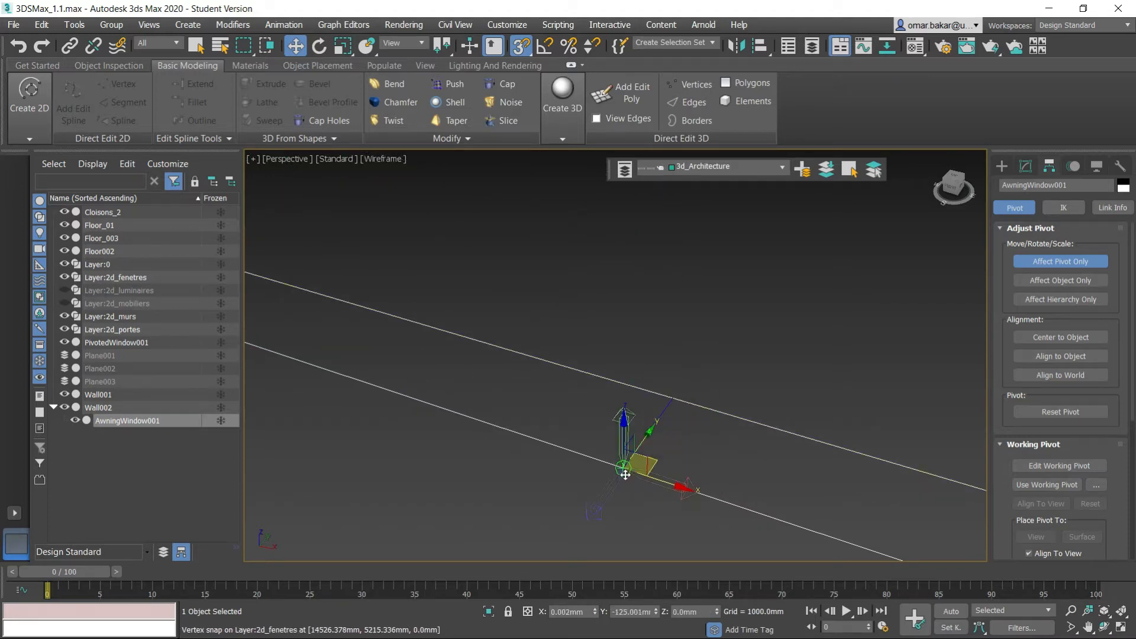
{"action": "scroll", "coordinate": [684, 404], "scroll_direction": "down", "scroll_amount": 3}
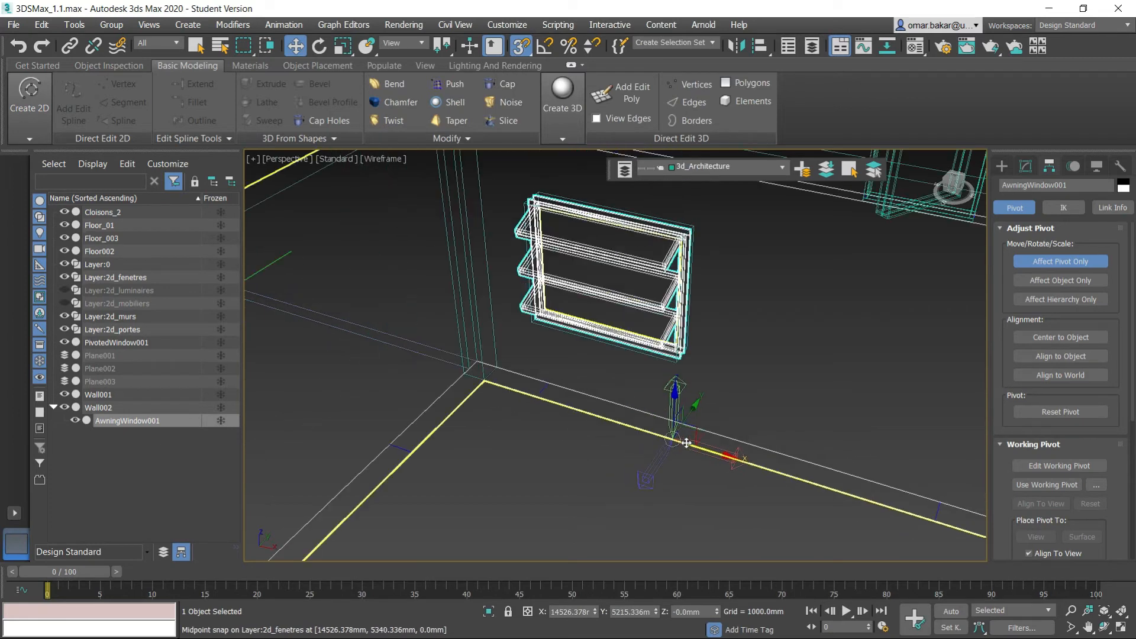
{"action": "middle_click_drag", "start_coordinate": [706, 508], "coordinate": [622, 507], "text": "alt"}
{"action": "scroll", "coordinate": [701, 485], "scroll_direction": "down", "scroll_amount": 5}
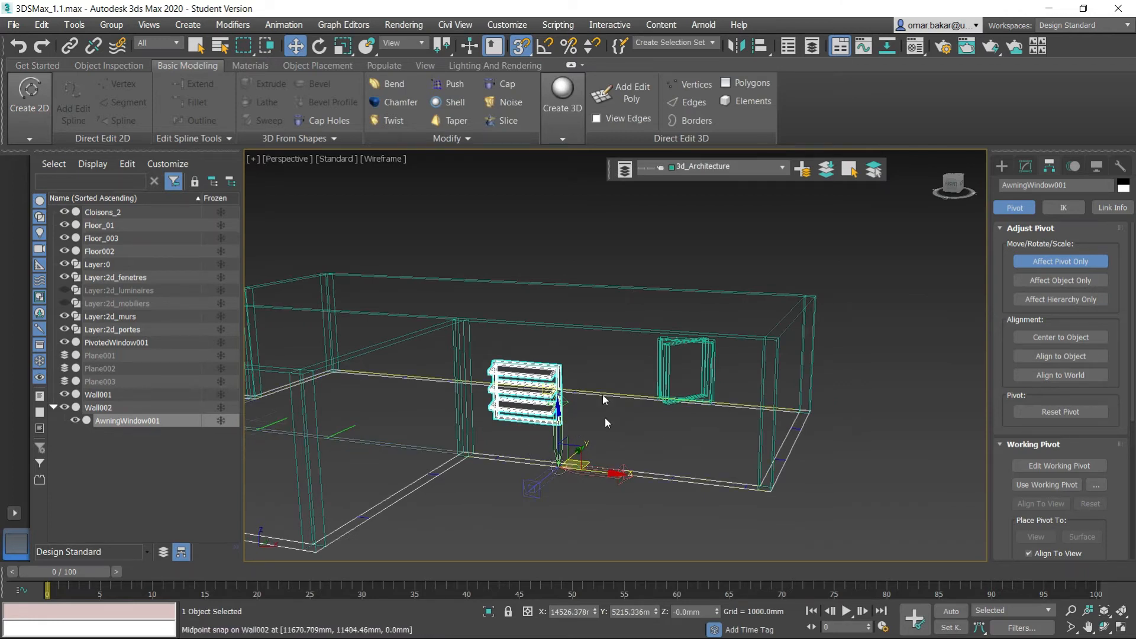
{"action": "left_click", "coordinate": [1052, 264]}
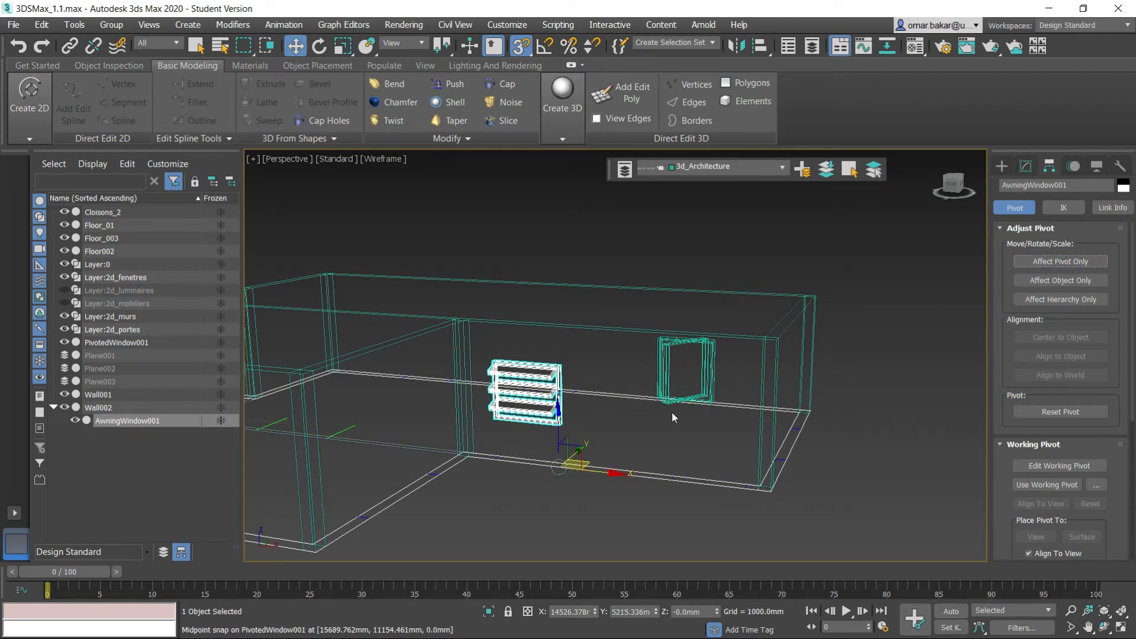
Clone the awning window as an independent Copy and snap it to the outer corner of the 2D window outline near the wall's far end.
{"action": "key", "text": "ctrl+v"}
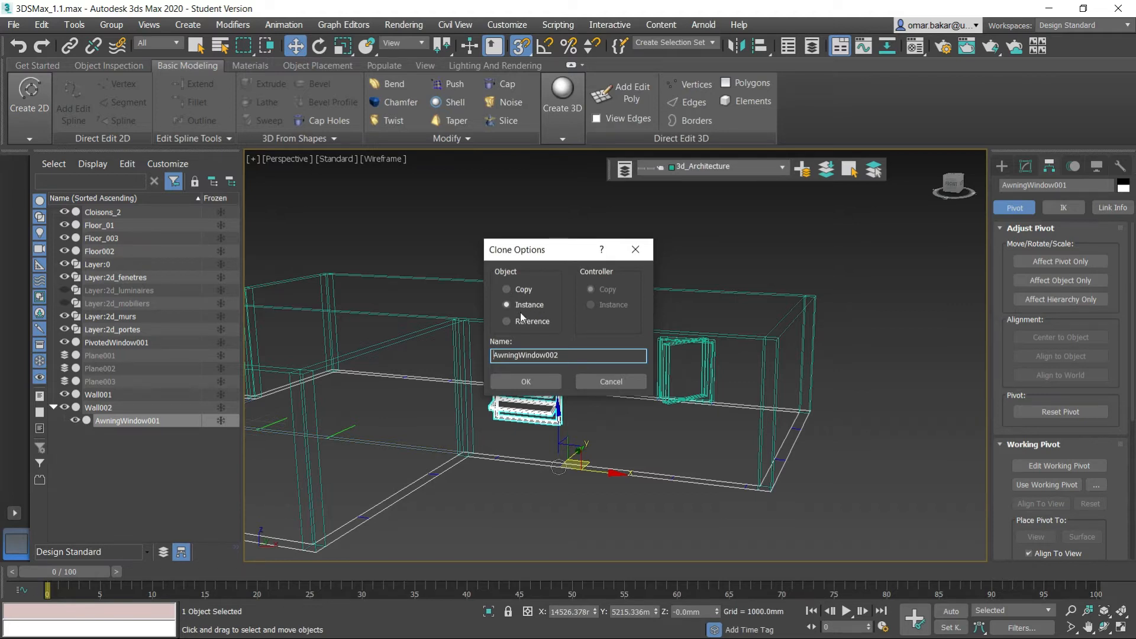
{"action": "left_click", "coordinate": [507, 290]}
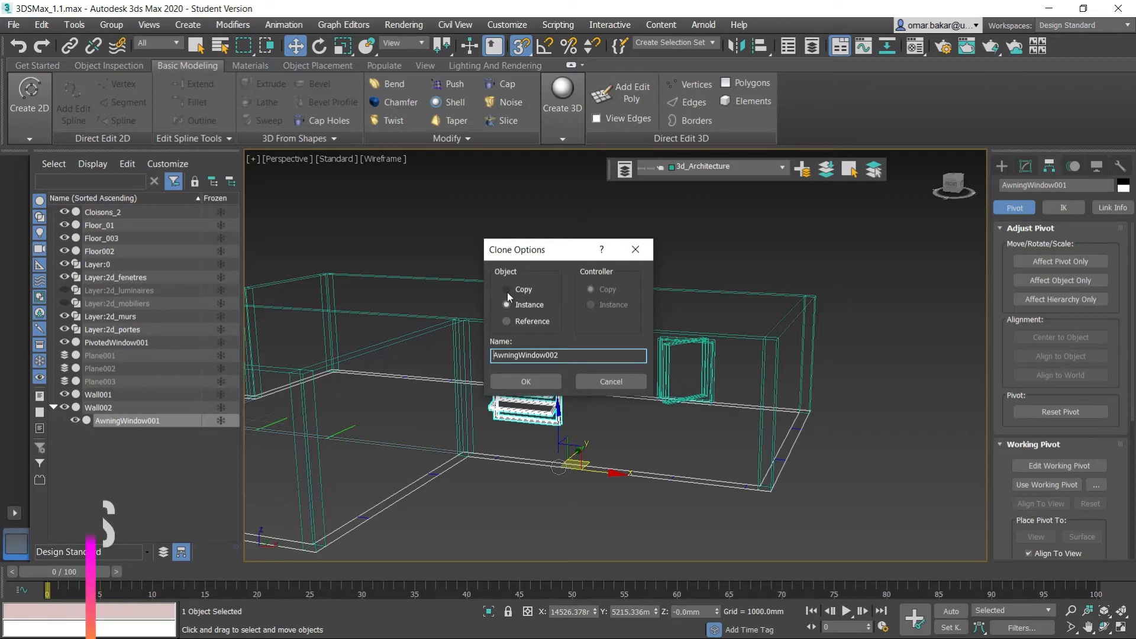
{"action": "left_click", "coordinate": [527, 382]}
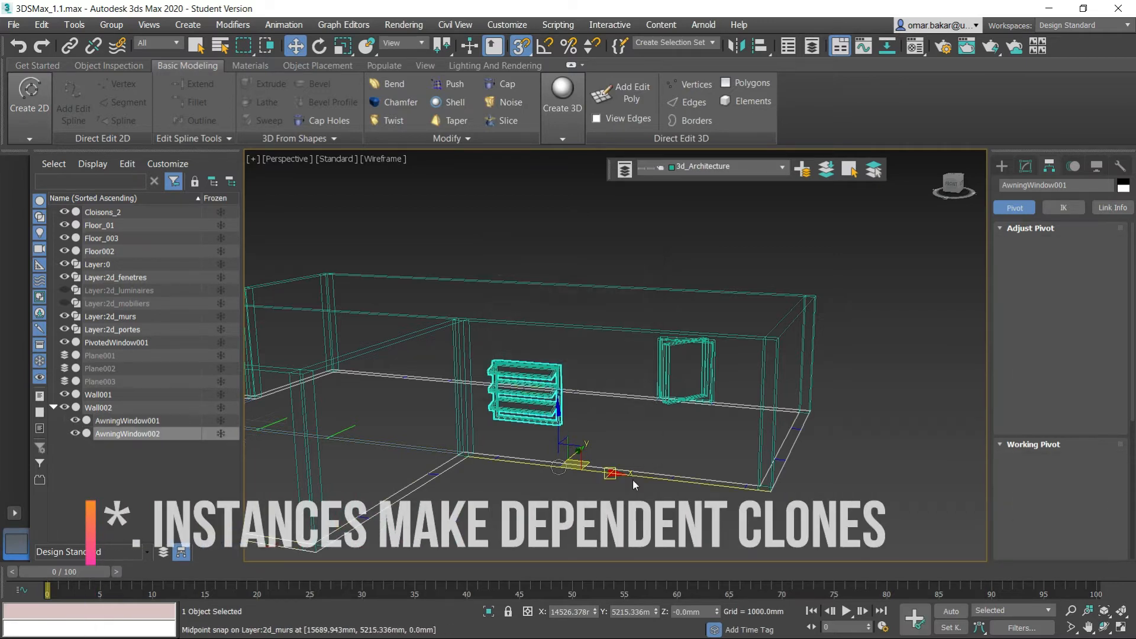
{"action": "scroll", "coordinate": [633, 482], "scroll_direction": "up", "scroll_amount": 4}
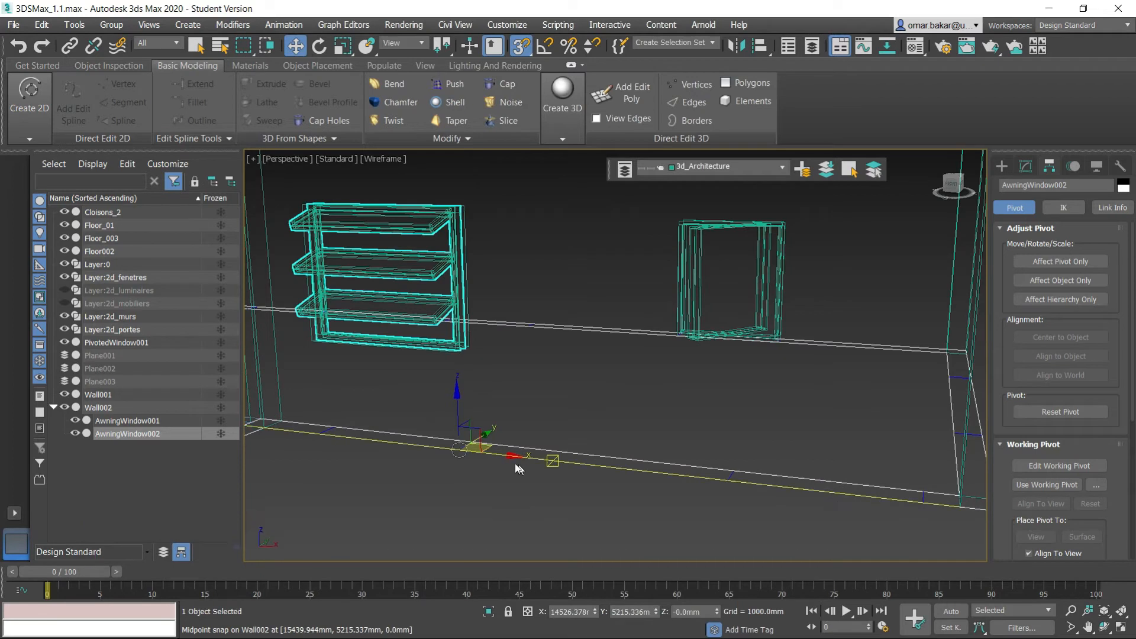
{"action": "left_click_drag", "start_coordinate": [507, 457], "coordinate": [960, 507]}
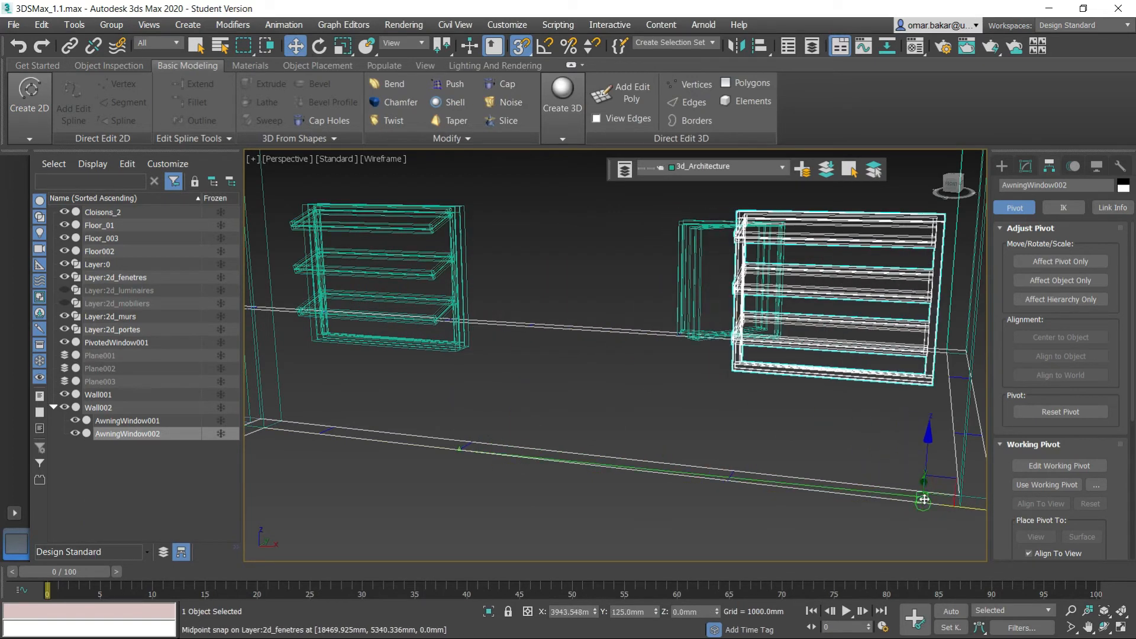
{"action": "scroll", "coordinate": [700, 282], "scroll_direction": "down", "scroll_amount": 2}
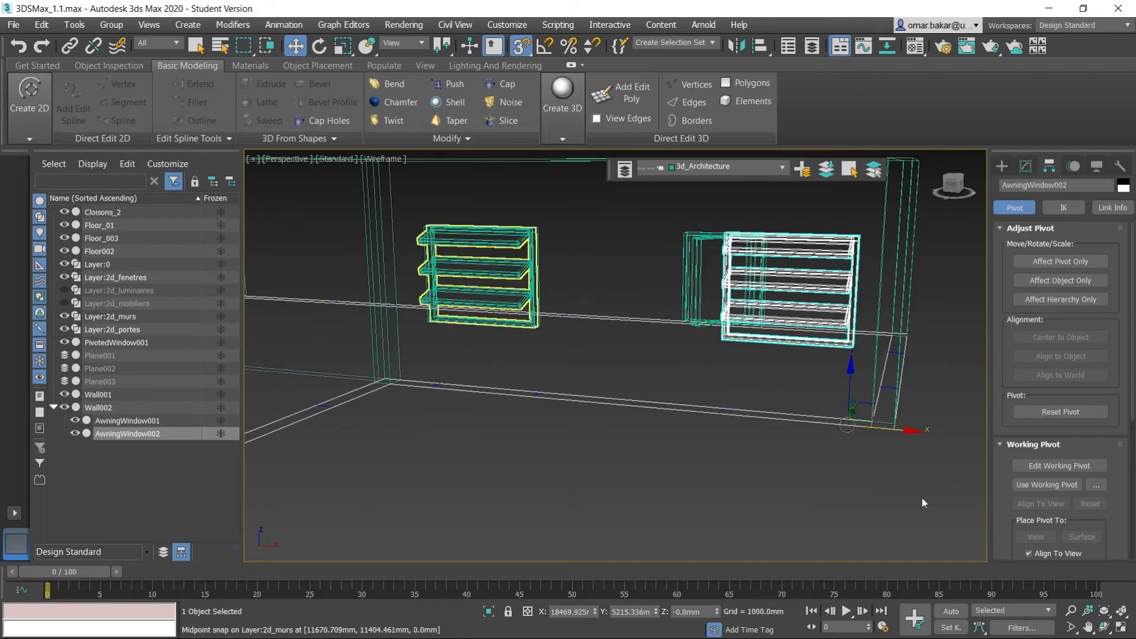
Return the perspective viewport to Default Shading with both awning windows in view and turn off 3D snapping.
{"action": "left_click", "coordinate": [382, 158]}
{"action": "left_click", "coordinate": [401, 172]}
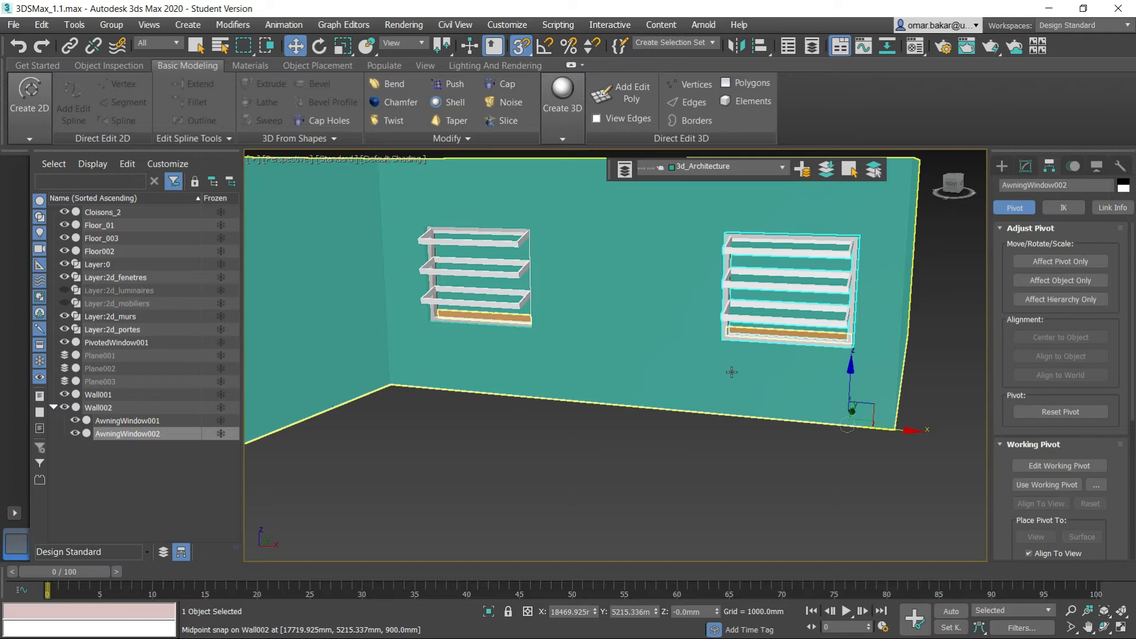
{"action": "middle_click_drag", "start_coordinate": [723, 367], "coordinate": [770, 378], "text": "alt"}
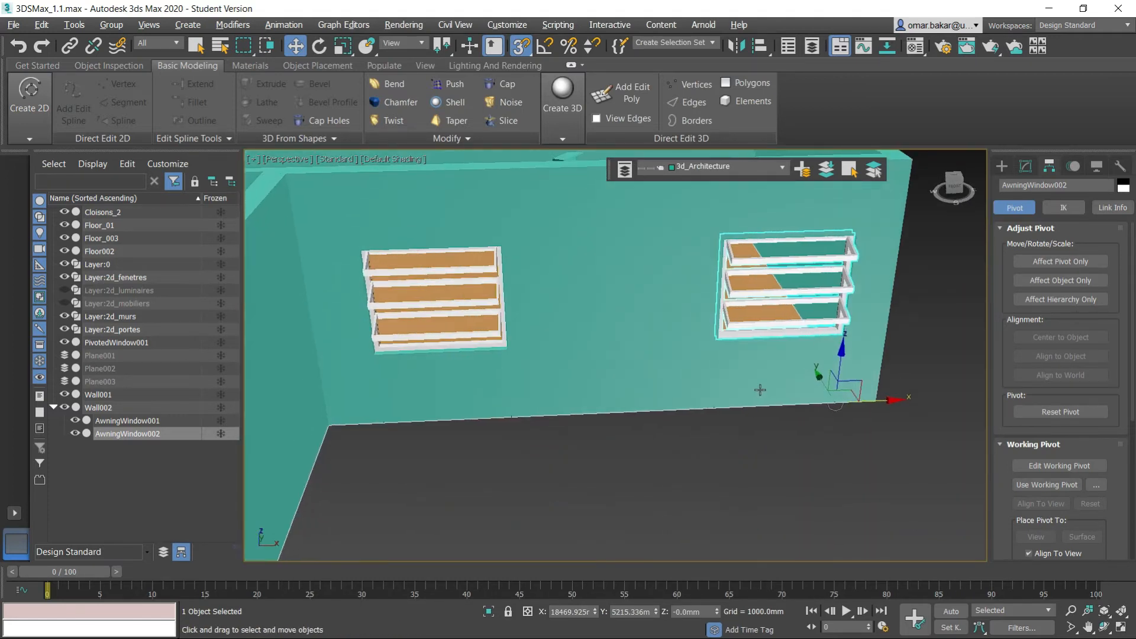
{"action": "left_click", "coordinate": [522, 51]}
Set the copied window's Open value to 33% at its base AwningWindow level, accepting the topology warning.
{"action": "left_click", "coordinate": [1027, 167]}
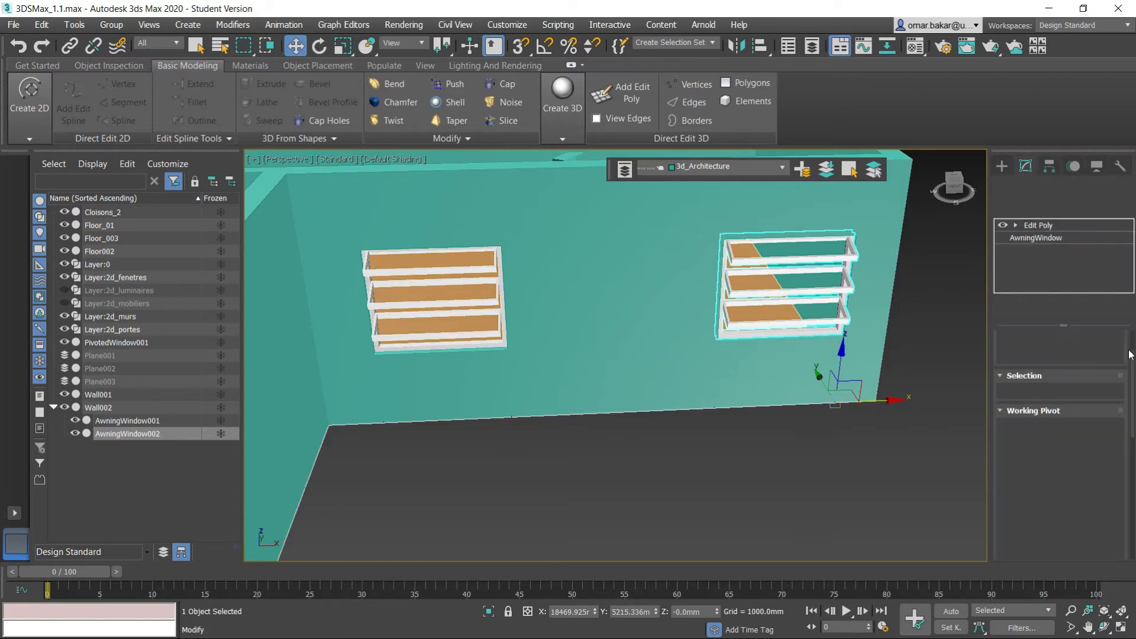
{"action": "left_click", "coordinate": [1034, 237]}
{"action": "left_click", "coordinate": [636, 368]}
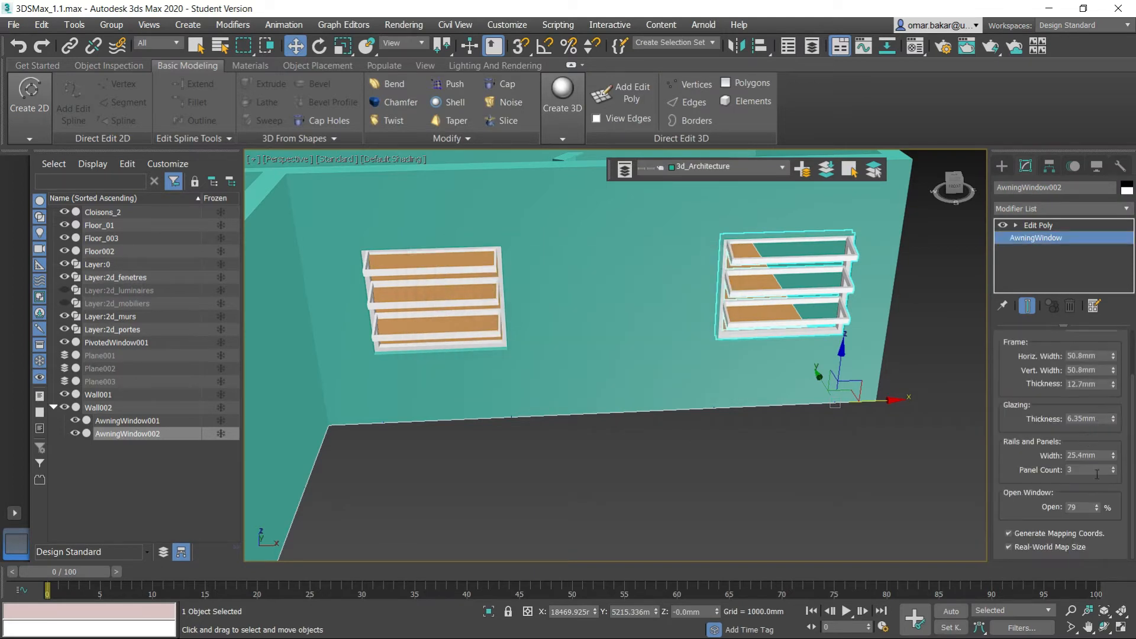
{"action": "mouse_move", "coordinate": [1097, 509]}
{"action": "left_mouse_down"}
{"action": "mouse_move", "coordinate": [1101, 496]}
{"action": "mouse_move", "coordinate": [1099, 530]}
{"action": "left_mouse_up"}
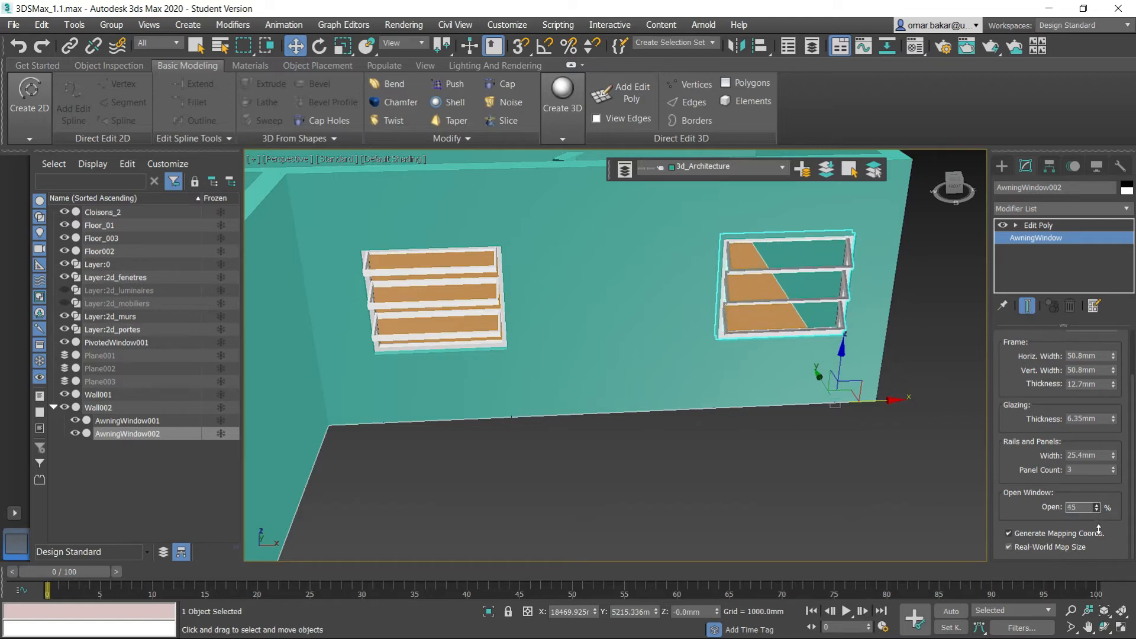
{"action": "mouse_move", "coordinate": [736, 370]}
{"action": "middle_mouse_down", "text": "alt"}
{"action": "mouse_move", "coordinate": [750, 387]}
{"action": "mouse_move", "coordinate": [711, 374]}
{"action": "mouse_move", "coordinate": [725, 379]}
{"action": "middle_mouse_up", "text": "alt"}
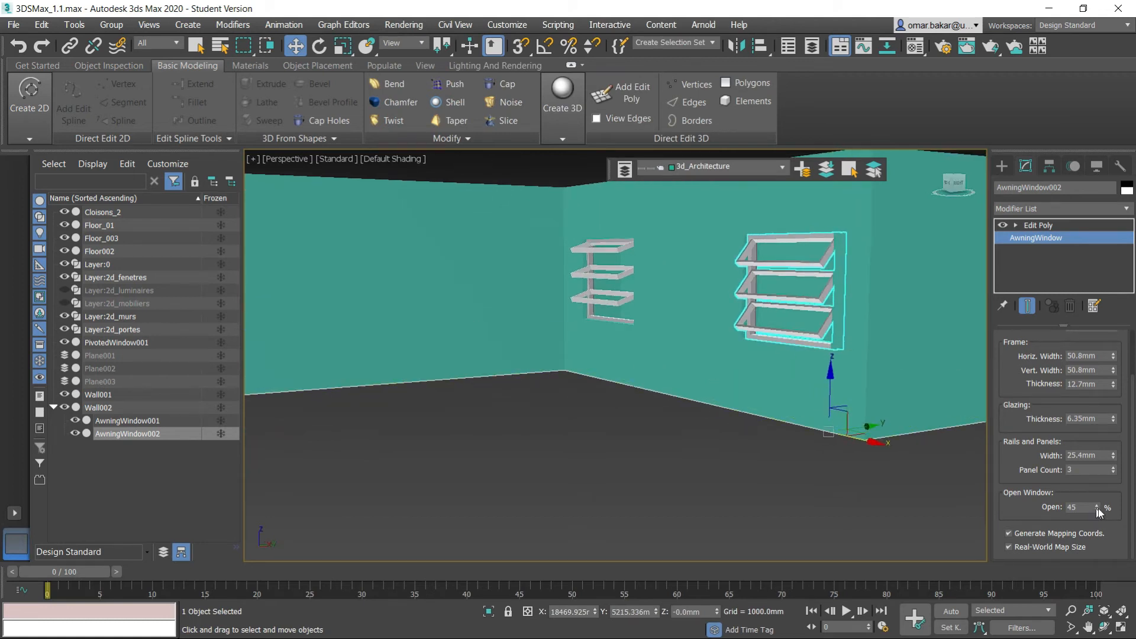
{"action": "left_click_drag", "start_coordinate": [1098, 511], "coordinate": [1096, 514]}
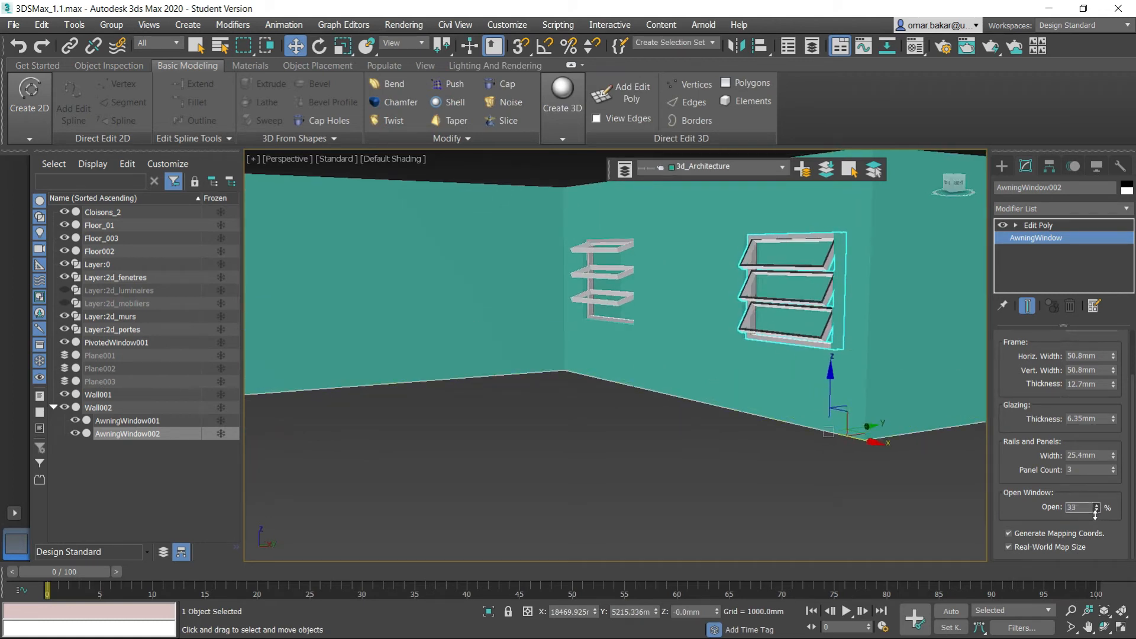
Select the pivoted window by the building's end wall and delete it.
{"action": "middle_click_drag", "start_coordinate": [545, 389], "coordinate": [595, 418], "text": "alt"}
{"action": "scroll", "coordinate": [562, 416], "scroll_direction": "down", "scroll_amount": 8}
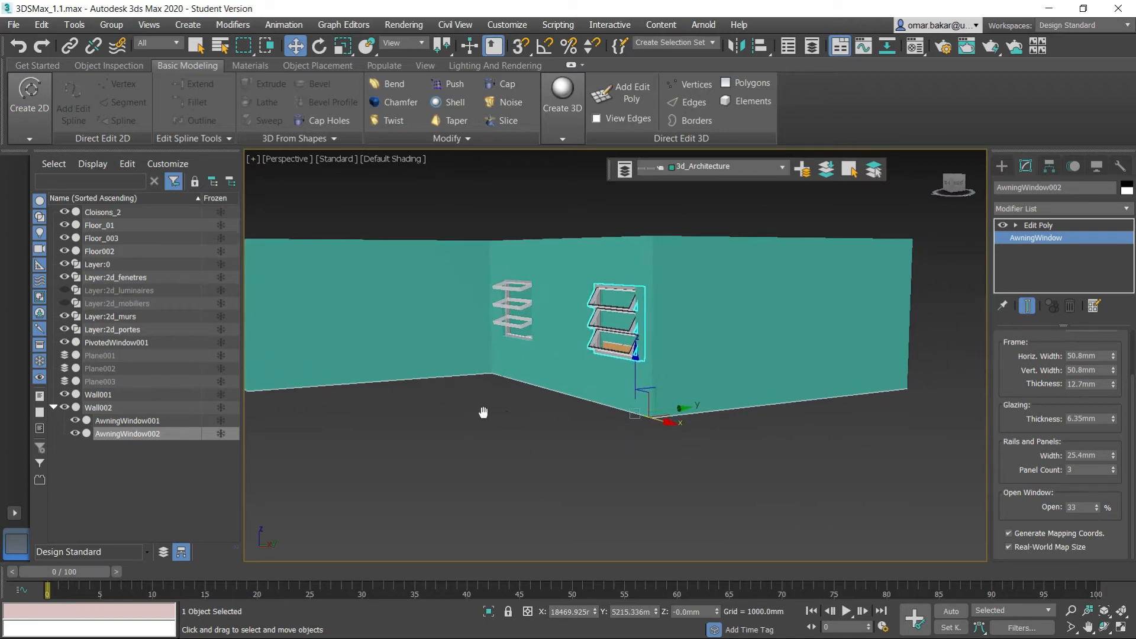
{"action": "scroll", "coordinate": [520, 404], "scroll_direction": "down", "scroll_amount": 3}
{"action": "middle_click_drag", "start_coordinate": [517, 404], "coordinate": [524, 466], "text": "alt"}
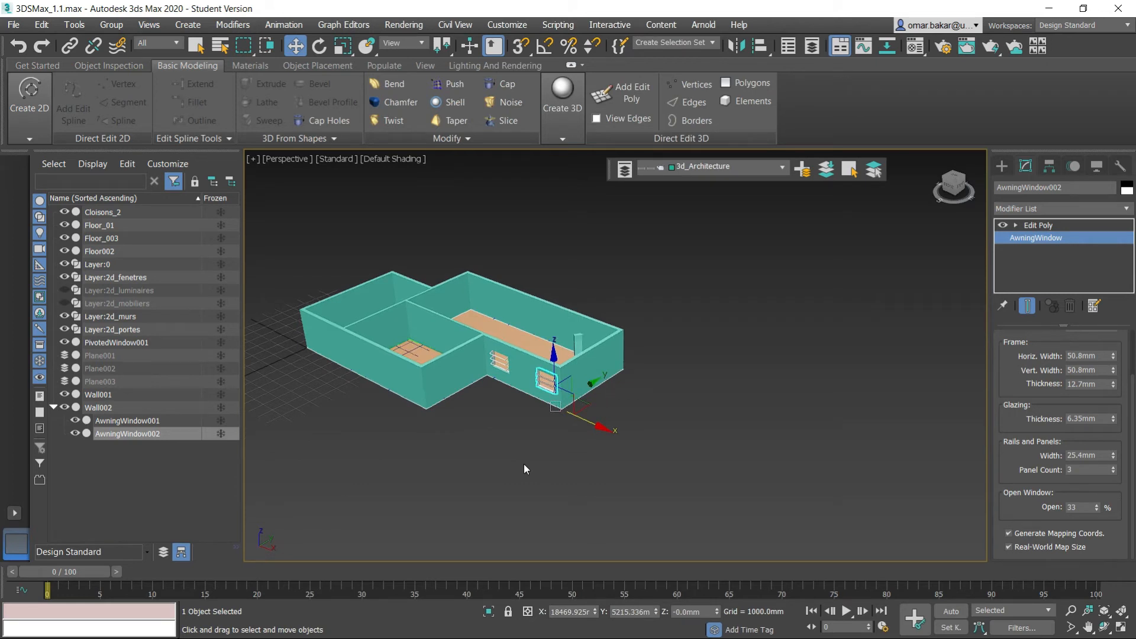
{"action": "scroll", "coordinate": [557, 371], "scroll_direction": "up", "scroll_amount": 5}
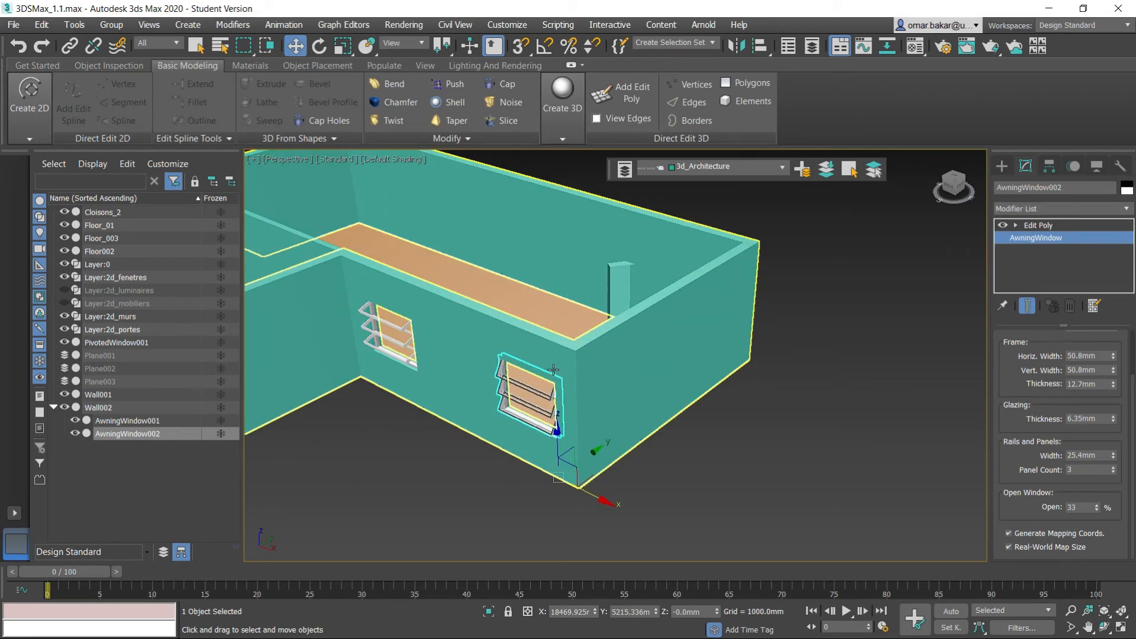
{"action": "scroll", "coordinate": [547, 394], "scroll_direction": "down", "scroll_amount": 2}
{"action": "left_click", "coordinate": [196, 45]}
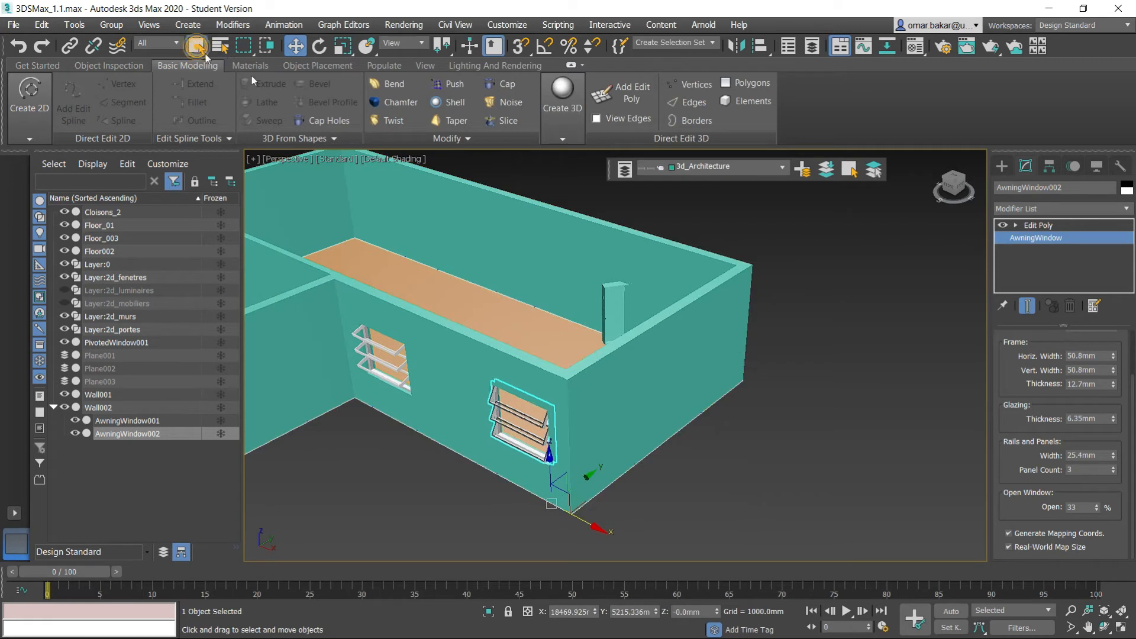
{"action": "left_click", "coordinate": [606, 290]}
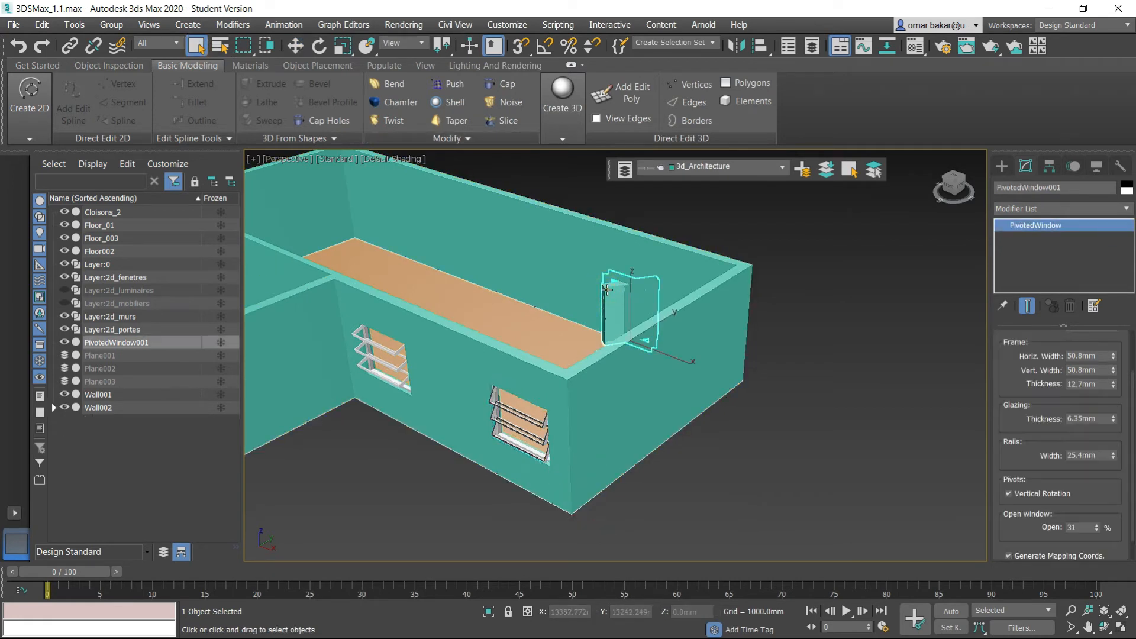
{"action": "key", "text": "Delete"}
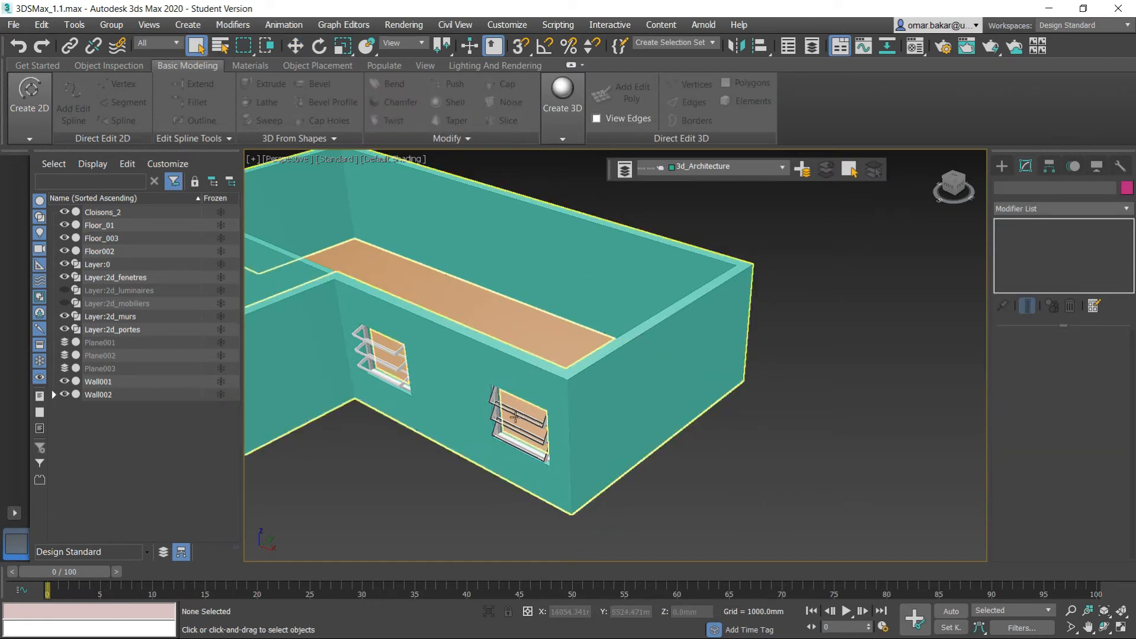
{"action": "scroll", "coordinate": [527, 415], "scroll_direction": "up", "scroll_amount": 5}
{"action": "scroll", "coordinate": [534, 417], "scroll_direction": "down", "scroll_amount": 3}
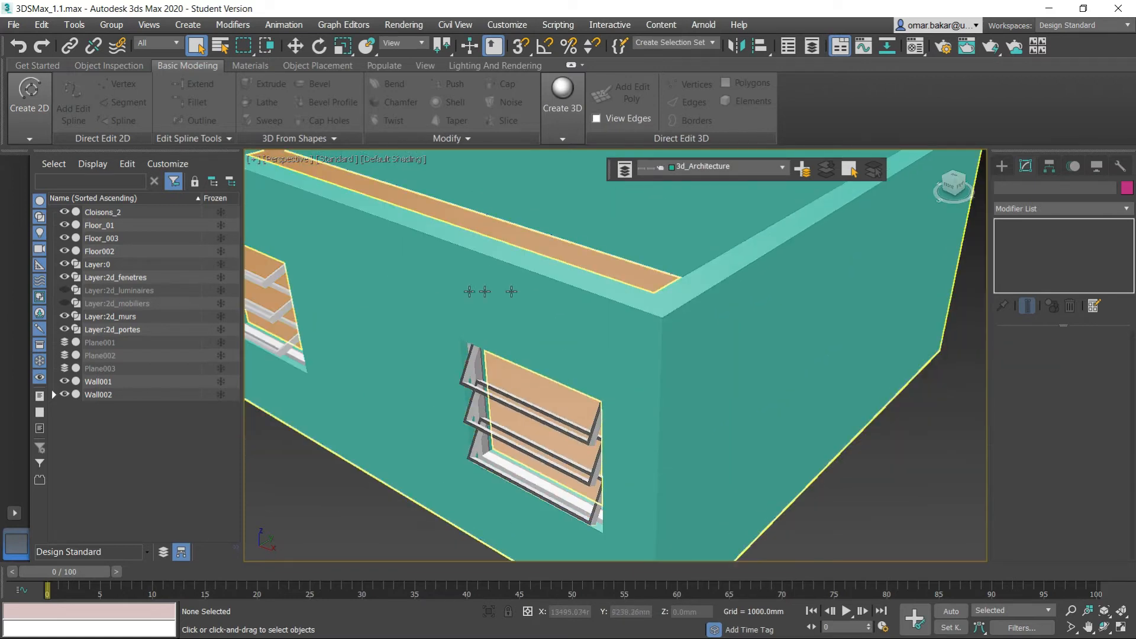
Switch the perspective viewport to Wireframe Override and frame the awning window at the wall corner.
{"action": "left_click", "coordinate": [405, 159]}
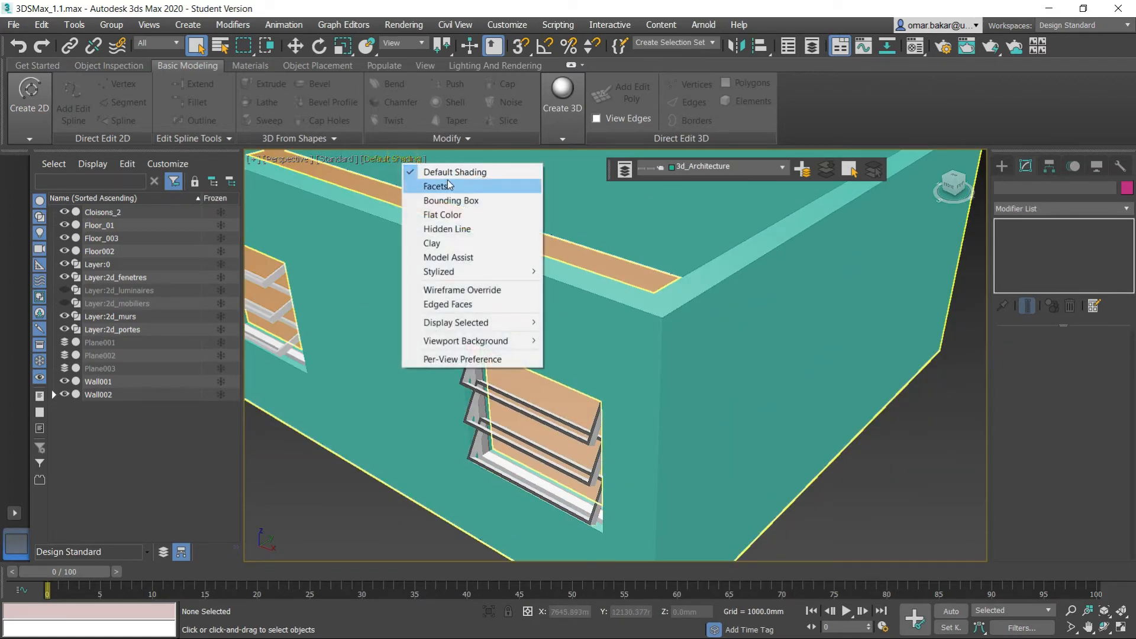
{"action": "left_click", "coordinate": [453, 290]}
{"action": "scroll", "coordinate": [515, 312], "scroll_direction": "down", "scroll_amount": 3}
{"action": "middle_click_drag", "start_coordinate": [533, 337], "coordinate": [457, 342]}
{"action": "scroll", "coordinate": [492, 392], "scroll_direction": "up", "scroll_amount": 3}
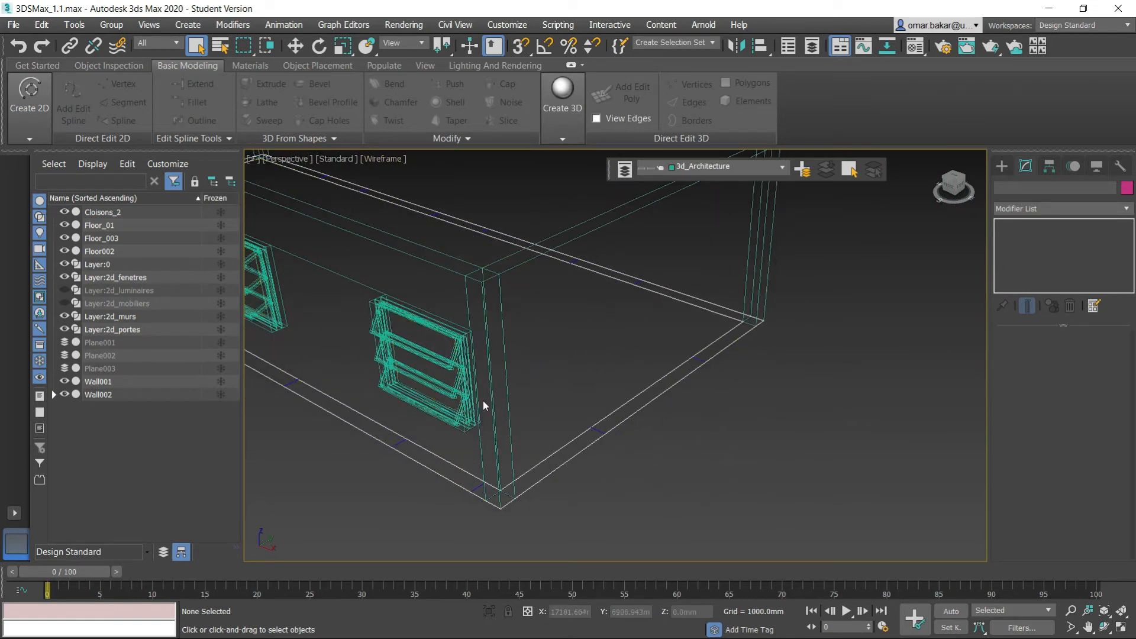
Select the awning window nearest the building corner and clone it in place as an independent Copy.
{"action": "left_click", "coordinate": [453, 418]}
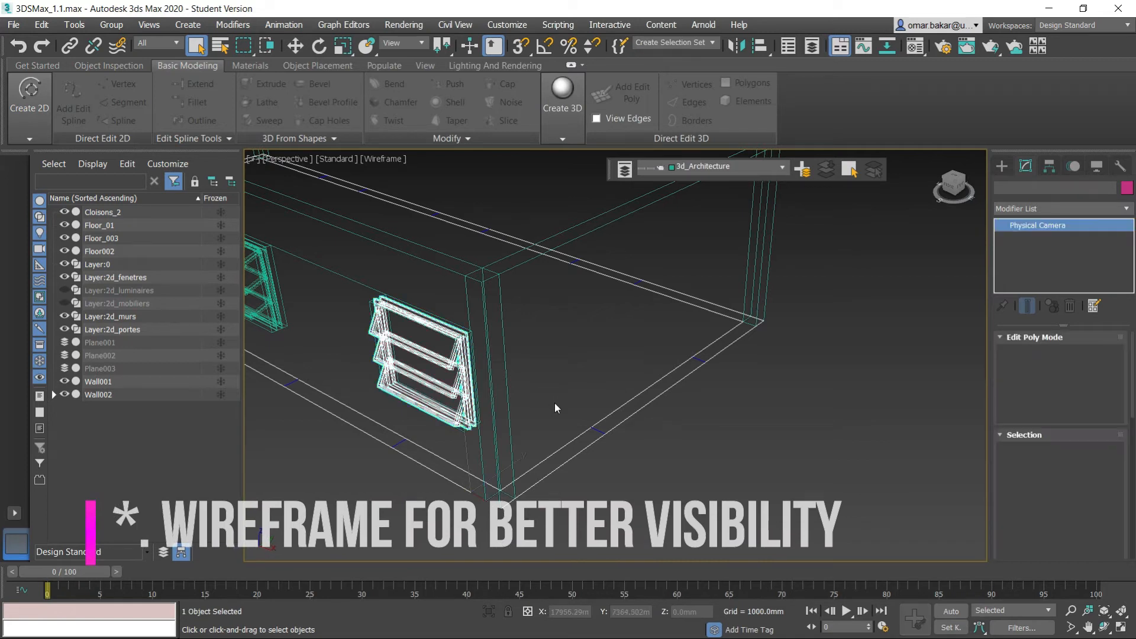
{"action": "key", "text": "ctrl+c"}
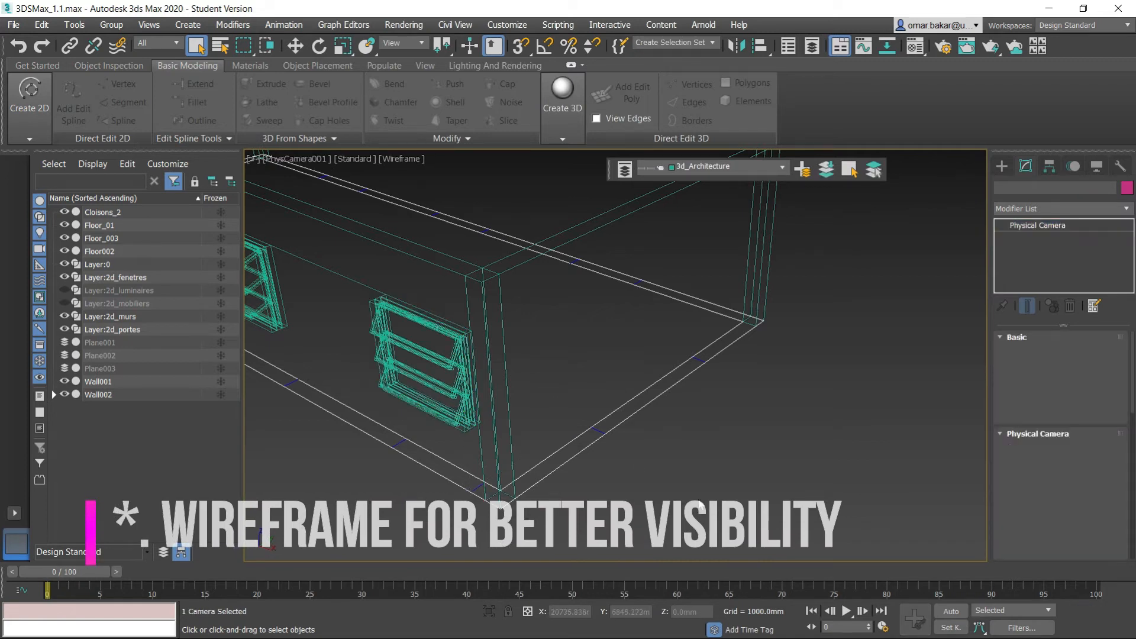
{"action": "left_click", "coordinate": [450, 364]}
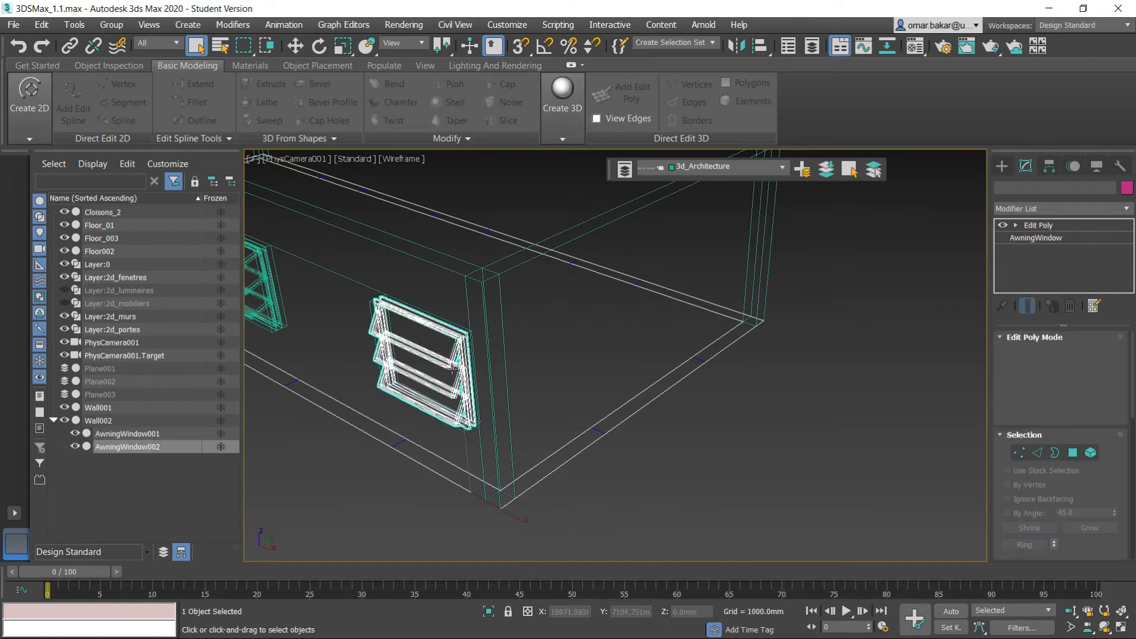
{"action": "key", "text": "ctrl+v"}
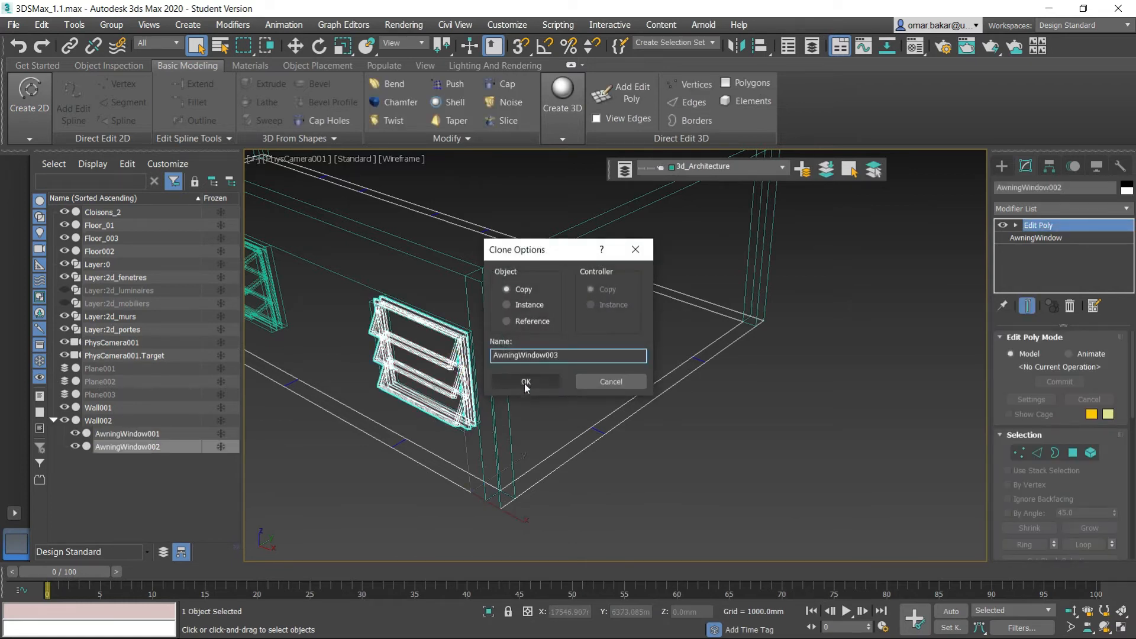
{"action": "left_click", "coordinate": [509, 382]}
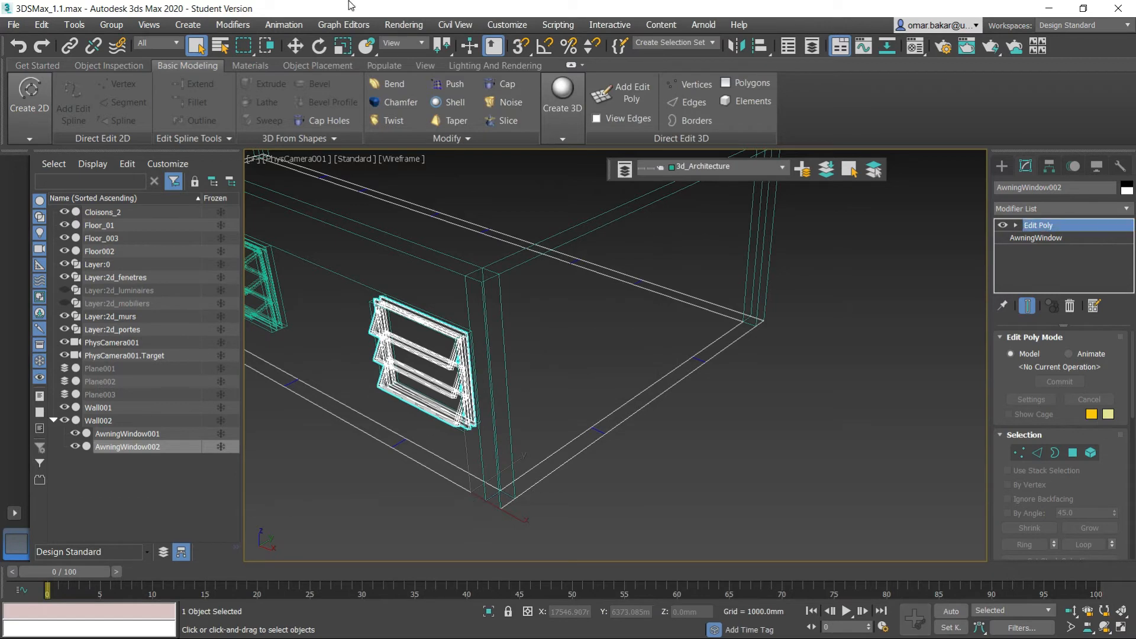
Move the copied window to the adjoining end wall with 3D snap on, snapping it to the 2D window outline.
{"action": "key", "text": "w"}
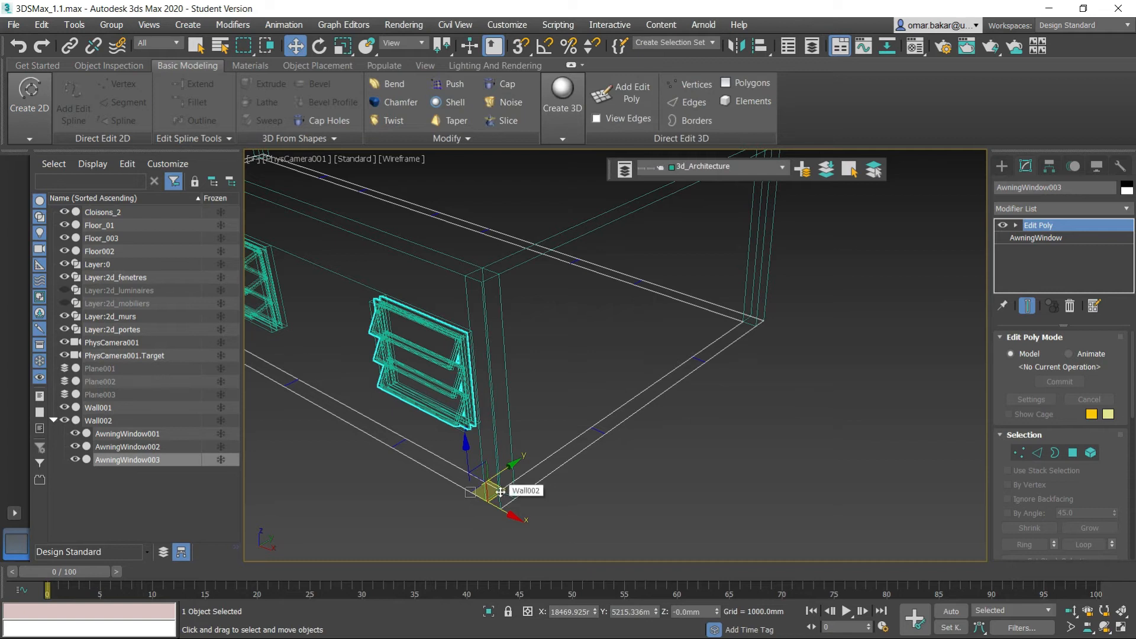
{"action": "left_click_drag", "start_coordinate": [500, 491], "coordinate": [679, 460]}
{"action": "left_click", "coordinate": [521, 46]}
{"action": "left_click_drag", "start_coordinate": [681, 462], "coordinate": [709, 362]}
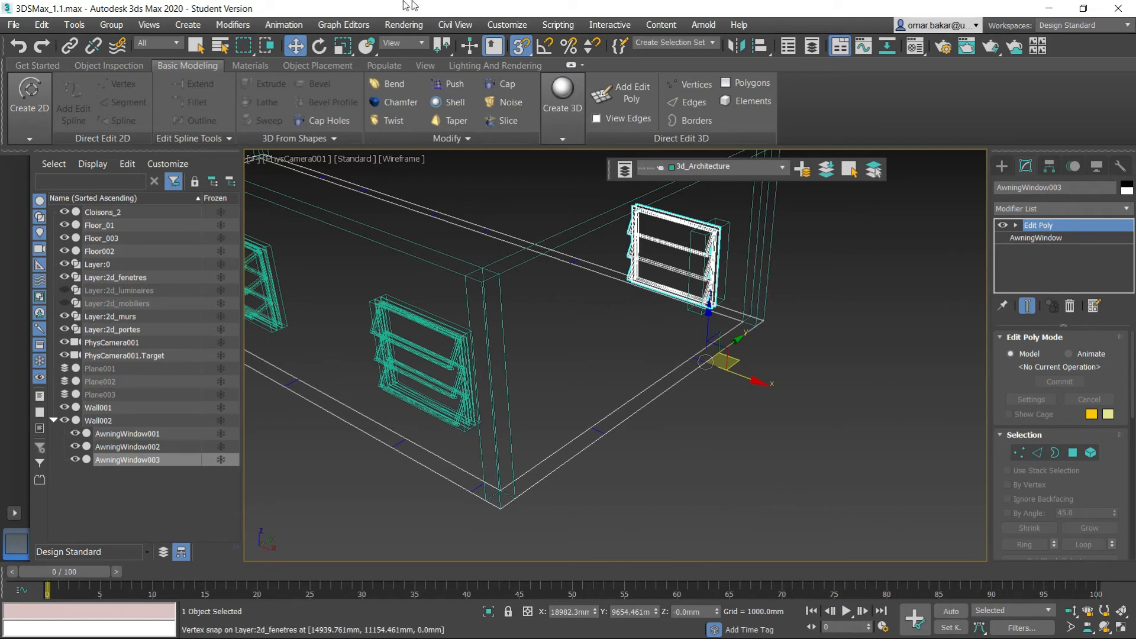
Rotate the copied window to 90 degrees about Z to align it with the end wall.
{"action": "left_click", "coordinate": [319, 46]}
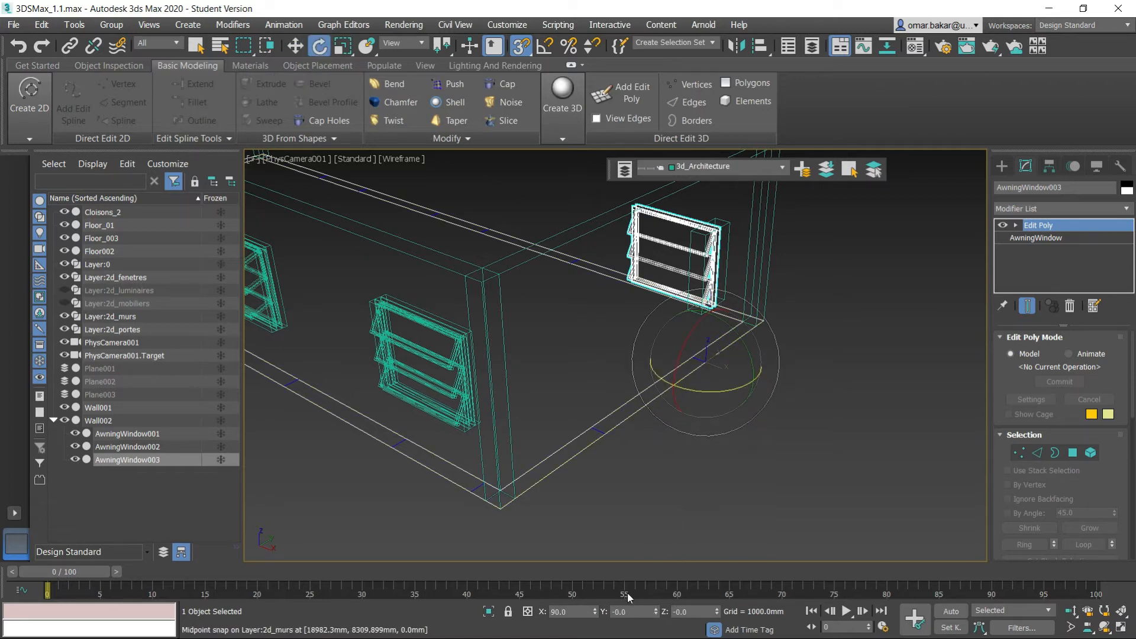
{"action": "left_click", "coordinate": [689, 614]}
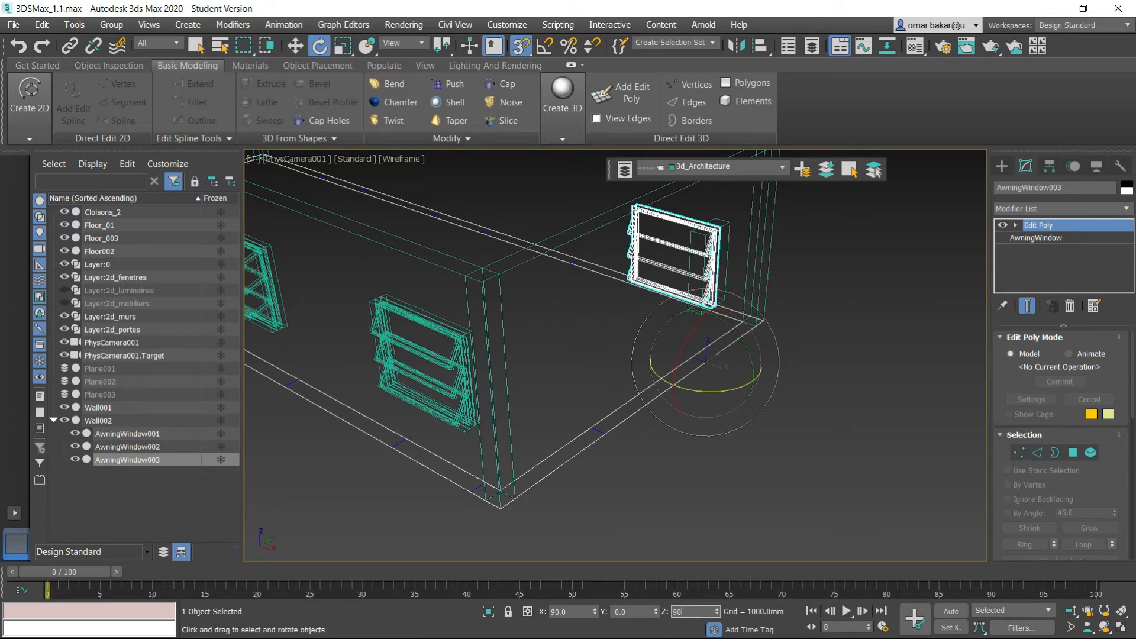
{"action": "type", "text": "90"}
{"action": "key", "text": "Return"}
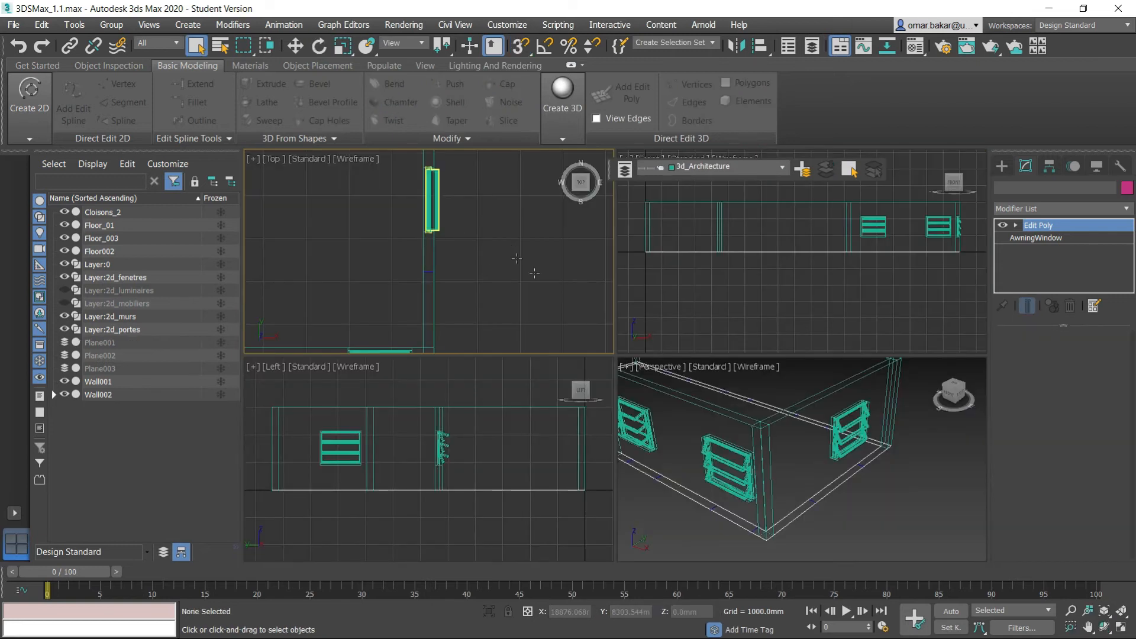
Select the end-wall window in a maximized top view and open its base AwningWindow parameters, accepting the topology warning with Hold/Yes.
{"action": "left_click", "coordinate": [432, 199]}
{"action": "left_click", "coordinate": [1120, 628]}
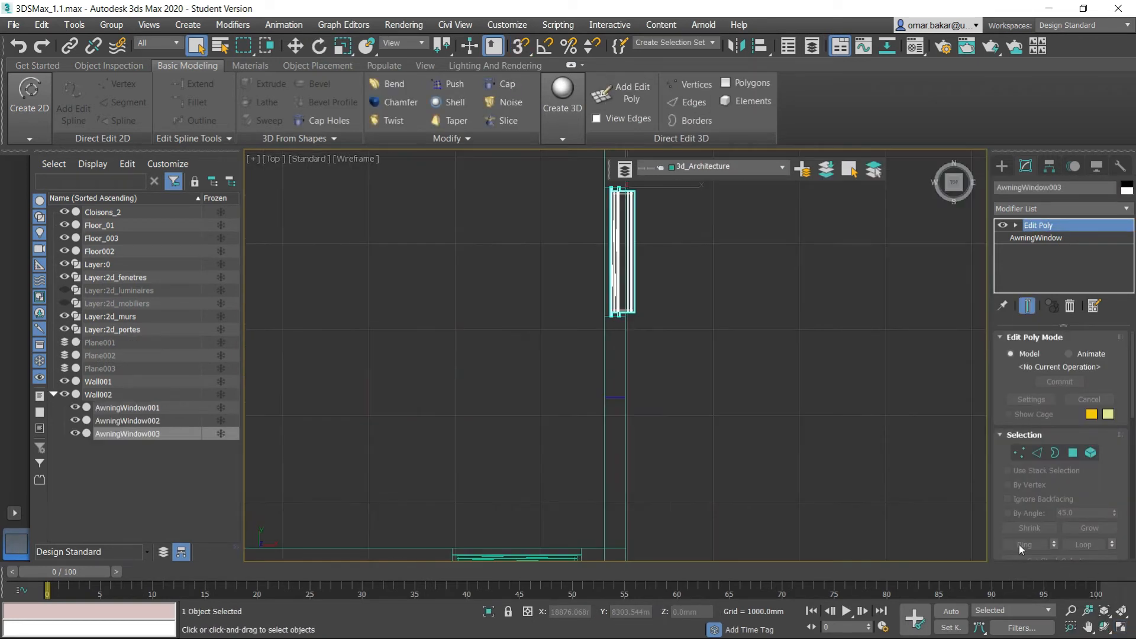
{"action": "scroll", "coordinate": [635, 329], "scroll_direction": "up", "scroll_amount": 3}
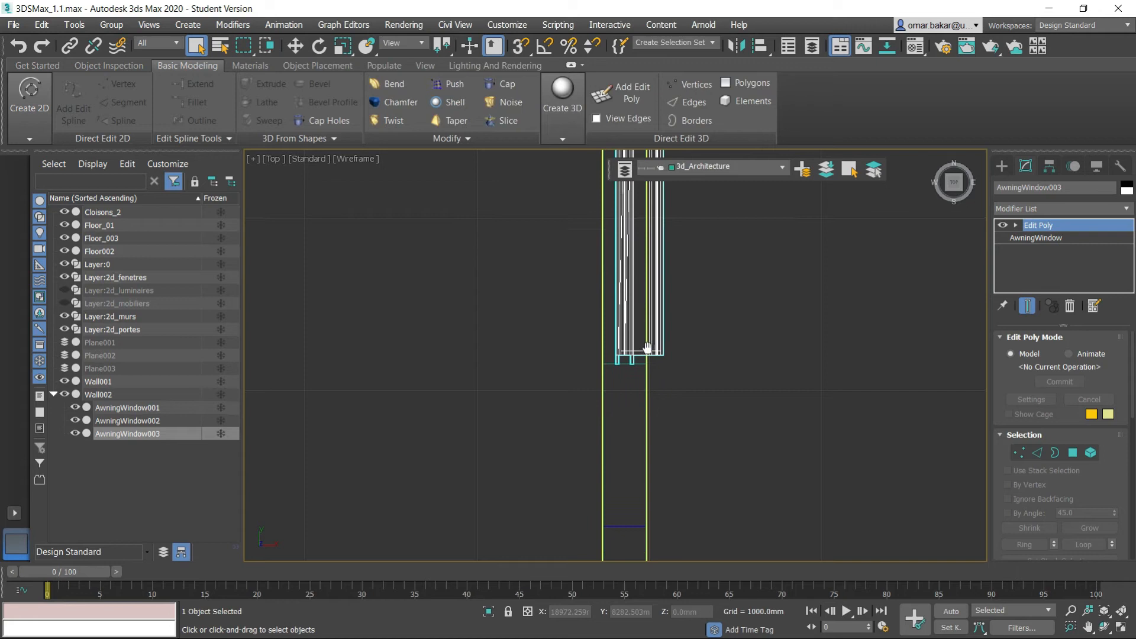
{"action": "middle_click_drag", "start_coordinate": [647, 348], "coordinate": [650, 371]}
{"action": "scroll", "coordinate": [678, 421], "scroll_direction": "down", "scroll_amount": 2}
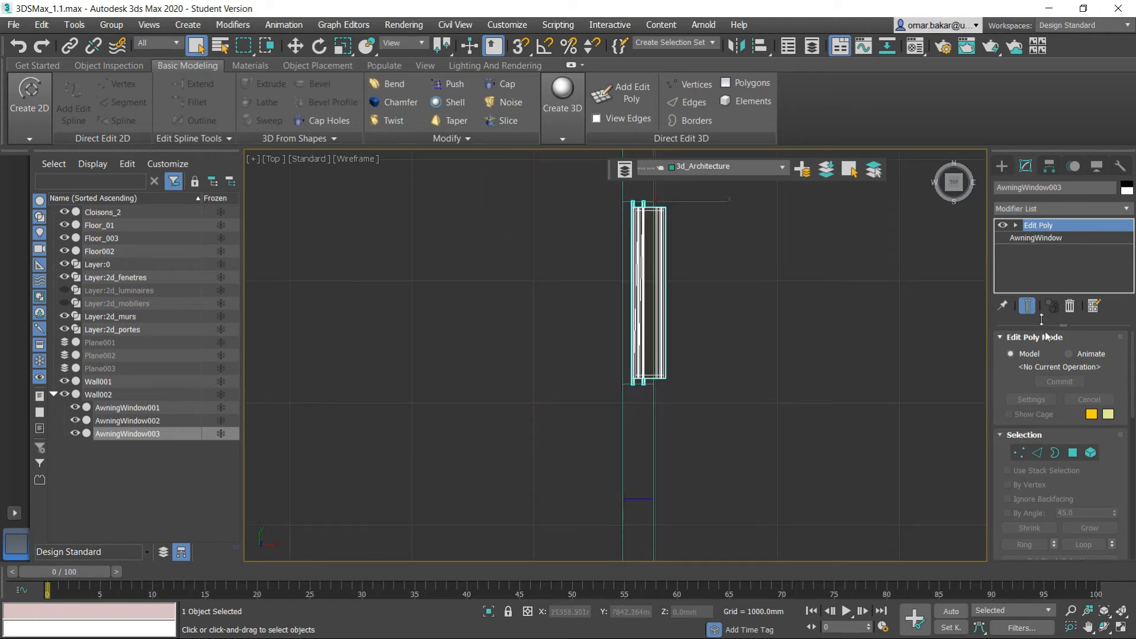
{"action": "left_click", "coordinate": [1032, 238]}
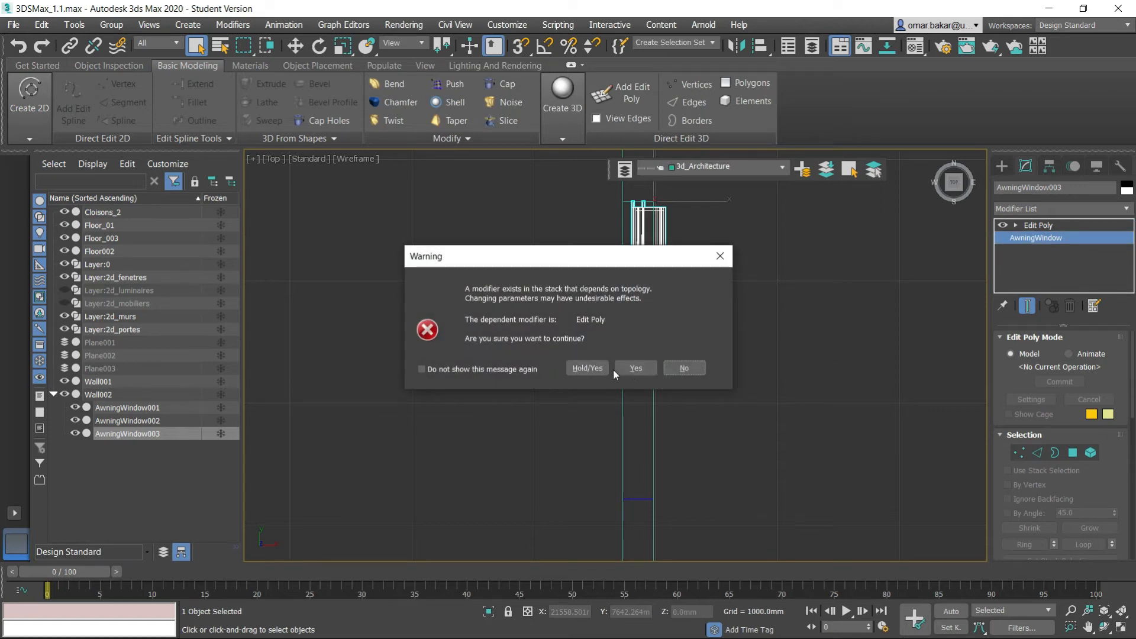
{"action": "left_click", "coordinate": [576, 370]}
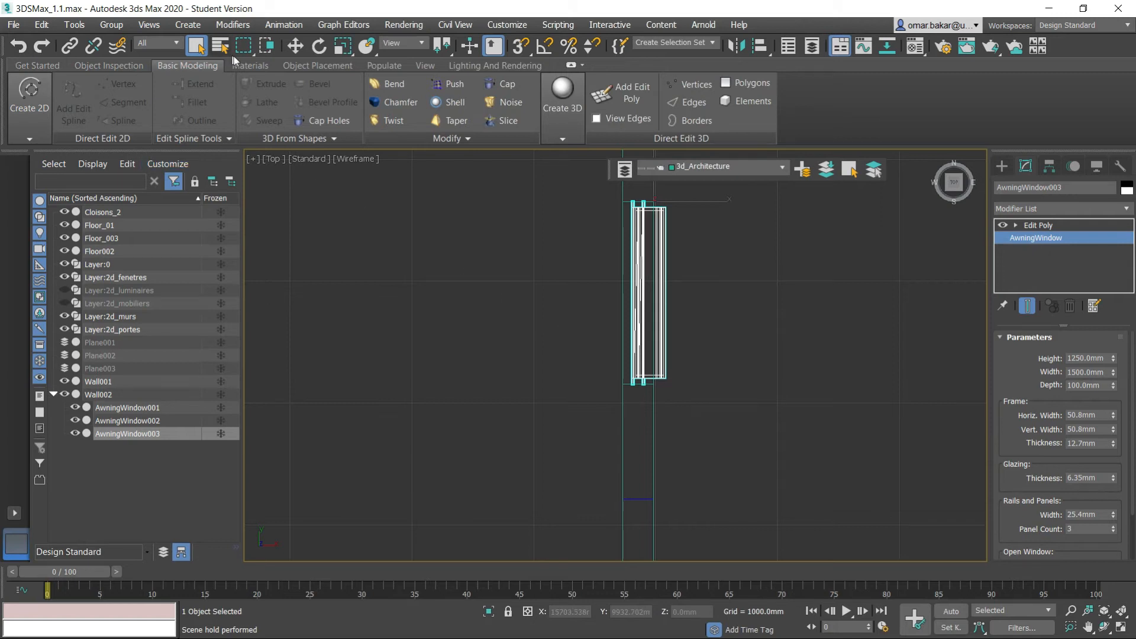
Measure the length of the end wall's 2D window outline using Measure Distance with 3D snap on.
{"action": "left_click", "coordinate": [99, 67]}
{"action": "left_click", "coordinate": [122, 84]}
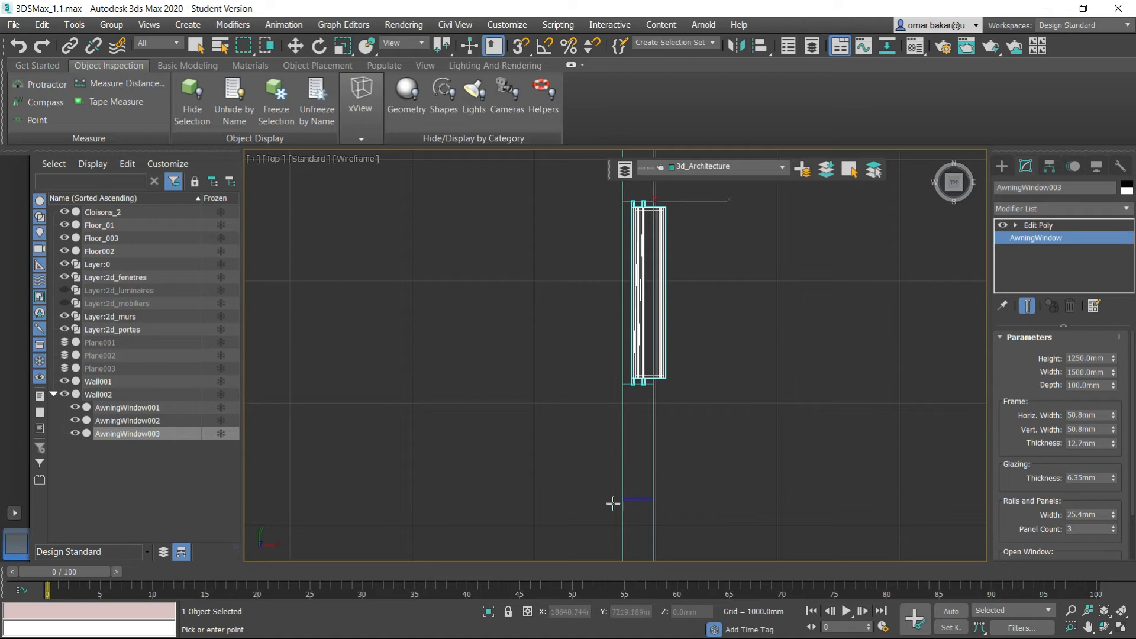
{"action": "key", "text": "s"}
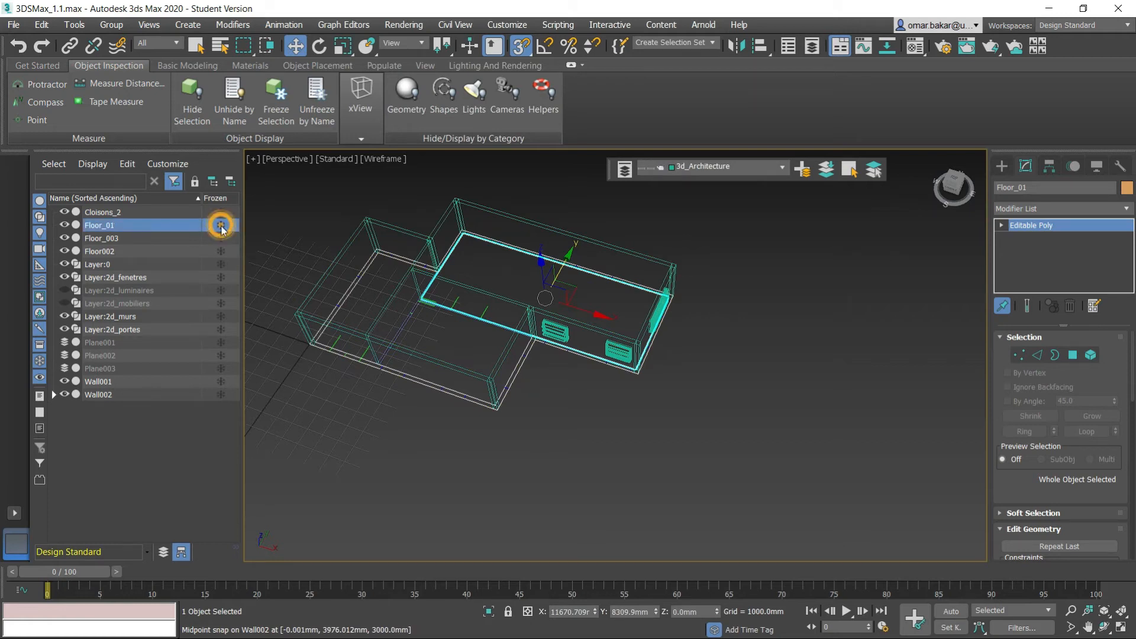
Freeze the floor objects Floor_01, Floor002 and Floor_003, then clear the selection.
{"action": "left_click", "coordinate": [221, 224]}
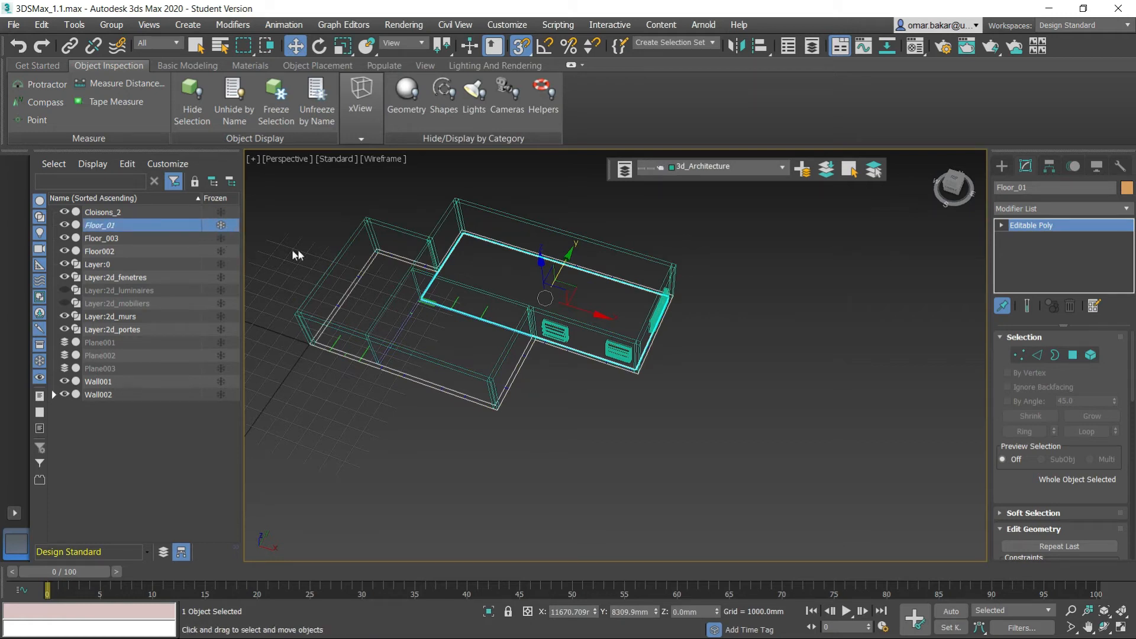
{"action": "left_click", "coordinate": [568, 254]}
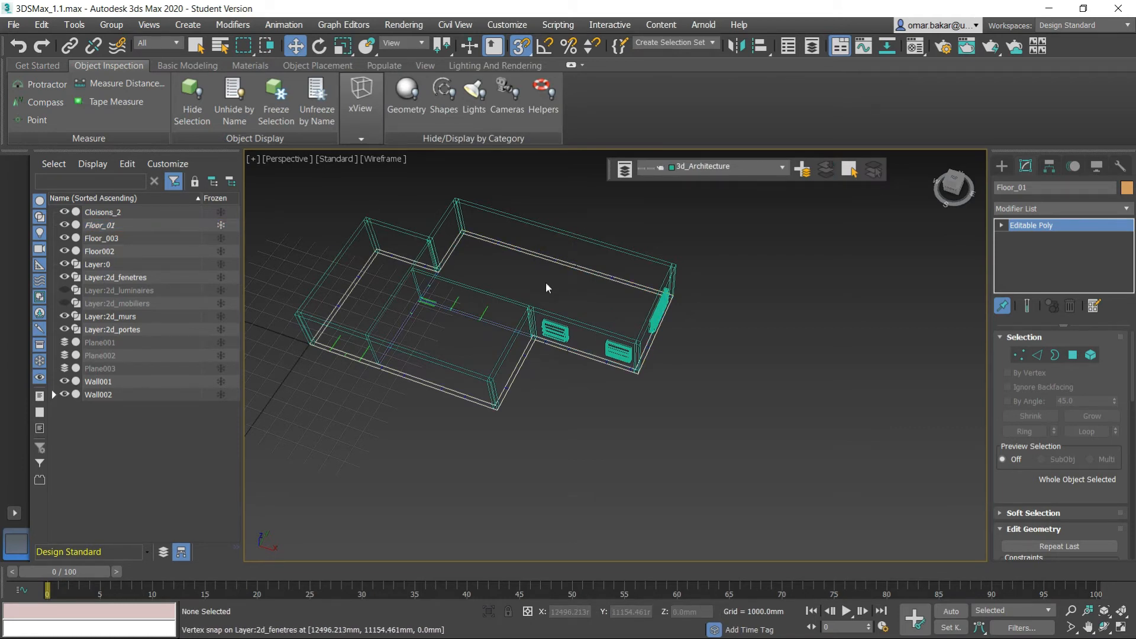
{"action": "left_click", "coordinate": [98, 251]}
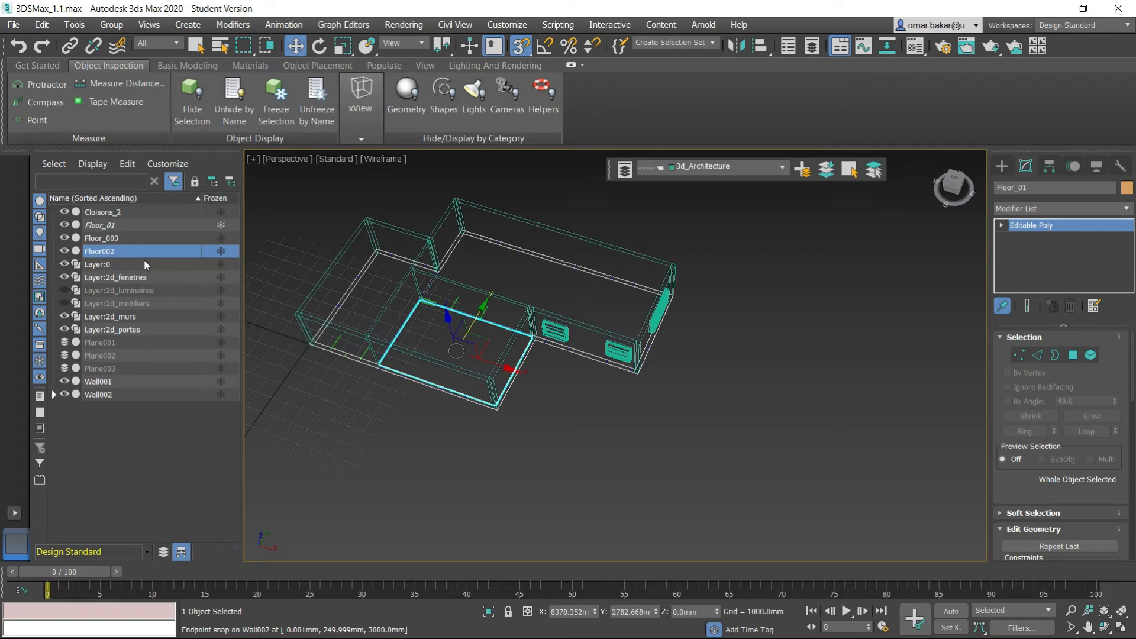
{"action": "left_click", "coordinate": [118, 237], "text": "ctrl"}
{"action": "left_click", "coordinate": [218, 237]}
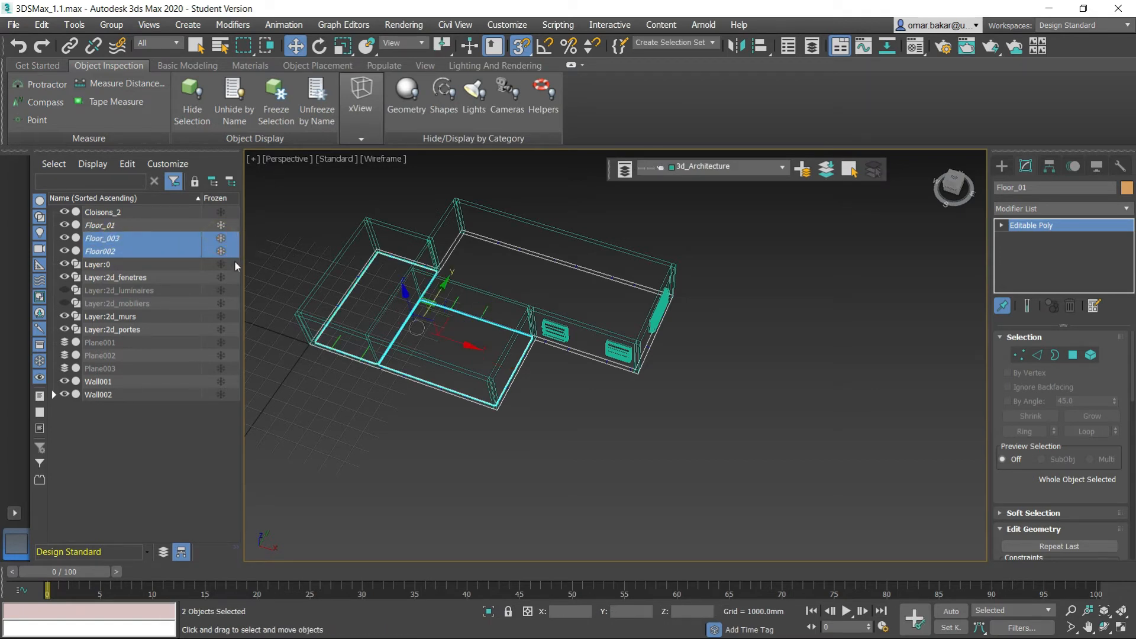
{"action": "left_click", "coordinate": [367, 465]}
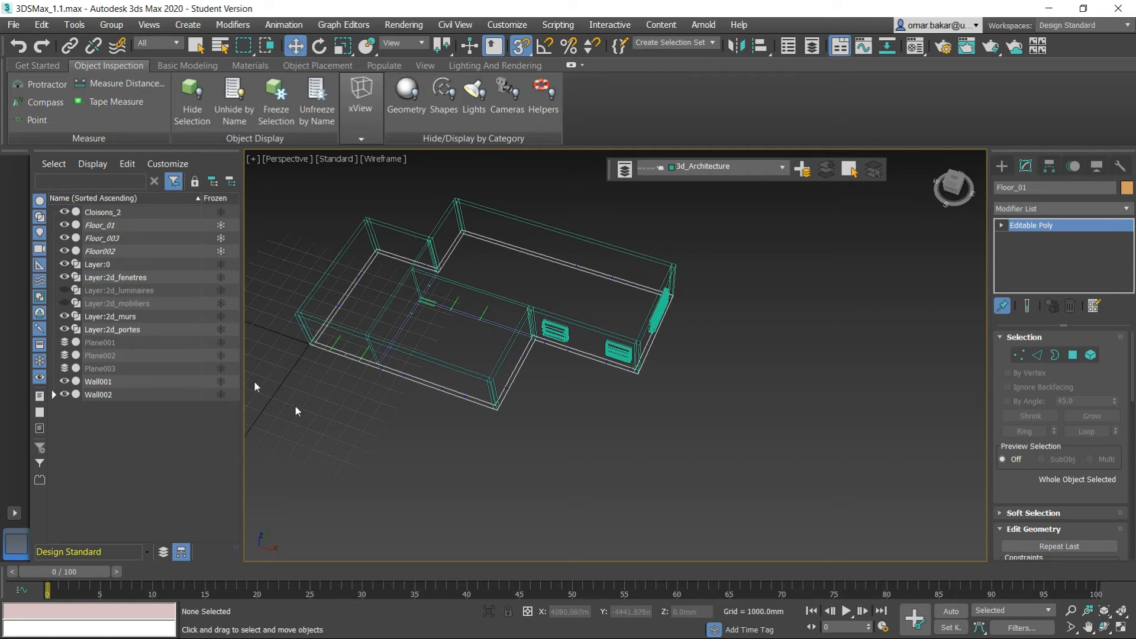
Freeze the 2D plan shapes Layer:2d_murs, Layer:2d_fenetres and Layer:2d_portes together and deselect them.
{"action": "left_click", "coordinate": [123, 317]}
{"action": "left_click", "coordinate": [133, 277], "text": "ctrl"}
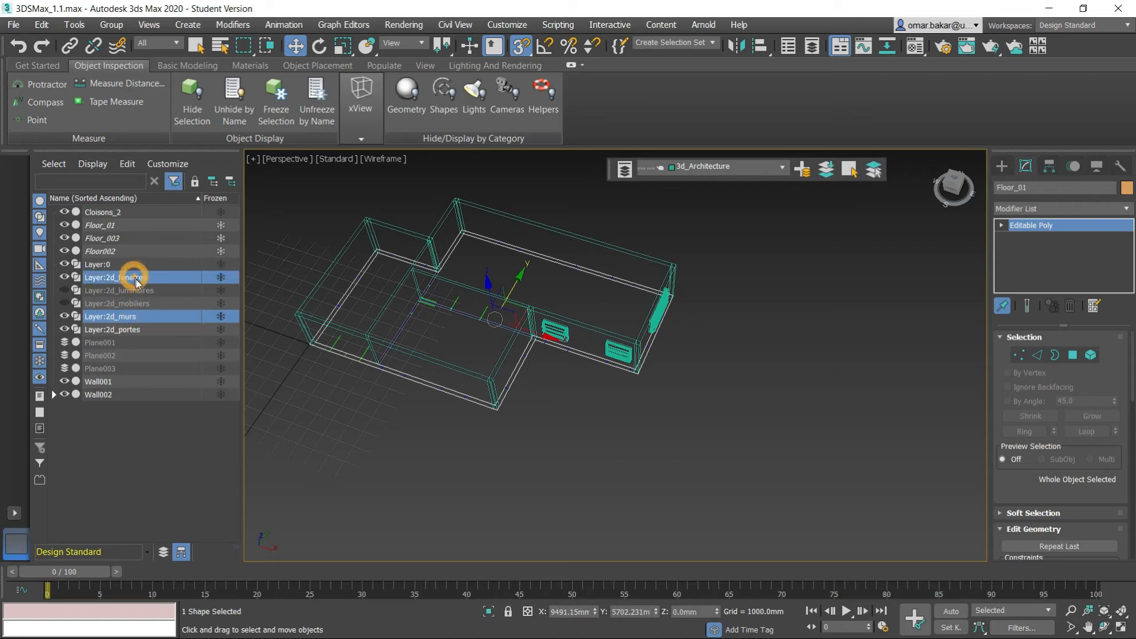
{"action": "left_click", "coordinate": [129, 329], "text": "ctrl"}
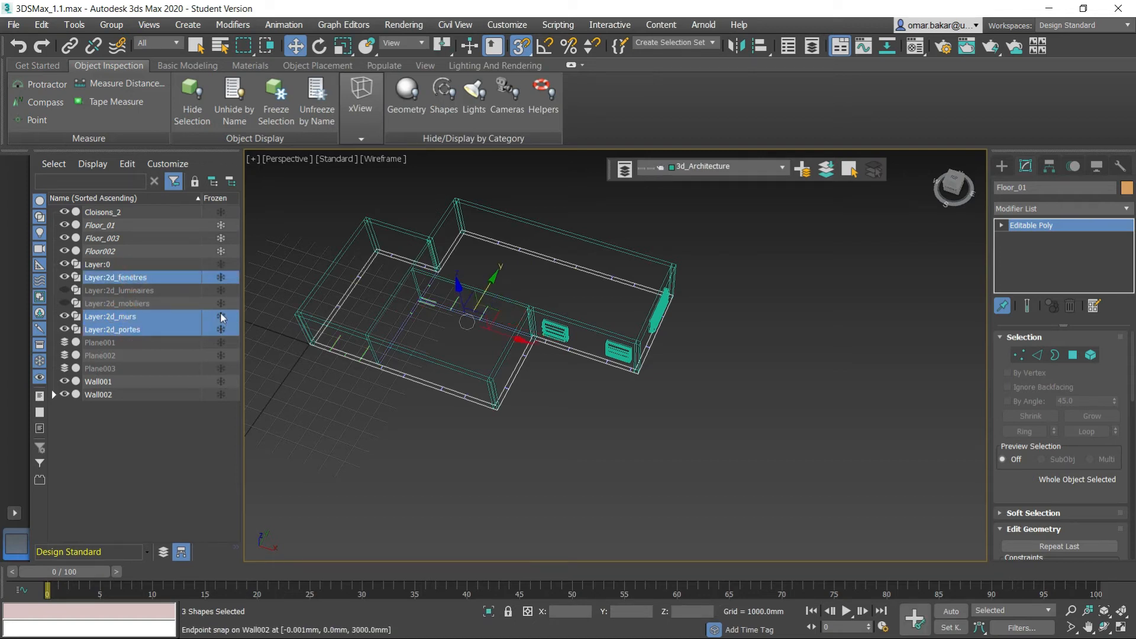
{"action": "left_click", "coordinate": [298, 400]}
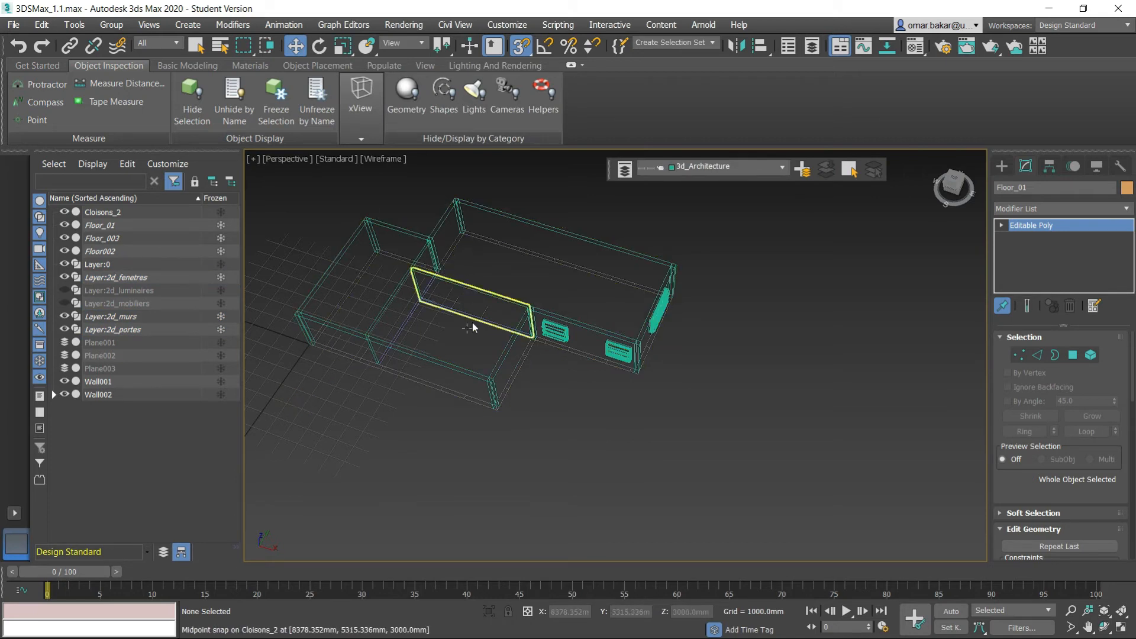
Inspect the end wall's awning window in perspective, restore the four-viewport layout and select that window in the top view.
{"action": "middle_click_drag", "start_coordinate": [560, 428], "coordinate": [627, 470]}
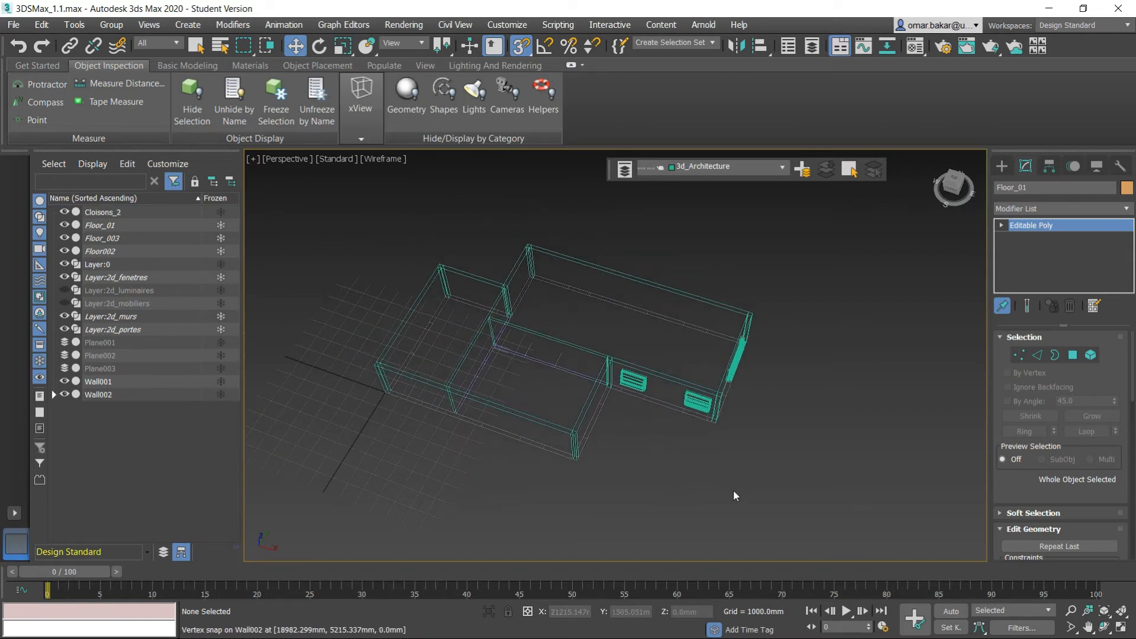
{"action": "middle_click_drag", "start_coordinate": [734, 491], "coordinate": [705, 376], "text": "alt"}
{"action": "scroll", "coordinate": [586, 308], "scroll_direction": "up", "scroll_amount": 4}
{"action": "middle_click_drag", "start_coordinate": [649, 337], "coordinate": [470, 427]}
{"action": "middle_click_drag", "start_coordinate": [854, 492], "coordinate": [767, 486], "text": "alt"}
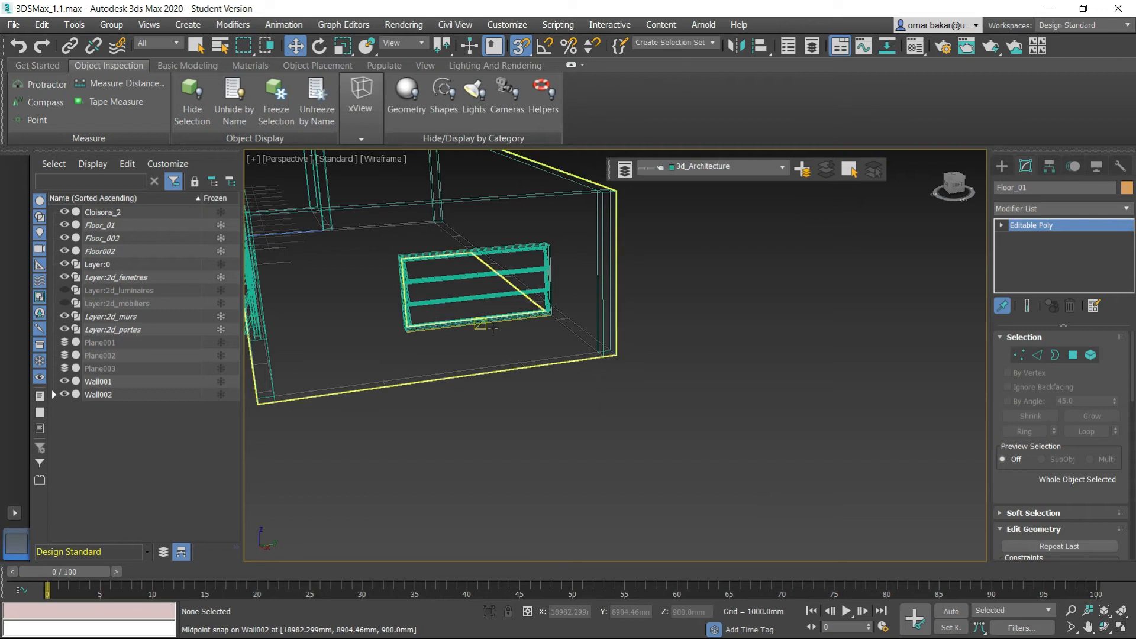
{"action": "scroll", "coordinate": [508, 432], "scroll_direction": "down", "scroll_amount": 2}
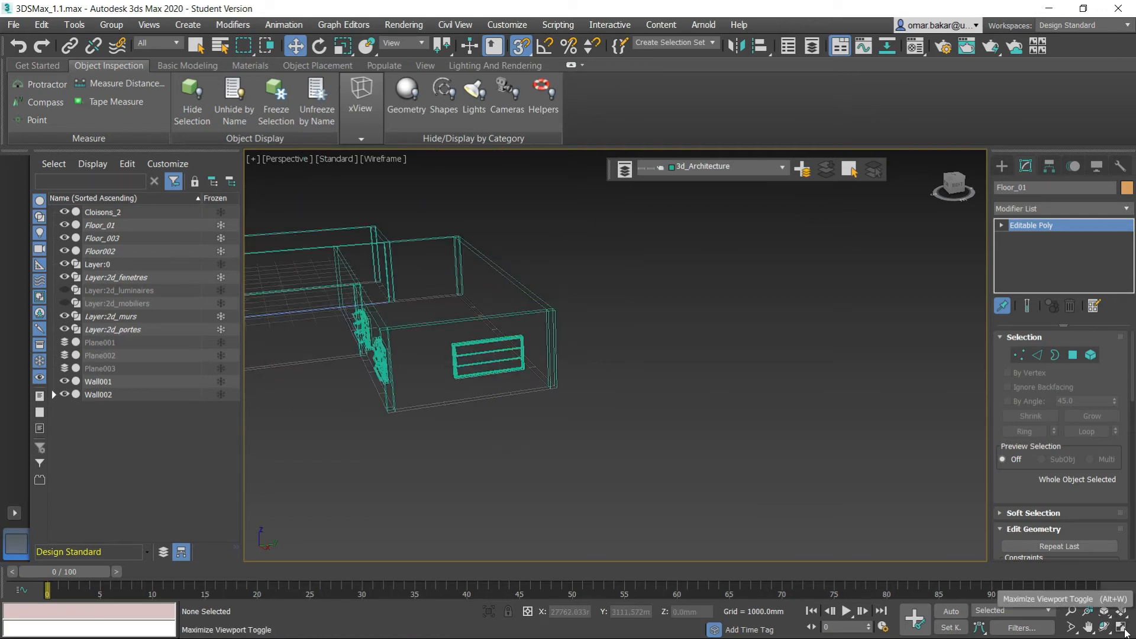
{"action": "left_click", "coordinate": [1121, 629]}
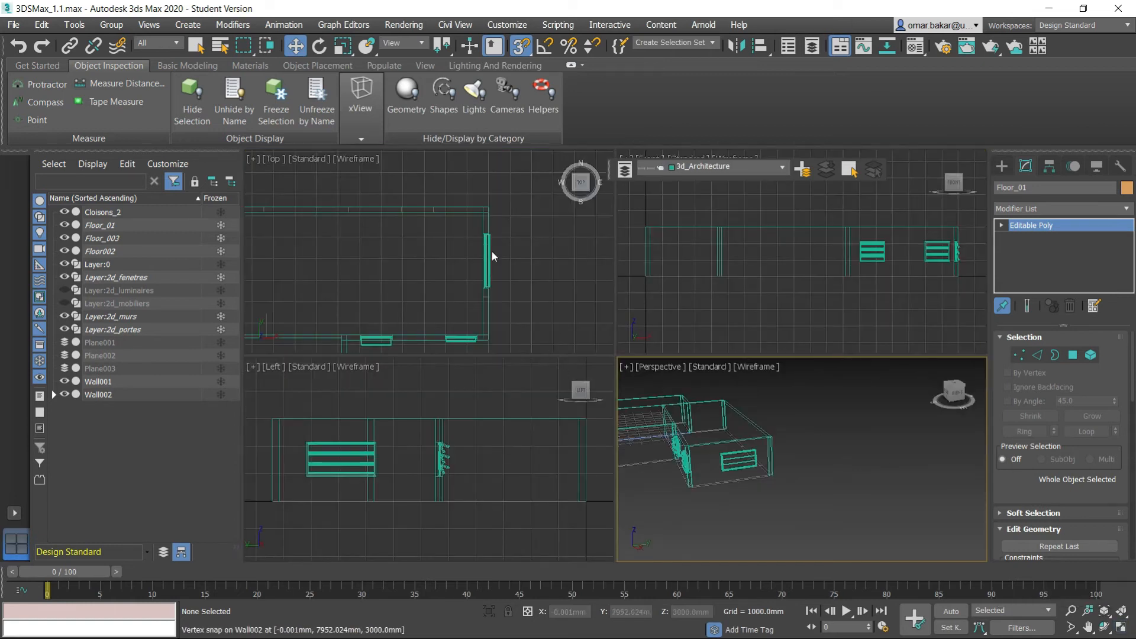
{"action": "scroll", "coordinate": [474, 284], "scroll_direction": "up", "scroll_amount": 2}
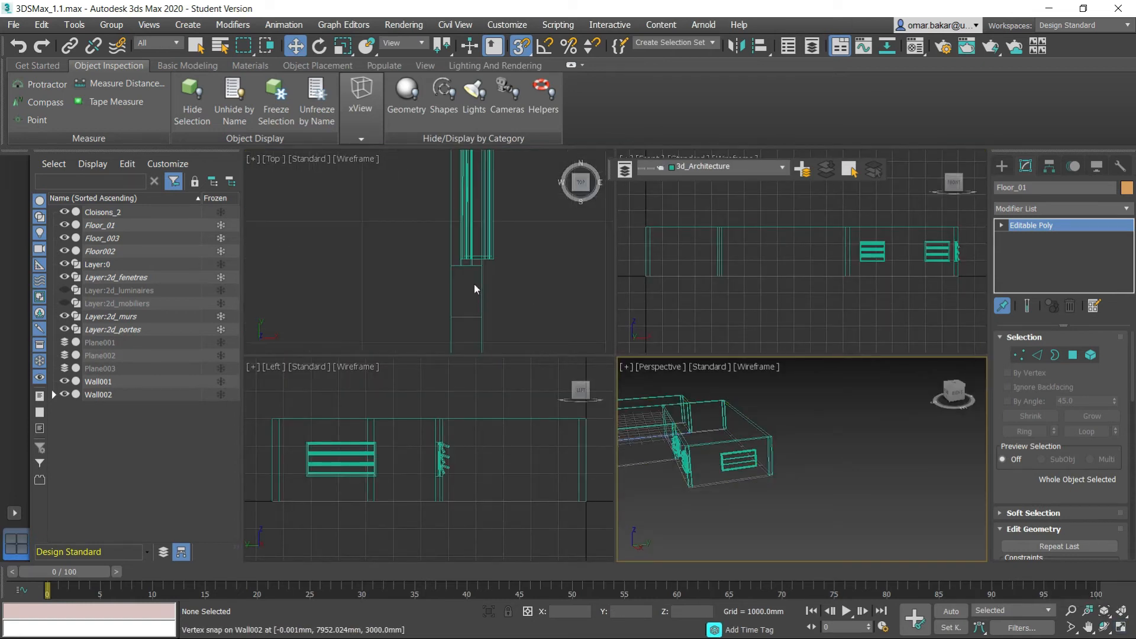
{"action": "left_click", "coordinate": [487, 251]}
{"action": "middle_click_drag", "start_coordinate": [492, 304], "coordinate": [533, 276]}
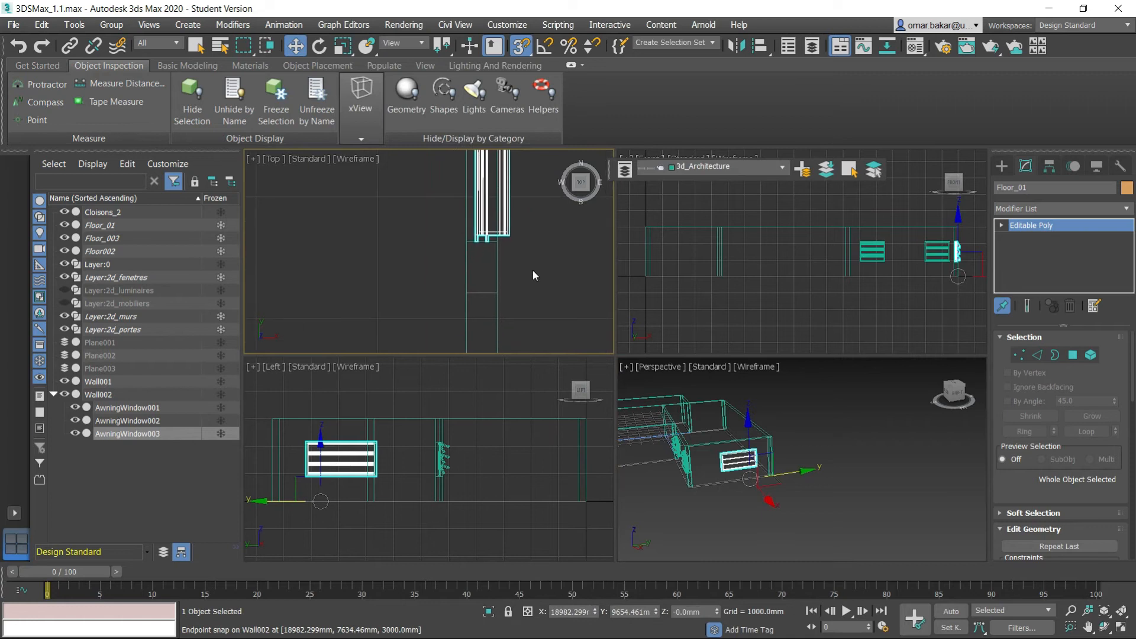
Enable snapping to frozen objects in the Grid and Snap Settings and close the dialog.
{"action": "right_click", "coordinate": [522, 48]}
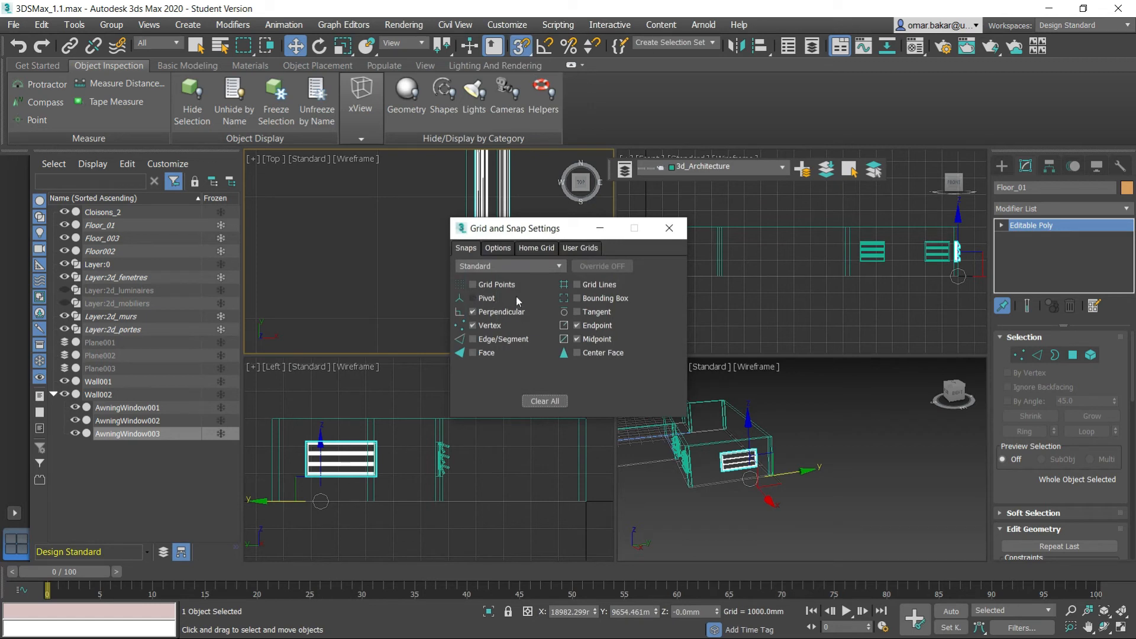
{"action": "left_click", "coordinate": [497, 248]}
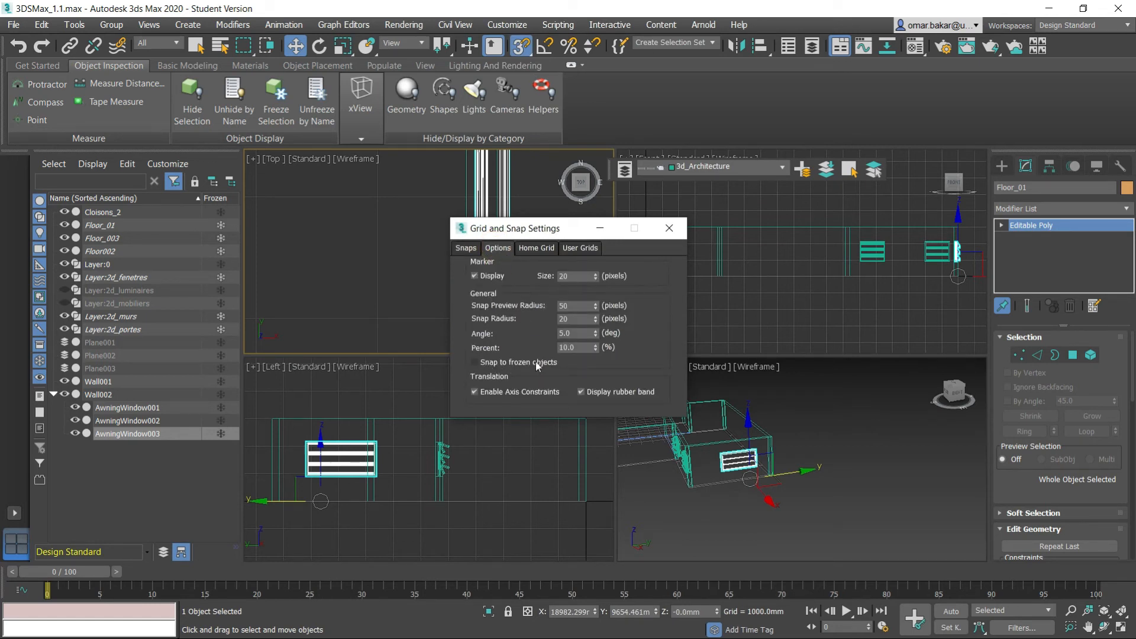
{"action": "left_click", "coordinate": [474, 363]}
{"action": "left_click", "coordinate": [670, 230]}
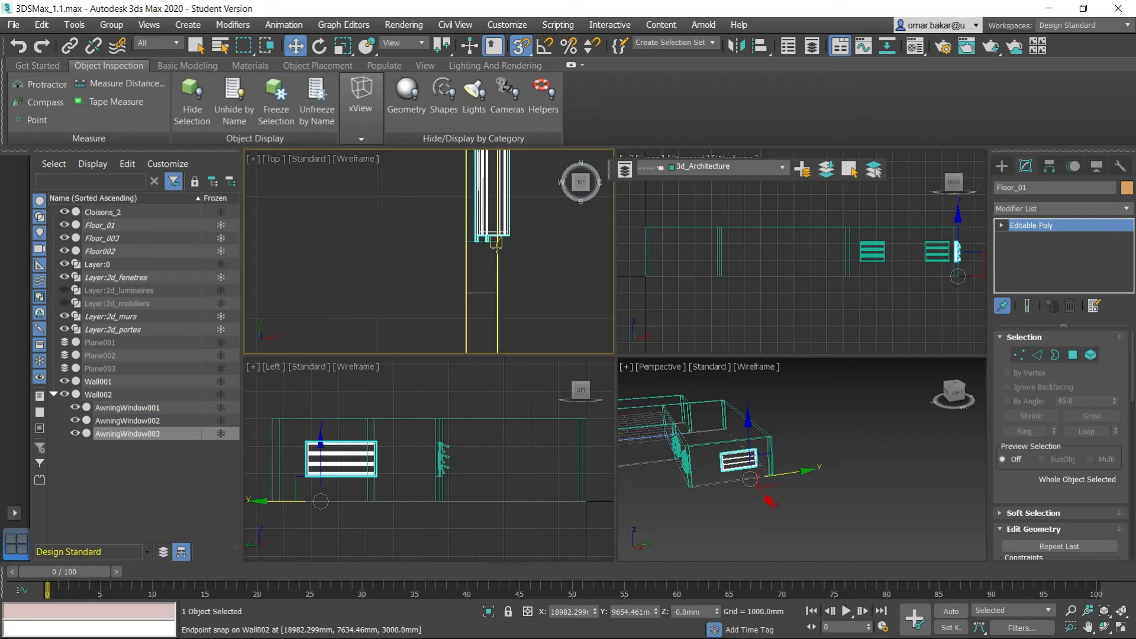
{"action": "scroll", "coordinate": [502, 288], "scroll_direction": "up", "scroll_amount": 2}
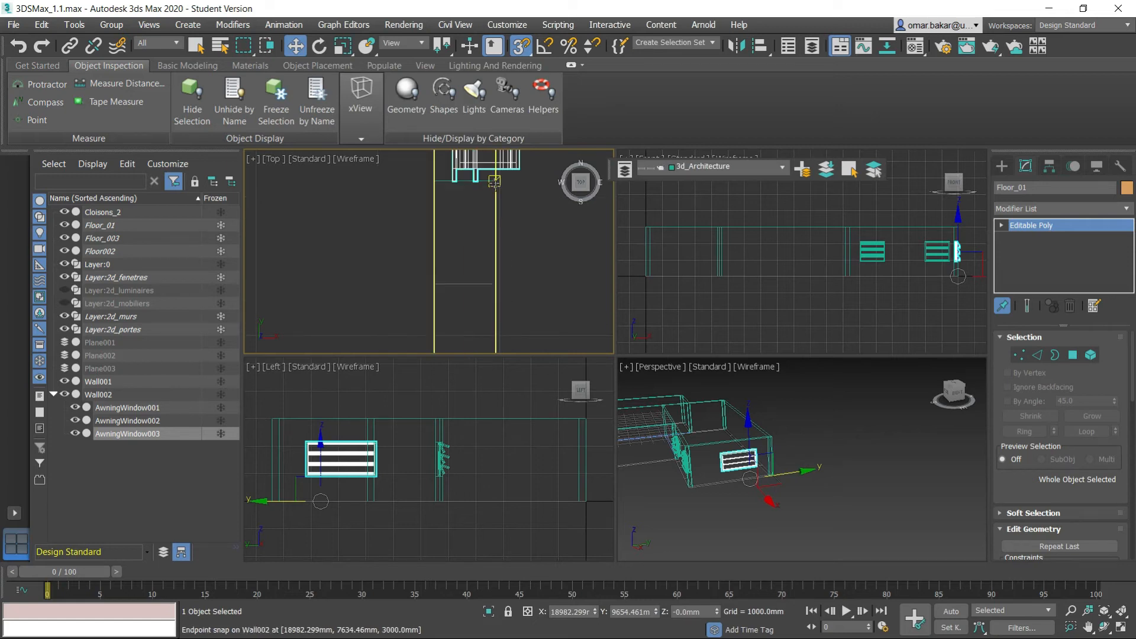
{"action": "left_click_drag", "start_coordinate": [496, 182], "coordinate": [508, 287]}
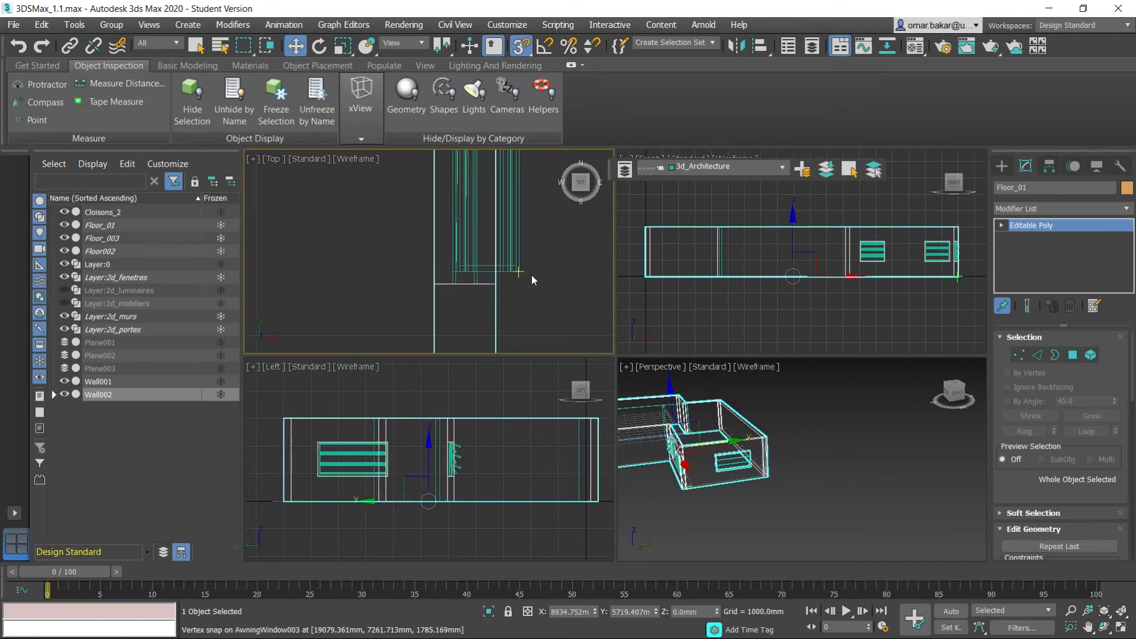
{"action": "key", "text": "ctrl+z"}
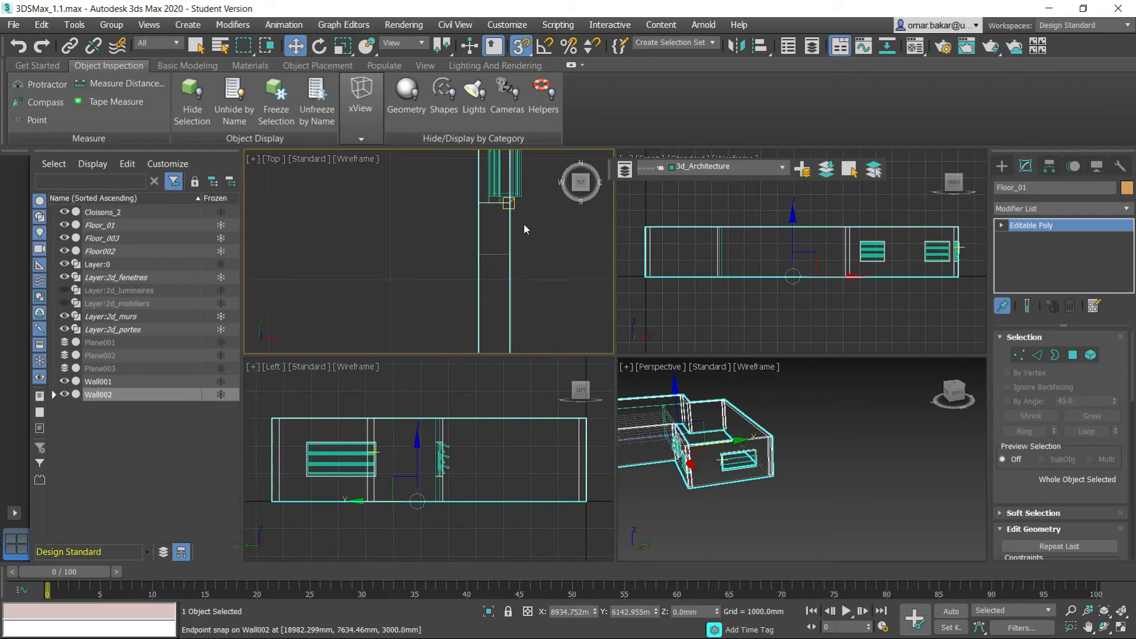
Select only the end wall's awning window AwningWindow003 in the top view and activate the Move tool for it.
{"action": "middle_click_drag", "start_coordinate": [496, 233], "coordinate": [414, 283]}
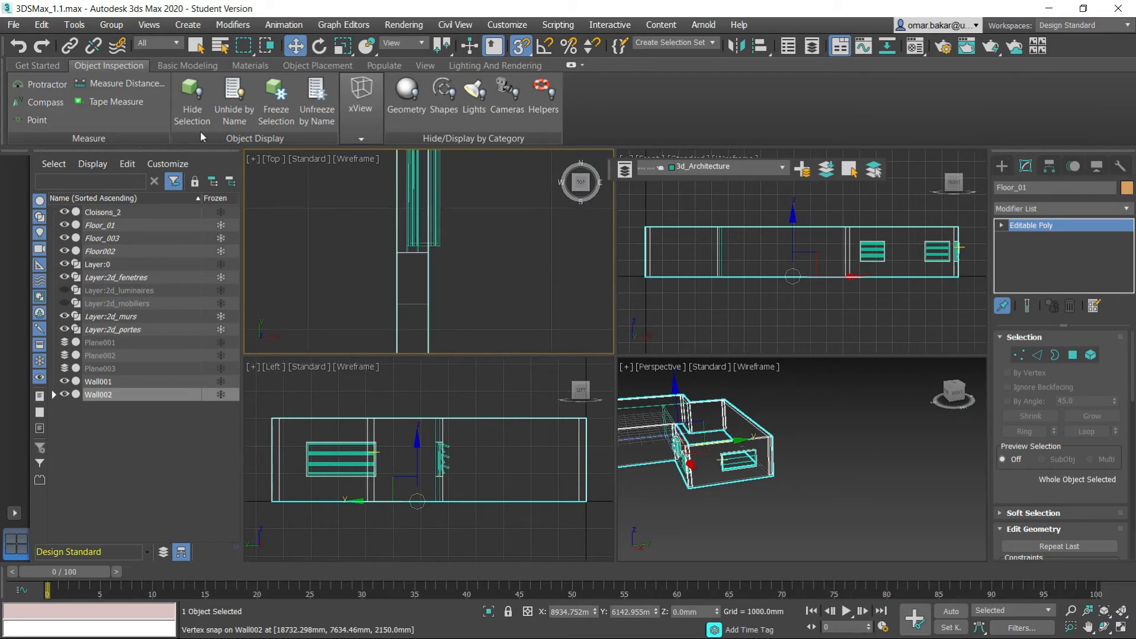
{"action": "left_click", "coordinate": [196, 45]}
{"action": "left_click", "coordinate": [435, 228]}
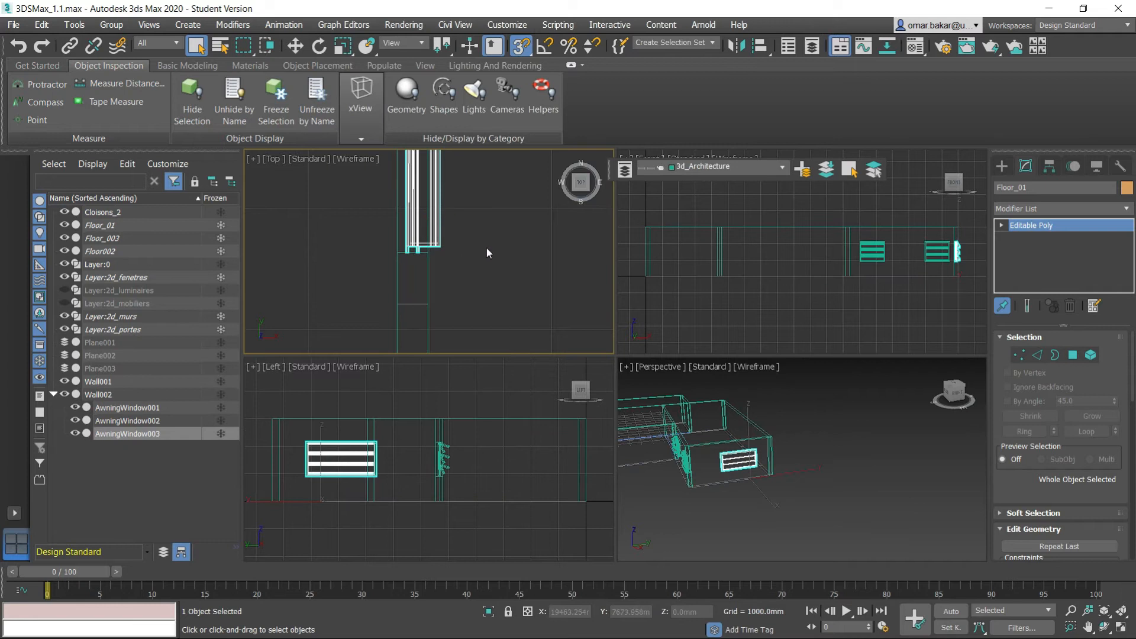
{"action": "scroll", "coordinate": [487, 250], "scroll_direction": "down", "scroll_amount": 3}
{"action": "middle_click_drag", "start_coordinate": [490, 246], "coordinate": [449, 328]}
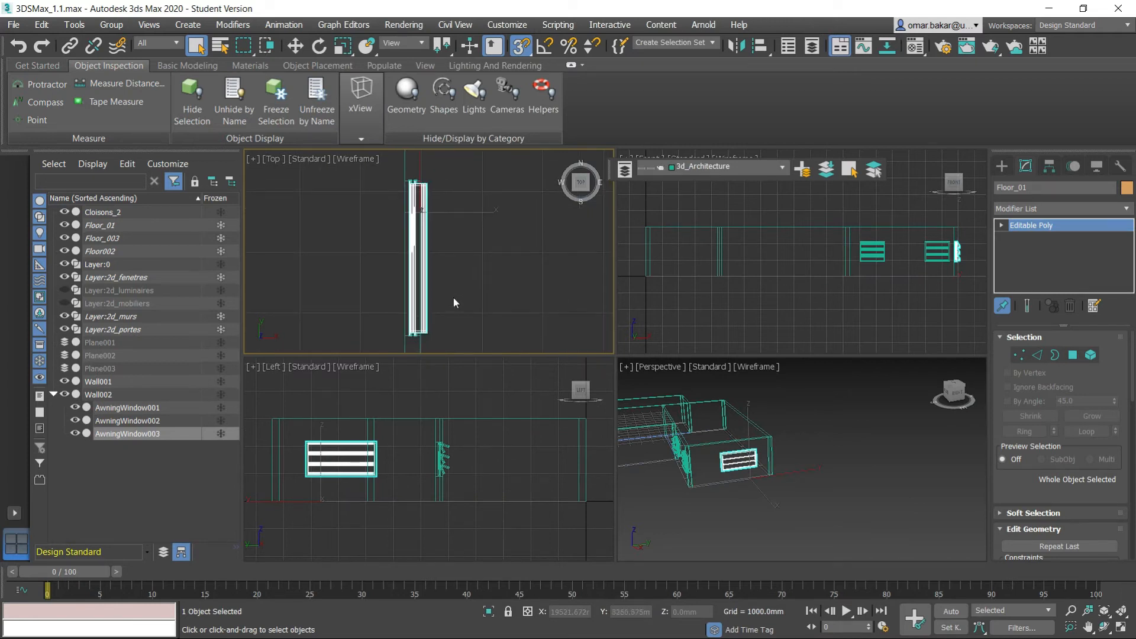
{"action": "scroll", "coordinate": [454, 297], "scroll_direction": "down", "scroll_amount": 2}
{"action": "left_click", "coordinate": [295, 45]}
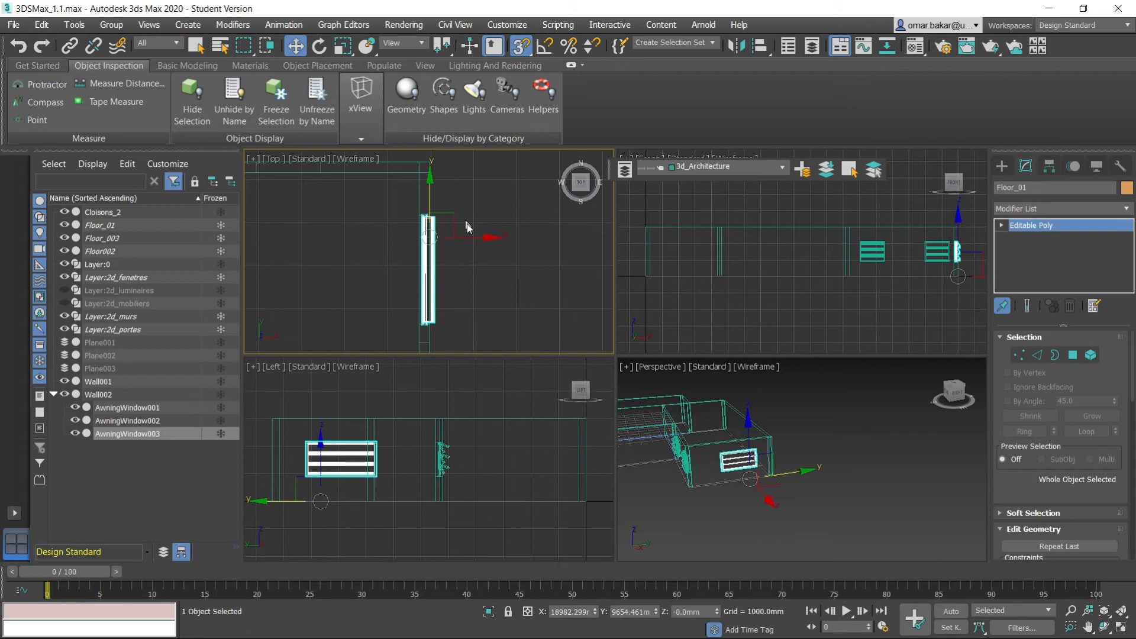
With snapping off, move the selected awning window in the end wall about 480 mm in the negative Y direction.
{"action": "left_click", "coordinate": [1121, 626]}
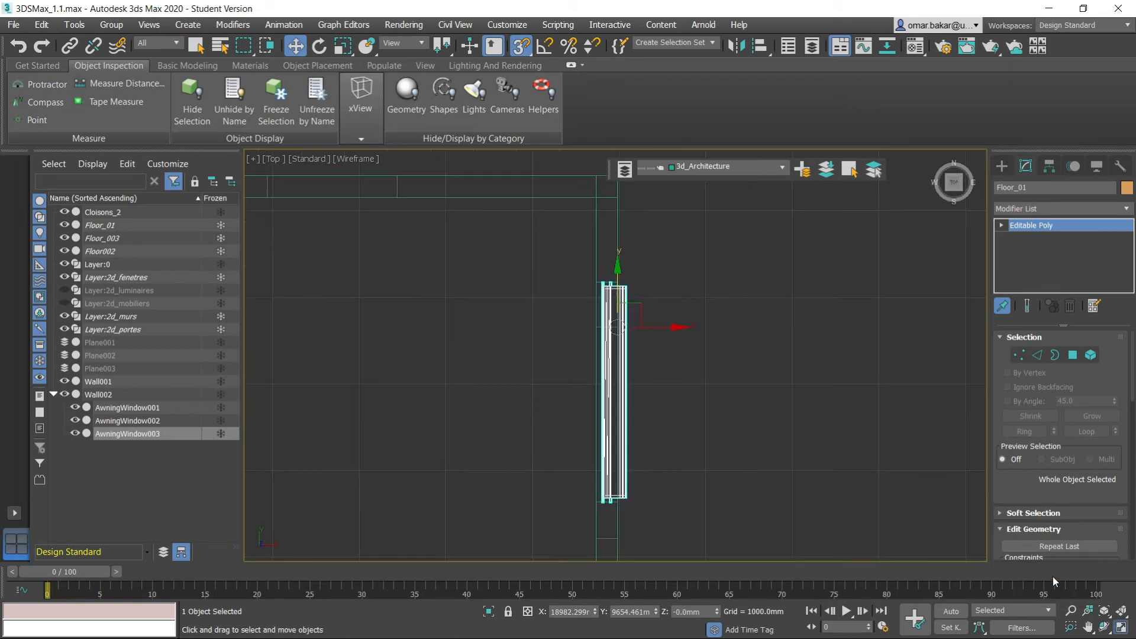
{"action": "middle_click_drag", "start_coordinate": [655, 453], "coordinate": [654, 392]}
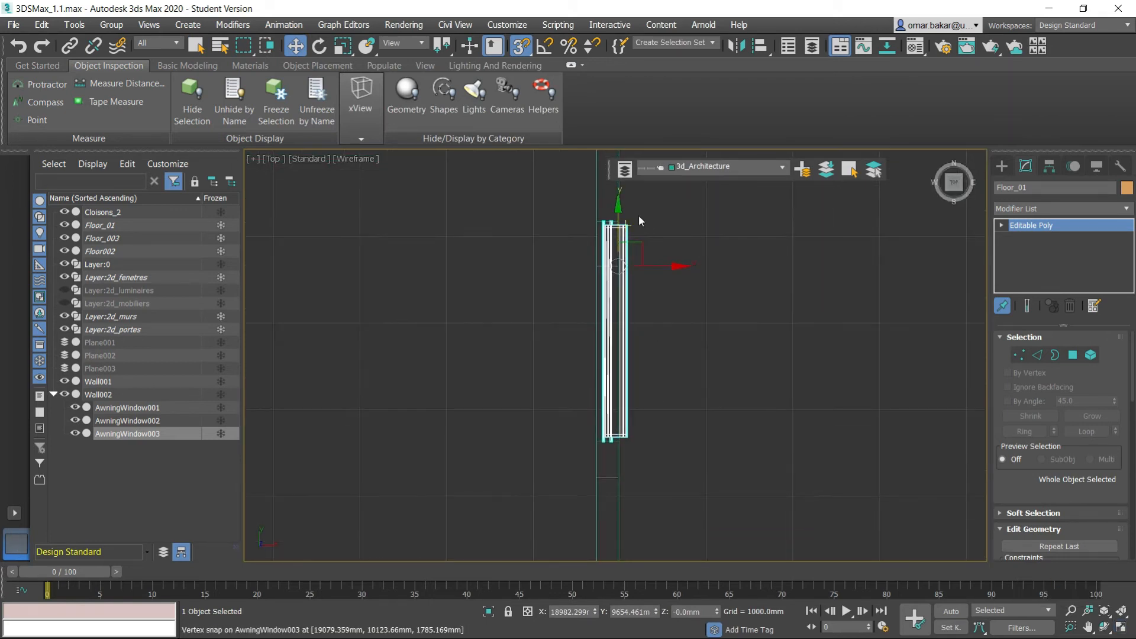
{"action": "left_click", "coordinate": [520, 47]}
{"action": "left_click_drag", "start_coordinate": [619, 208], "coordinate": [627, 250]}
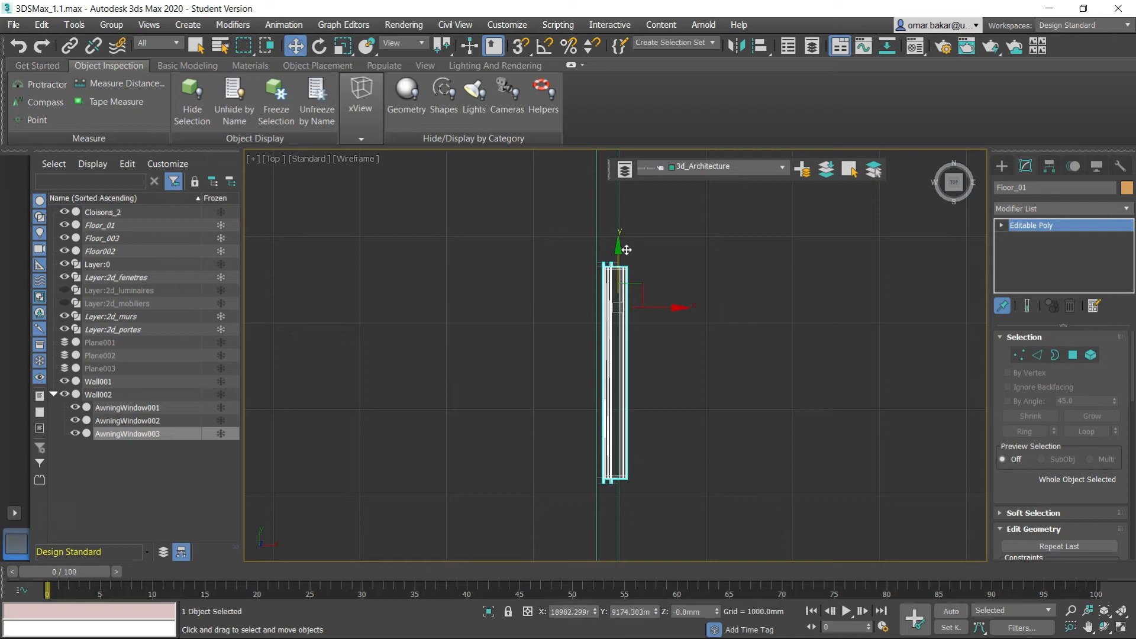
{"action": "left_click", "coordinate": [724, 284]}
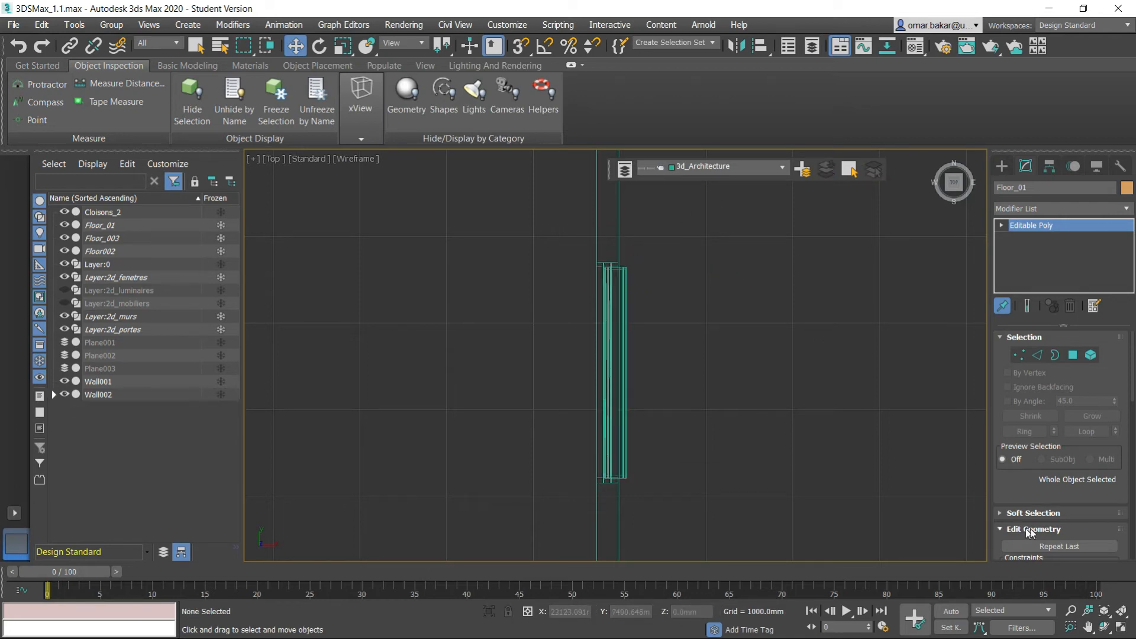
{"action": "left_click", "coordinate": [1122, 629]}
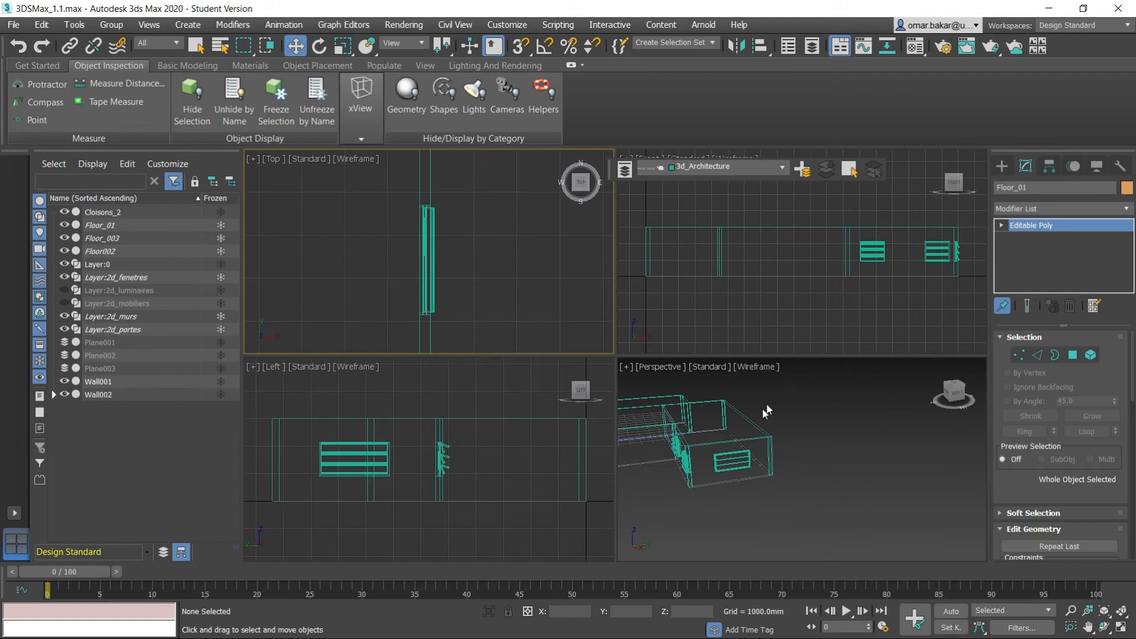
In the top view, clone the awning window in the lower wall nearest the outer corner as an independent copy.
{"action": "middle_click_drag", "start_coordinate": [776, 496], "coordinate": [823, 515], "text": "alt"}
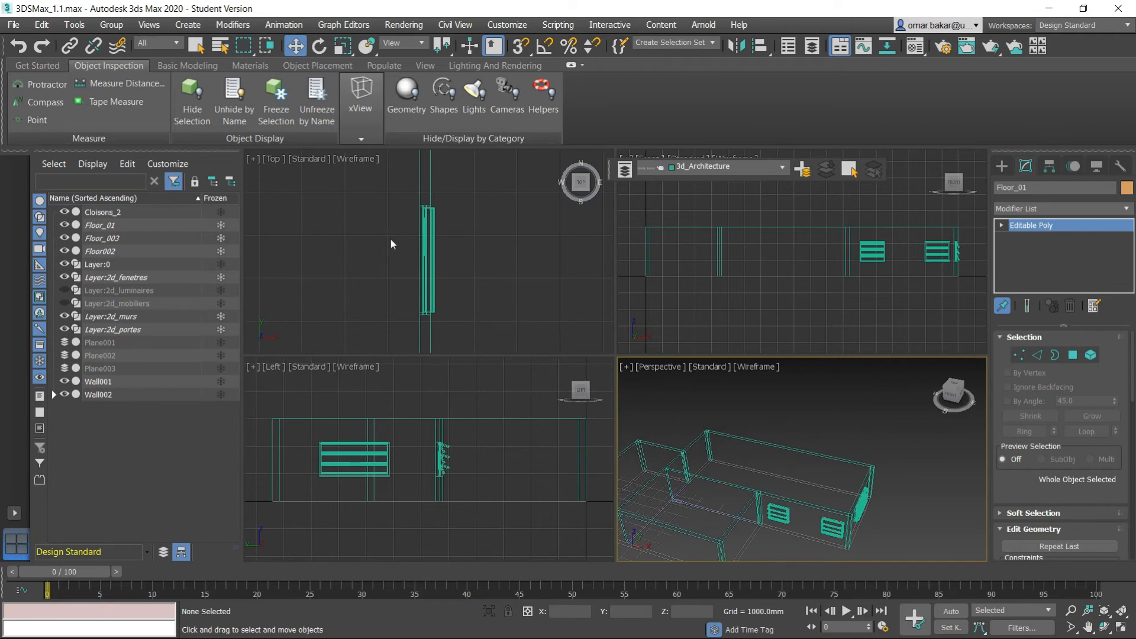
{"action": "scroll", "coordinate": [405, 226], "scroll_direction": "down", "scroll_amount": 3}
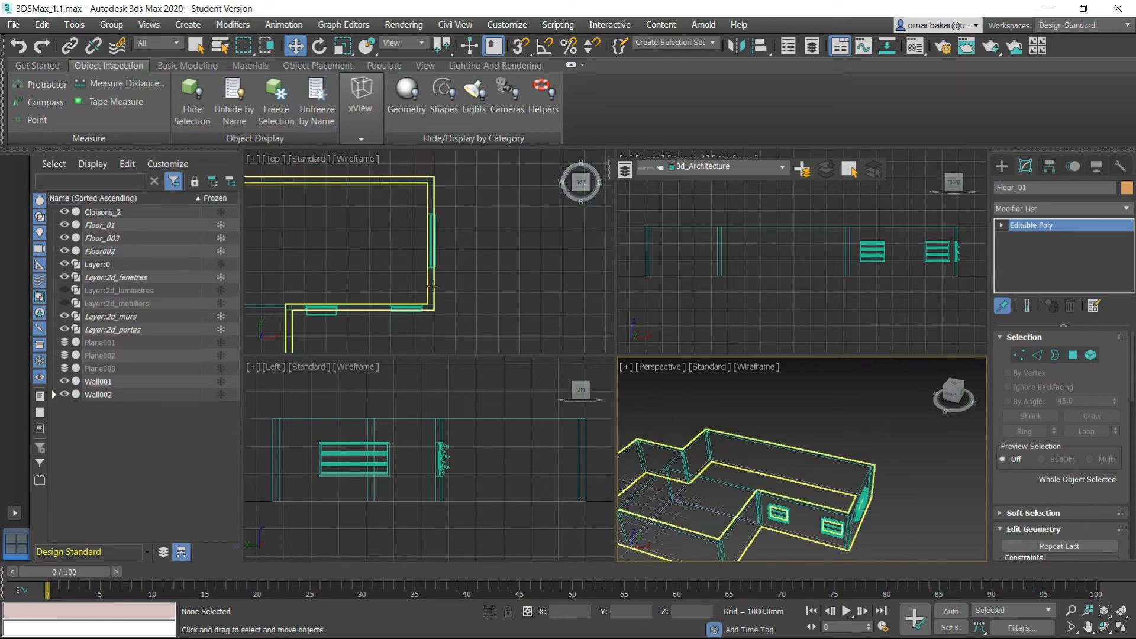
{"action": "middle_click_drag", "start_coordinate": [357, 239], "coordinate": [410, 240]}
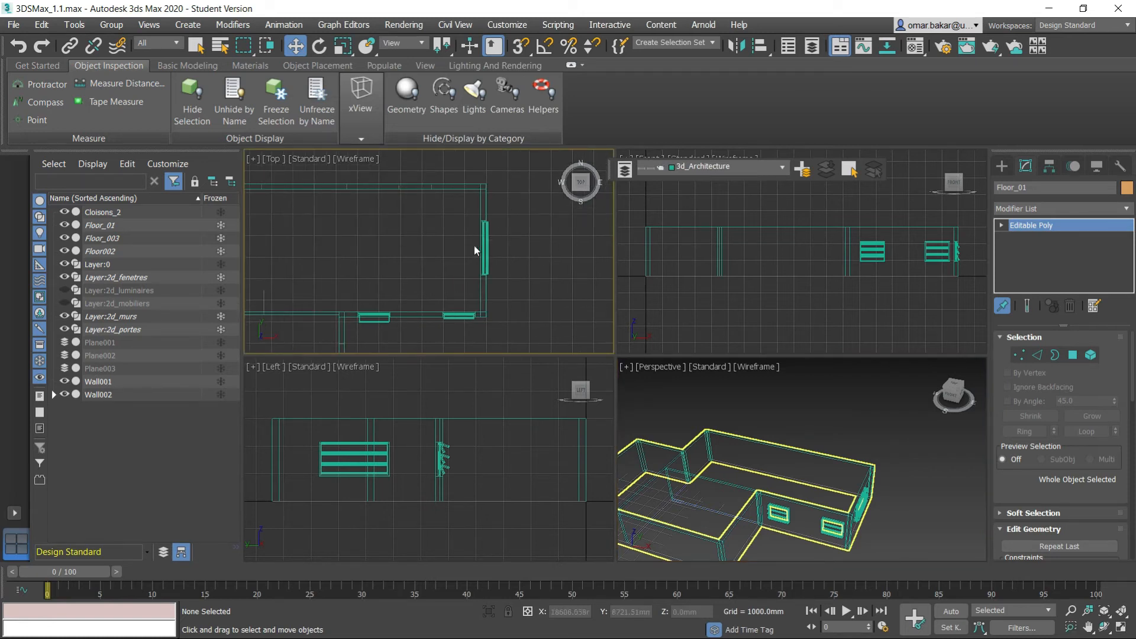
{"action": "left_click", "coordinate": [1122, 628]}
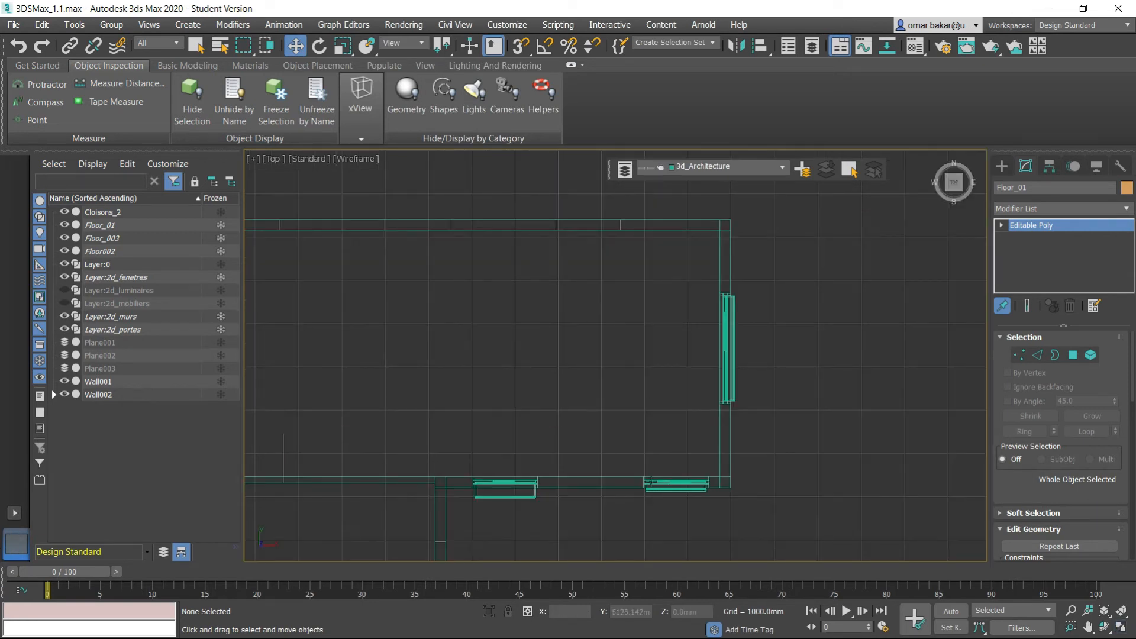
{"action": "left_click", "coordinate": [196, 45]}
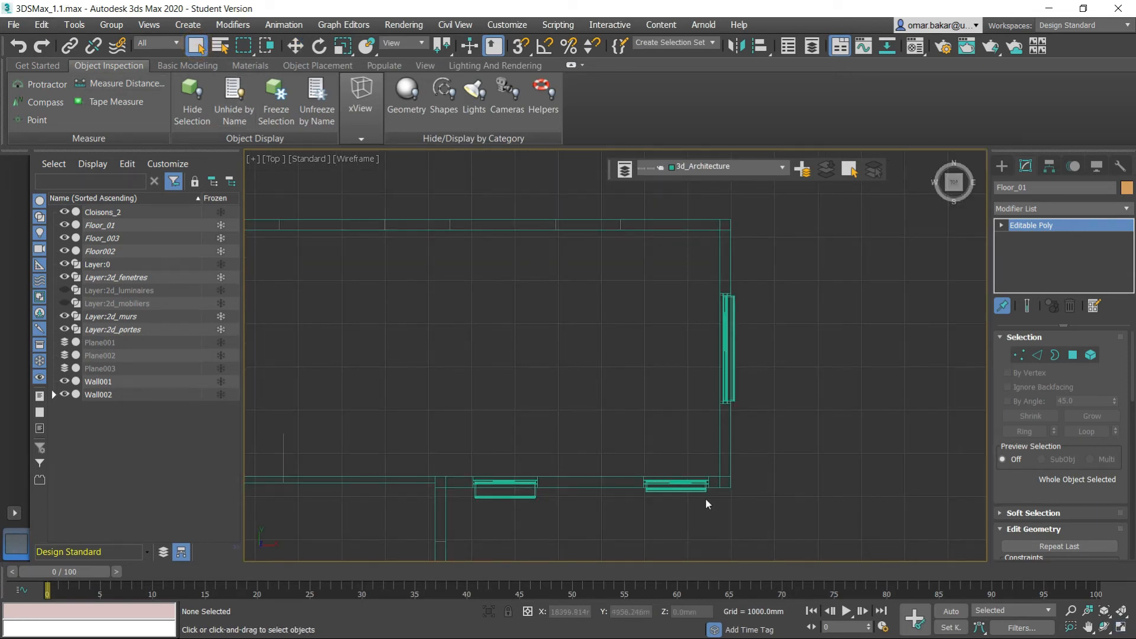
{"action": "left_click", "coordinate": [674, 489]}
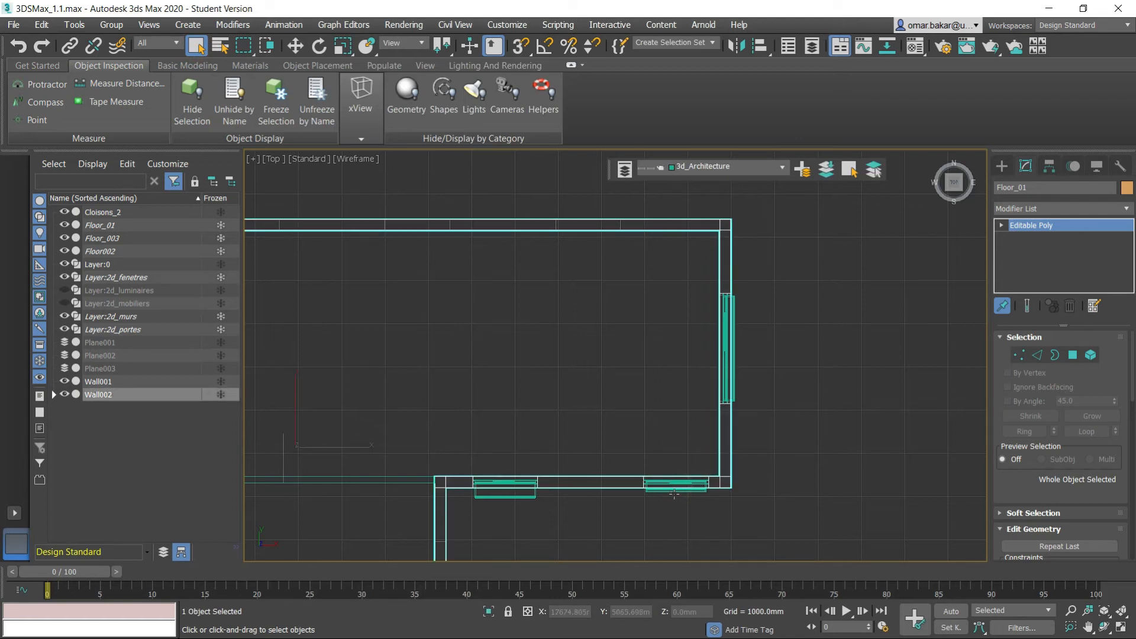
{"action": "left_click", "coordinate": [674, 490]}
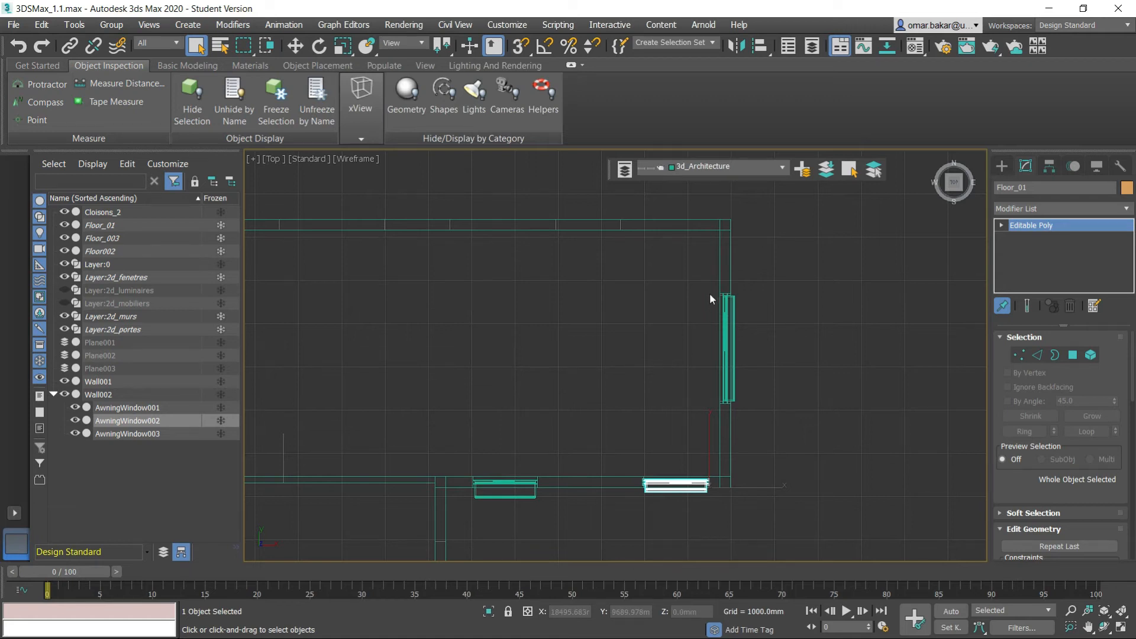
{"action": "key", "text": "ctrl+v"}
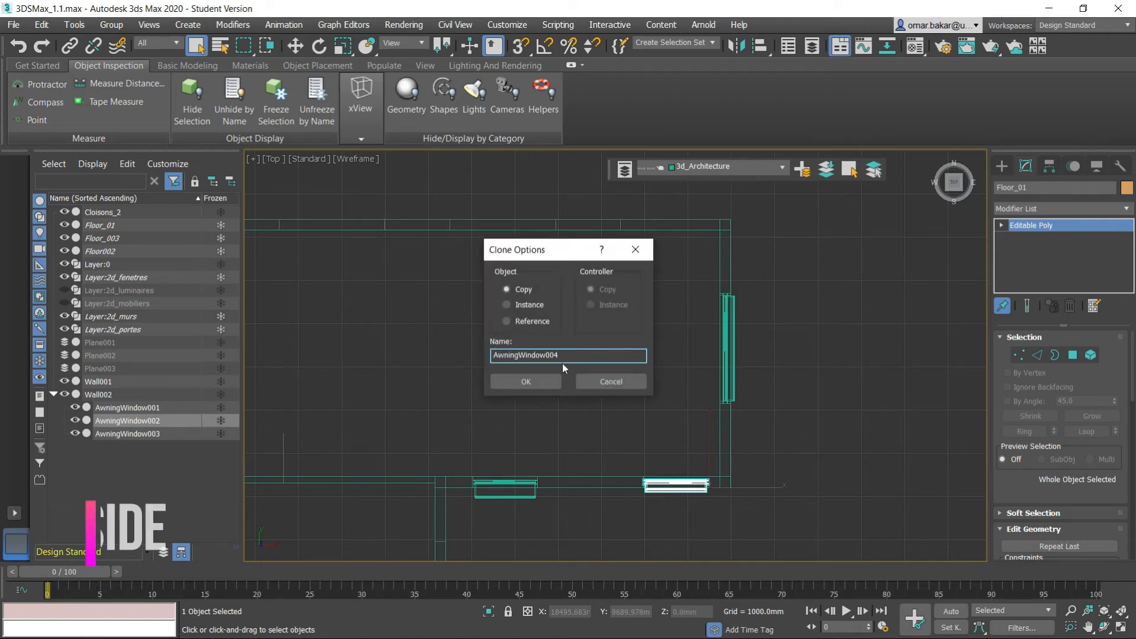
{"action": "left_click", "coordinate": [527, 382]}
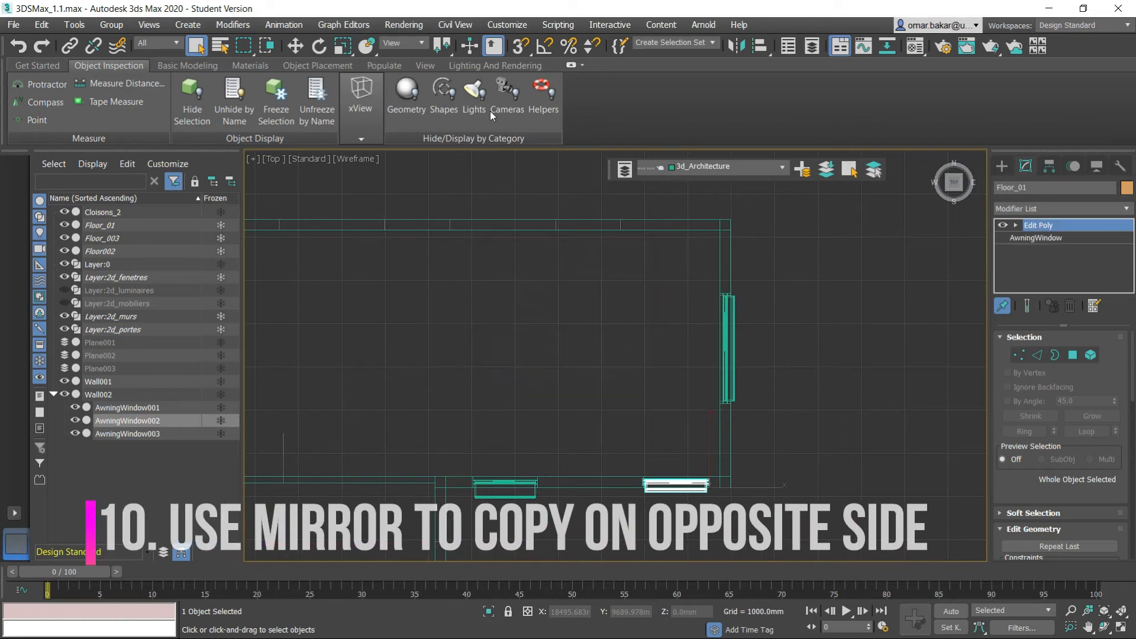
Mirror the cloned window on the Y axis with no clone and an offset of 4000 mm.
{"action": "left_click", "coordinate": [737, 47]}
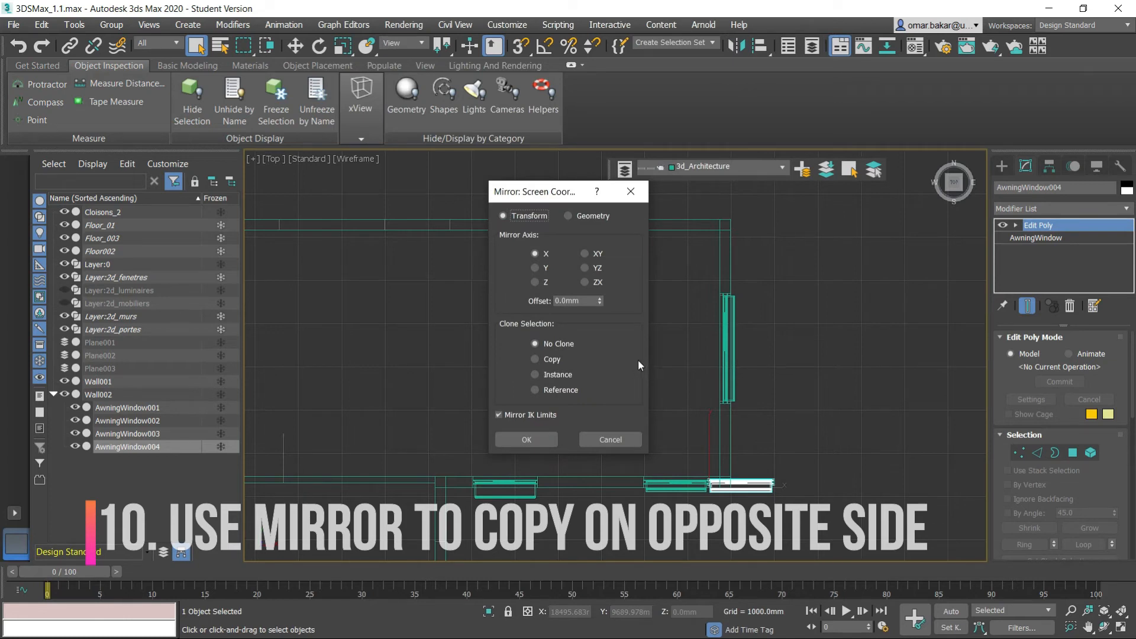
{"action": "left_click", "coordinate": [536, 269]}
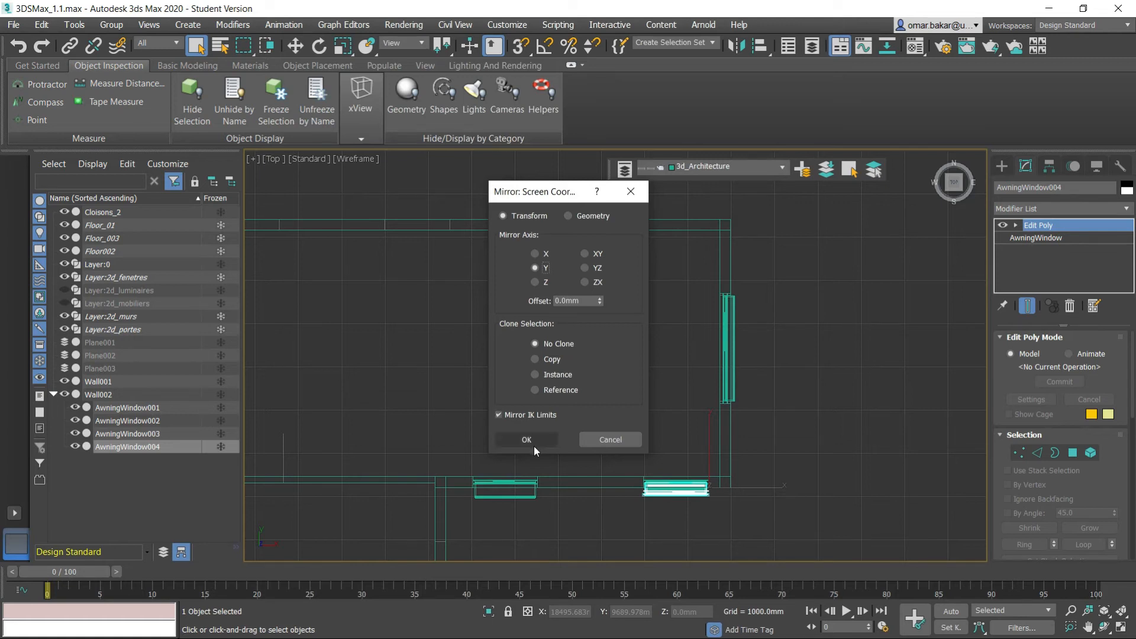
{"action": "left_click_drag", "start_coordinate": [601, 302], "coordinate": [595, 96]}
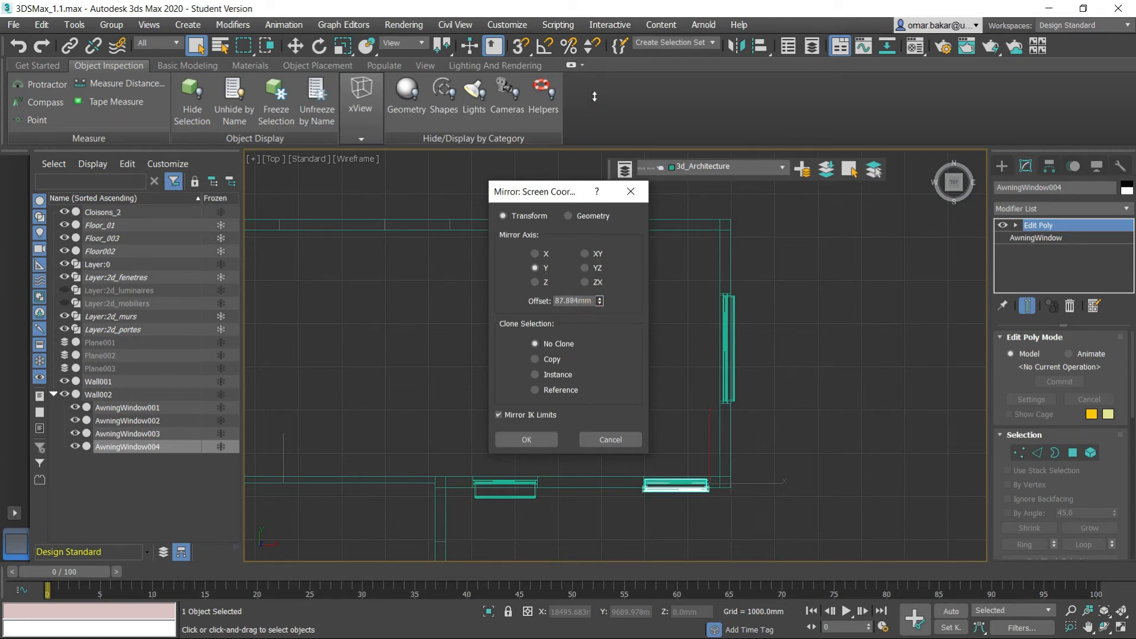
{"action": "left_click_drag", "start_coordinate": [579, 298], "coordinate": [548, 298]}
{"action": "type", "text": "4000.0mm"}
{"action": "key", "text": "Return"}
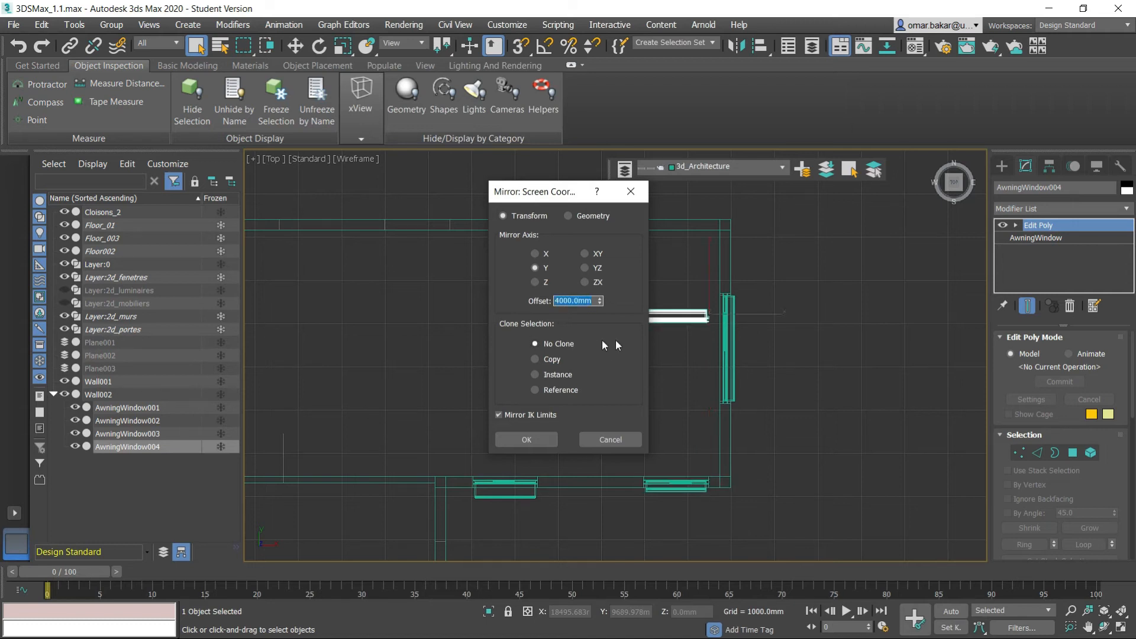
{"action": "left_click", "coordinate": [546, 439]}
With snapping on, move the mirrored window onto the upper wall and snap it to the opening nearest the corner.
{"action": "scroll", "coordinate": [690, 334], "scroll_direction": "up", "scroll_amount": 4}
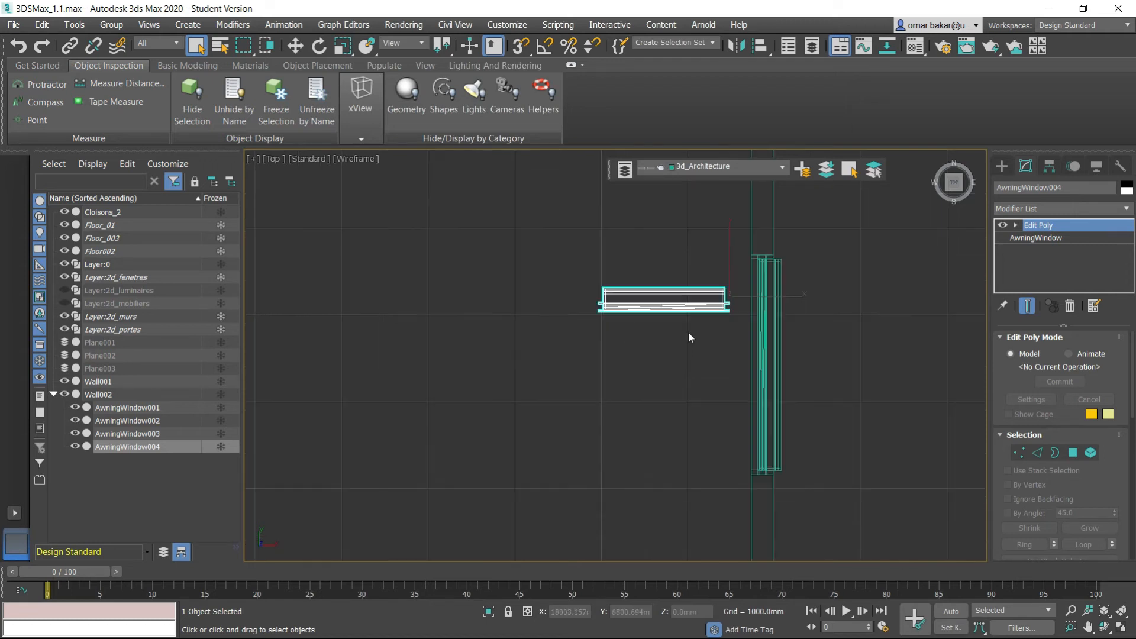
{"action": "middle_click_drag", "start_coordinate": [679, 349], "coordinate": [664, 392]}
{"action": "scroll", "coordinate": [680, 347], "scroll_direction": "up", "scroll_amount": 4}
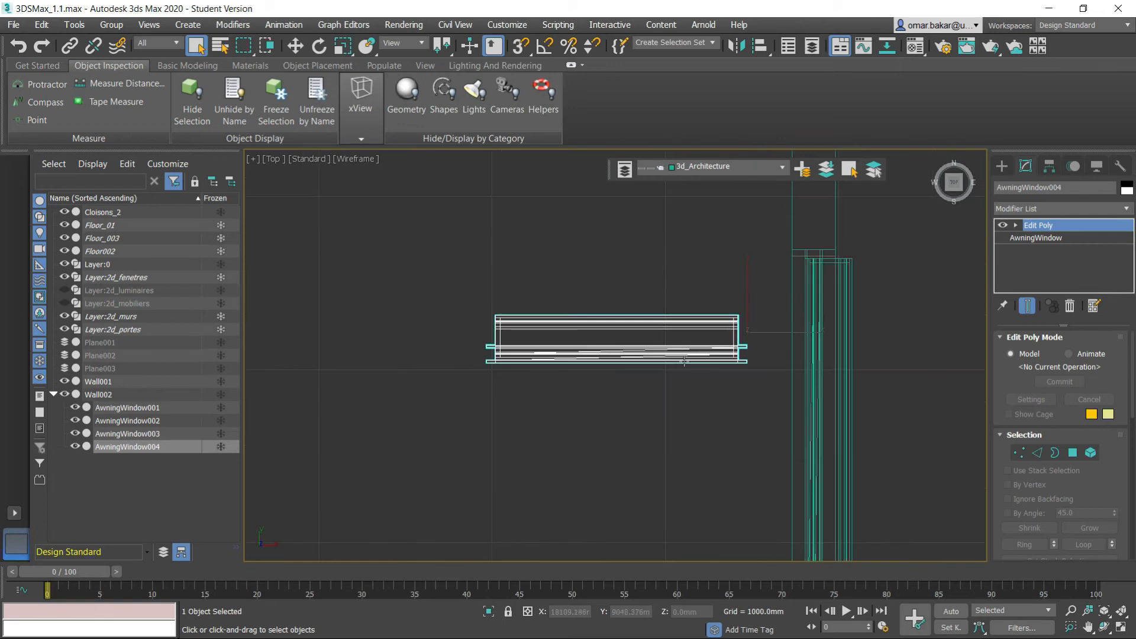
{"action": "middle_click_drag", "start_coordinate": [680, 354], "coordinate": [522, 345]}
{"action": "scroll", "coordinate": [719, 420], "scroll_direction": "down", "scroll_amount": 4}
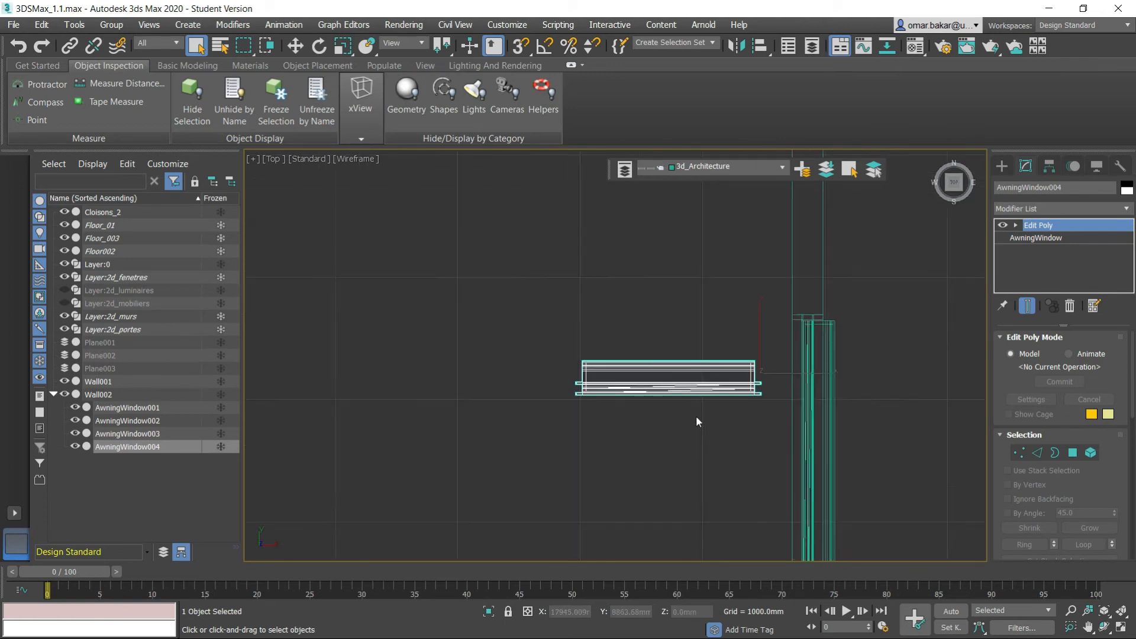
{"action": "left_click", "coordinate": [295, 46]}
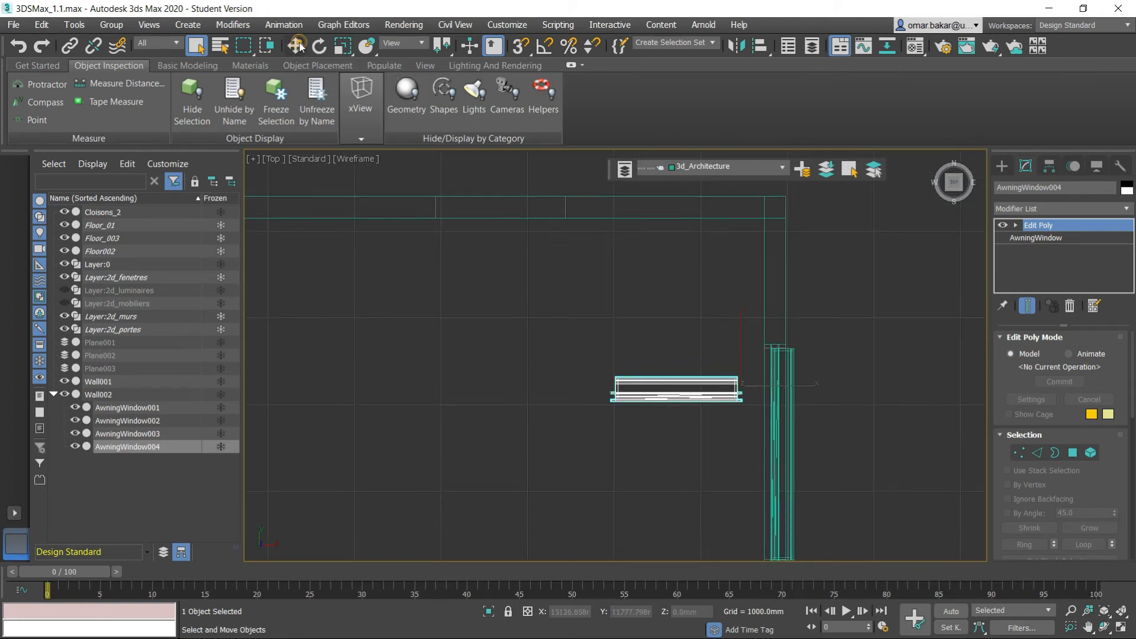
{"action": "left_click", "coordinate": [520, 47]}
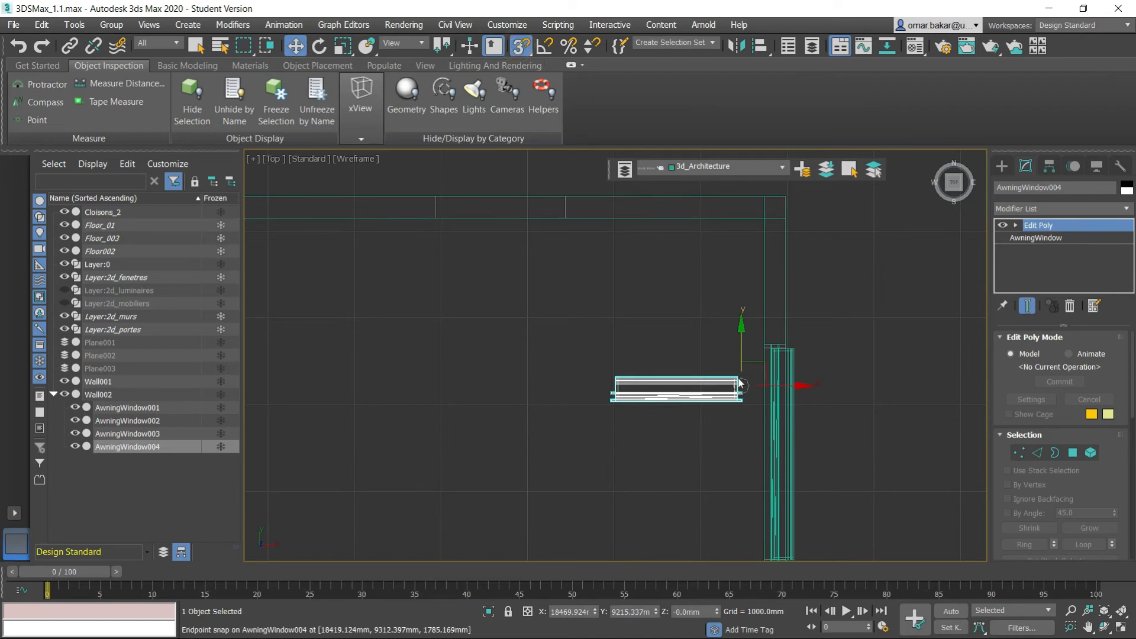
{"action": "left_click_drag", "start_coordinate": [757, 362], "coordinate": [568, 195]}
{"action": "middle_click_drag", "start_coordinate": [593, 375], "coordinate": [827, 458]}
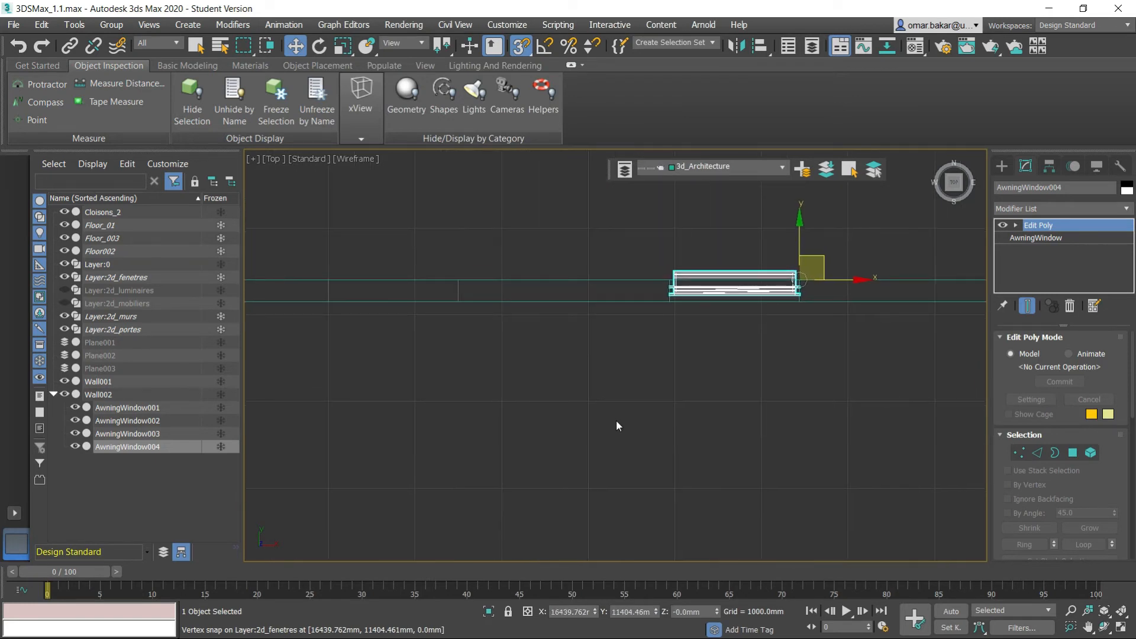
{"action": "scroll", "coordinate": [616, 420], "scroll_direction": "down", "scroll_amount": 3}
{"action": "middle_click_drag", "start_coordinate": [628, 423], "coordinate": [677, 407]}
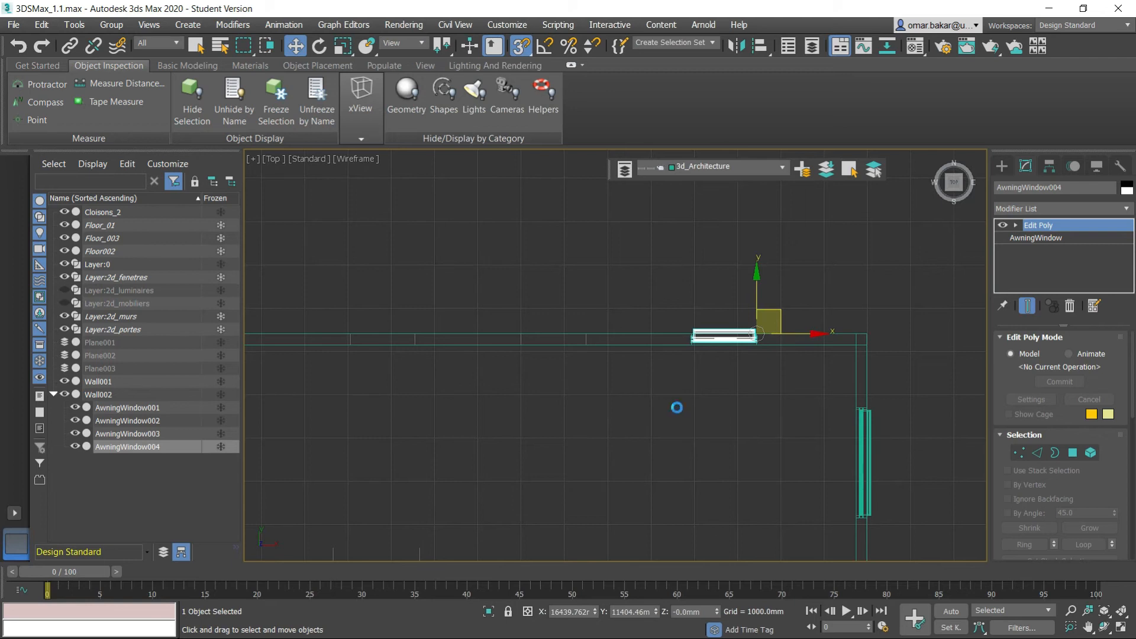
Clone the upper wall's window twice as copies and snap one copy into each of the next two openings along that wall.
{"action": "key", "text": "ctrl+v"}
{"action": "left_click", "coordinate": [524, 382]}
{"action": "left_click_drag", "start_coordinate": [759, 335], "coordinate": [587, 336]}
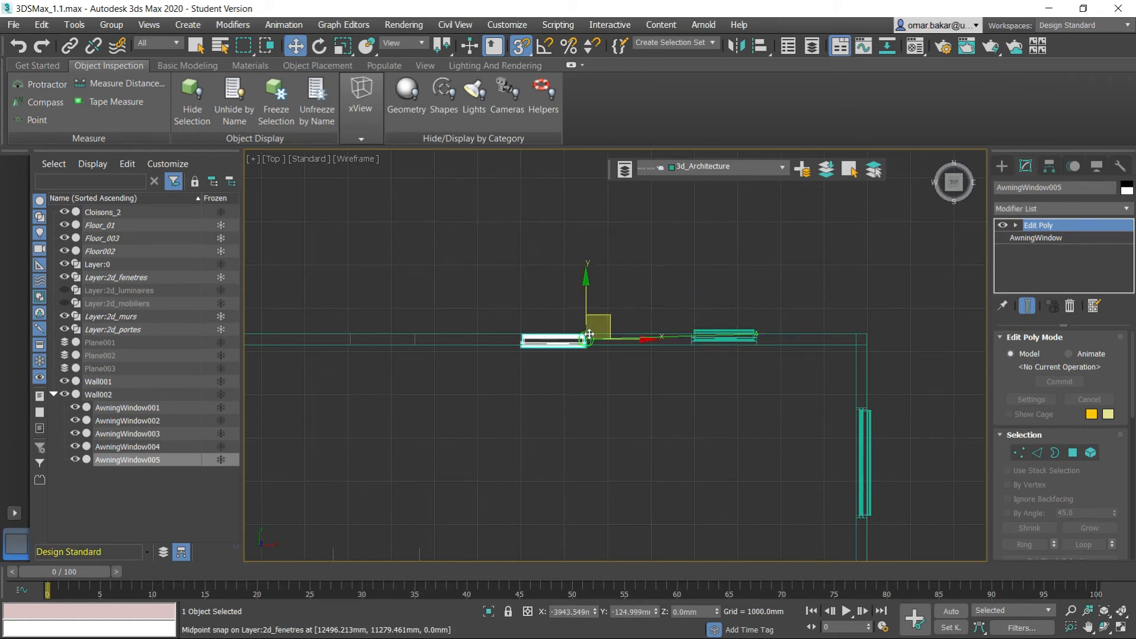
{"action": "key", "text": "ctrl+v"}
{"action": "left_click", "coordinate": [538, 380]}
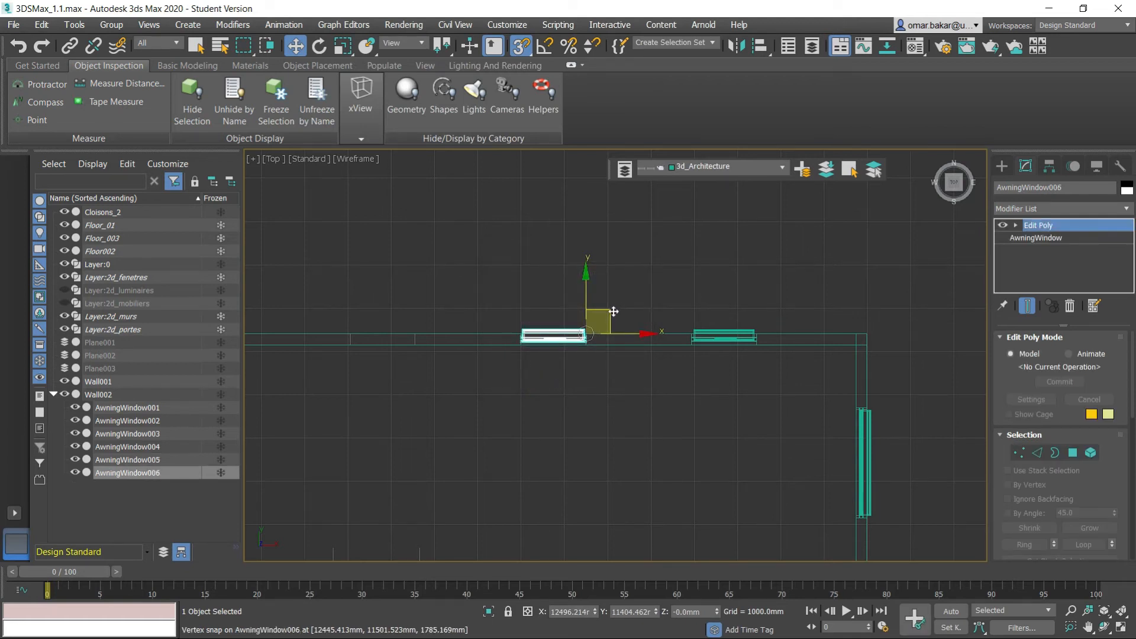
{"action": "left_click_drag", "start_coordinate": [610, 310], "coordinate": [416, 334]}
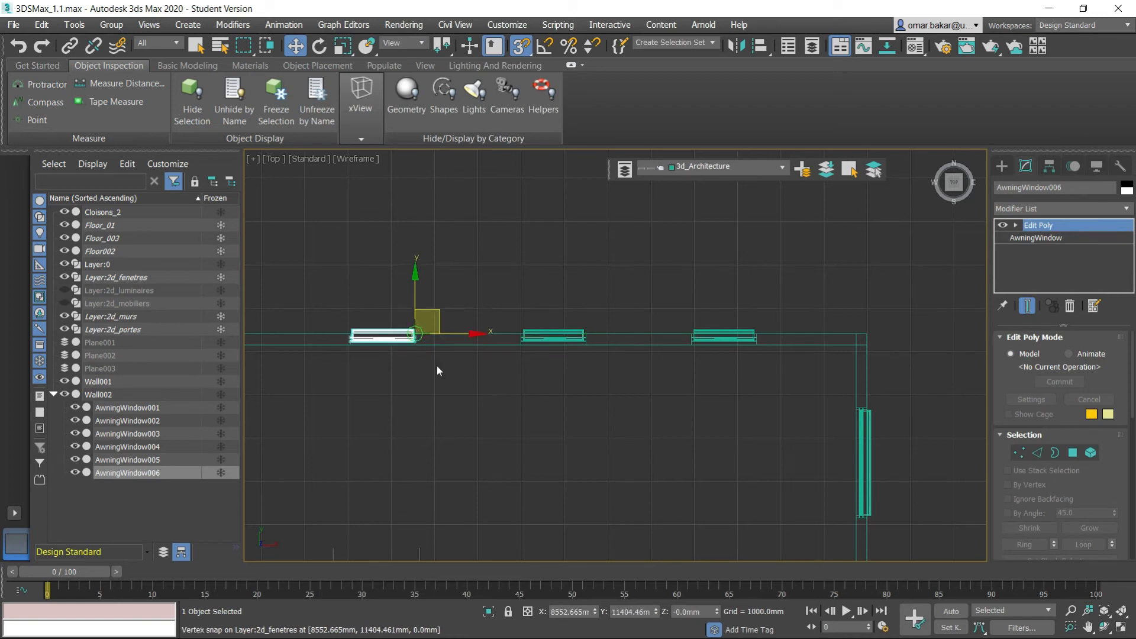
Examine the third upper-wall window's fit at its opening and the remaining openings in the floor plan.
{"action": "scroll", "coordinate": [423, 330], "scroll_direction": "up", "scroll_amount": 5}
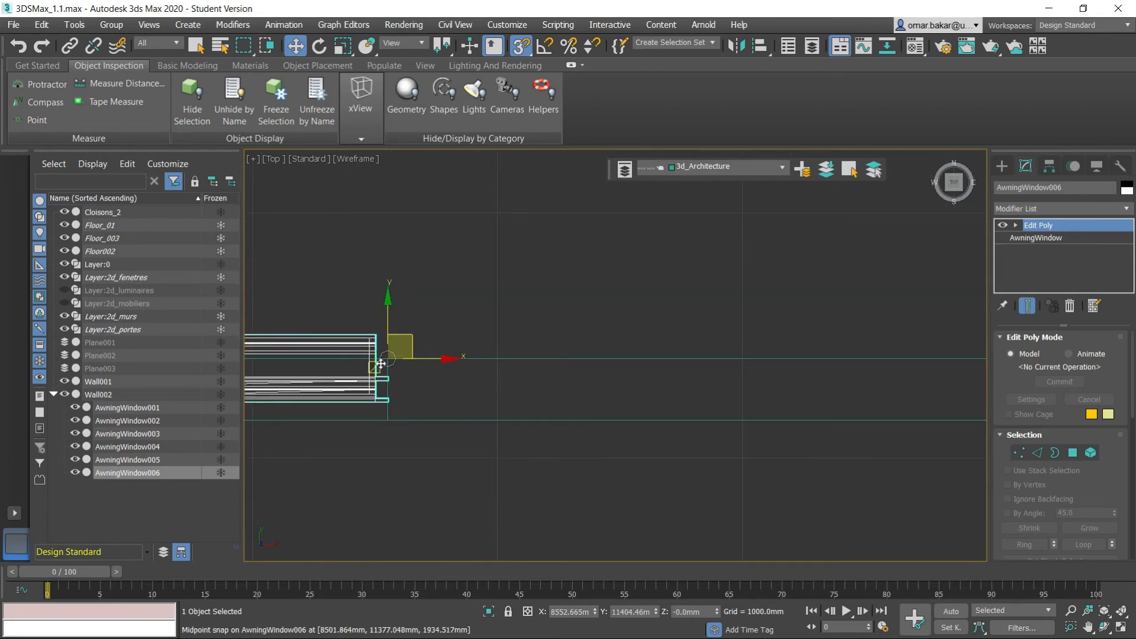
{"action": "scroll", "coordinate": [489, 385], "scroll_direction": "down", "scroll_amount": 3}
{"action": "scroll", "coordinate": [488, 384], "scroll_direction": "down", "scroll_amount": 3}
{"action": "middle_click_drag", "start_coordinate": [459, 426], "coordinate": [546, 311]}
{"action": "scroll", "coordinate": [532, 360], "scroll_direction": "down", "scroll_amount": 4}
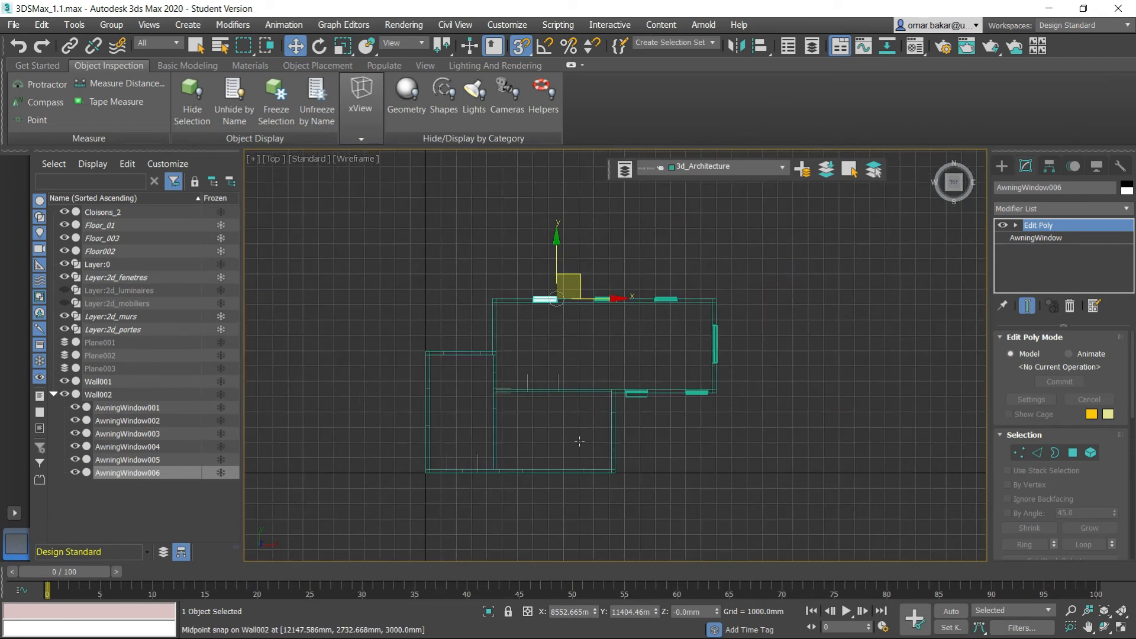
{"action": "scroll", "coordinate": [548, 418], "scroll_direction": "up", "scroll_amount": 5}
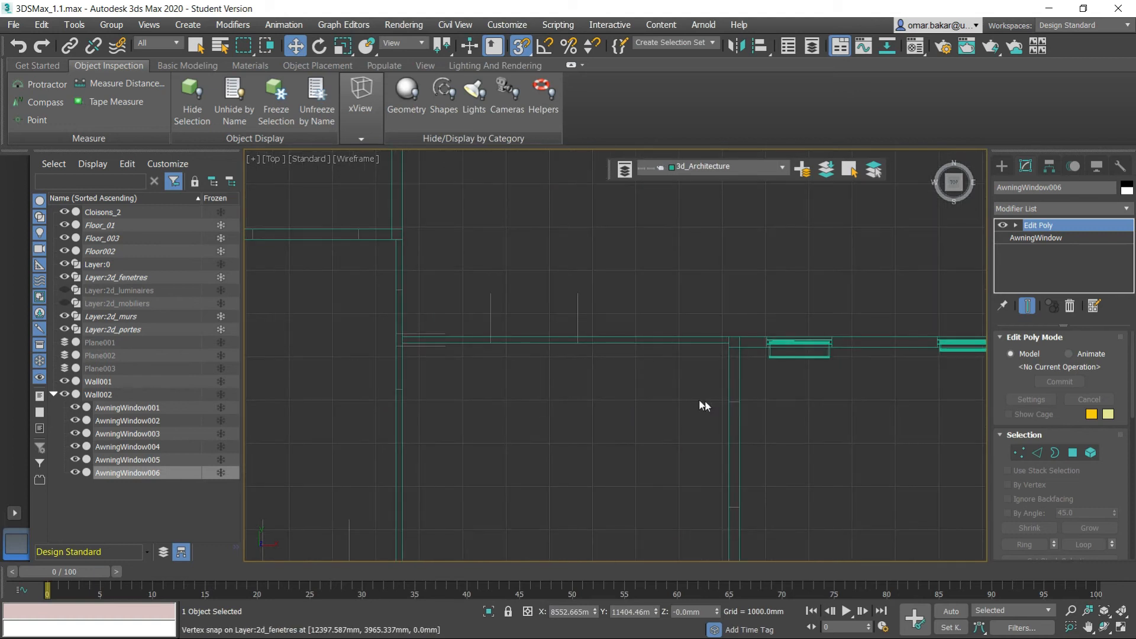
{"action": "scroll", "coordinate": [673, 398], "scroll_direction": "down", "scroll_amount": 2}
{"action": "middle_click_drag", "start_coordinate": [628, 414], "coordinate": [571, 451]}
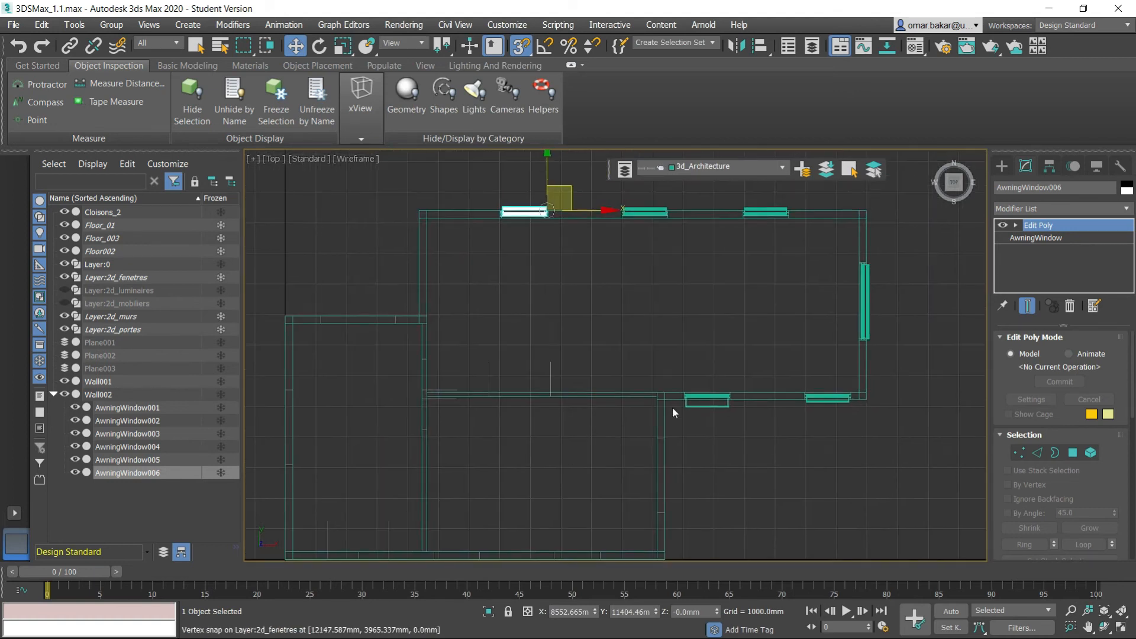
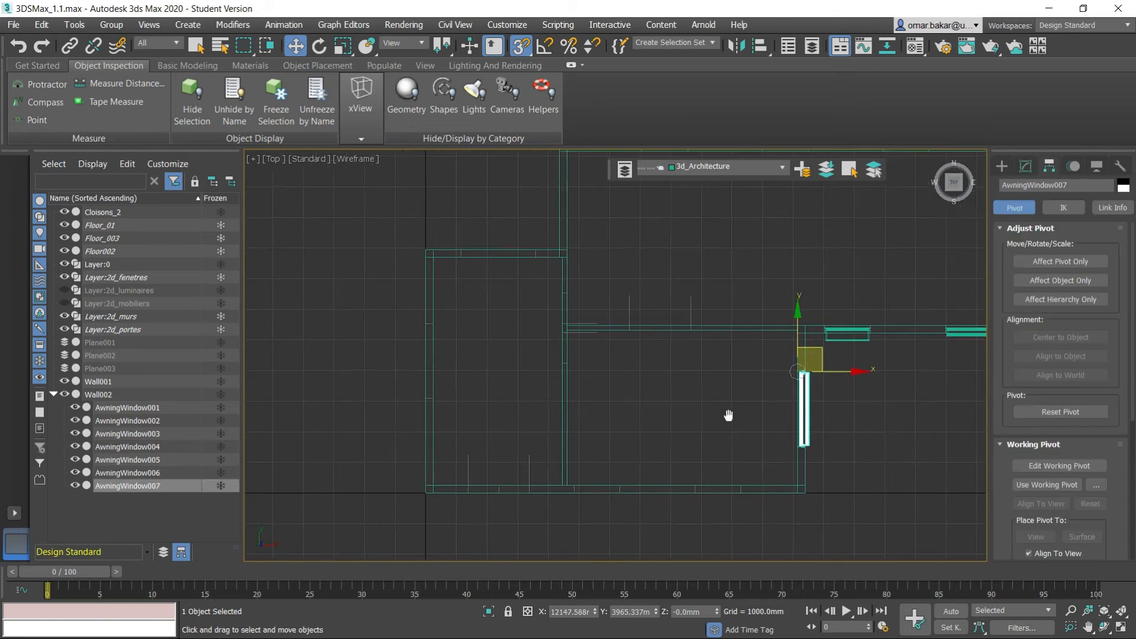
Examine how the vertical awning window beside the lower room aligns with its wall opening.
{"action": "scroll", "coordinate": [737, 432], "scroll_direction": "up", "scroll_amount": 2}
{"action": "middle_click_drag", "start_coordinate": [745, 452], "coordinate": [593, 406]}
{"action": "scroll", "coordinate": [712, 330], "scroll_direction": "up", "scroll_amount": 10}
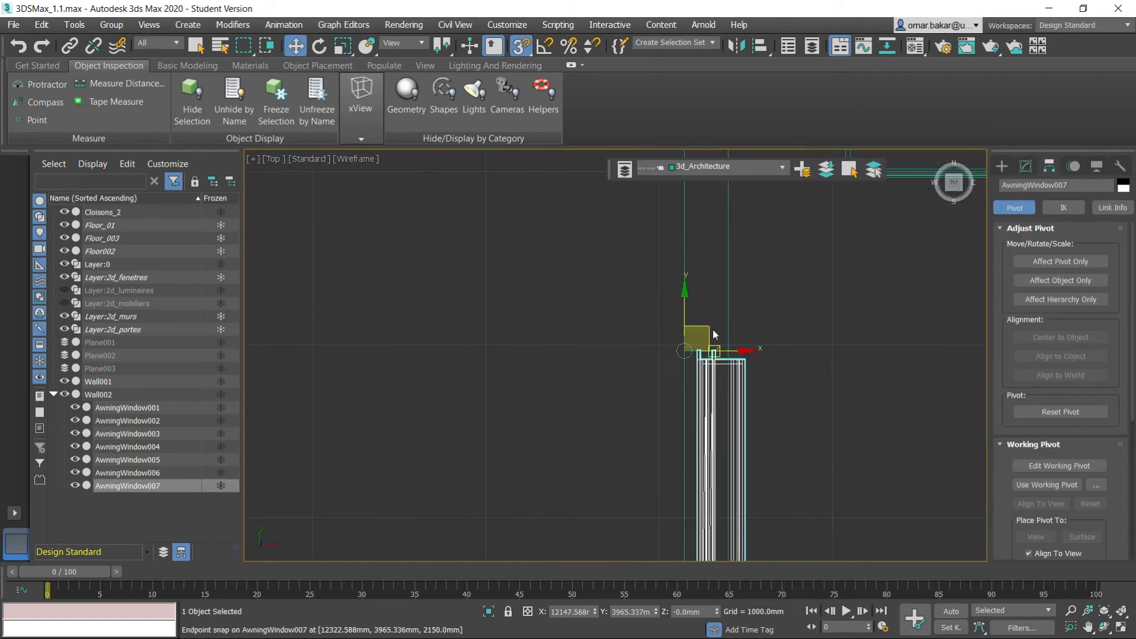
{"action": "scroll", "coordinate": [707, 348], "scroll_direction": "down", "scroll_amount": 7}
{"action": "scroll", "coordinate": [707, 342], "scroll_direction": "down", "scroll_amount": 5}
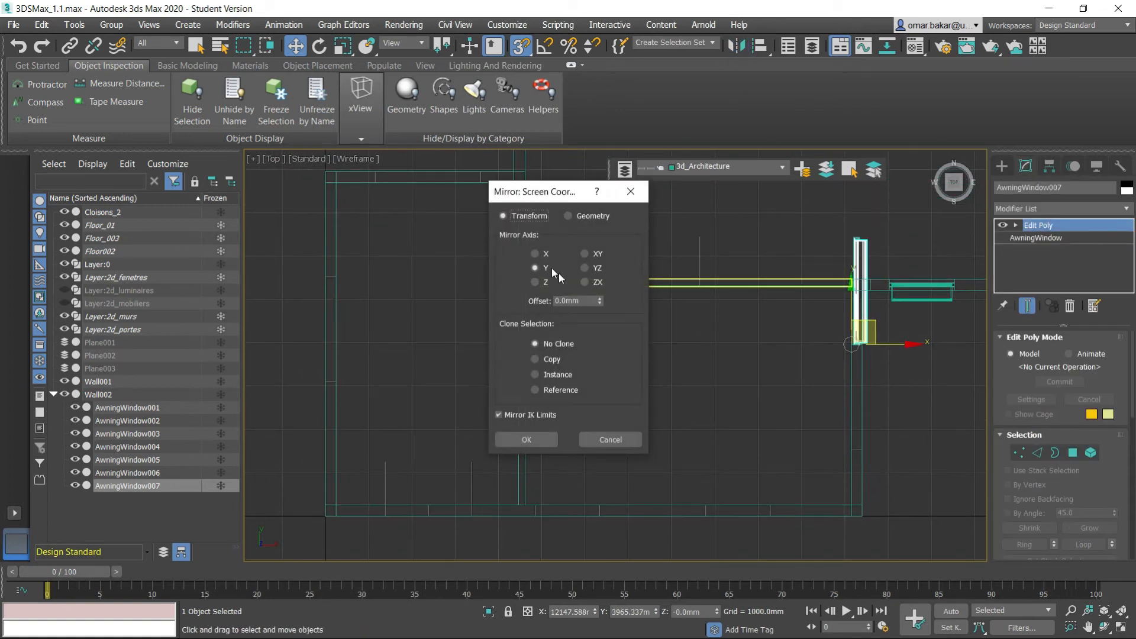
Mirror the vertical awning window about the X axis as a copy, offsetting it inward from the original.
{"action": "left_click", "coordinate": [535, 255]}
{"action": "left_click_drag", "start_coordinate": [599, 302], "coordinate": [641, 49]}
{"action": "left_click", "coordinate": [535, 359]}
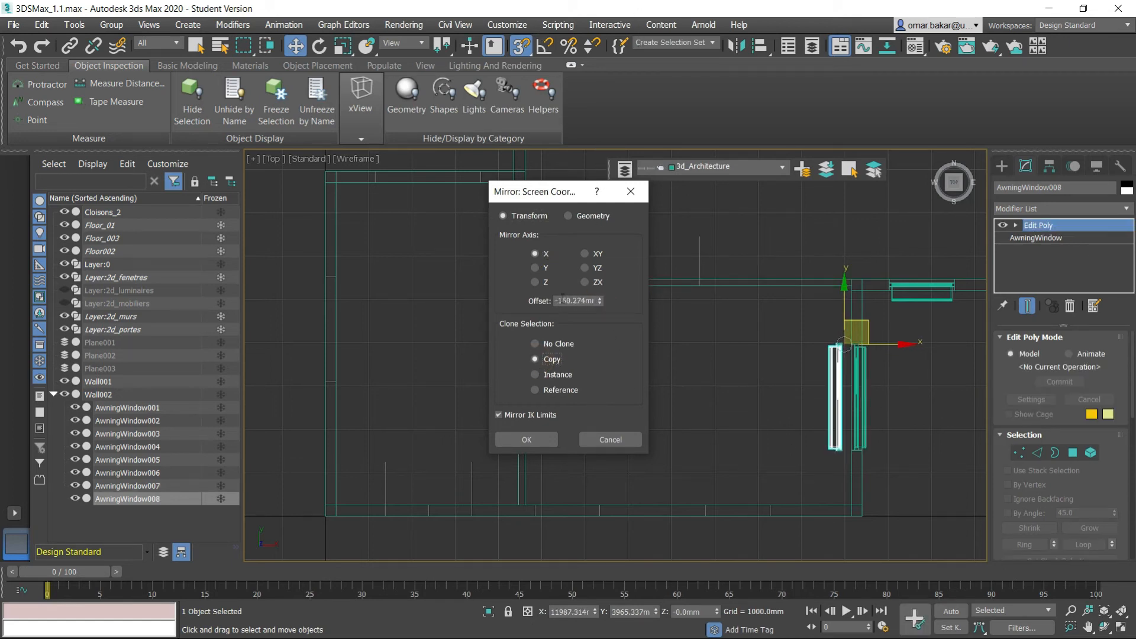
{"action": "left_click_drag", "start_coordinate": [598, 303], "coordinate": [541, 487]}
{"action": "left_click", "coordinate": [527, 440]}
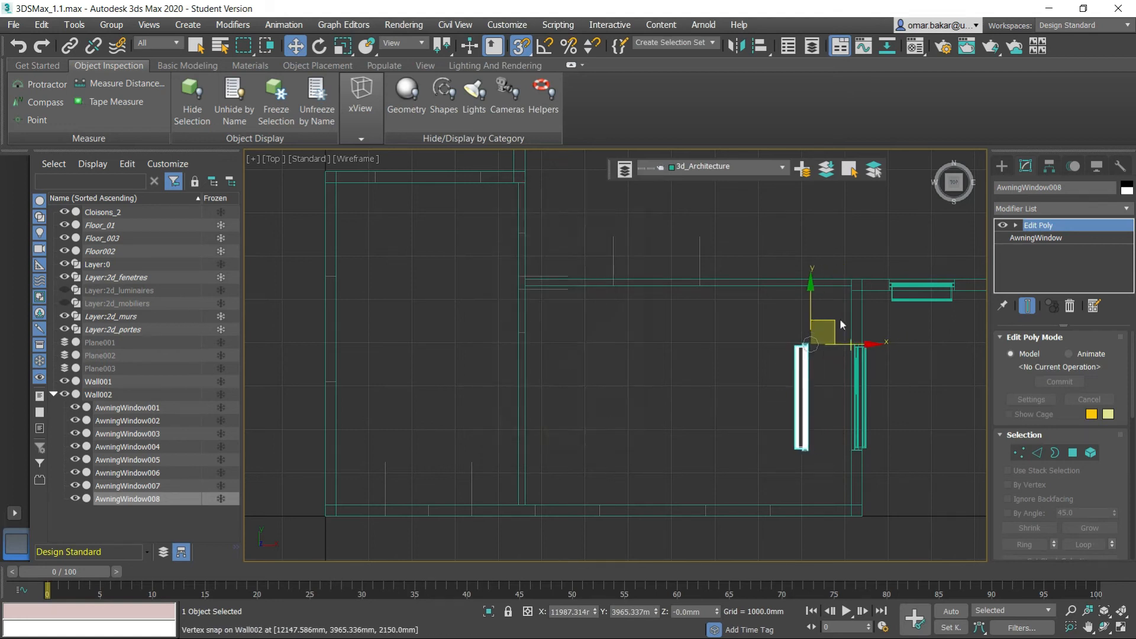
Move the mirrored window copy across the plan and snap it into the opening in the far outer wall of the narrow room.
{"action": "left_click_drag", "start_coordinate": [833, 324], "coordinate": [336, 277]}
{"action": "scroll", "coordinate": [333, 275], "scroll_direction": "up", "scroll_amount": 10}
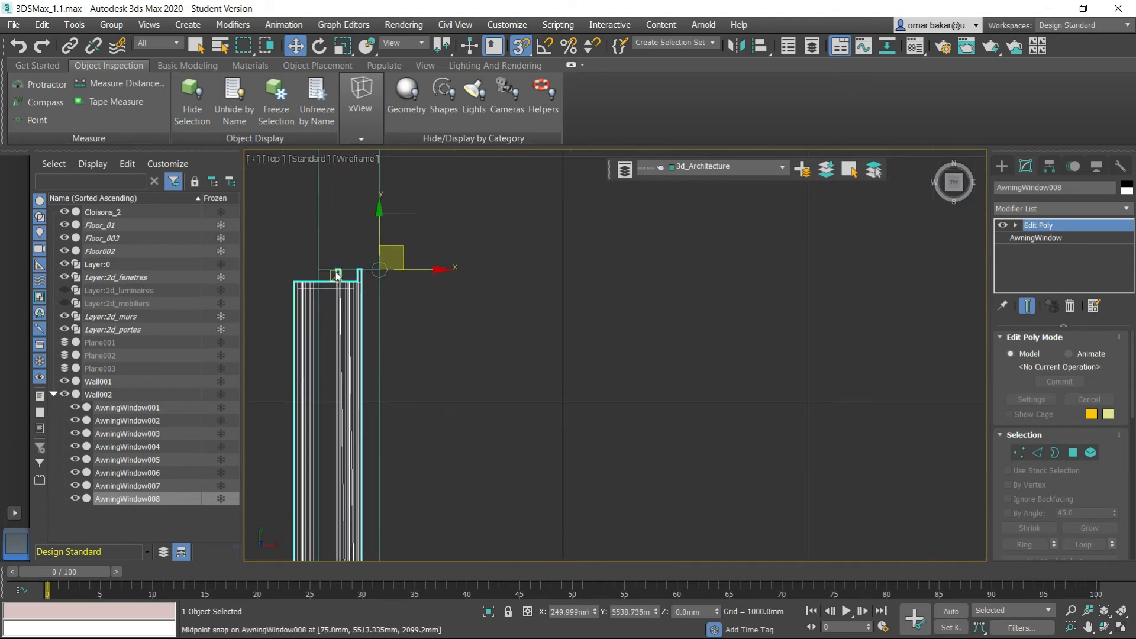
{"action": "scroll", "coordinate": [495, 283], "scroll_direction": "down", "scroll_amount": 5}
{"action": "middle_click_drag", "start_coordinate": [627, 424], "coordinate": [528, 404]}
{"action": "scroll", "coordinate": [528, 404], "scroll_direction": "down", "scroll_amount": 7}
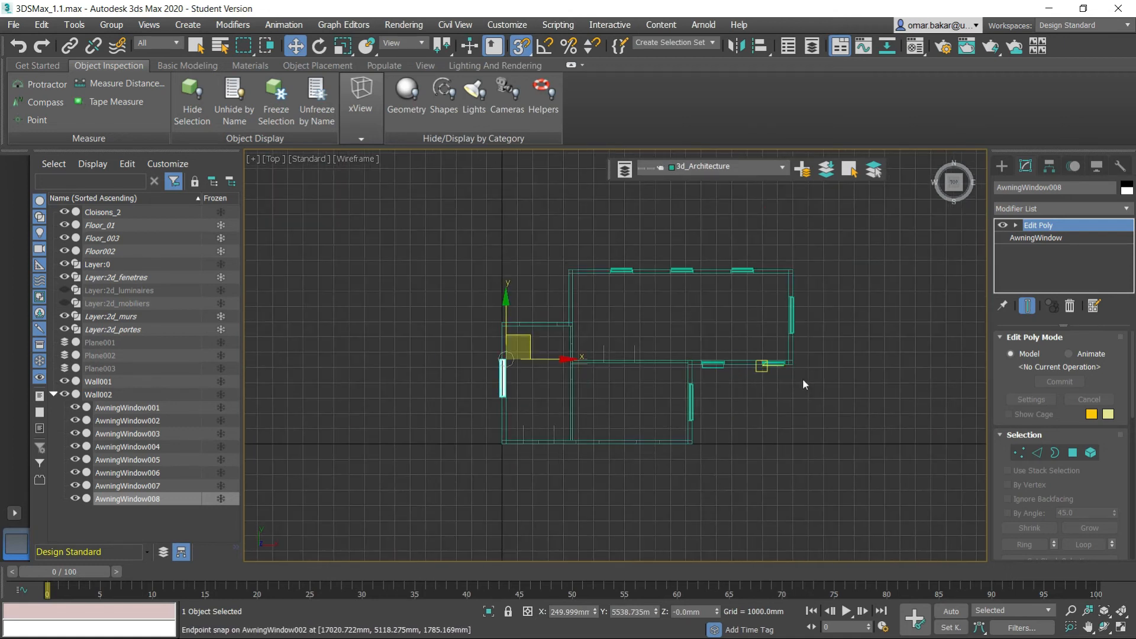
Clone the horizontal window beside the lower room as a copy and snap it to the nearest opening in the lowest wall.
{"action": "left_click", "coordinate": [195, 45]}
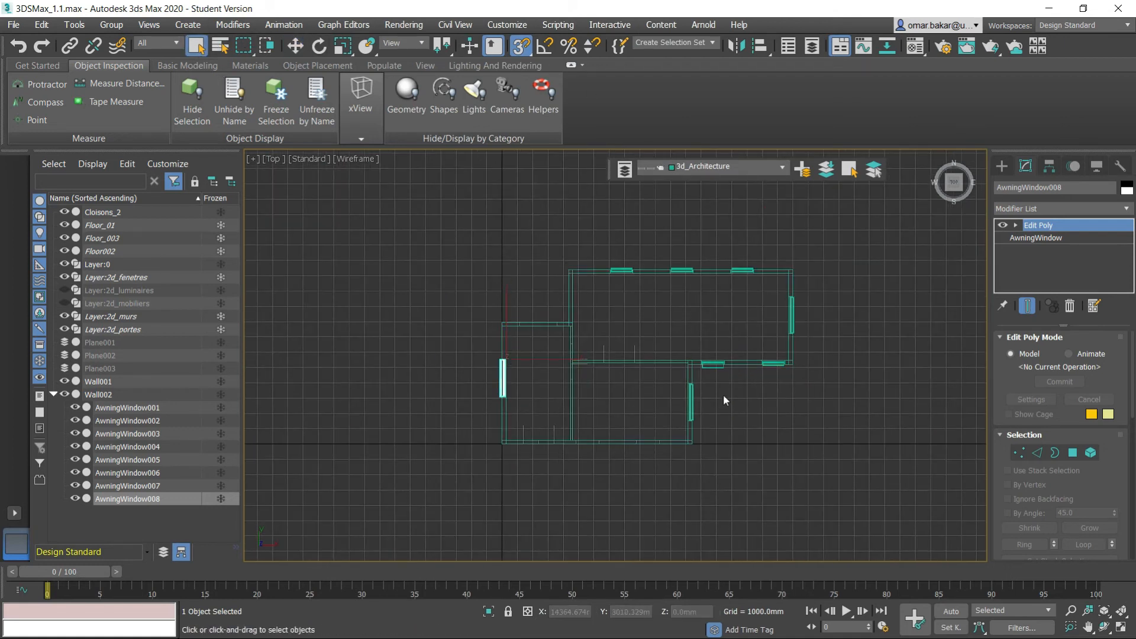
{"action": "scroll", "coordinate": [723, 394], "scroll_direction": "up", "scroll_amount": 6}
{"action": "left_click", "coordinate": [701, 283]}
{"action": "scroll", "coordinate": [714, 328], "scroll_direction": "down", "scroll_amount": 2}
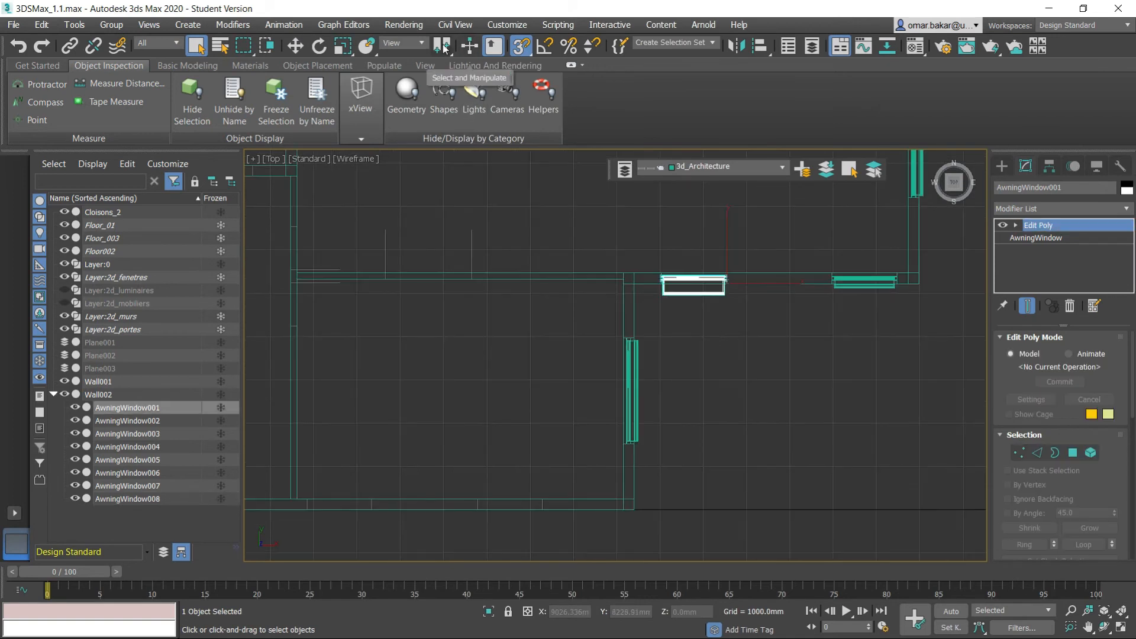
{"action": "left_click", "coordinate": [296, 46]}
{"action": "key", "text": "ctrl+v"}
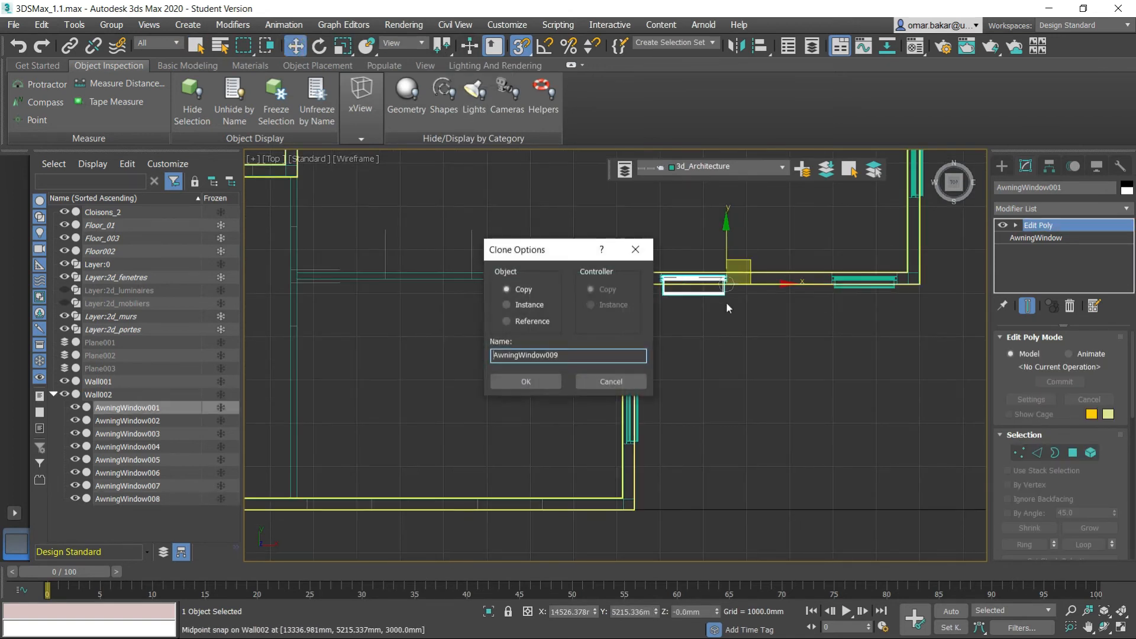
{"action": "left_click", "coordinate": [541, 379]}
{"action": "mouse_move", "coordinate": [750, 269]}
{"action": "left_mouse_down"}
{"action": "mouse_move", "coordinate": [614, 398]}
{"action": "mouse_move", "coordinate": [542, 513]}
{"action": "left_mouse_up"}
{"action": "scroll", "coordinate": [542, 513], "scroll_direction": "up", "scroll_amount": 2}
{"action": "scroll", "coordinate": [541, 512], "scroll_direction": "up", "scroll_amount": 4}
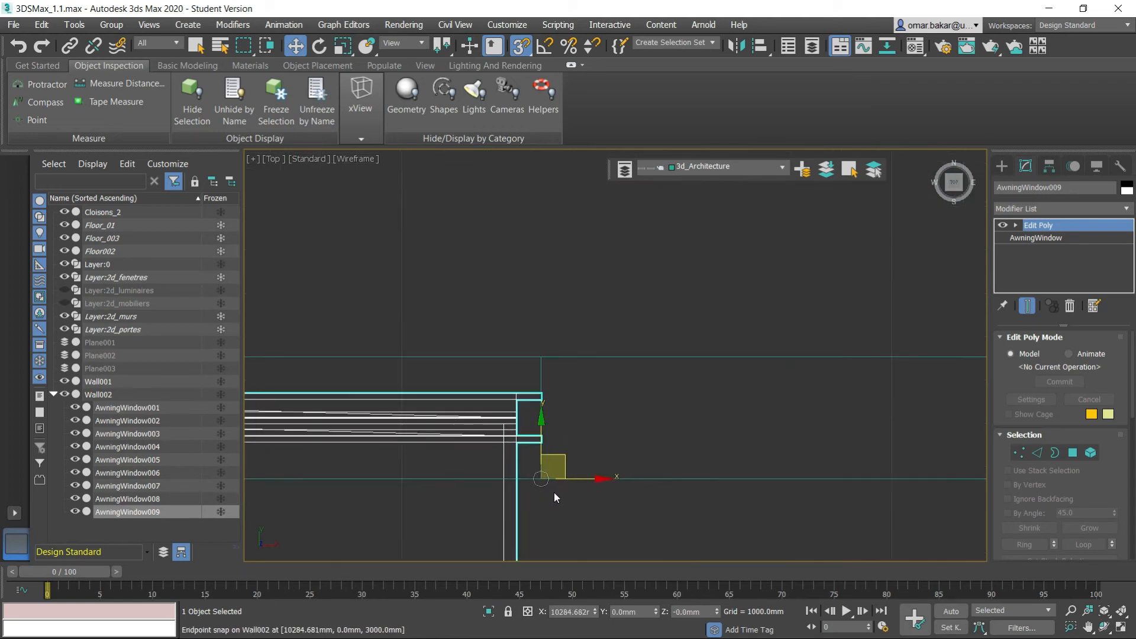
Move only the cloned window's pivot to the inner face of the lowest wall.
{"action": "left_click", "coordinate": [1048, 167]}
{"action": "left_click", "coordinate": [1043, 263]}
{"action": "left_click_drag", "start_coordinate": [561, 455], "coordinate": [560, 283]}
{"action": "scroll", "coordinate": [651, 393], "scroll_direction": "down", "scroll_amount": 5}
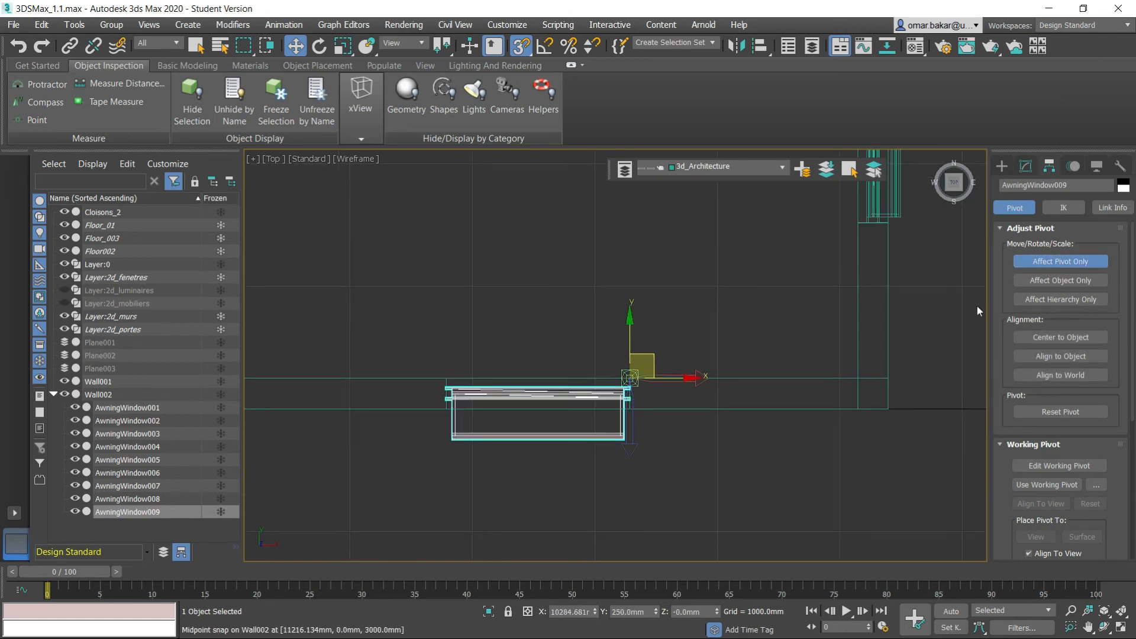
{"action": "left_click", "coordinate": [1030, 261]}
Clone the lowest wall's window as a copy and snap it into the next opening along that wall.
{"action": "scroll", "coordinate": [450, 414], "scroll_direction": "down", "scroll_amount": 5}
{"action": "key", "text": "ctrl+v"}
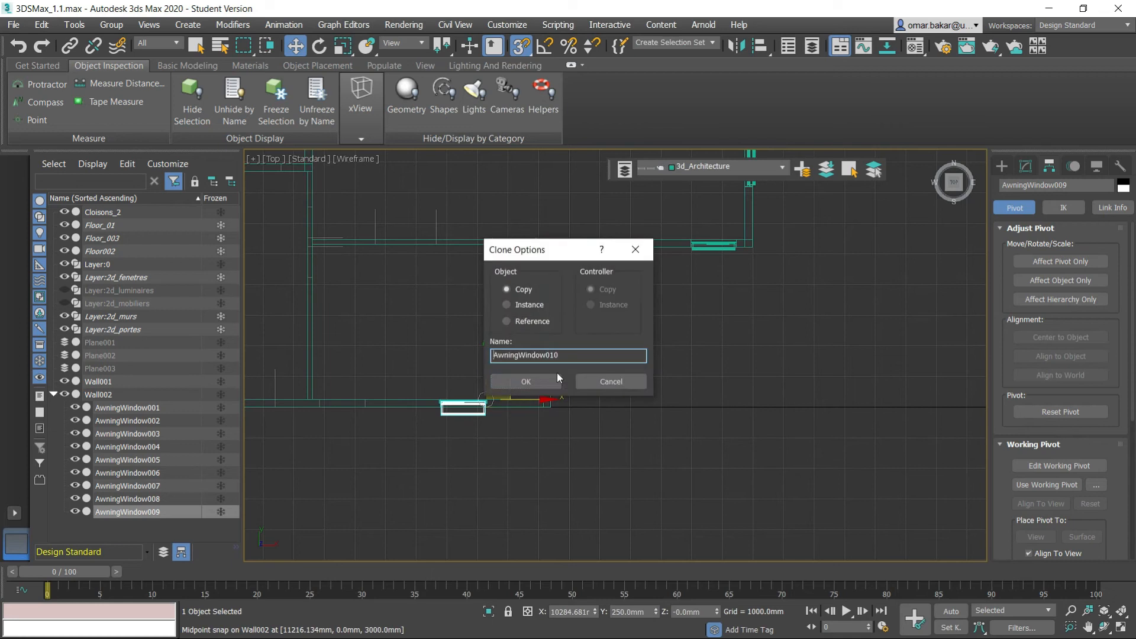
{"action": "left_click", "coordinate": [557, 381]}
{"action": "left_click_drag", "start_coordinate": [504, 382], "coordinate": [342, 408]}
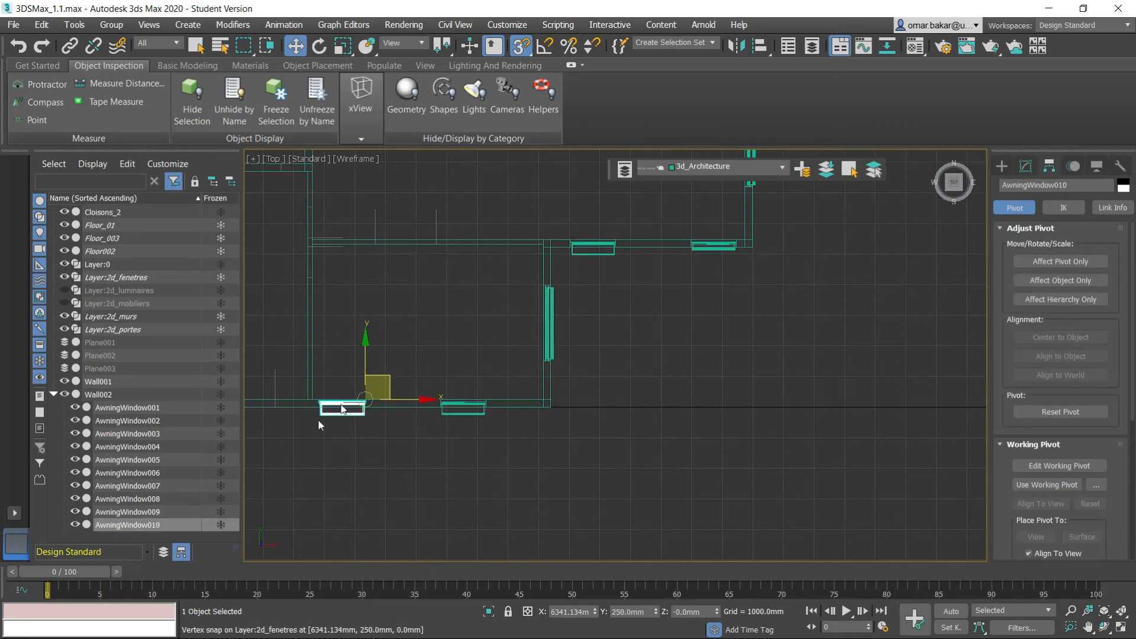
{"action": "scroll", "coordinate": [363, 413], "scroll_direction": "up", "scroll_amount": 4}
{"action": "middle_click_drag", "start_coordinate": [340, 425], "coordinate": [710, 436]}
{"action": "scroll", "coordinate": [677, 431], "scroll_direction": "down", "scroll_amount": 2}
{"action": "scroll", "coordinate": [529, 404], "scroll_direction": "down", "scroll_amount": 2}
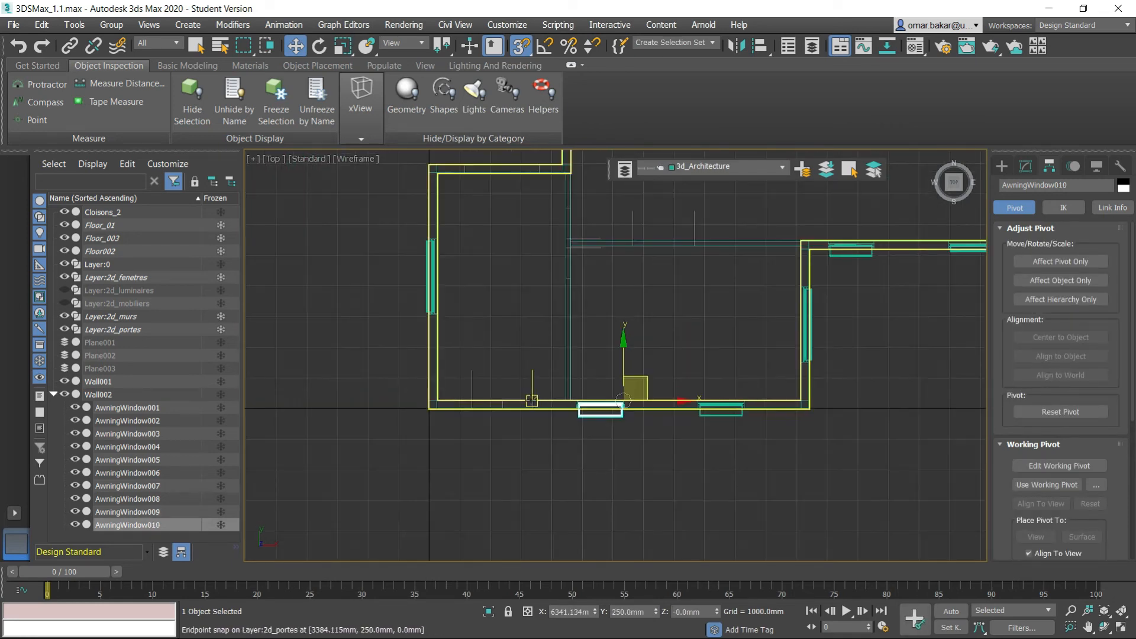
Clone the vertical window in the narrow room's far outer wall as a copy.
{"action": "middle_click_drag", "start_coordinate": [531, 401], "coordinate": [474, 454]}
{"action": "scroll", "coordinate": [383, 318], "scroll_direction": "up", "scroll_amount": 2}
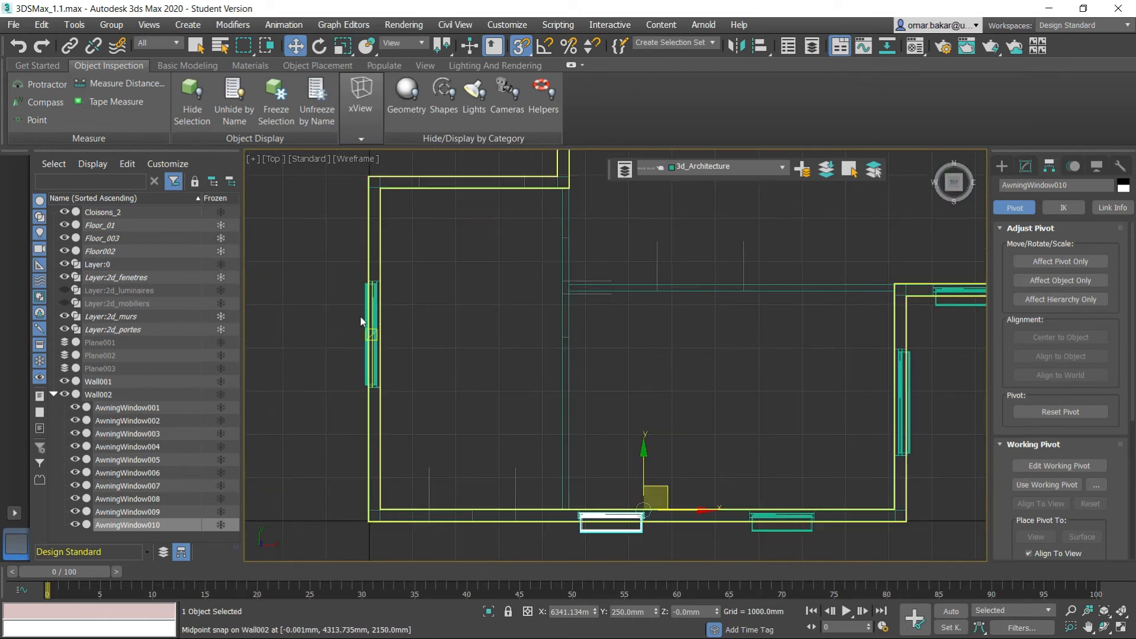
{"action": "scroll", "coordinate": [360, 320], "scroll_direction": "up", "scroll_amount": 2}
{"action": "left_click", "coordinate": [196, 46]}
{"action": "left_click", "coordinate": [393, 321]}
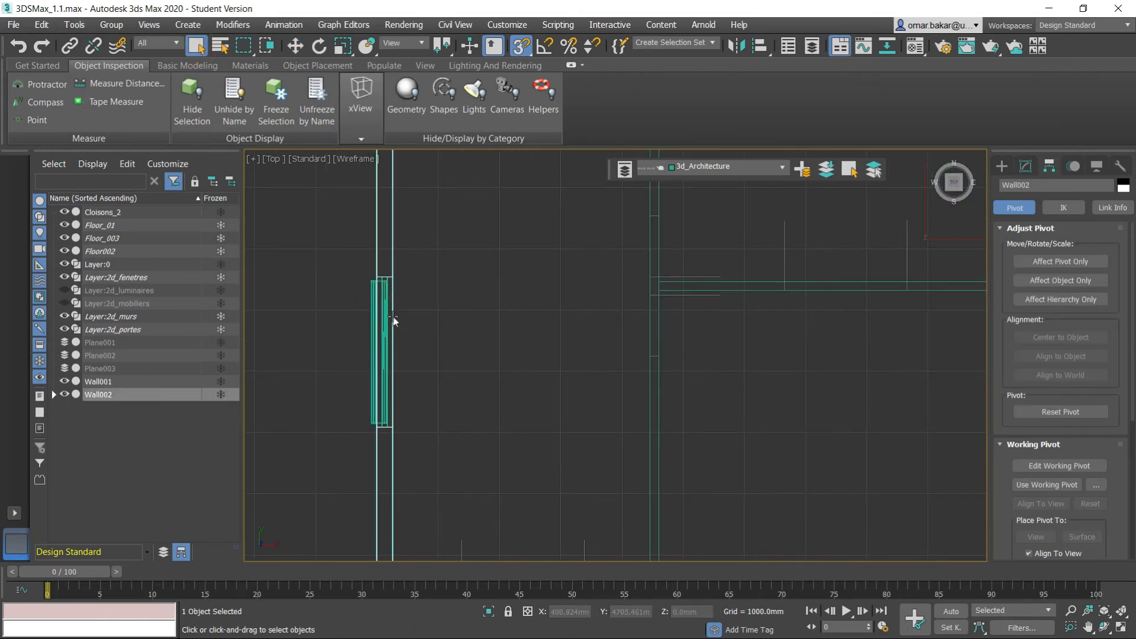
{"action": "left_click", "coordinate": [372, 316]}
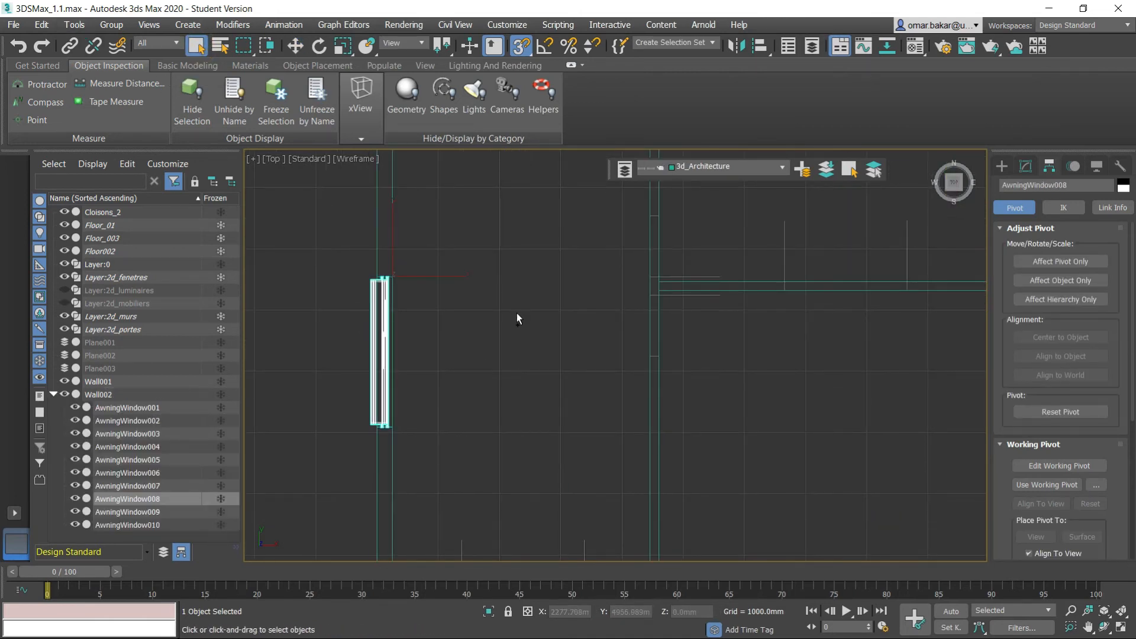
{"action": "scroll", "coordinate": [520, 308], "scroll_direction": "down", "scroll_amount": 2}
{"action": "middle_click_drag", "start_coordinate": [523, 304], "coordinate": [516, 373]}
{"action": "key", "text": "ctrl+v"}
{"action": "left_click", "coordinate": [494, 378]}
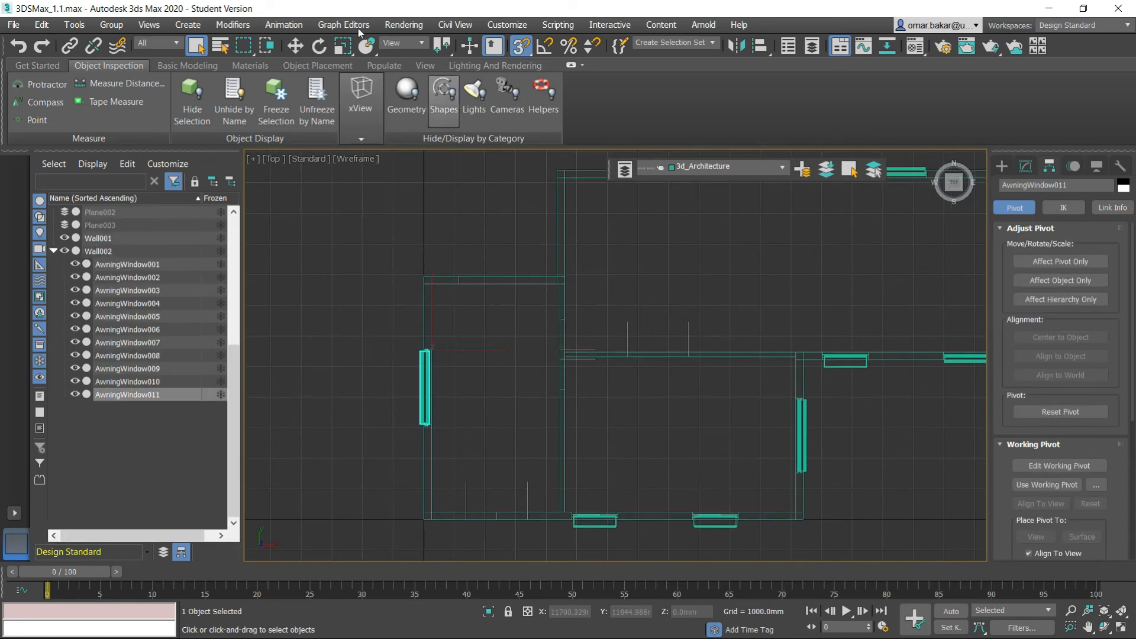
Snap the vertical copy to the opening in the narrow room's upper wall and rotate it -90 degrees about Z.
{"action": "key", "text": "w"}
{"action": "left_click_drag", "start_coordinate": [450, 336], "coordinate": [508, 263]}
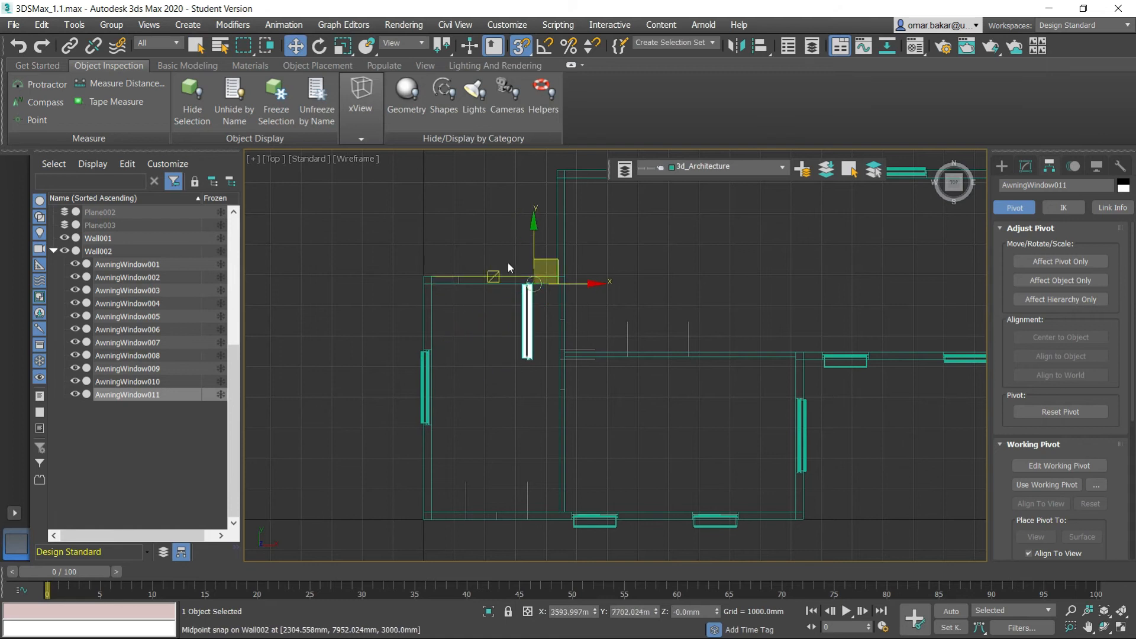
{"action": "scroll", "coordinate": [508, 264], "scroll_direction": "up", "scroll_amount": 5}
{"action": "left_click", "coordinate": [319, 46]}
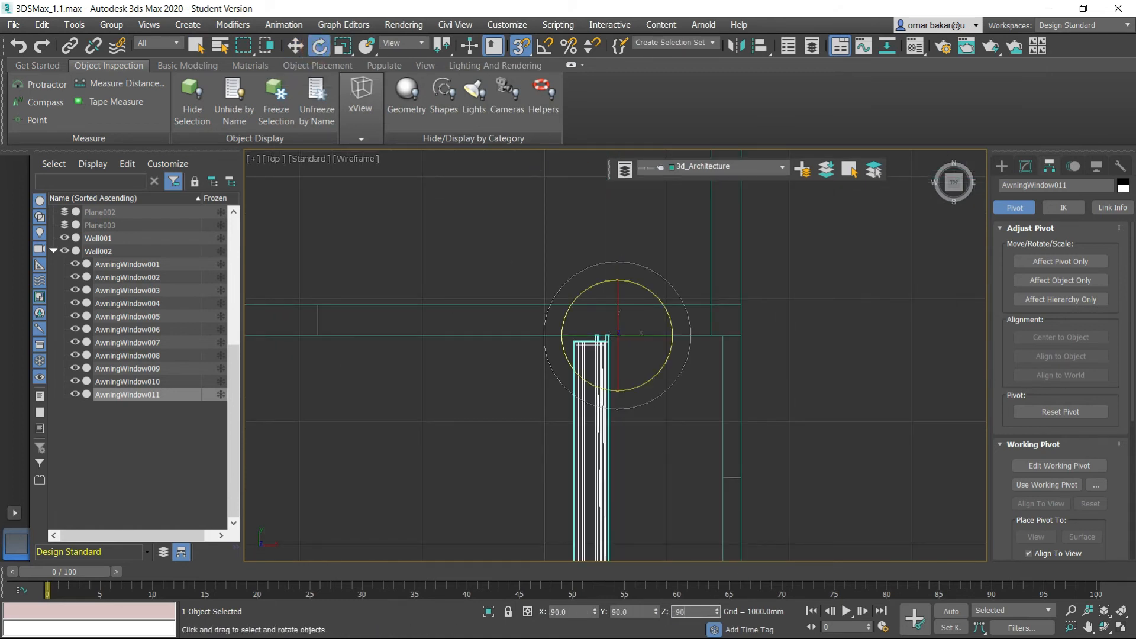
{"action": "key", "text": "Return"}
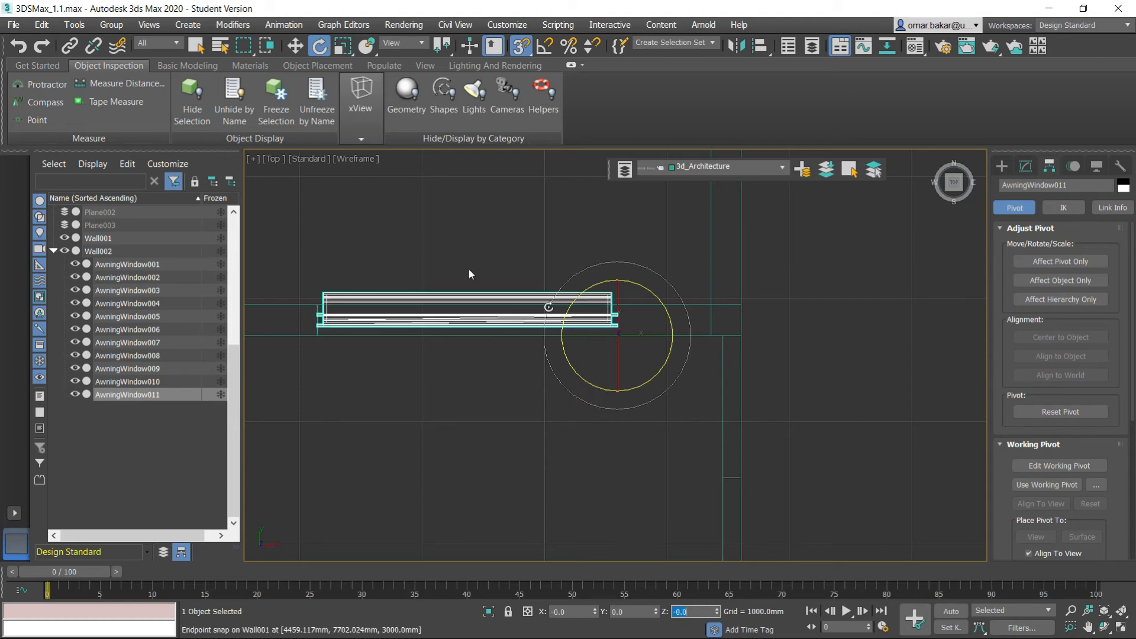
Clear the selection and examine the placed windows and the door openings around the partition junction.
{"action": "left_click", "coordinate": [196, 46]}
{"action": "left_click", "coordinate": [446, 220]}
{"action": "scroll", "coordinate": [484, 264], "scroll_direction": "down", "scroll_amount": 5}
{"action": "middle_click_drag", "start_coordinate": [623, 350], "coordinate": [563, 365]}
{"action": "scroll", "coordinate": [460, 337], "scroll_direction": "up", "scroll_amount": 1}
{"action": "scroll", "coordinate": [460, 340], "scroll_direction": "up", "scroll_amount": 4}
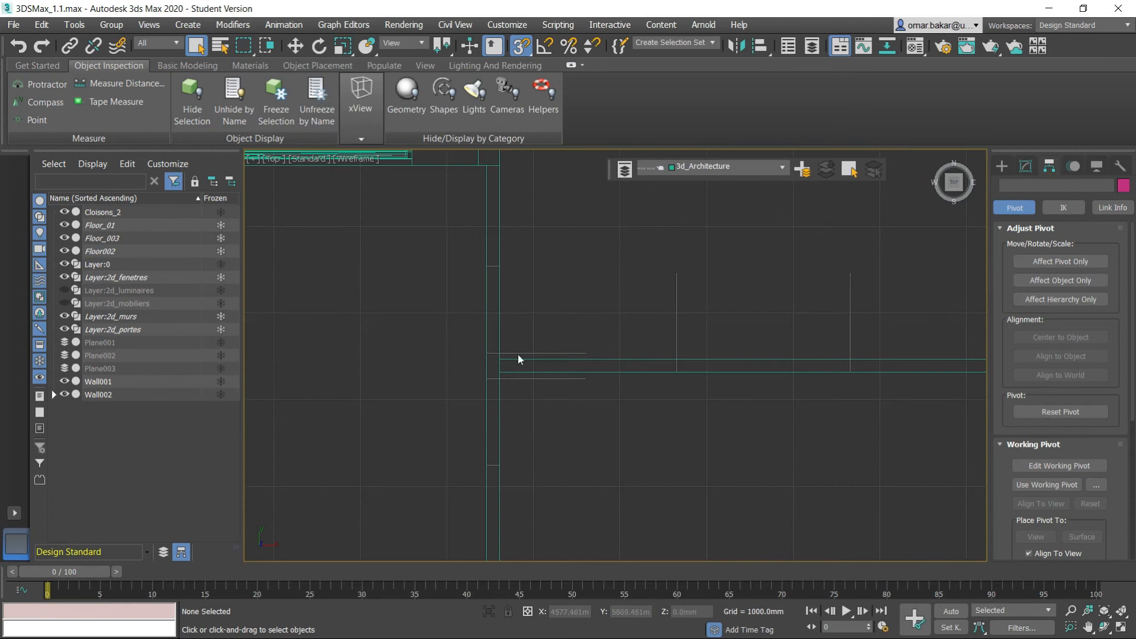
{"action": "scroll", "coordinate": [518, 359], "scroll_direction": "down", "scroll_amount": 6}
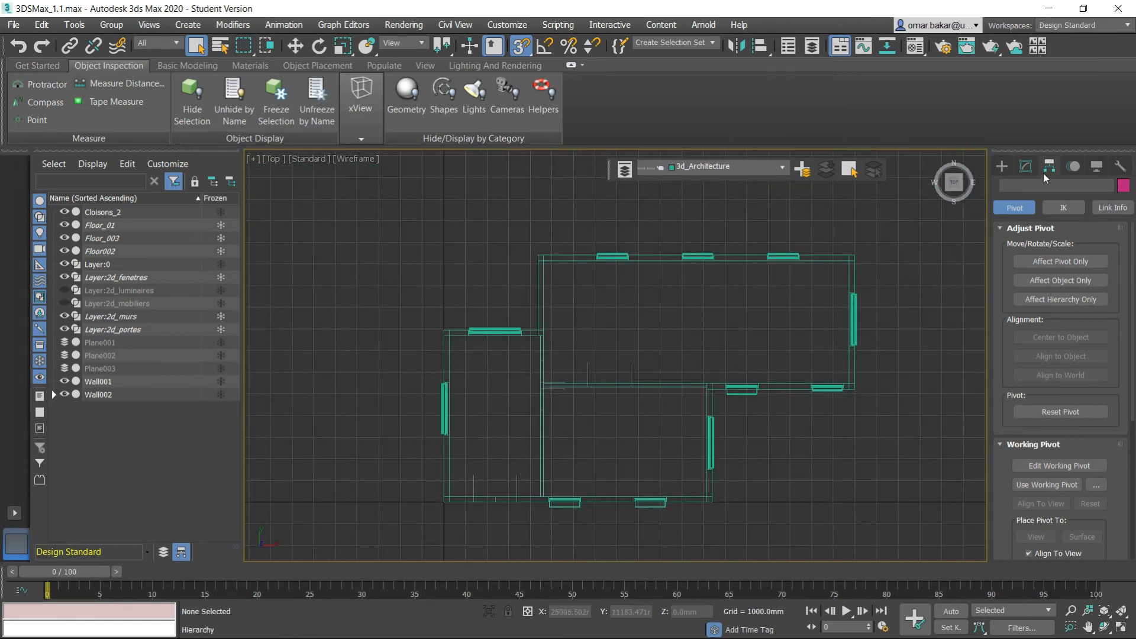
Create a pivot door 1000 mm wide, 150 mm deep and about 332 mm high in the partition opening below the wall junction.
{"action": "left_click", "coordinate": [1003, 168]}
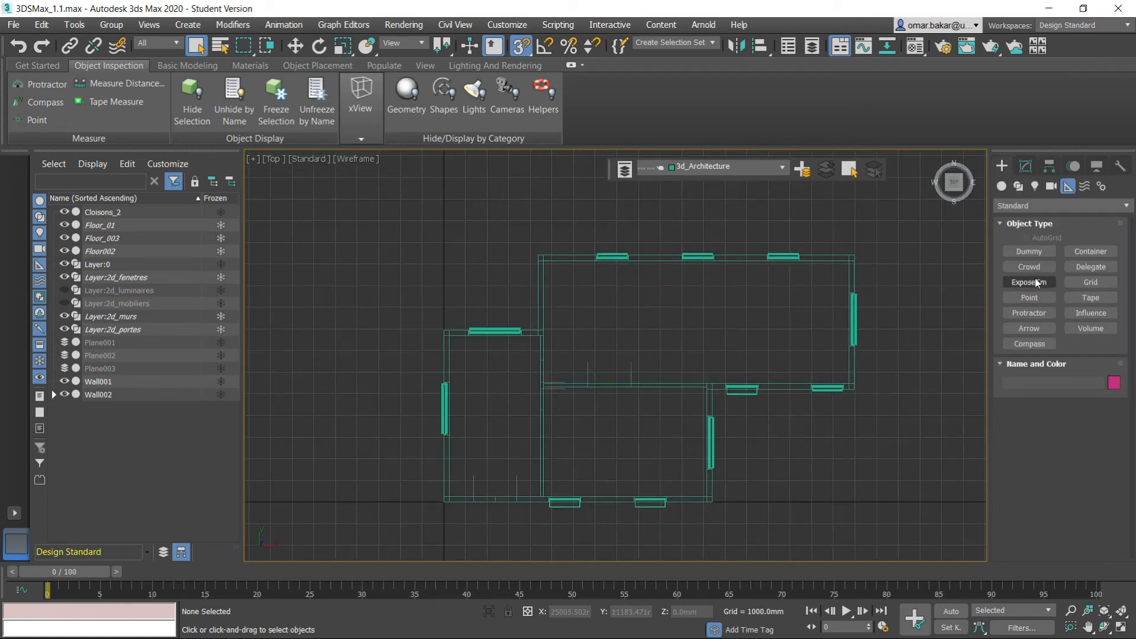
{"action": "left_click", "coordinate": [1032, 205]}
{"action": "left_click", "coordinate": [1015, 206]}
{"action": "left_click", "coordinate": [1002, 187]}
{"action": "left_click", "coordinate": [1022, 205]}
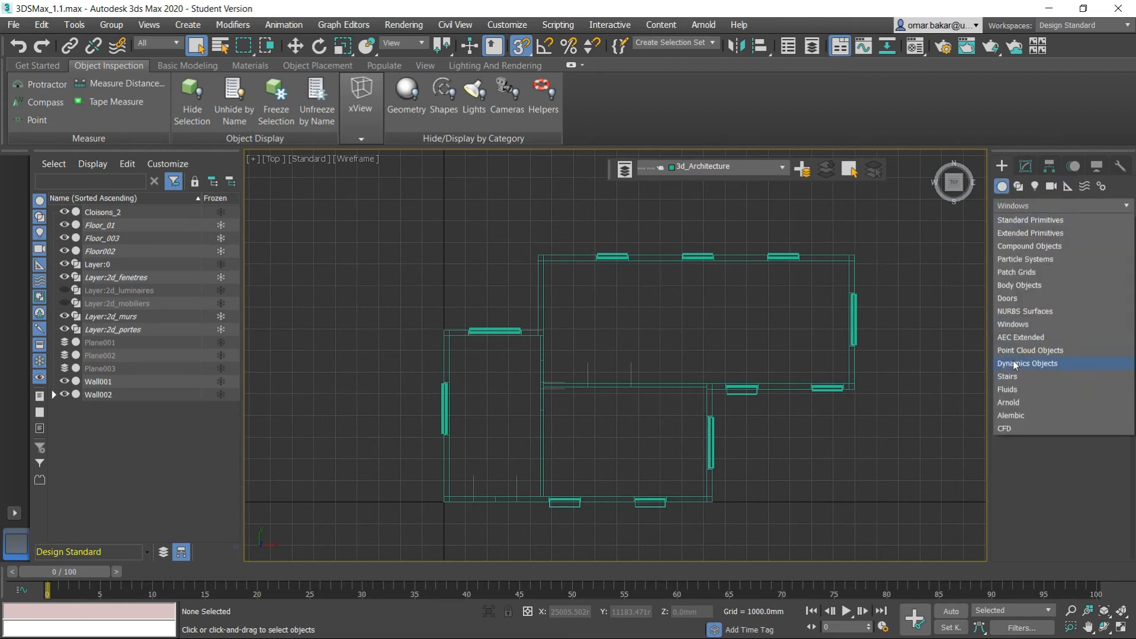
{"action": "left_click", "coordinate": [1013, 299]}
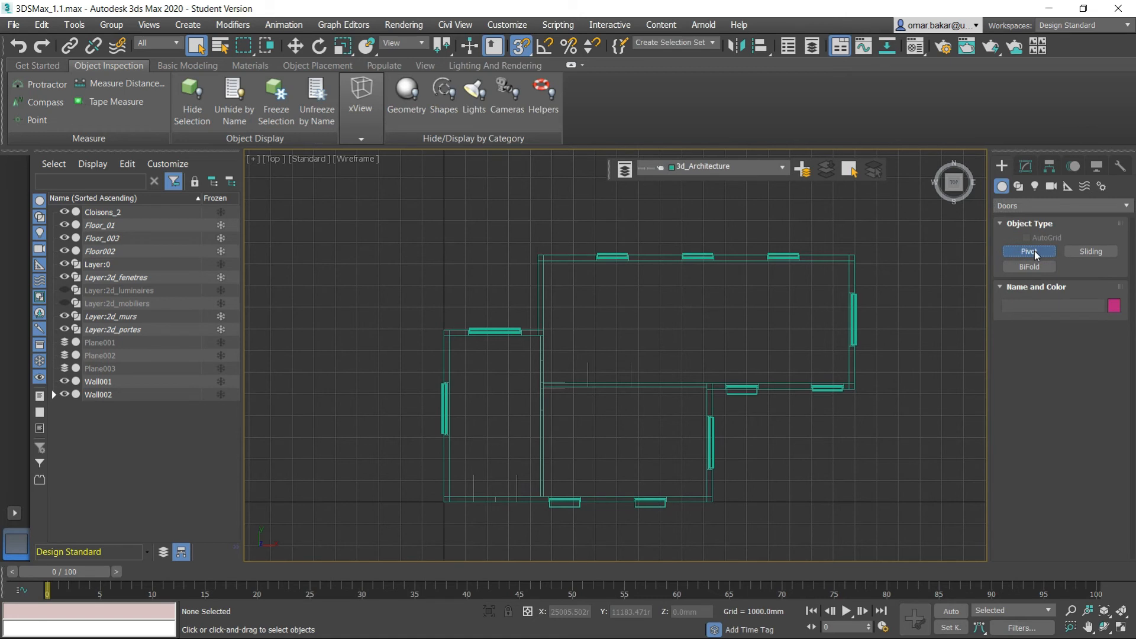
{"action": "left_click", "coordinate": [1034, 251]}
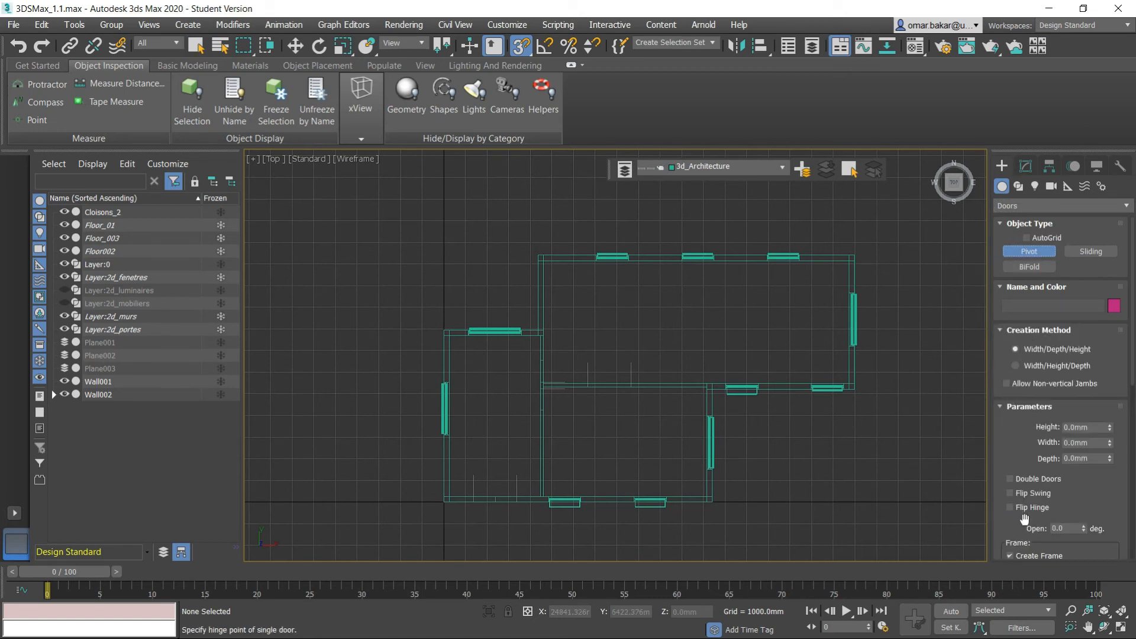
{"action": "scroll", "coordinate": [1024, 519], "scroll_direction": "down", "scroll_amount": 8}
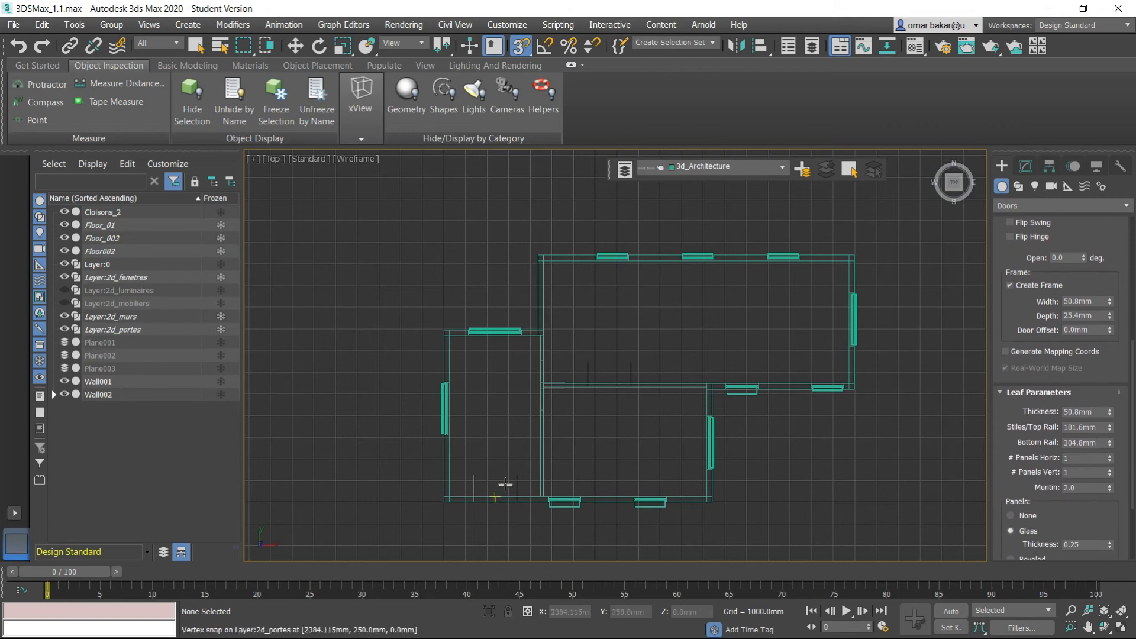
{"action": "scroll", "coordinate": [527, 406], "scroll_direction": "up", "scroll_amount": 10}
{"action": "left_click_drag", "start_coordinate": [583, 276], "coordinate": [583, 459]}
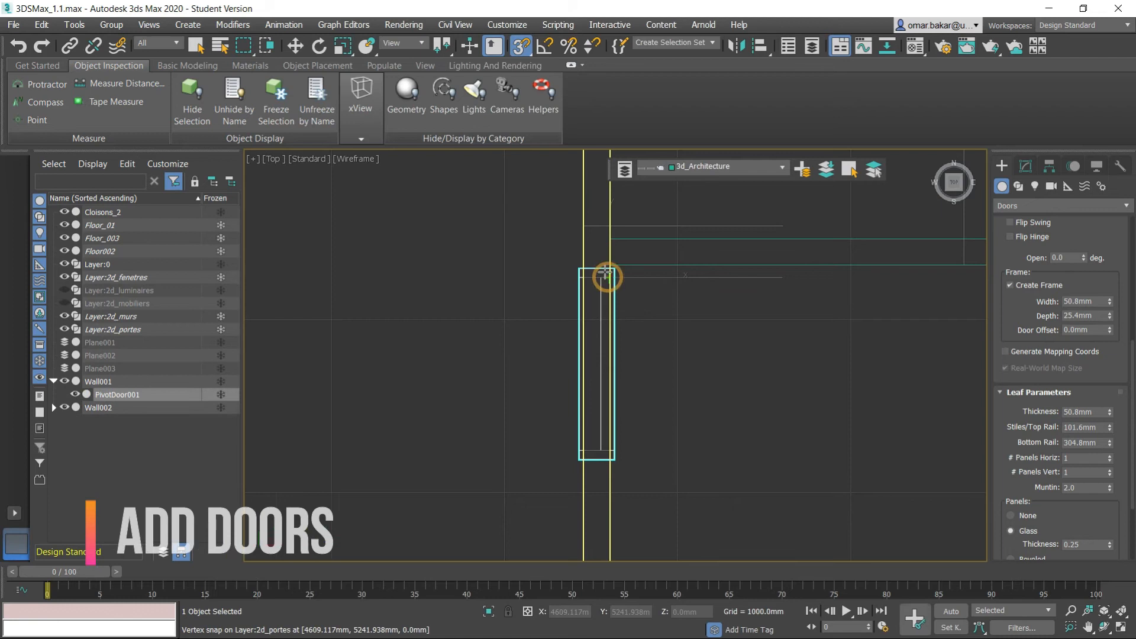
{"action": "left_click", "coordinate": [607, 276]}
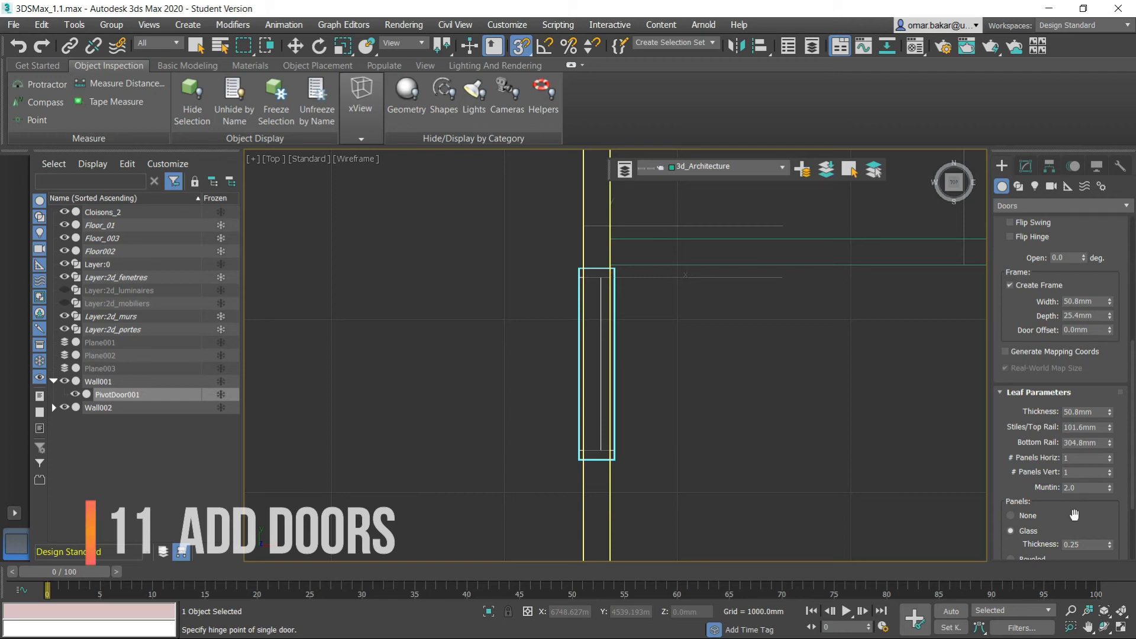
Set the pivot door's height to 2400 mm and its opening angle to 86.5 degrees.
{"action": "scroll", "coordinate": [1095, 414], "scroll_direction": "up", "scroll_amount": 4}
{"action": "scroll", "coordinate": [1097, 411], "scroll_direction": "up", "scroll_amount": 3}
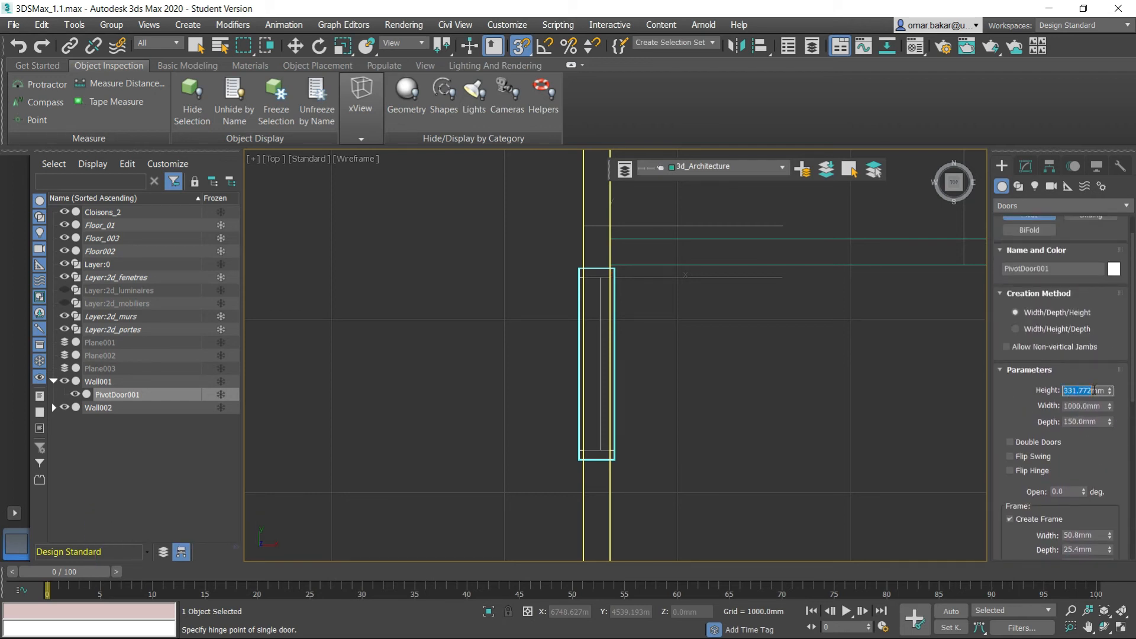
{"action": "key", "text": "Return"}
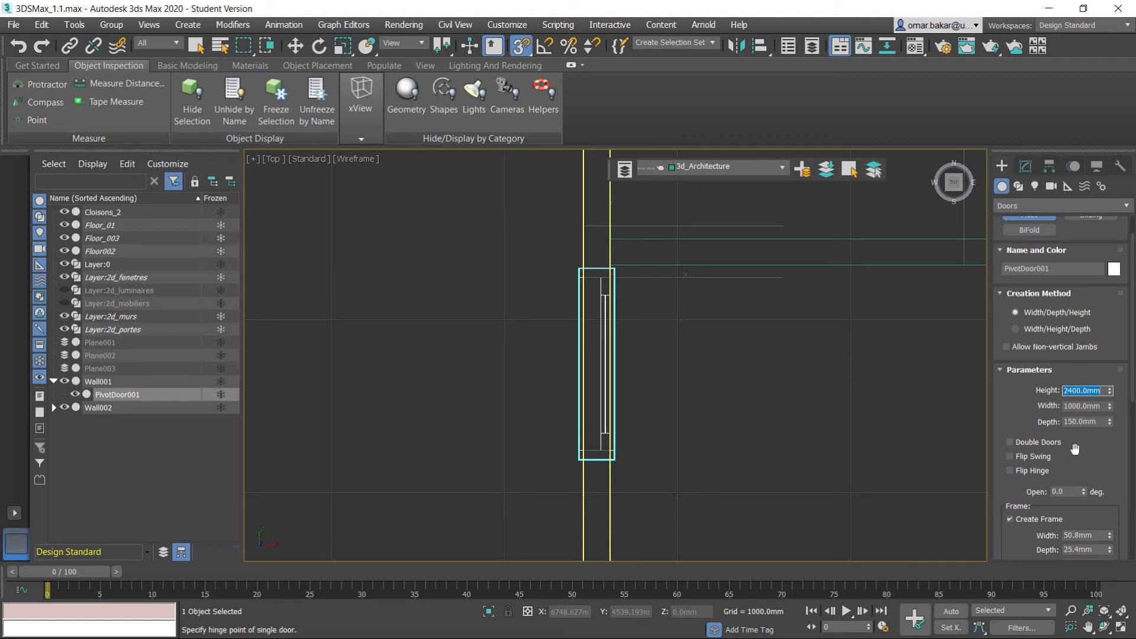
{"action": "left_click_drag", "start_coordinate": [1083, 492], "coordinate": [1078, 387]}
{"action": "left_click_drag", "start_coordinate": [1096, 460], "coordinate": [1094, 353]}
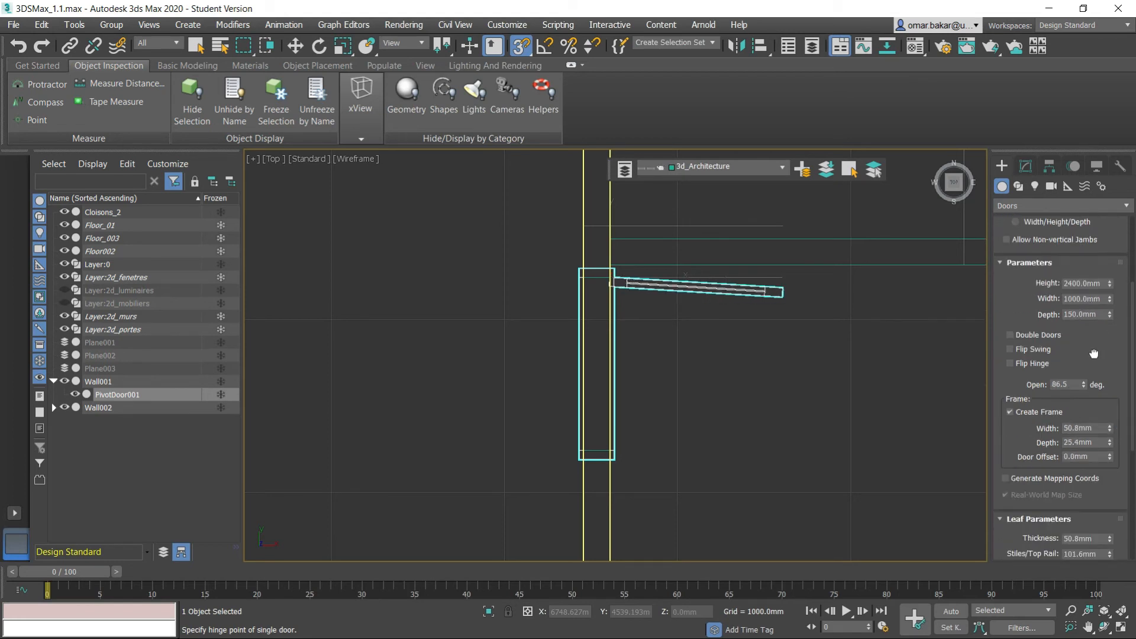
Enable generated mapping coordinates for the pivot door, review its frame and leaf parameters, and open it for modification.
{"action": "left_click_drag", "start_coordinate": [1113, 498], "coordinate": [1018, 445]}
{"action": "scroll", "coordinate": [1106, 493], "scroll_direction": "down", "scroll_amount": 5}
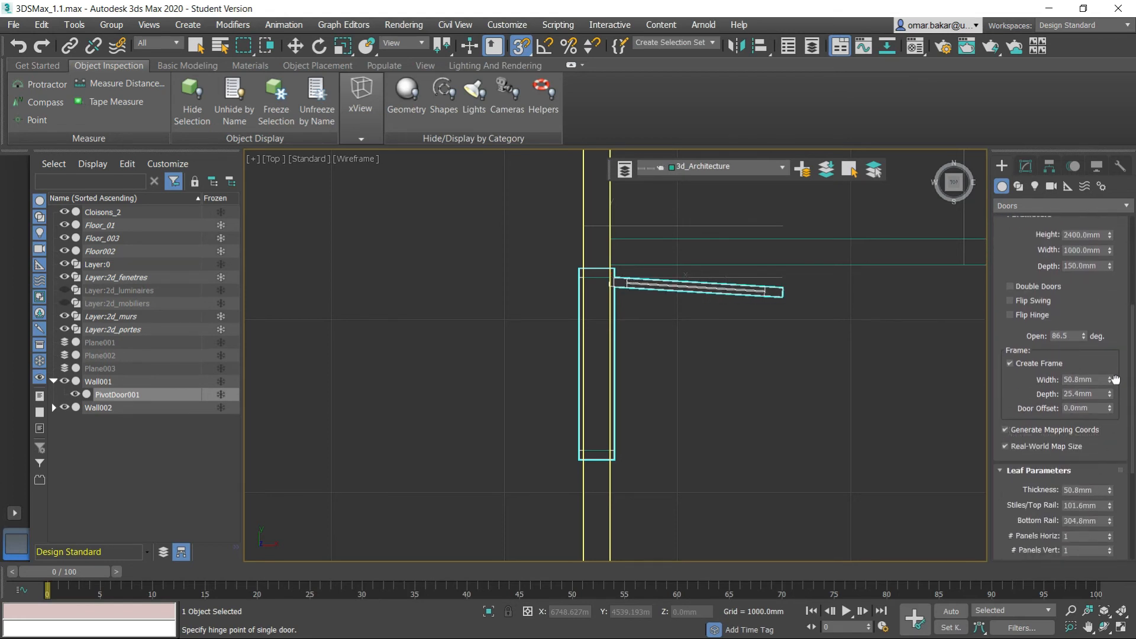
{"action": "scroll", "coordinate": [1107, 477], "scroll_direction": "down", "scroll_amount": 1}
{"action": "scroll", "coordinate": [1109, 492], "scroll_direction": "up", "scroll_amount": 7}
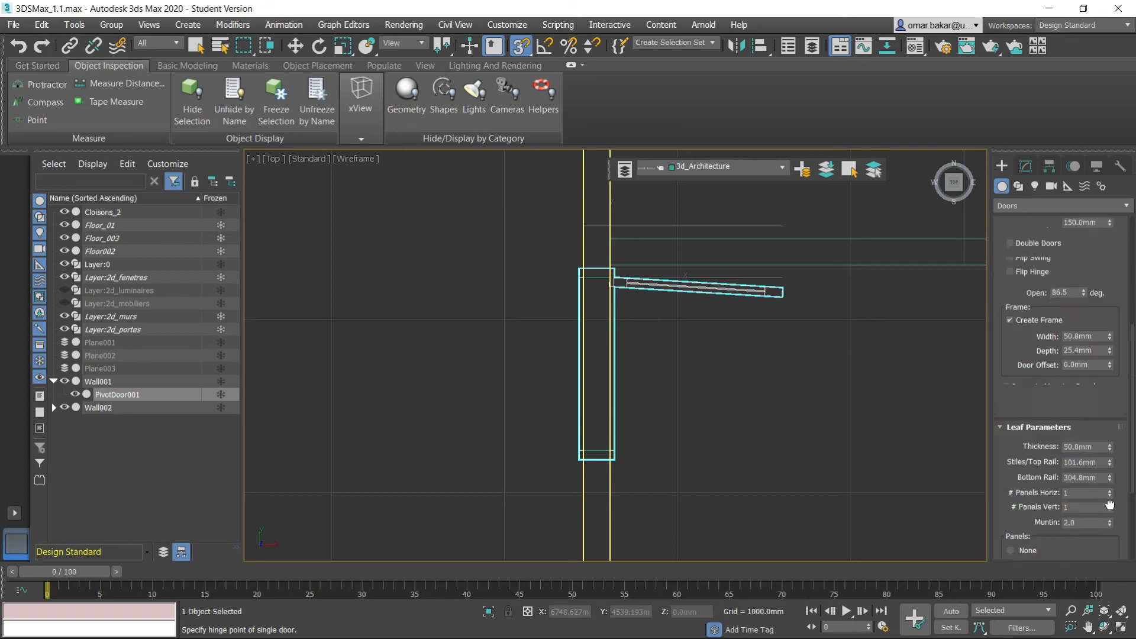
{"action": "scroll", "coordinate": [1099, 340], "scroll_direction": "up", "scroll_amount": 5}
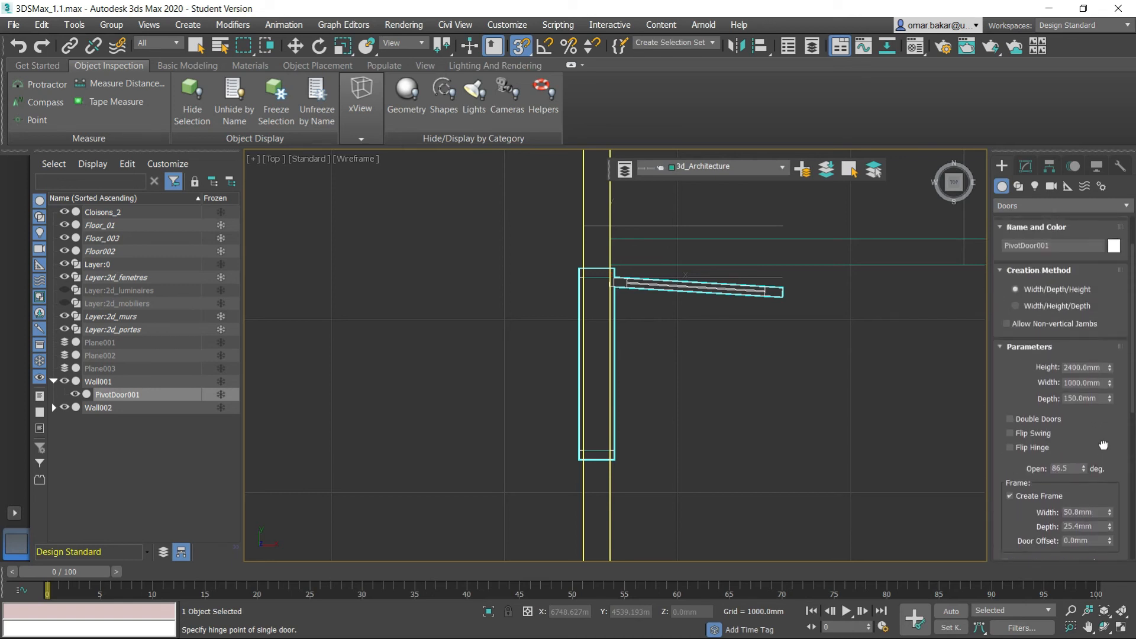
{"action": "left_click", "coordinate": [1026, 166]}
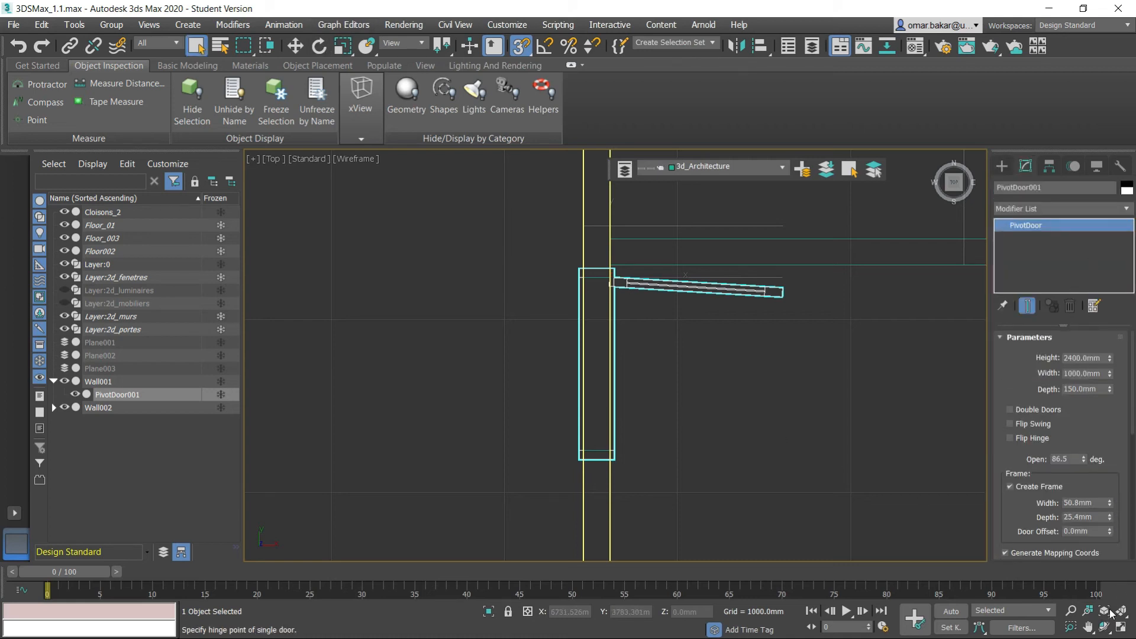
Clear the selection and display the maximized perspective view with Default Shading, framed on the pivot door.
{"action": "left_click", "coordinate": [1122, 628]}
{"action": "right_click", "coordinate": [882, 441]}
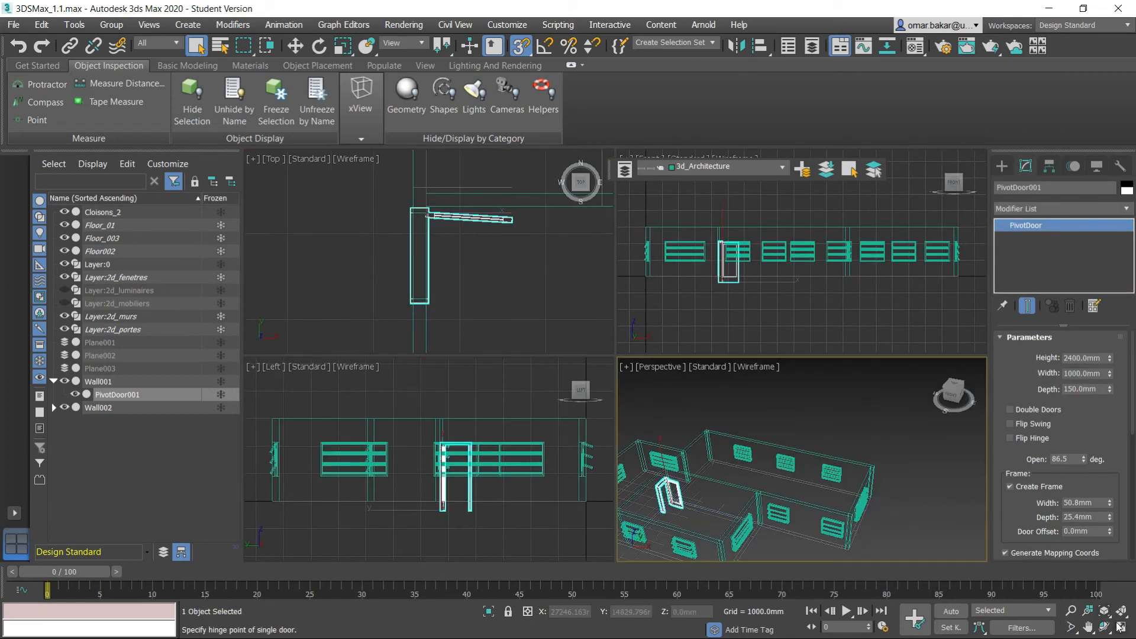
{"action": "key", "text": "alt+w"}
{"action": "key", "text": "ctrl+d"}
{"action": "left_click", "coordinate": [382, 161]}
{"action": "left_click", "coordinate": [419, 170]}
{"action": "scroll", "coordinate": [640, 421], "scroll_direction": "up", "scroll_amount": 5}
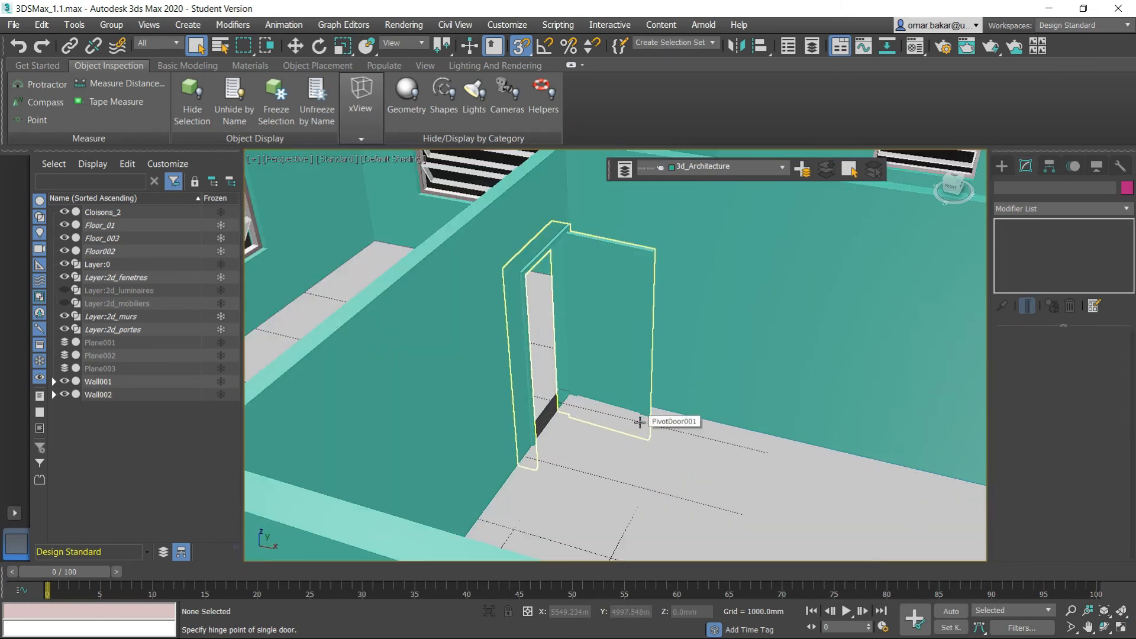
Examine the pivot door's frame and base from inside the rooms and from beneath the floor.
{"action": "middle_click_drag", "start_coordinate": [559, 457], "coordinate": [363, 396], "text": "alt"}
{"action": "scroll", "coordinate": [730, 373], "scroll_direction": "down", "scroll_amount": 3}
{"action": "scroll", "coordinate": [730, 373], "scroll_direction": "down", "scroll_amount": 1}
{"action": "middle_click_drag", "start_coordinate": [730, 373], "coordinate": [403, 550]}
{"action": "scroll", "coordinate": [656, 456], "scroll_direction": "up", "scroll_amount": 6}
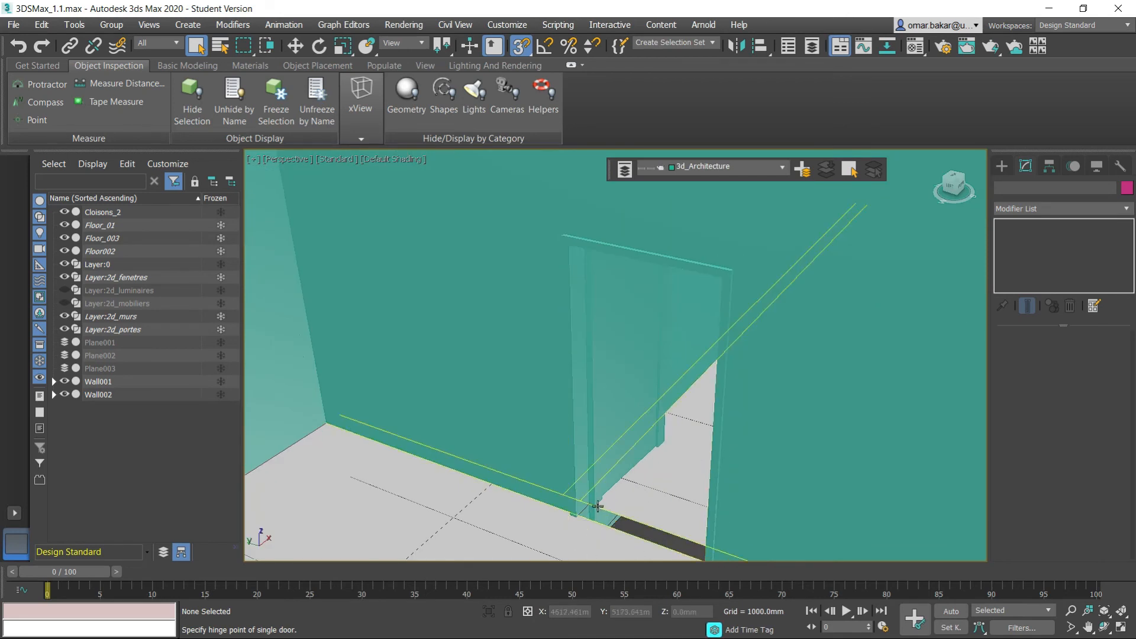
{"action": "scroll", "coordinate": [637, 548], "scroll_direction": "down", "scroll_amount": 6}
{"action": "middle_click_drag", "start_coordinate": [636, 548], "coordinate": [508, 401], "text": "alt"}
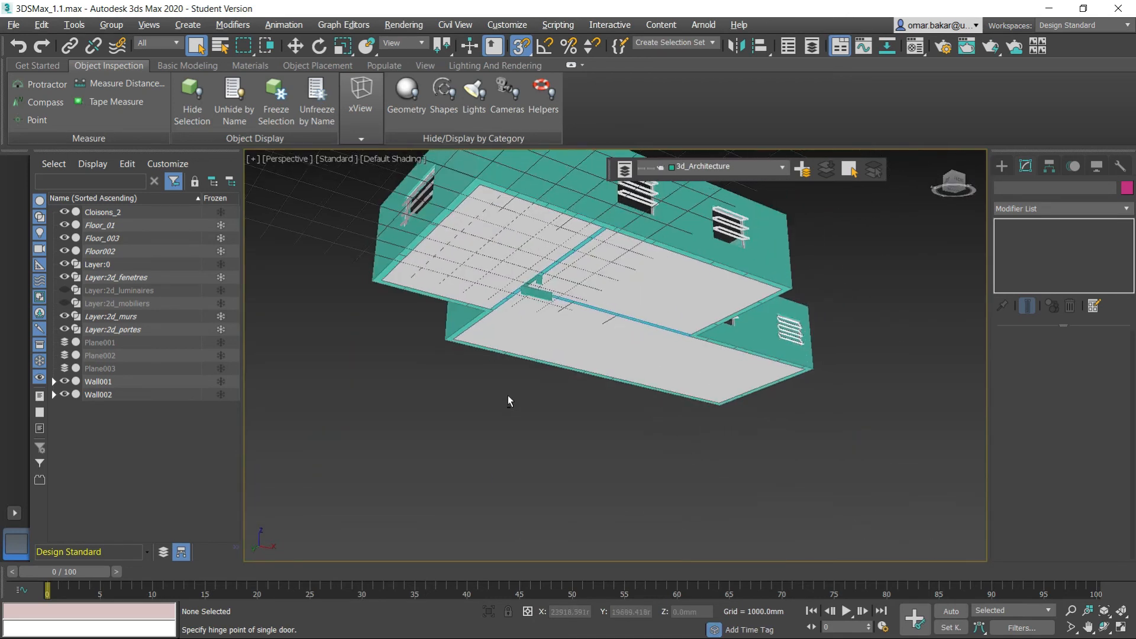
Select the pivot door that extends below the floor and set its Z position to 0 mm.
{"action": "left_click", "coordinate": [532, 295]}
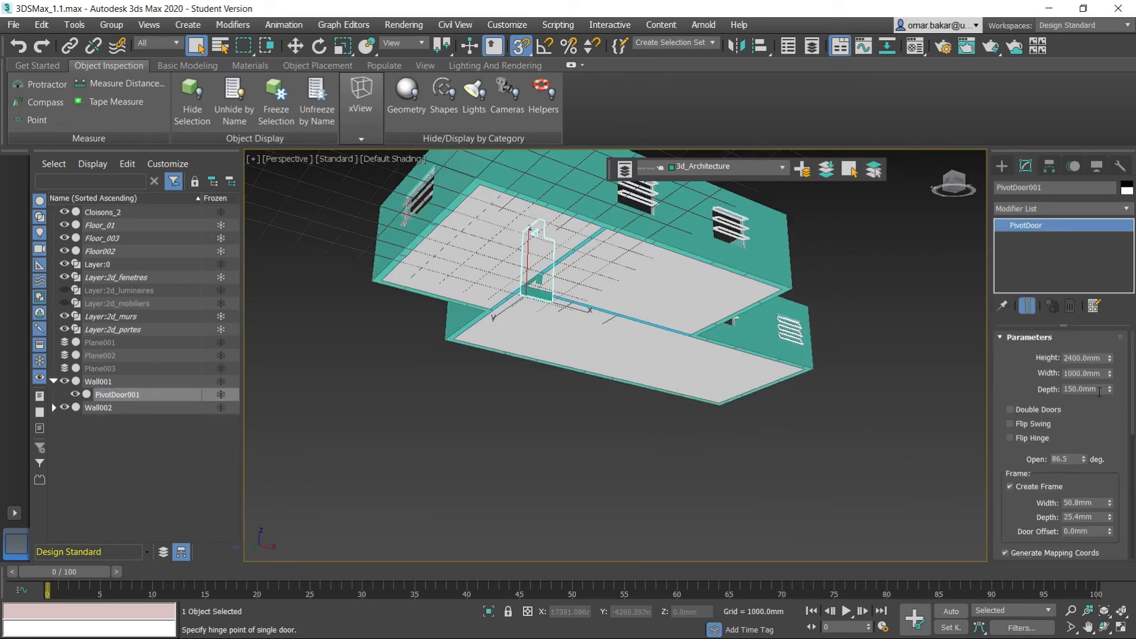
{"action": "scroll", "coordinate": [1087, 426], "scroll_direction": "down", "scroll_amount": 3}
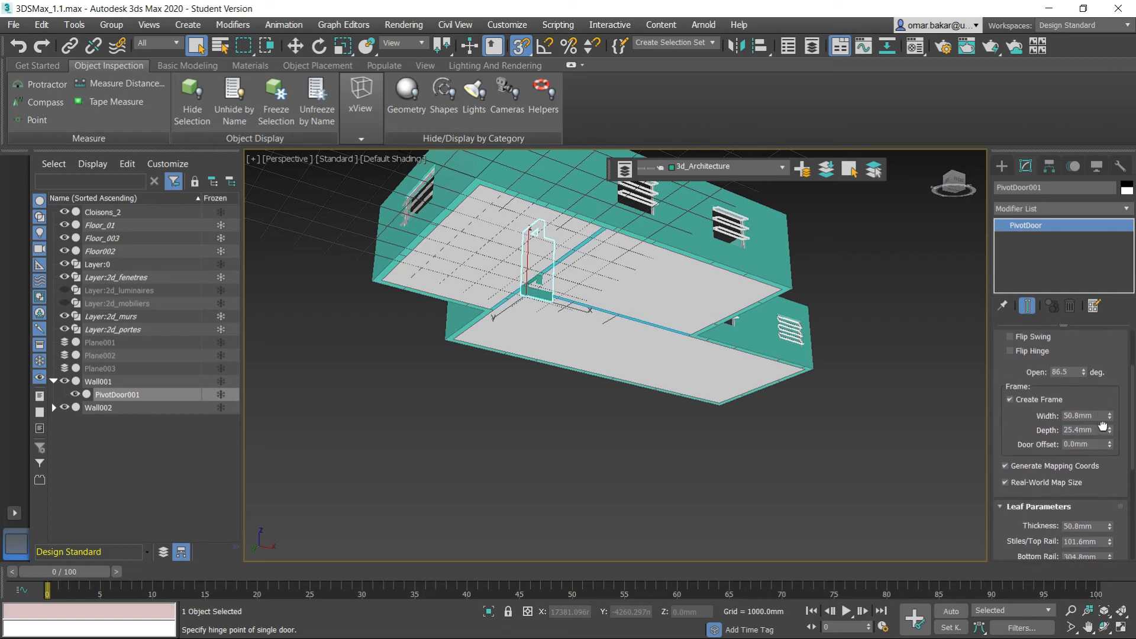
{"action": "scroll", "coordinate": [1104, 422], "scroll_direction": "down", "scroll_amount": 3}
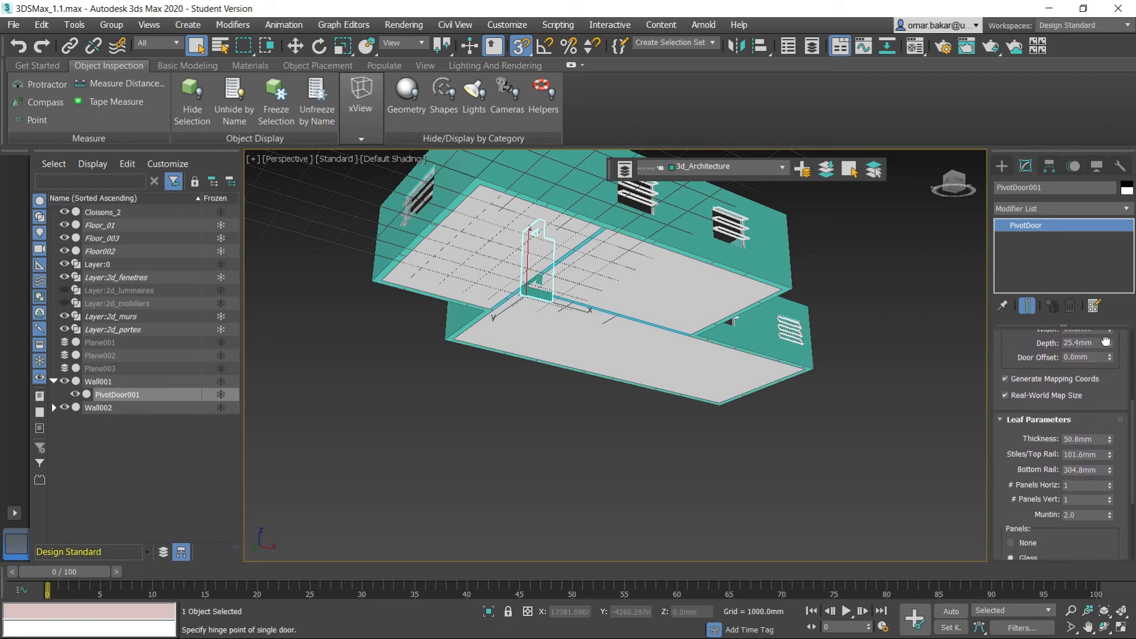
{"action": "left_click_drag", "start_coordinate": [1013, 429], "coordinate": [1023, 243]}
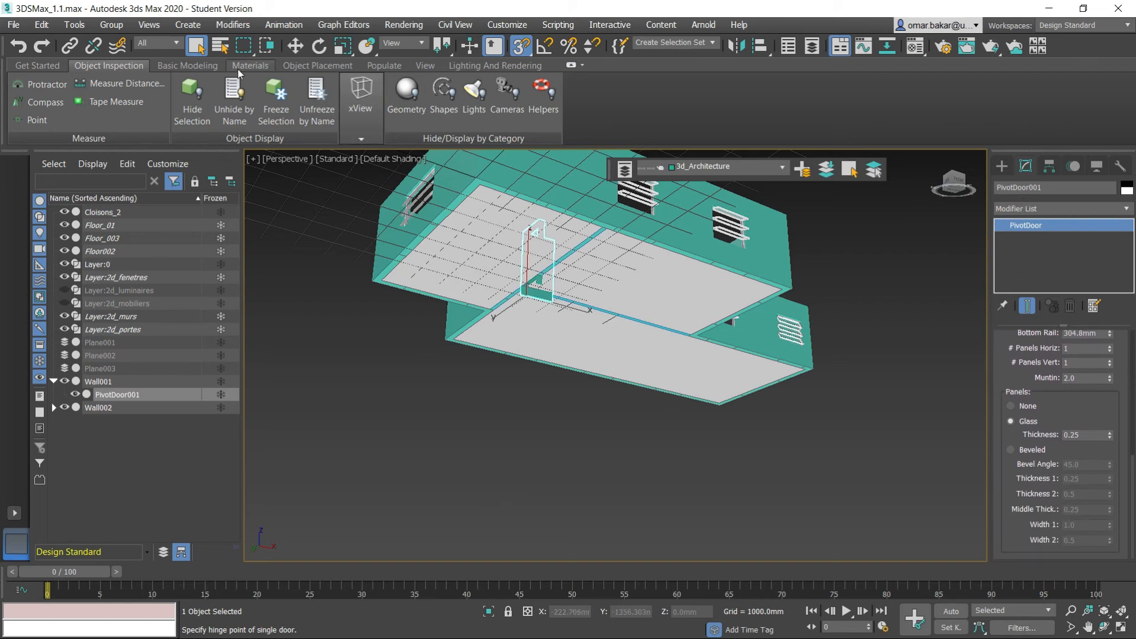
{"action": "key", "text": "w"}
{"action": "type", "text": "0"}
{"action": "key", "text": "Return"}
{"action": "middle_click_drag", "start_coordinate": [617, 319], "coordinate": [781, 459], "text": "alt"}
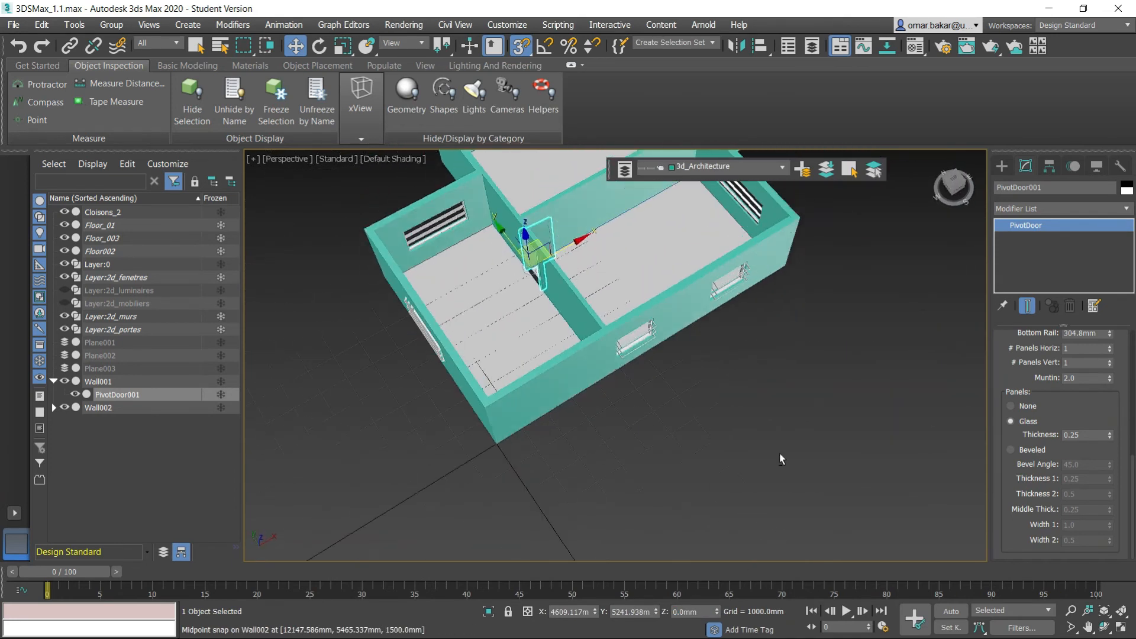
Mirror the pivot door in the top view across the Y axis as a copy, with an offset of about 453.6 mm.
{"action": "left_click", "coordinate": [1116, 626]}
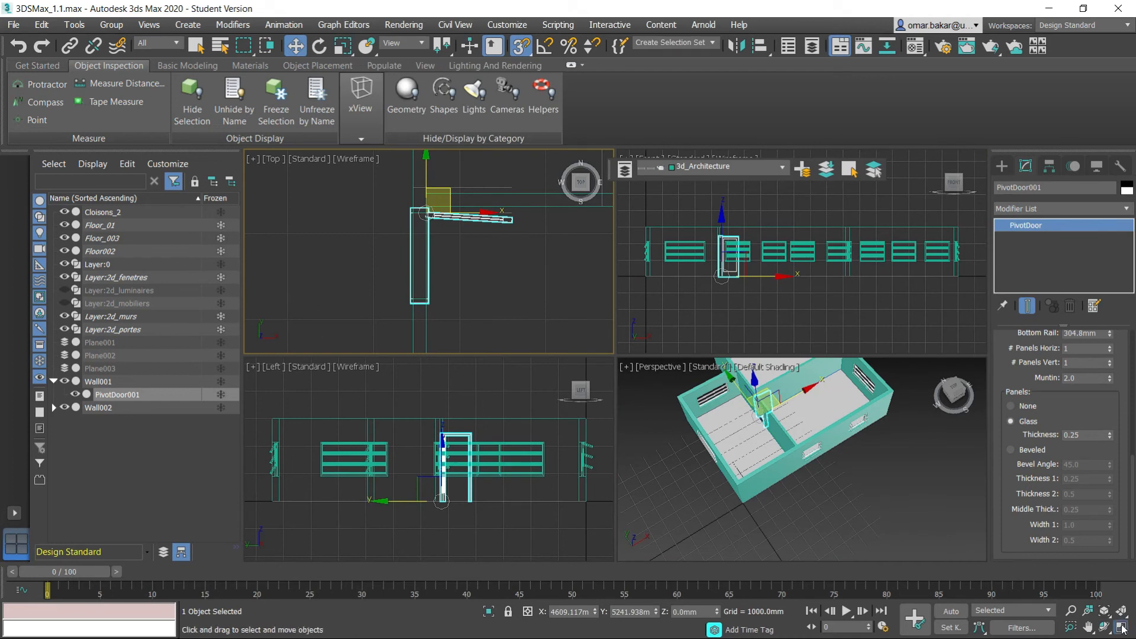
{"action": "left_click", "coordinate": [1120, 627]}
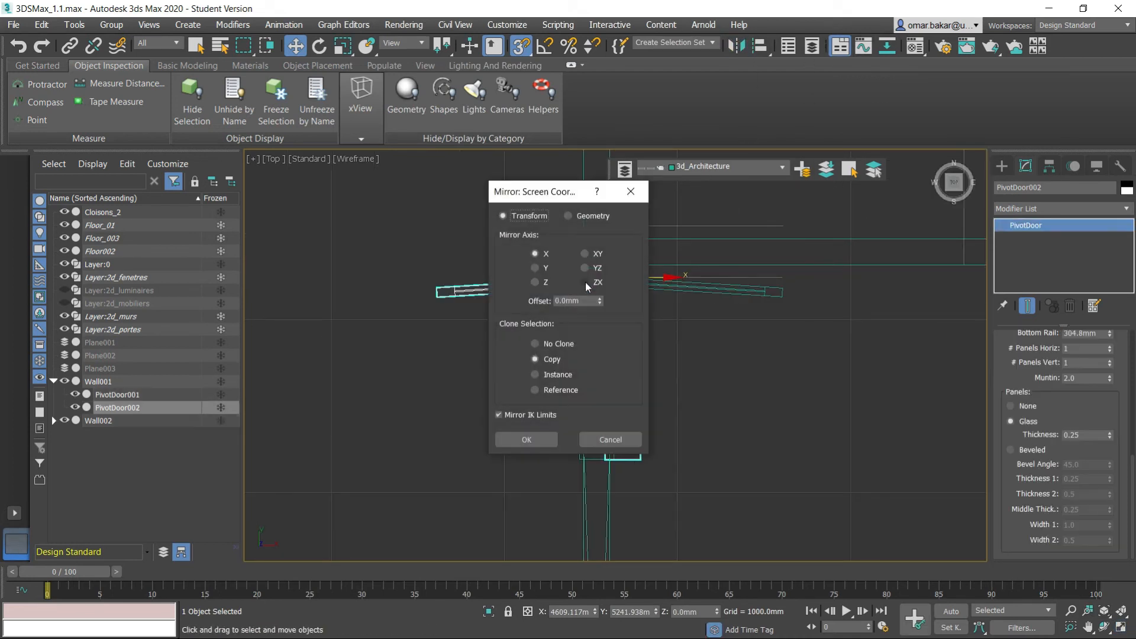
{"action": "left_click_drag", "start_coordinate": [551, 193], "coordinate": [824, 280]}
{"action": "left_click", "coordinate": [810, 355]}
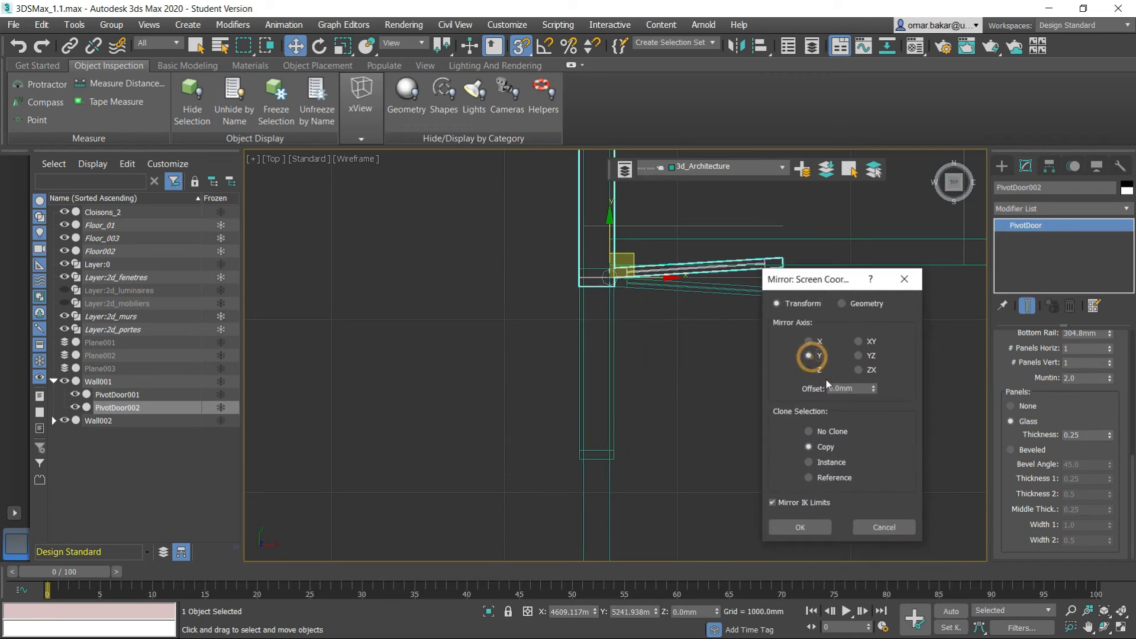
{"action": "left_click_drag", "start_coordinate": [875, 391], "coordinate": [837, 593]}
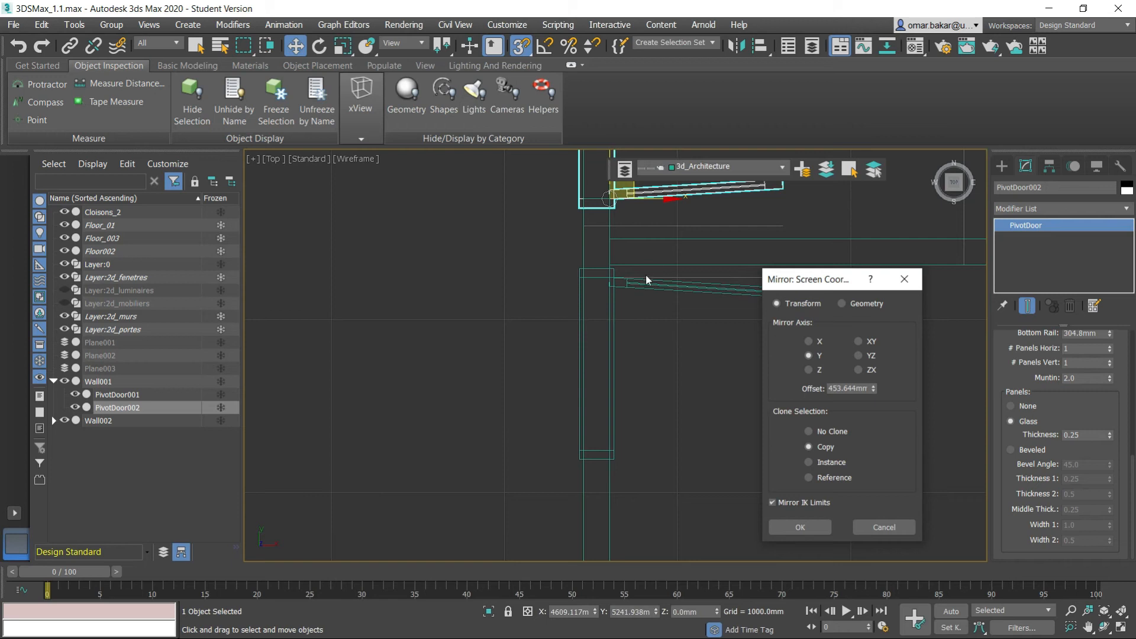
{"action": "left_click", "coordinate": [816, 525]}
Move the mirrored door along Y to snap onto its door line in the 2D plan, at about Y 5538.7 mm.
{"action": "middle_click_drag", "start_coordinate": [659, 395], "coordinate": [591, 533]}
{"action": "scroll", "coordinate": [587, 521], "scroll_direction": "up", "scroll_amount": 2}
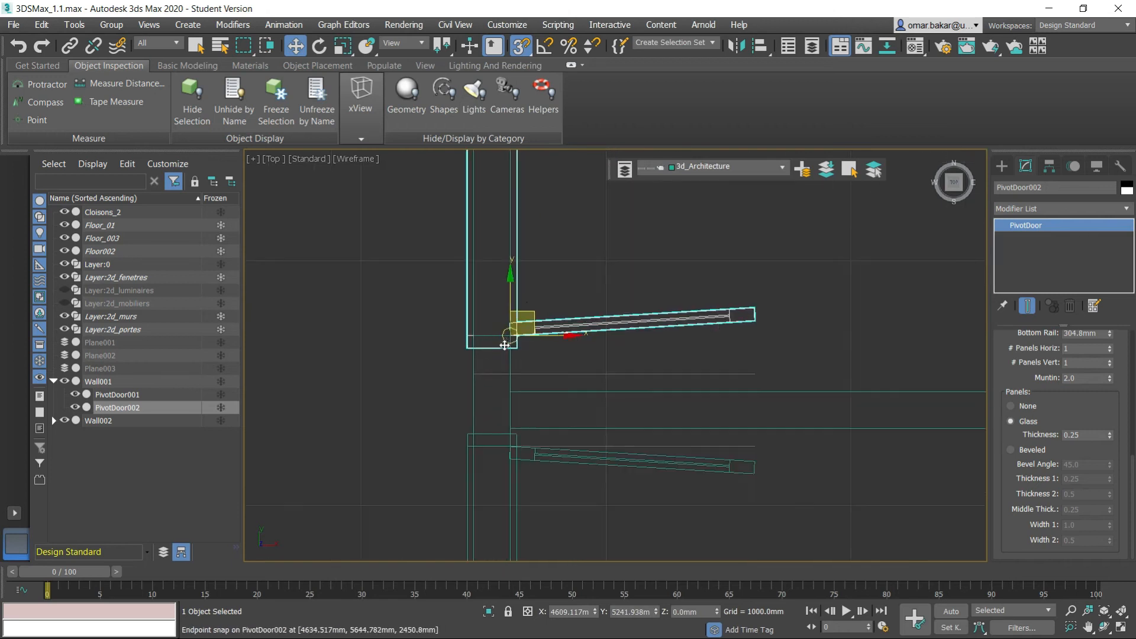
{"action": "left_click_drag", "start_coordinate": [512, 323], "coordinate": [514, 370]}
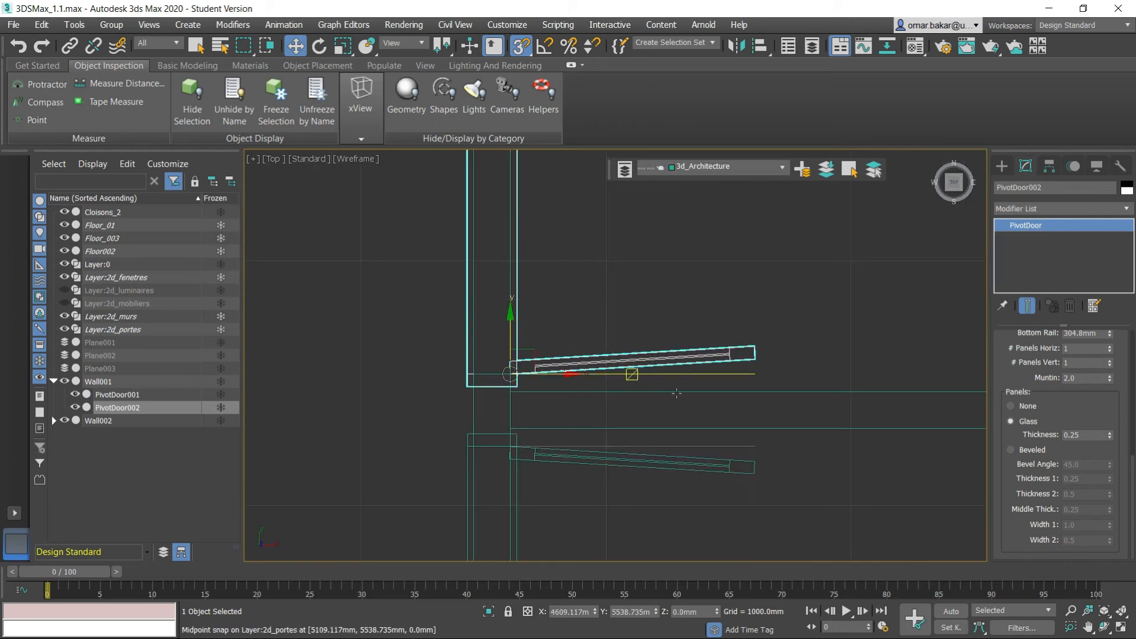
{"action": "scroll", "coordinate": [676, 403], "scroll_direction": "down", "scroll_amount": 3}
{"action": "middle_click_drag", "start_coordinate": [699, 473], "coordinate": [583, 259]}
{"action": "scroll", "coordinate": [636, 368], "scroll_direction": "down", "scroll_amount": 3}
{"action": "middle_click_drag", "start_coordinate": [680, 376], "coordinate": [577, 479]}
{"action": "scroll", "coordinate": [567, 384], "scroll_direction": "up", "scroll_amount": 4}
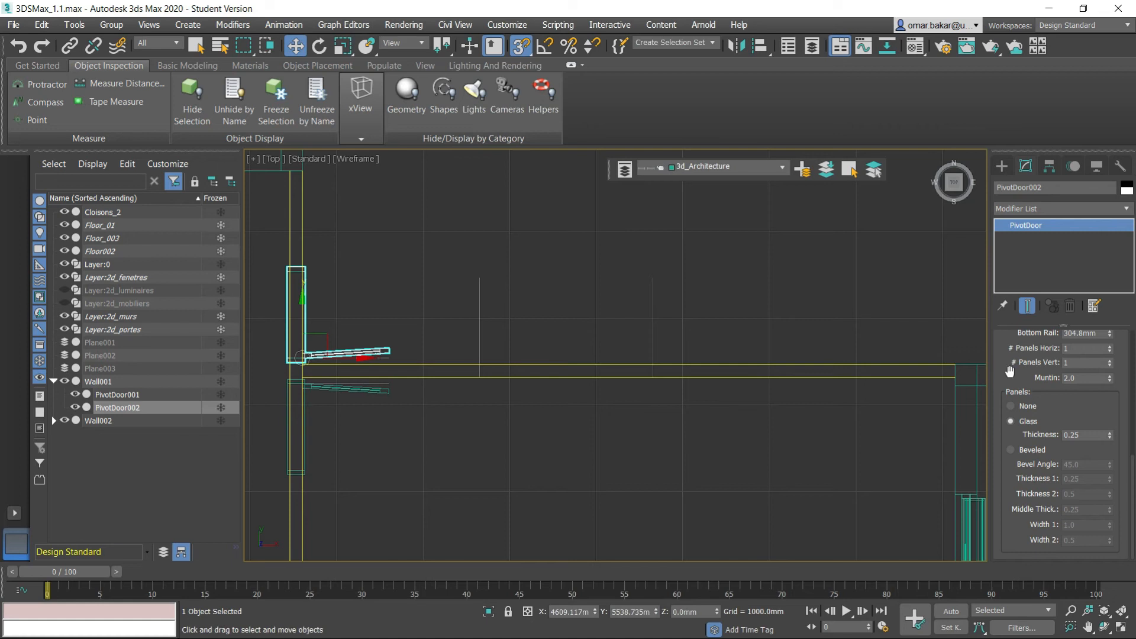
{"action": "left_click", "coordinate": [1043, 207]}
{"action": "left_click", "coordinate": [1037, 252]}
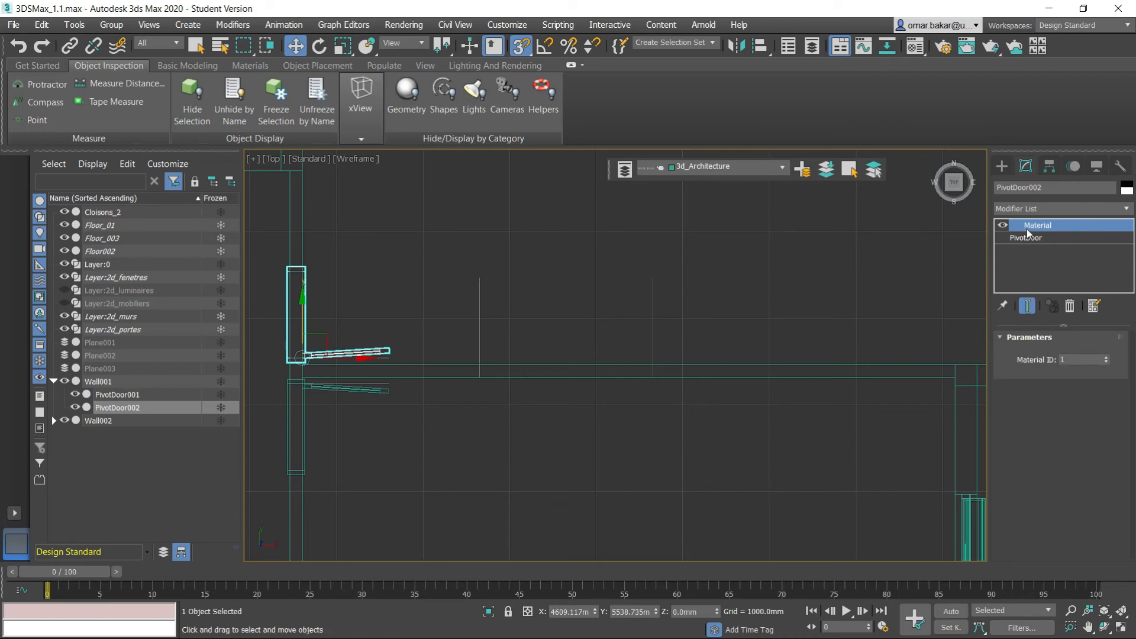
{"action": "left_click", "coordinate": [1070, 306]}
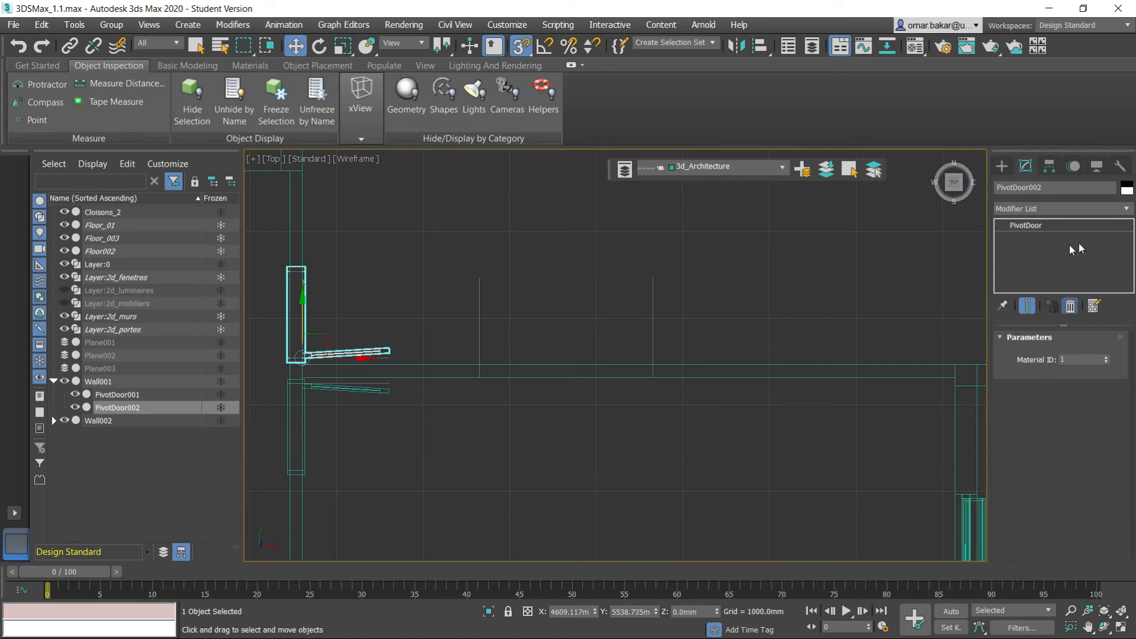
Add a MaterialByElement modifier to the mirrored door and return to object selection.
{"action": "left_click", "coordinate": [1127, 209]}
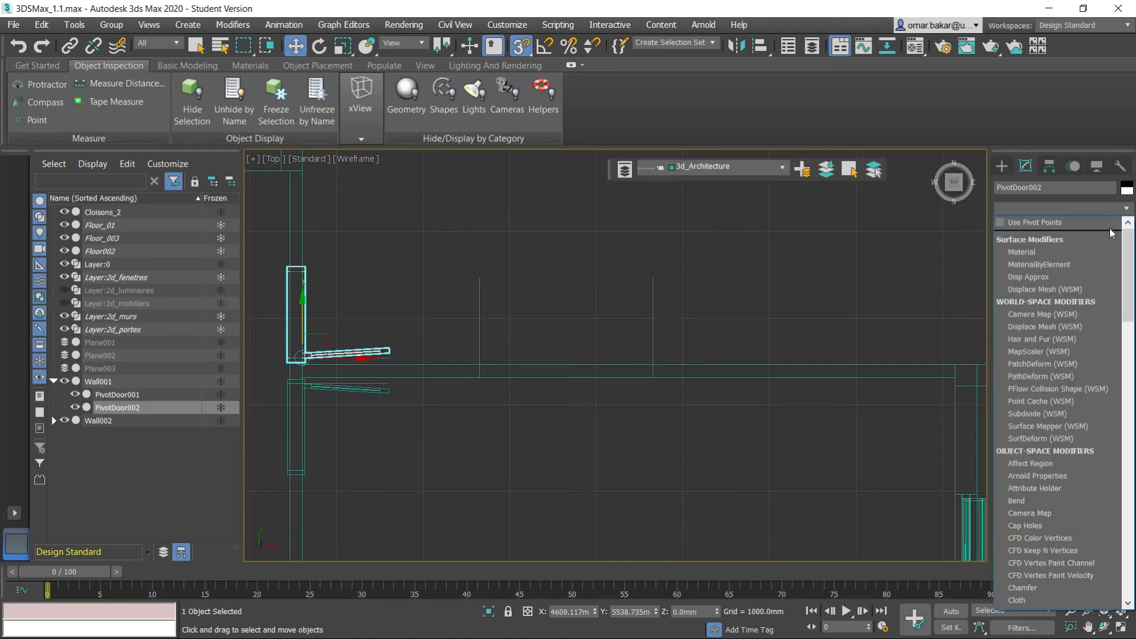
{"action": "left_click", "coordinate": [1061, 268]}
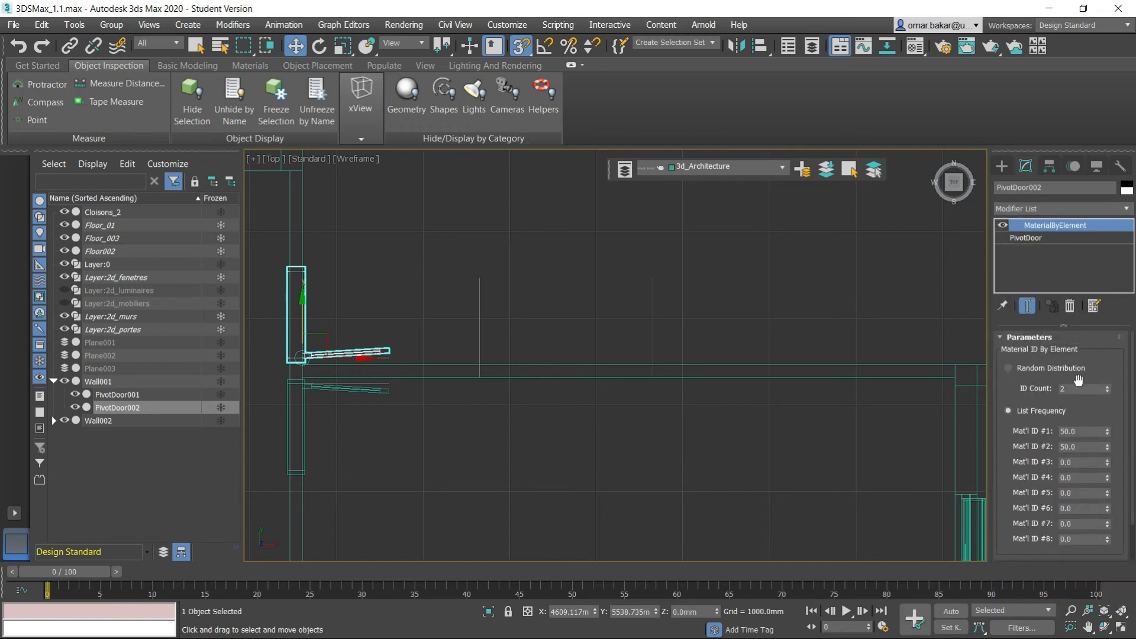
{"action": "mouse_move", "coordinate": [1102, 413]}
{"action": "left_mouse_down"}
{"action": "mouse_move", "coordinate": [1098, 299]}
{"action": "mouse_move", "coordinate": [1106, 411]}
{"action": "left_mouse_up"}
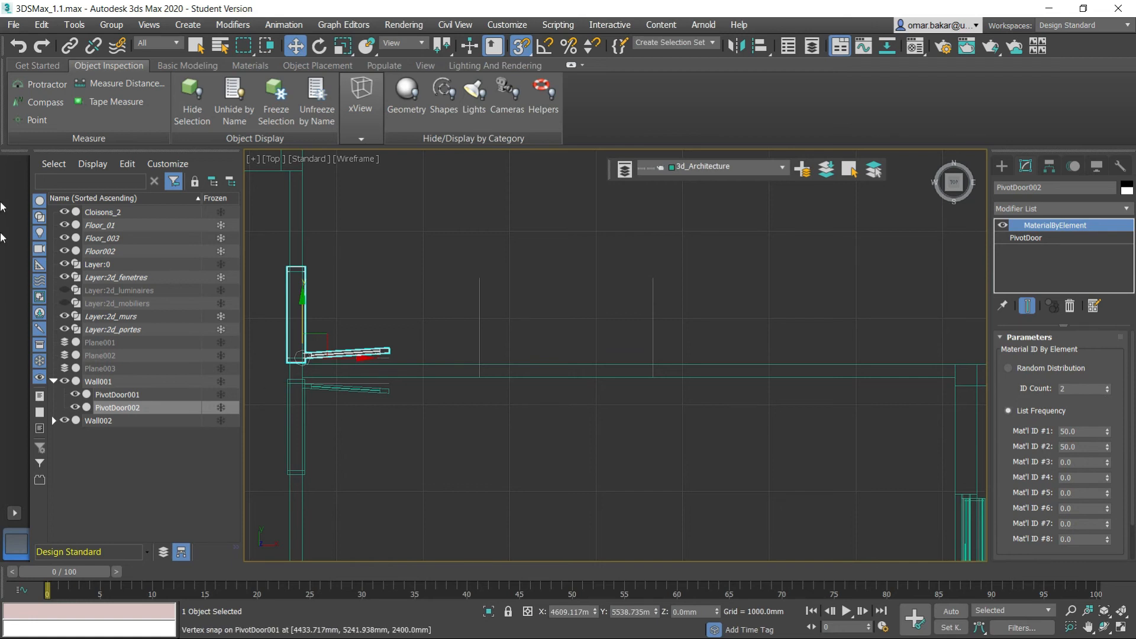
{"action": "left_click", "coordinate": [194, 46]}
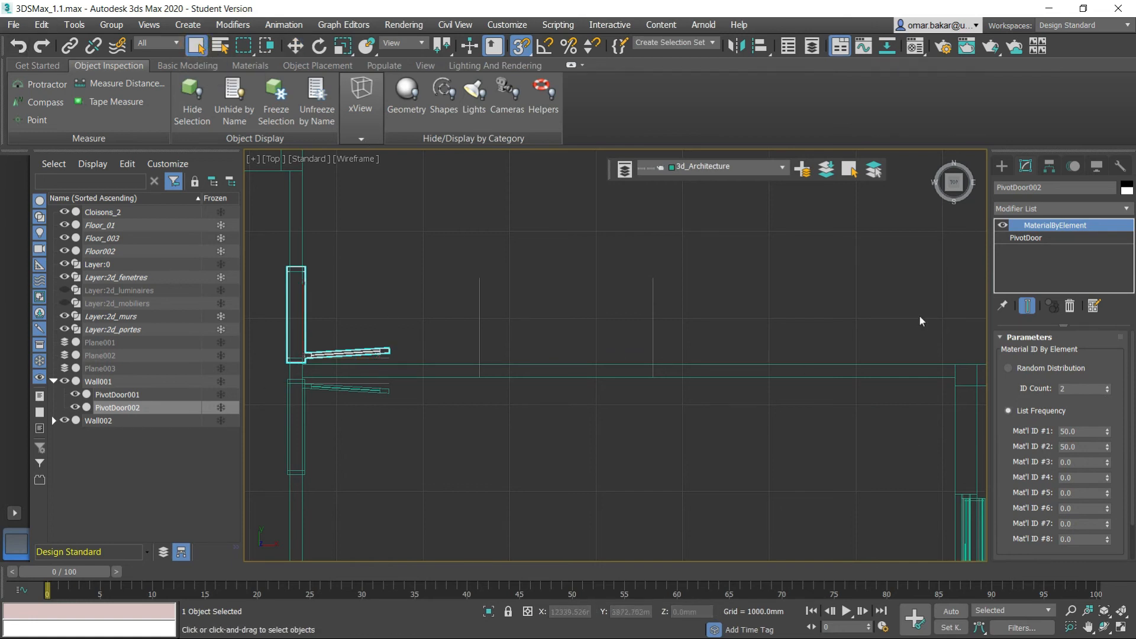
Create a pivot door 2000 mm wide, 150 mm deep and about 2264 mm high in the horizontal partition's opening.
{"action": "scroll", "coordinate": [706, 361], "scroll_direction": "down", "scroll_amount": 2}
{"action": "left_click", "coordinate": [1002, 167]}
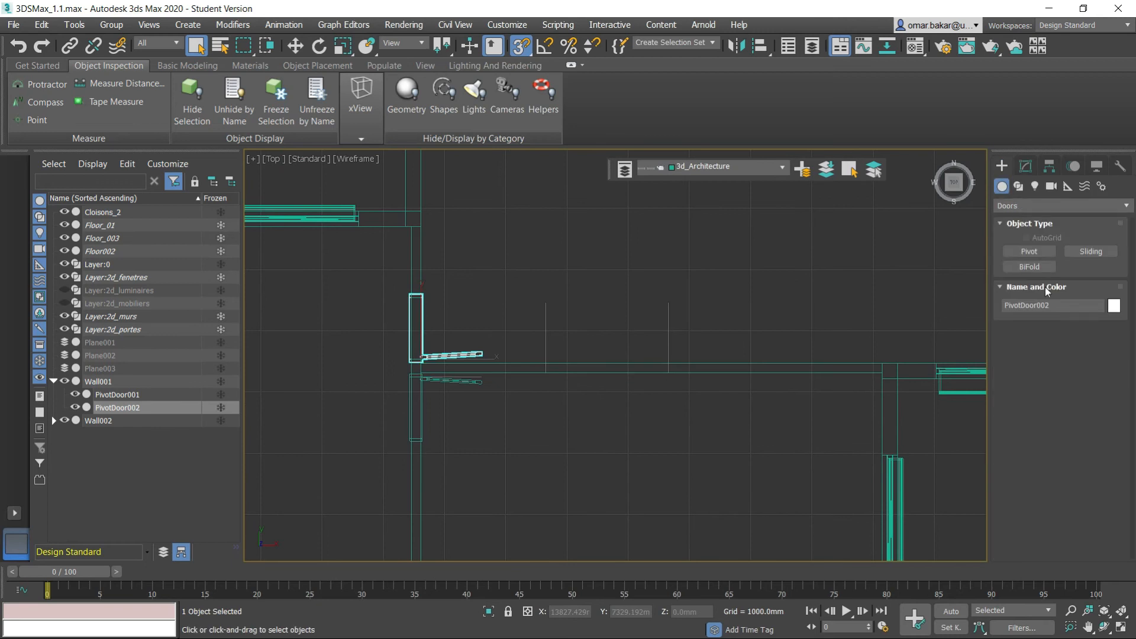
{"action": "left_click", "coordinate": [1038, 253]}
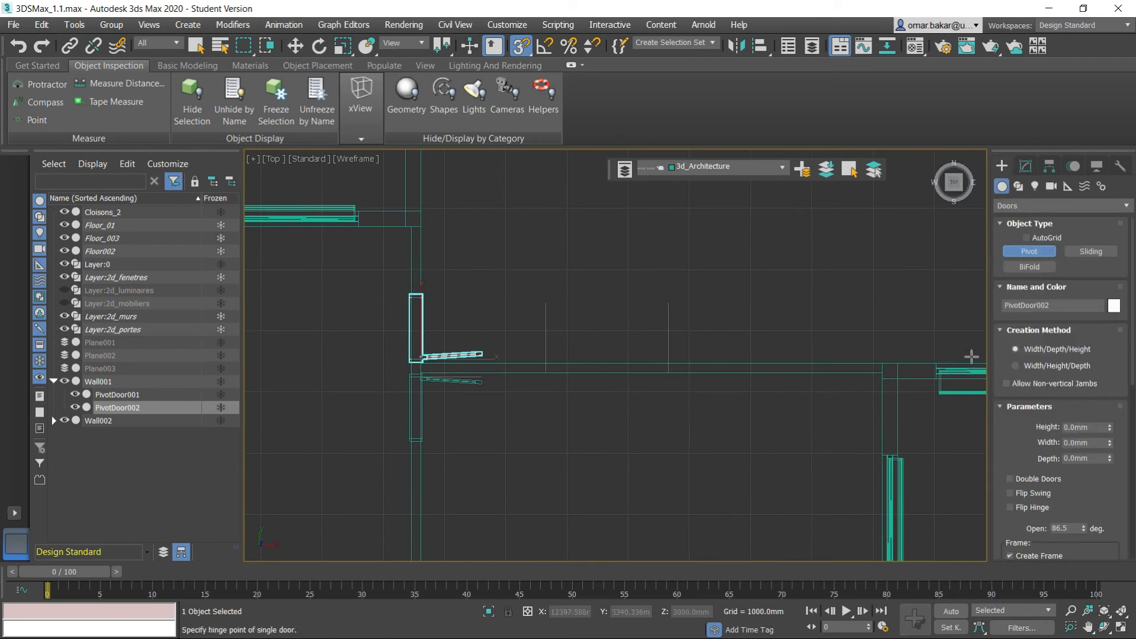
{"action": "left_click_drag", "start_coordinate": [544, 372], "coordinate": [668, 372]}
{"action": "left_click", "coordinate": [544, 360]}
{"action": "left_click", "coordinate": [601, 261]}
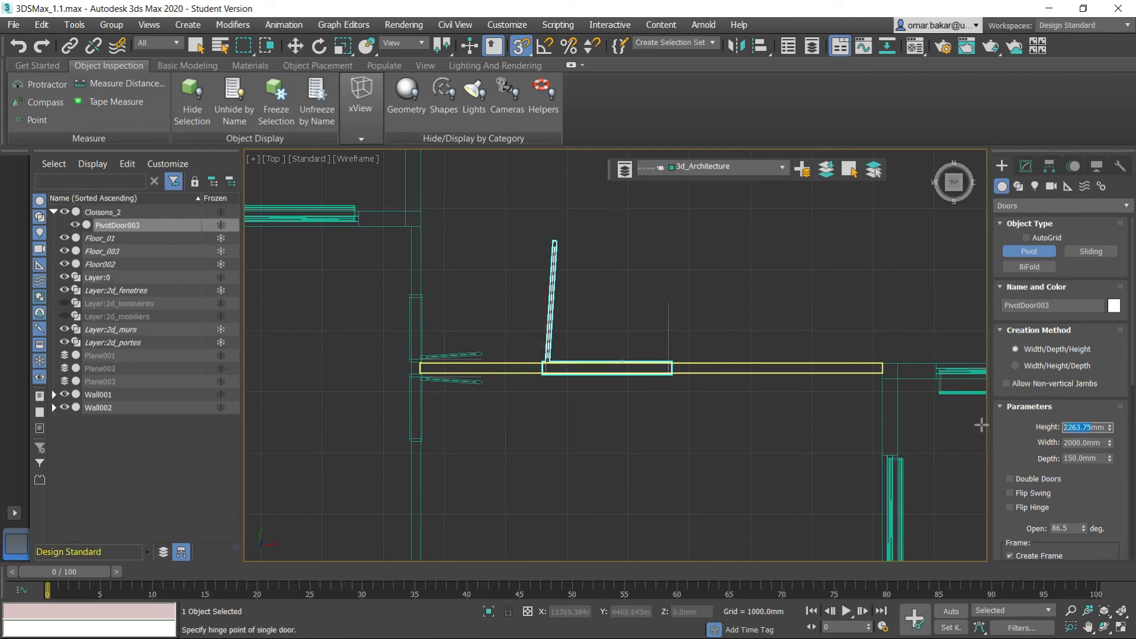
Set the wide pivot door's height to 2400 mm, make it a double door and set its opening angle to 8.5 degrees.
{"action": "left_click", "coordinate": [1010, 479]}
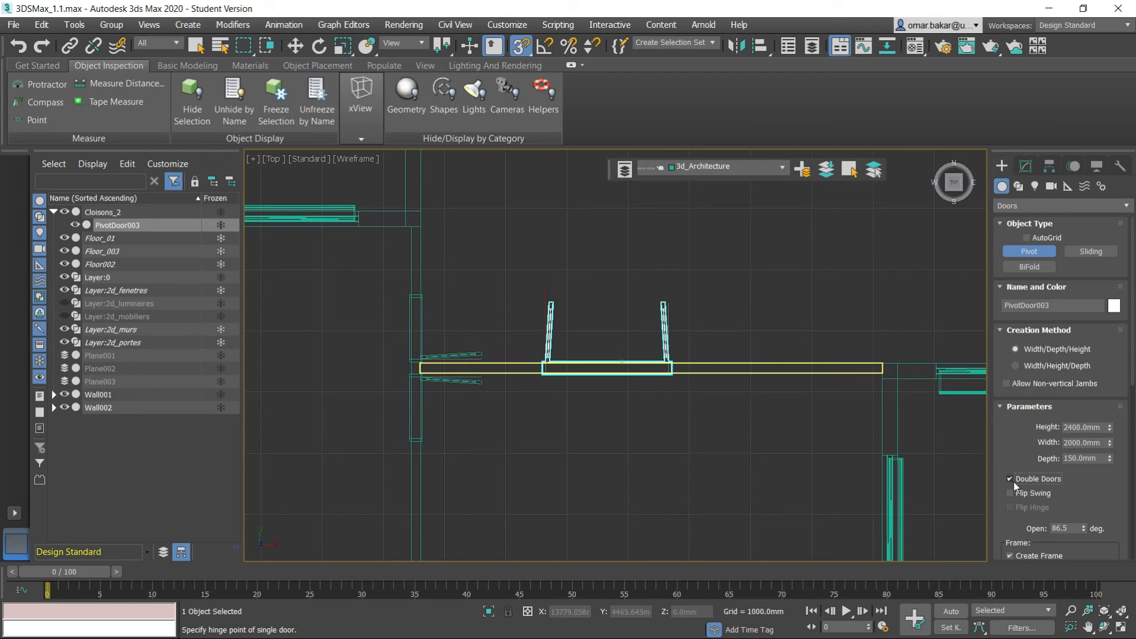
{"action": "left_click_drag", "start_coordinate": [1084, 531], "coordinate": [1102, 609]}
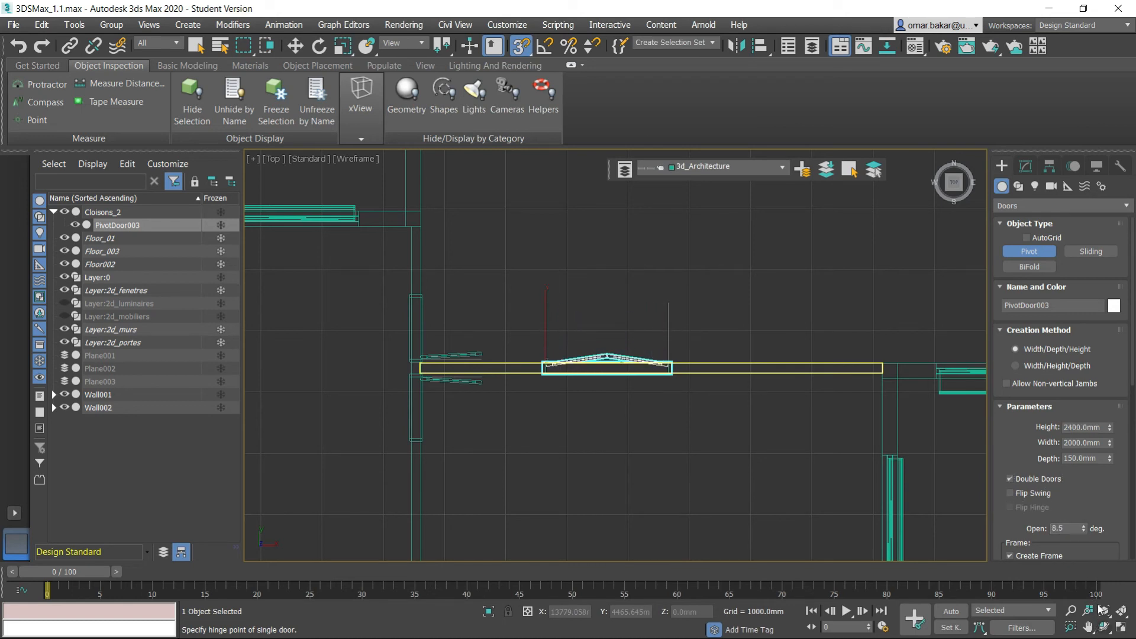
{"action": "scroll", "coordinate": [1101, 503], "scroll_direction": "down", "scroll_amount": 3}
{"action": "scroll", "coordinate": [1088, 362], "scroll_direction": "down", "scroll_amount": 2}
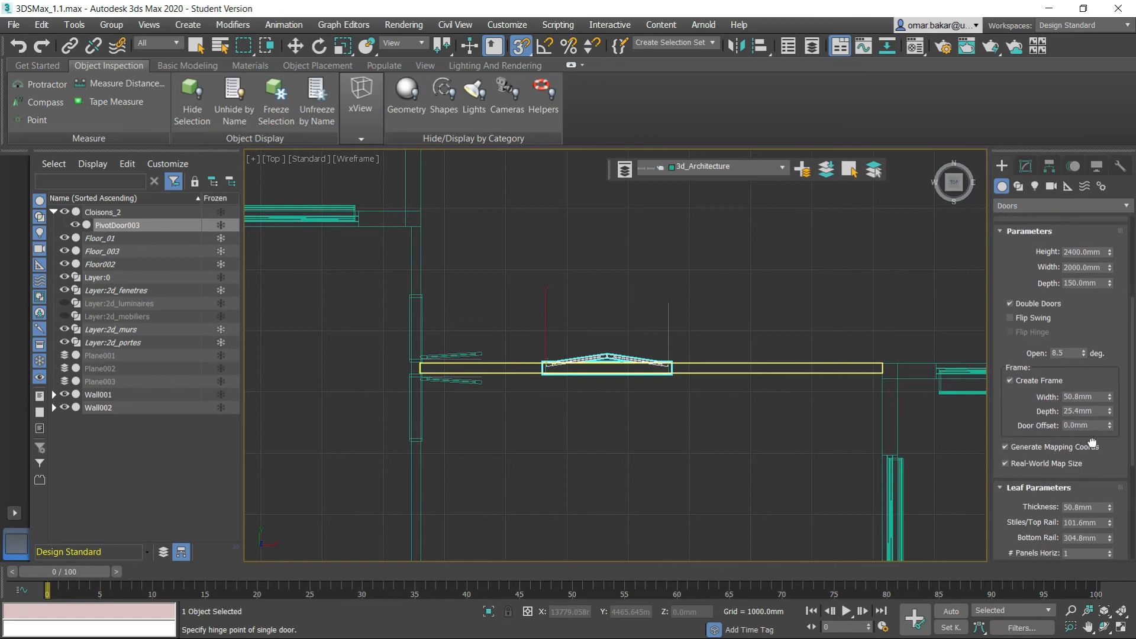
{"action": "scroll", "coordinate": [1088, 496], "scroll_direction": "down", "scroll_amount": 2}
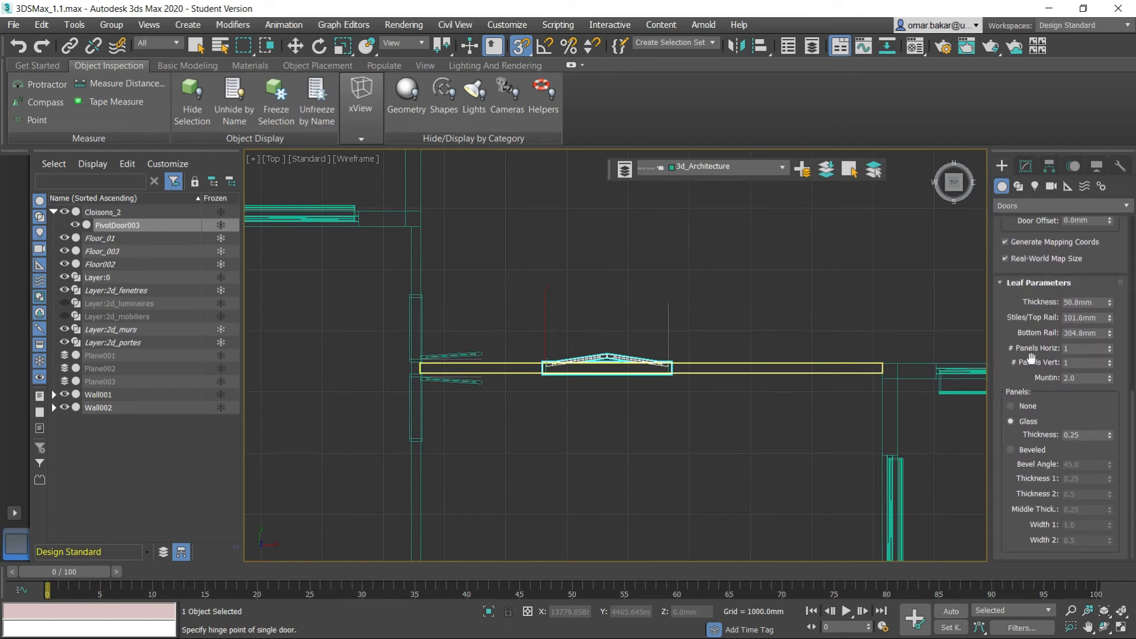
Examine the floor gaps beneath the two mirrored pivot doors in the maximized perspective view.
{"action": "key", "text": "alt+w"}
{"action": "right_click", "coordinate": [770, 426]}
{"action": "left_click", "coordinate": [1121, 627]}
{"action": "middle_click_drag", "start_coordinate": [607, 251], "coordinate": [622, 397]}
{"action": "scroll", "coordinate": [442, 466], "scroll_direction": "up", "scroll_amount": 8}
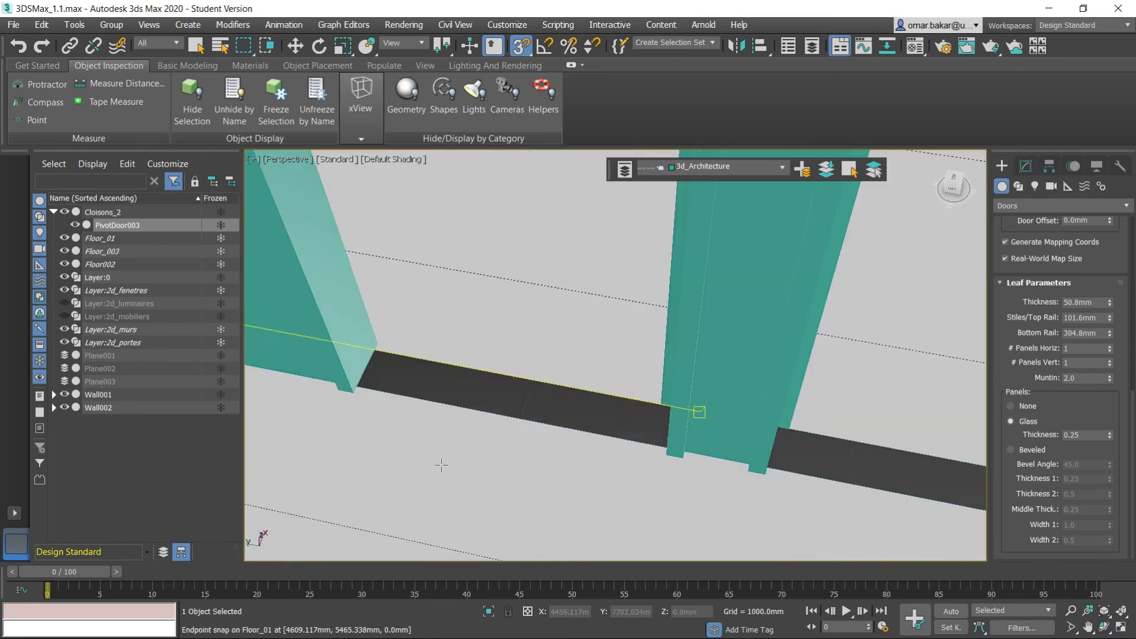
{"action": "scroll", "coordinate": [581, 381], "scroll_direction": "down", "scroll_amount": 5}
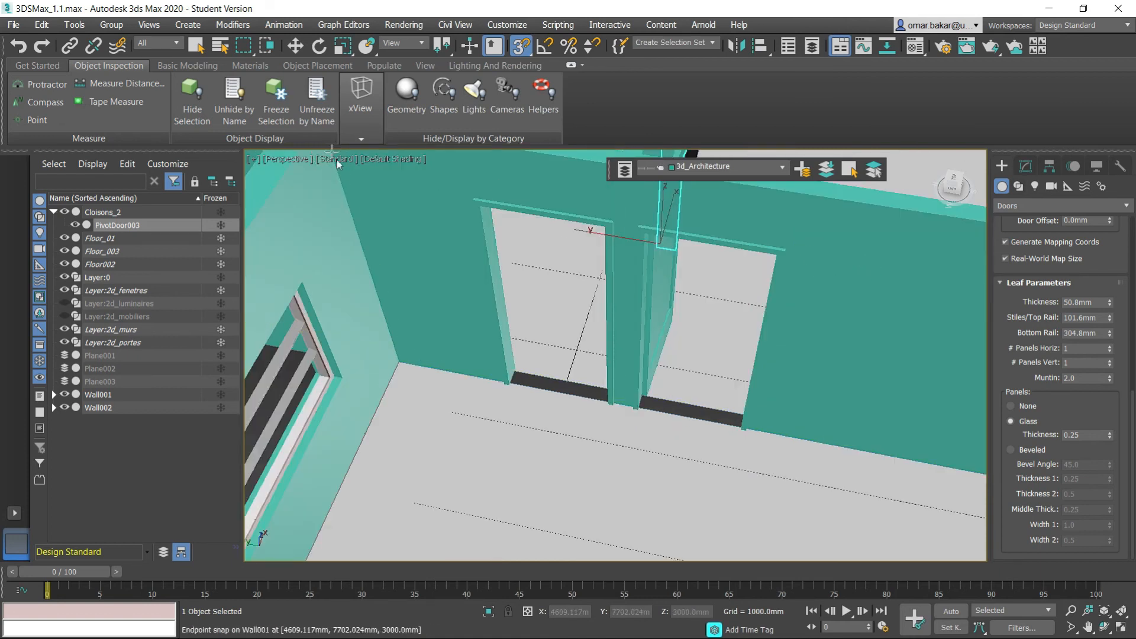
Display the perspective view as a wireframe override and snap a plane about 2297 by 150 mm across the two mirrored doors' threshold.
{"action": "left_click", "coordinate": [398, 159]}
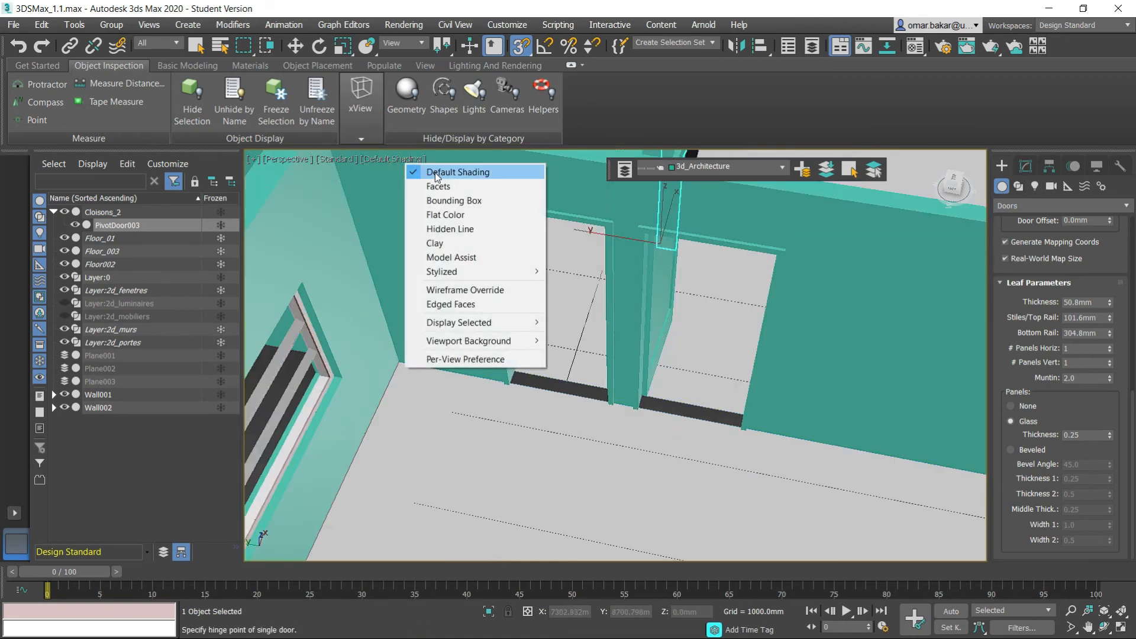
{"action": "left_click", "coordinate": [465, 289]}
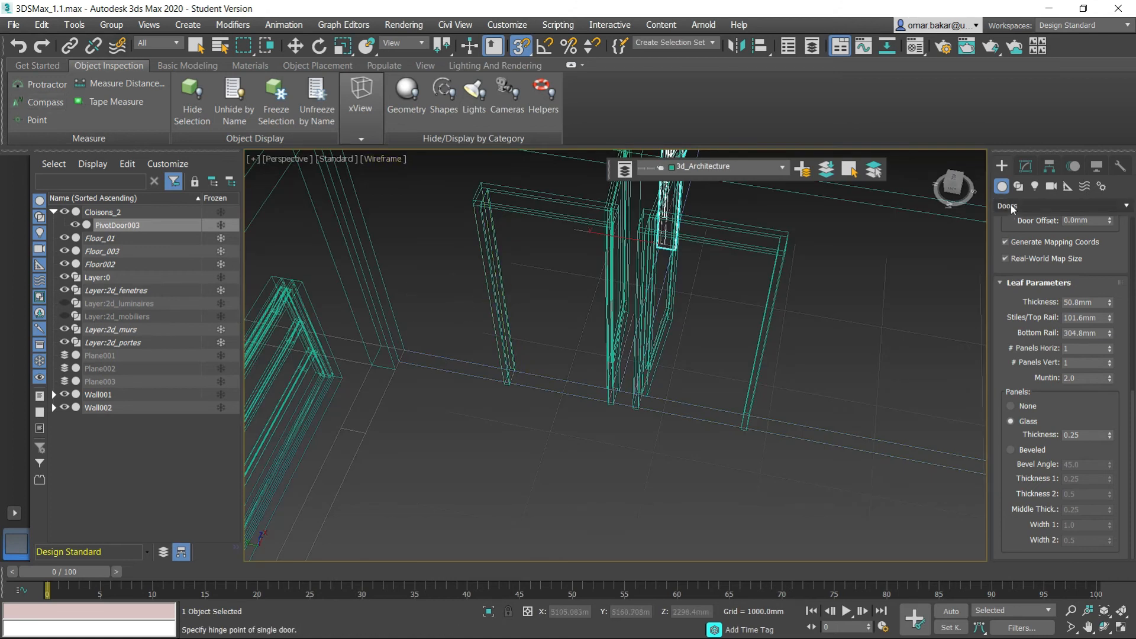
{"action": "scroll", "coordinate": [1025, 289], "scroll_direction": "up", "scroll_amount": 5}
{"action": "left_click", "coordinate": [1029, 207]}
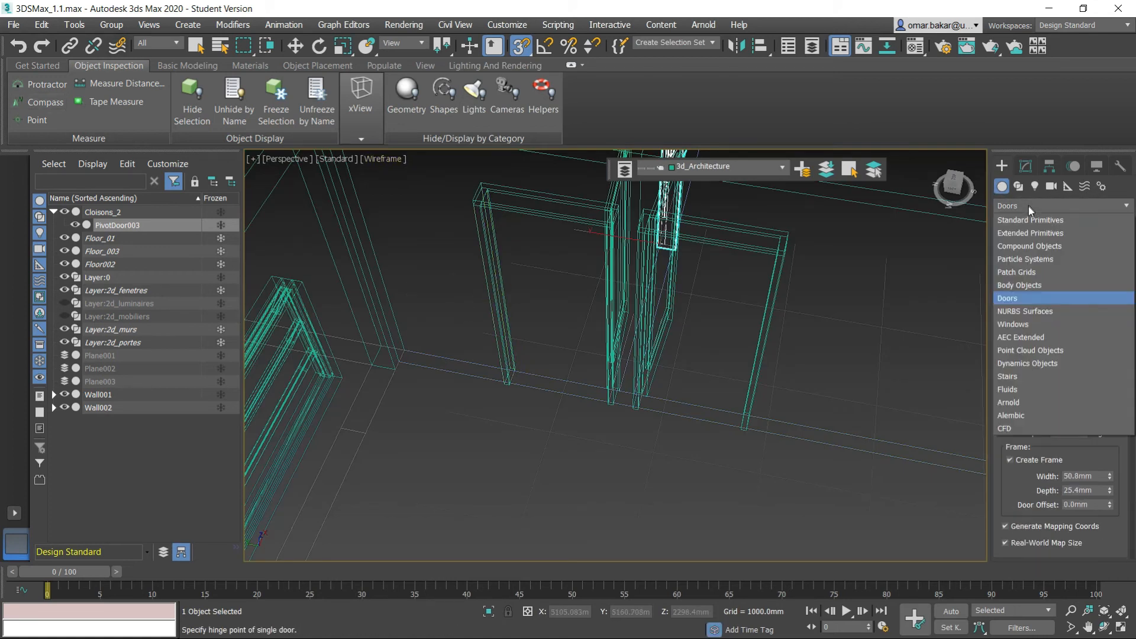
{"action": "left_click", "coordinate": [1028, 220]}
{"action": "left_click", "coordinate": [1091, 312]}
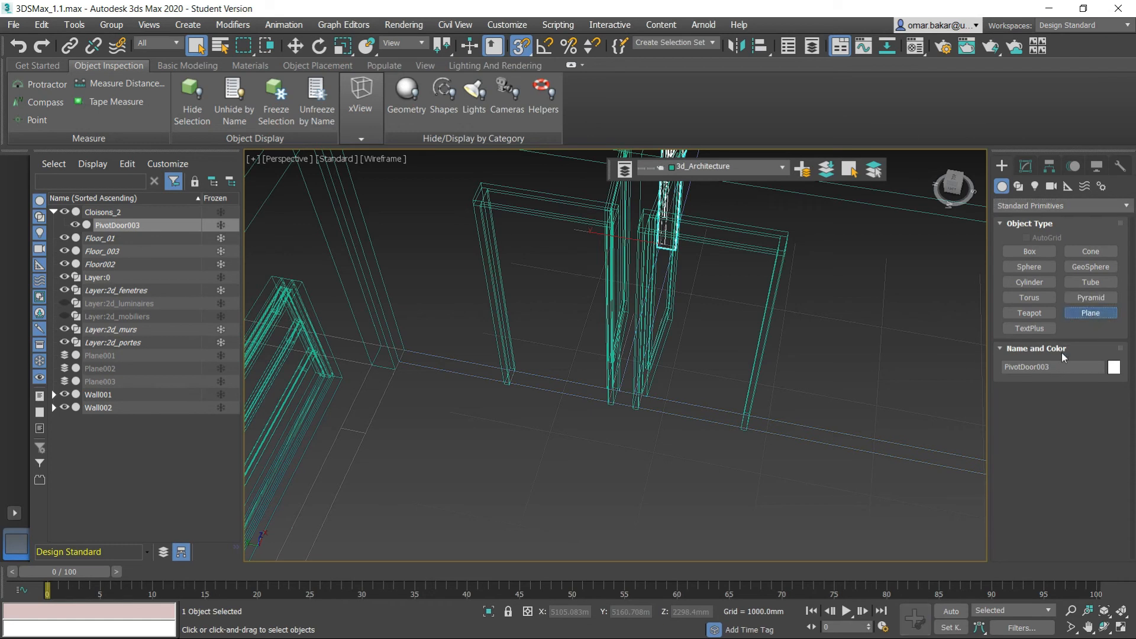
{"action": "scroll", "coordinate": [545, 392], "scroll_direction": "up", "scroll_amount": 5}
{"action": "middle_click_drag", "start_coordinate": [586, 401], "coordinate": [445, 373]}
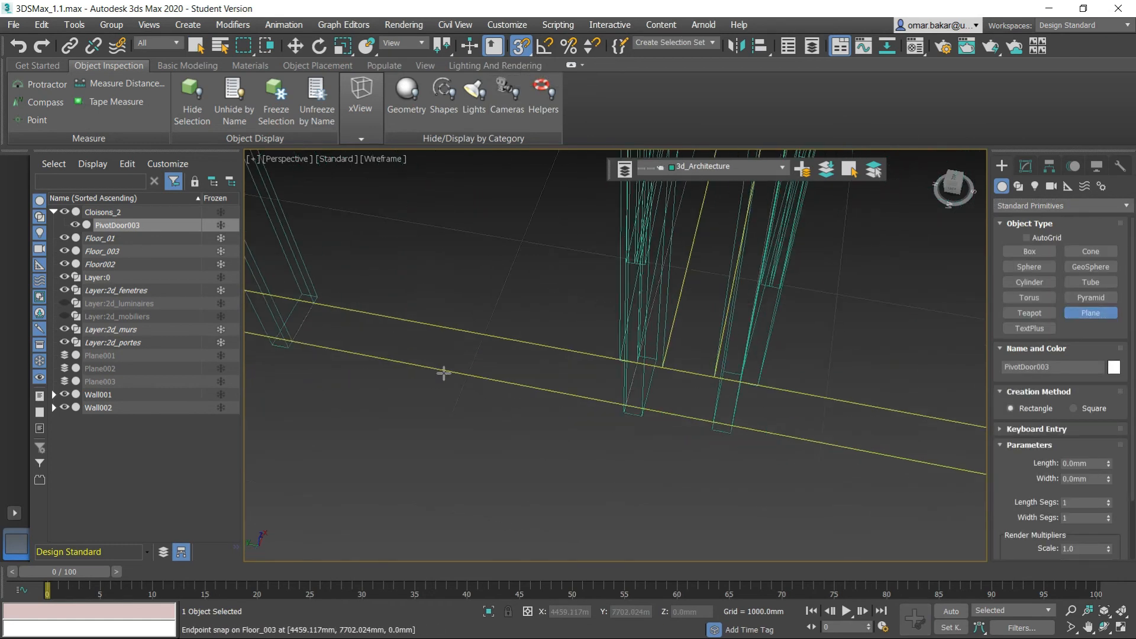
{"action": "scroll", "coordinate": [447, 373], "scroll_direction": "down", "scroll_amount": 5}
{"action": "left_click_drag", "start_coordinate": [400, 359], "coordinate": [631, 397]}
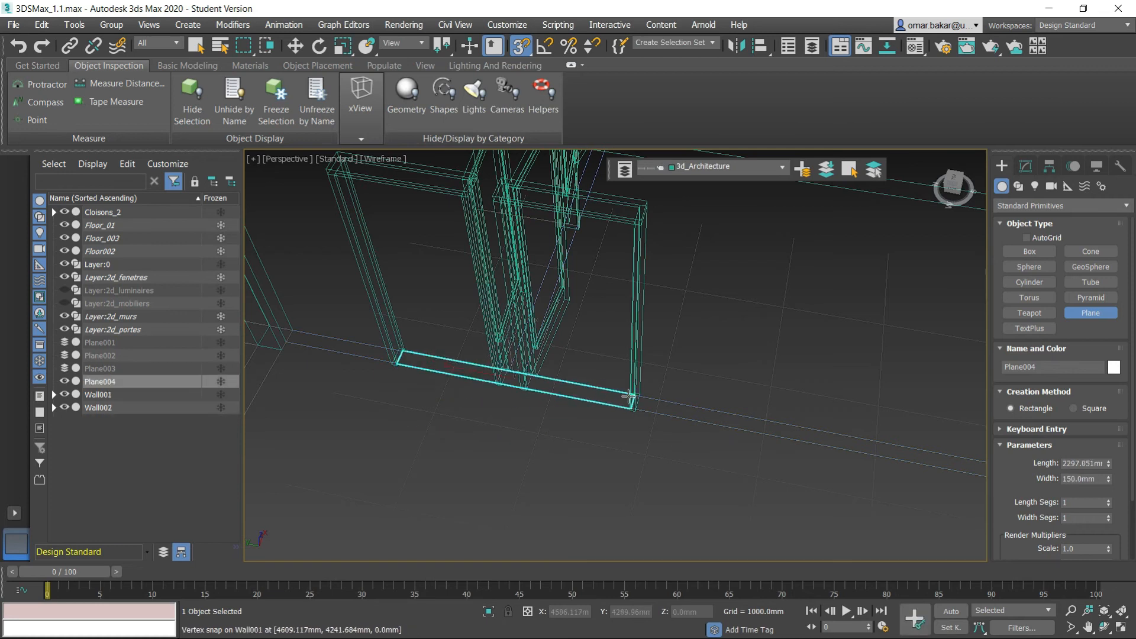
Create a plane about 150 by 2000 mm across the double door's threshold, snapped to the partition's edges.
{"action": "scroll", "coordinate": [634, 396], "scroll_direction": "up", "scroll_amount": 5}
{"action": "scroll", "coordinate": [565, 398], "scroll_direction": "down", "scroll_amount": 3}
{"action": "scroll", "coordinate": [565, 398], "scroll_direction": "down", "scroll_amount": 6}
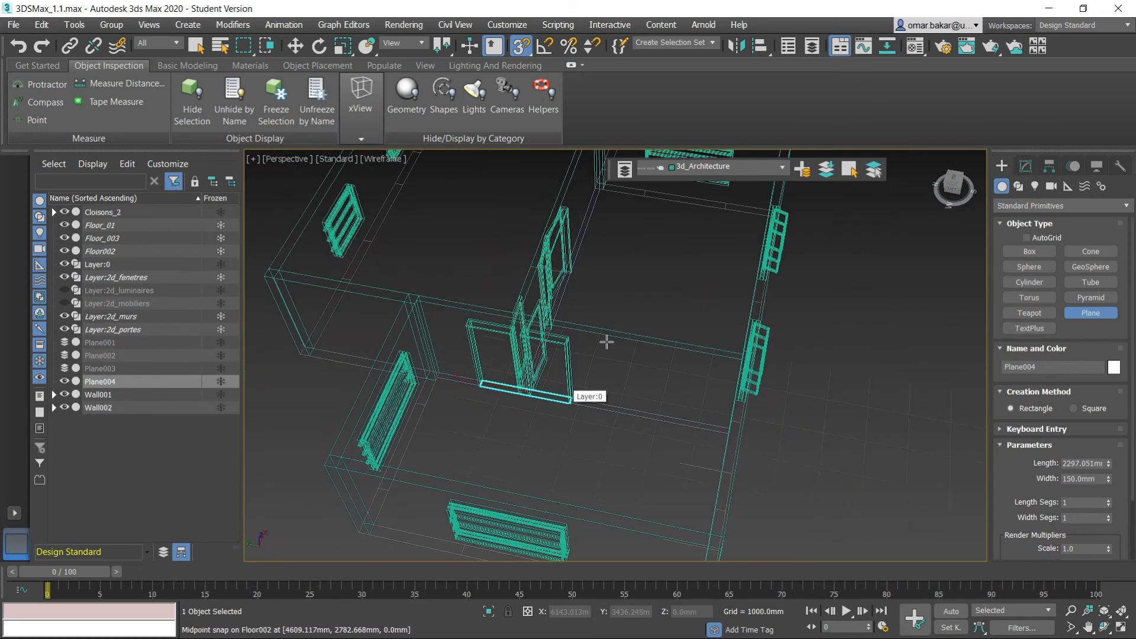
{"action": "scroll", "coordinate": [619, 414], "scroll_direction": "up", "scroll_amount": 8}
{"action": "scroll", "coordinate": [725, 443], "scroll_direction": "up", "scroll_amount": 3}
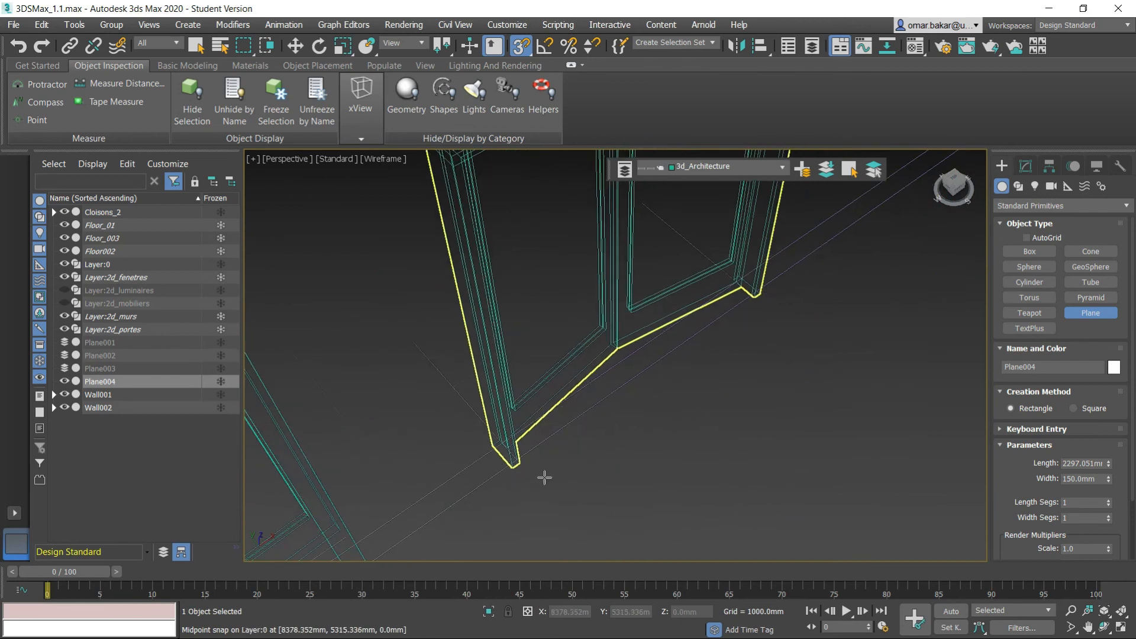
{"action": "left_click_drag", "start_coordinate": [495, 448], "coordinate": [692, 468]}
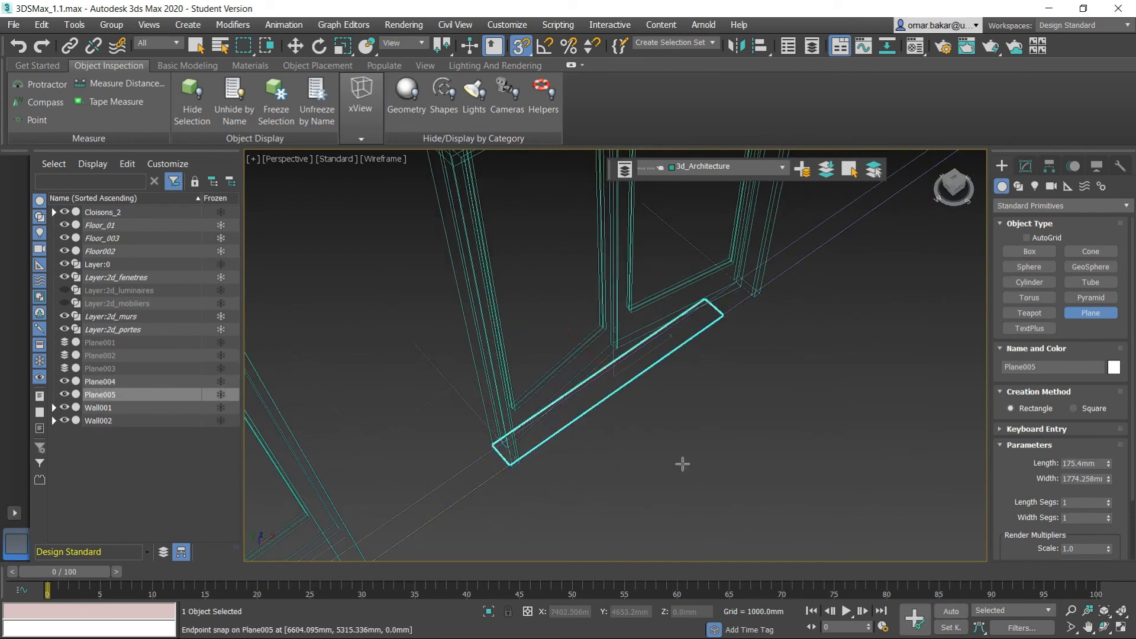
{"action": "key", "text": "ctrl+z"}
{"action": "scroll", "coordinate": [507, 447], "scroll_direction": "up", "scroll_amount": 3}
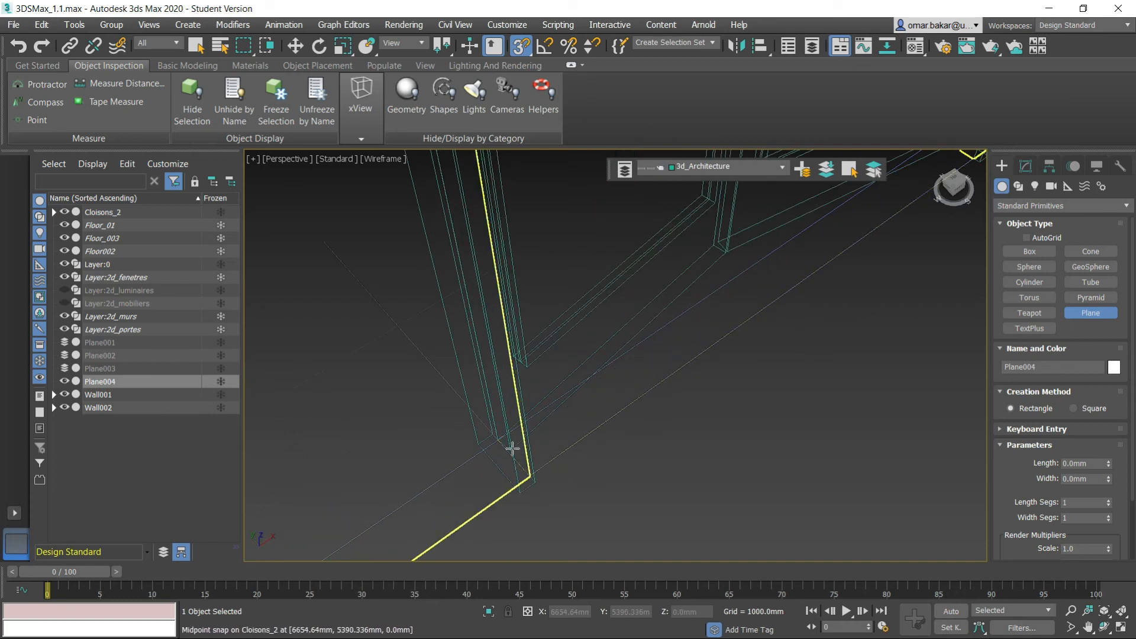
{"action": "left_click_drag", "start_coordinate": [499, 439], "coordinate": [986, 155]}
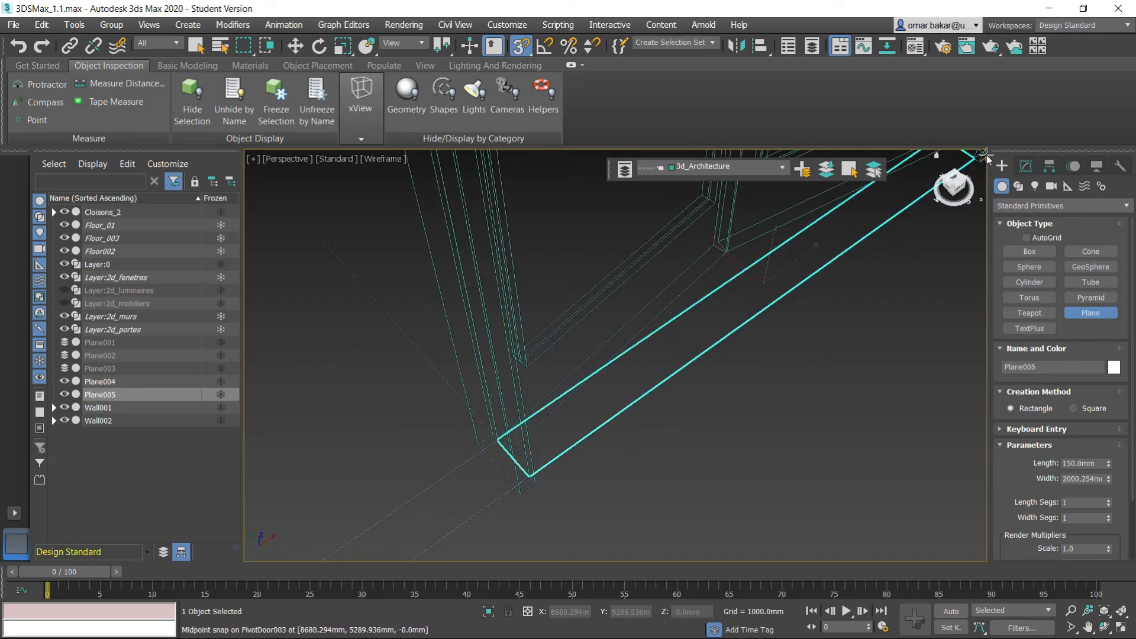
Create a 250 by 2000 mm plane across the exterior wall opening's threshold and restore default shading.
{"action": "scroll", "coordinate": [761, 432], "scroll_direction": "down", "scroll_amount": 8}
{"action": "scroll", "coordinate": [565, 497], "scroll_direction": "up", "scroll_amount": 5}
{"action": "left_click_drag", "start_coordinate": [443, 530], "coordinate": [736, 264]}
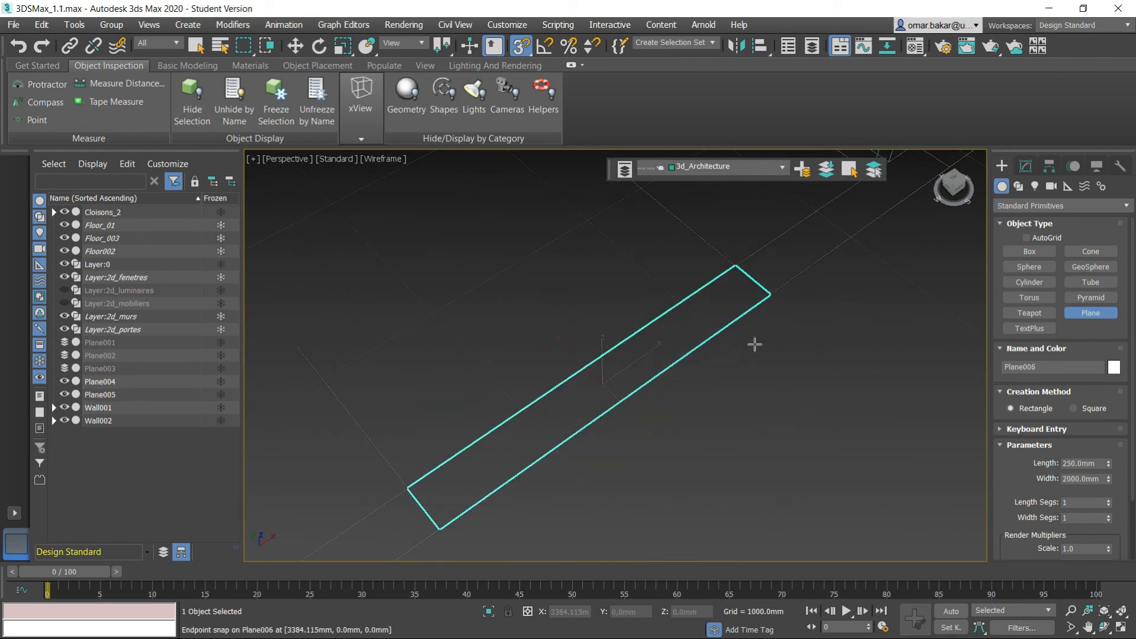
{"action": "scroll", "coordinate": [753, 343], "scroll_direction": "down", "scroll_amount": 6}
{"action": "right_click", "coordinate": [927, 480]}
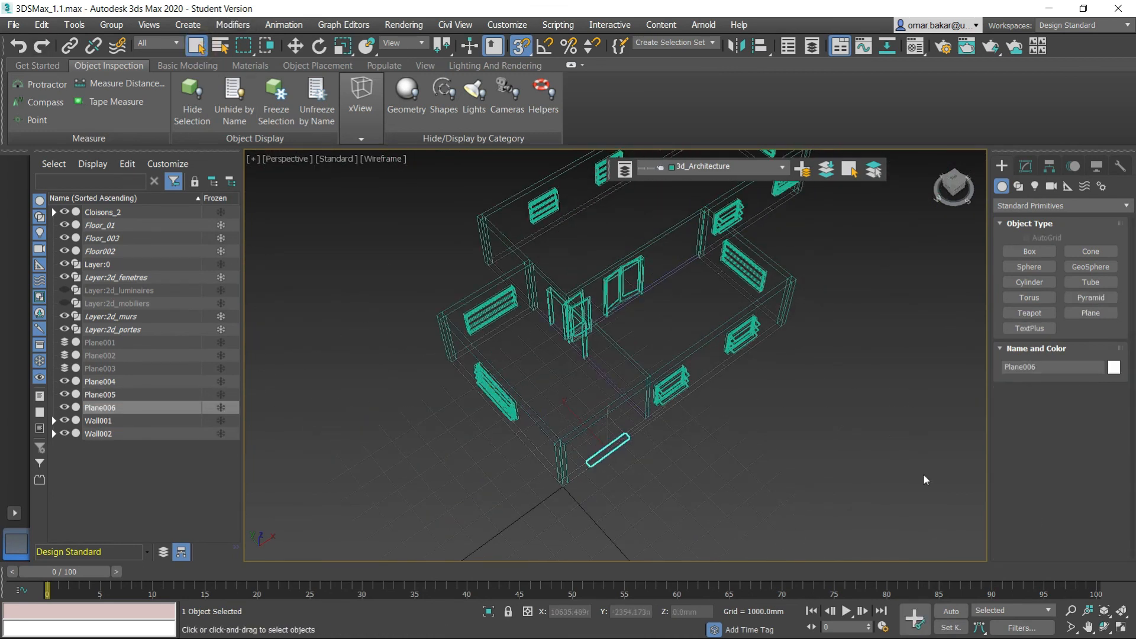
{"action": "left_click", "coordinate": [385, 158]}
{"action": "left_click", "coordinate": [432, 172]}
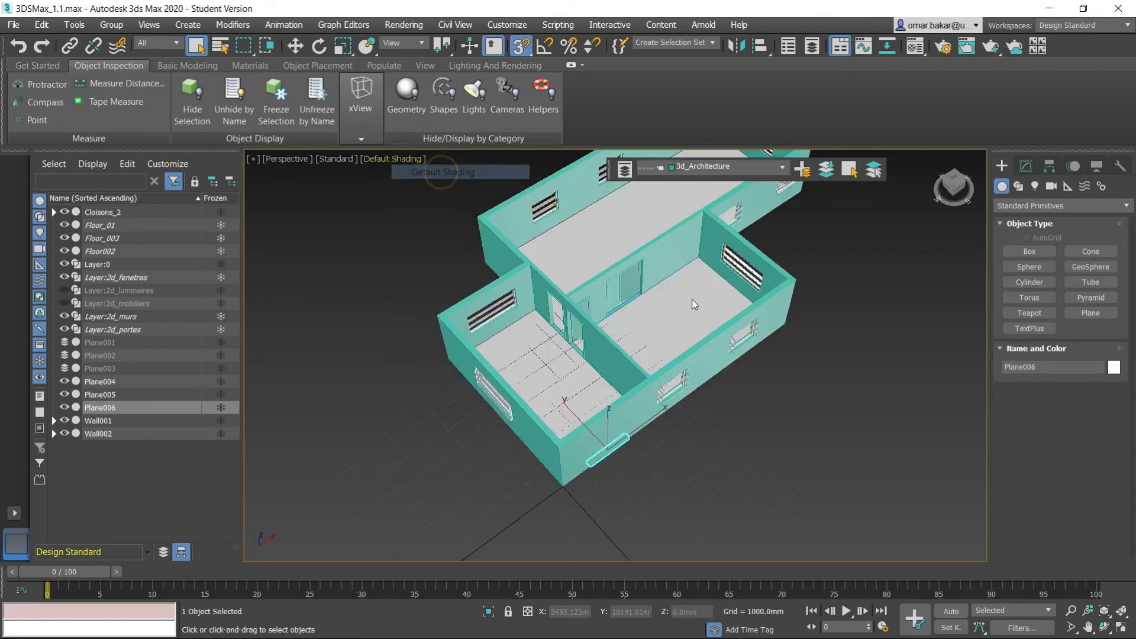
Isolate the single pivot door PivotDoor001 in the perspective view.
{"action": "scroll", "coordinate": [691, 300], "scroll_direction": "up", "scroll_amount": 8}
{"action": "scroll", "coordinate": [733, 465], "scroll_direction": "down", "scroll_amount": 2}
{"action": "middle_click_drag", "start_coordinate": [736, 449], "coordinate": [546, 371], "text": "alt"}
{"action": "scroll", "coordinate": [599, 418], "scroll_direction": "down", "scroll_amount": 8}
{"action": "middle_click_drag", "start_coordinate": [633, 422], "coordinate": [625, 450], "text": "alt"}
{"action": "scroll", "coordinate": [662, 441], "scroll_direction": "up", "scroll_amount": 8}
{"action": "left_click", "coordinate": [200, 50]}
{"action": "left_click", "coordinate": [565, 242]}
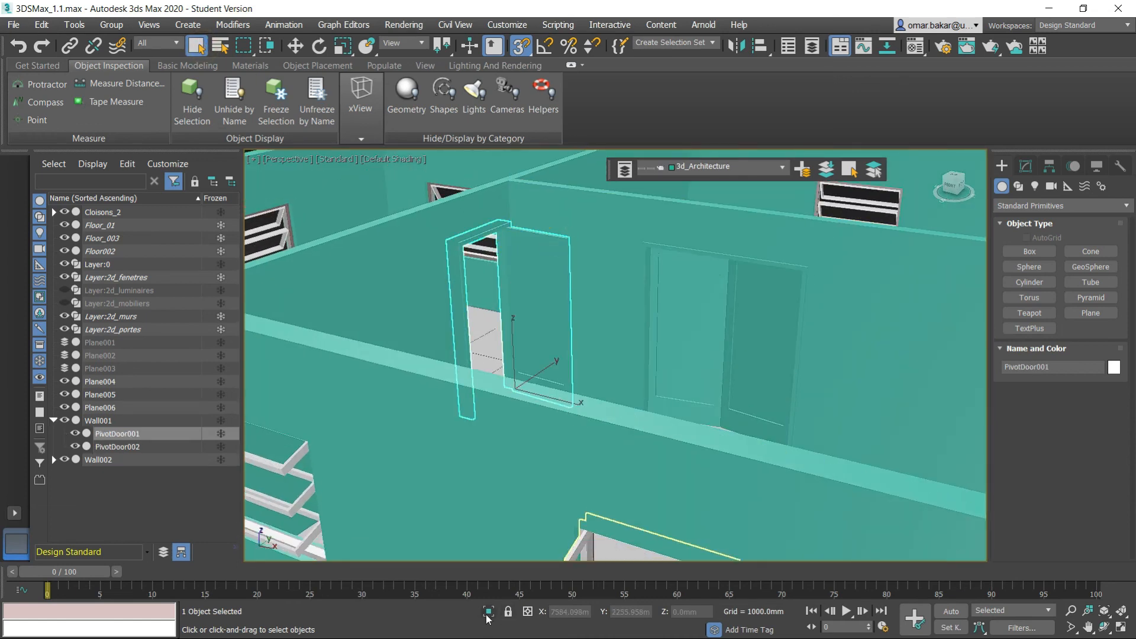
{"action": "key", "text": "alt+q"}
{"action": "middle_click_drag", "start_coordinate": [556, 440], "coordinate": [663, 451], "text": "alt"}
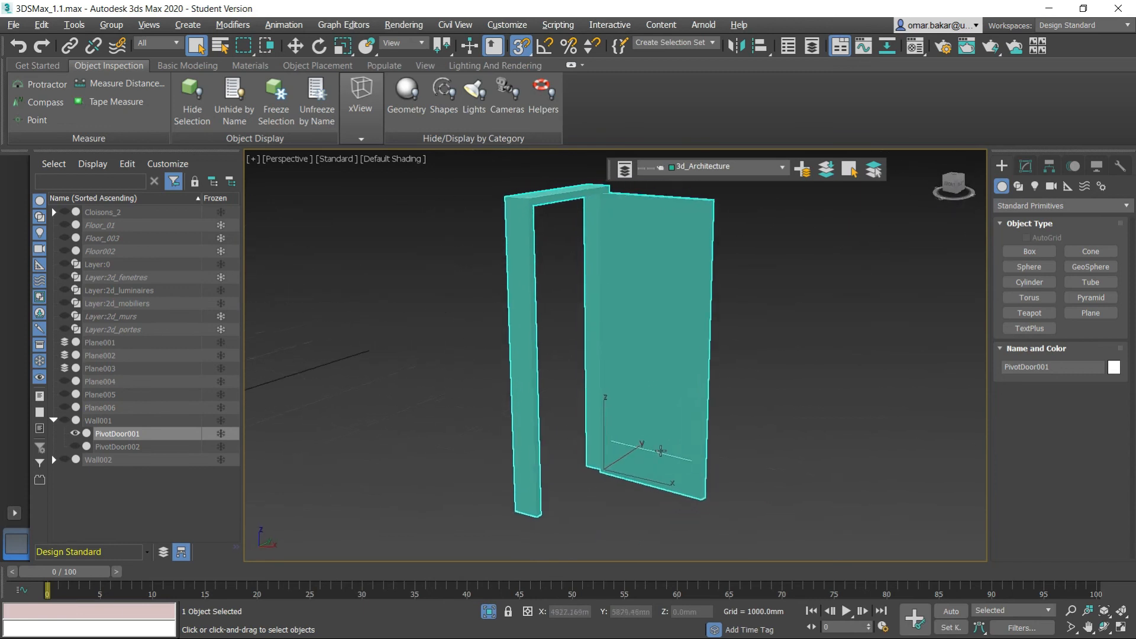
Add an Edit Poly modifier to the isolated pivot door.
{"action": "left_click", "coordinate": [1029, 170]}
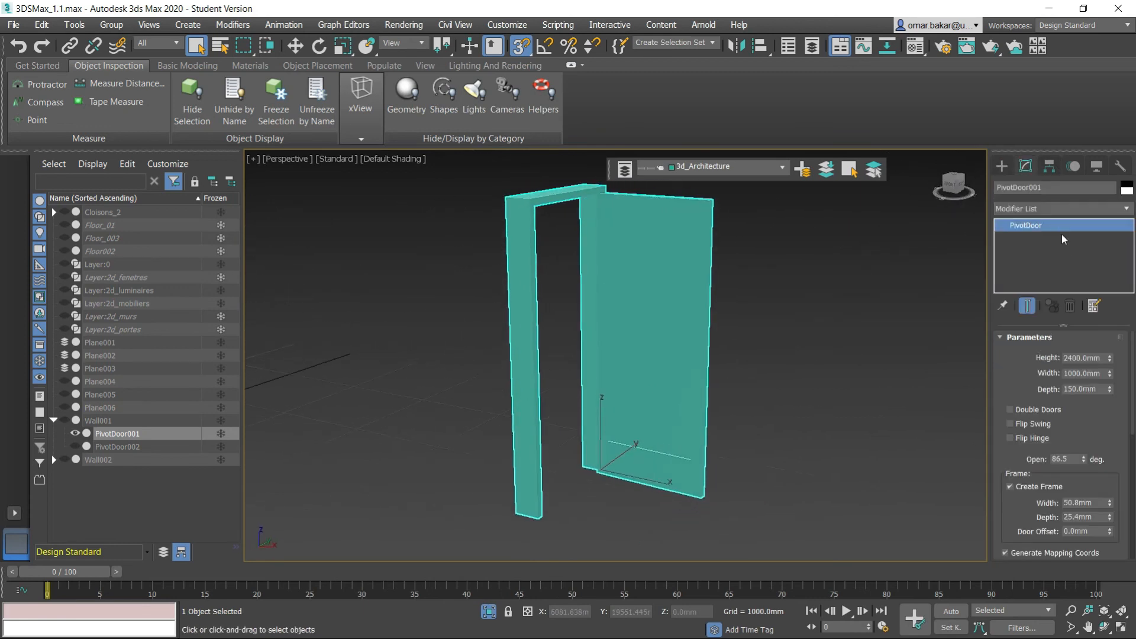
{"action": "left_click", "coordinate": [1042, 210]}
{"action": "scroll", "coordinate": [1070, 497], "scroll_direction": "down", "scroll_amount": 1}
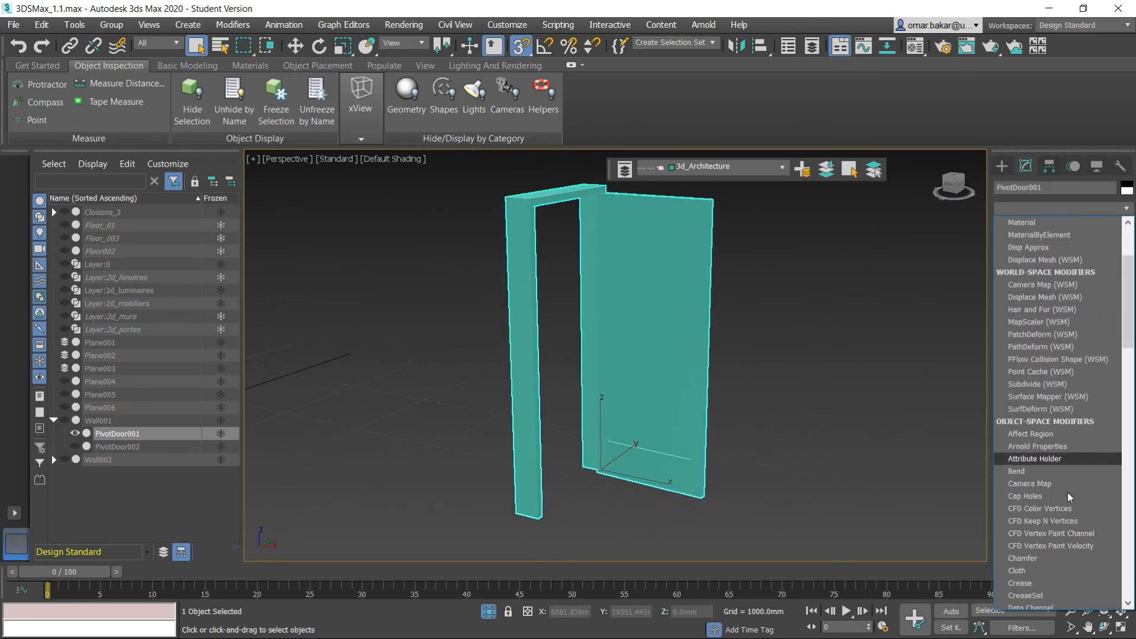
{"action": "scroll", "coordinate": [1069, 496], "scroll_direction": "down", "scroll_amount": 5}
{"action": "left_click", "coordinate": [1038, 408]}
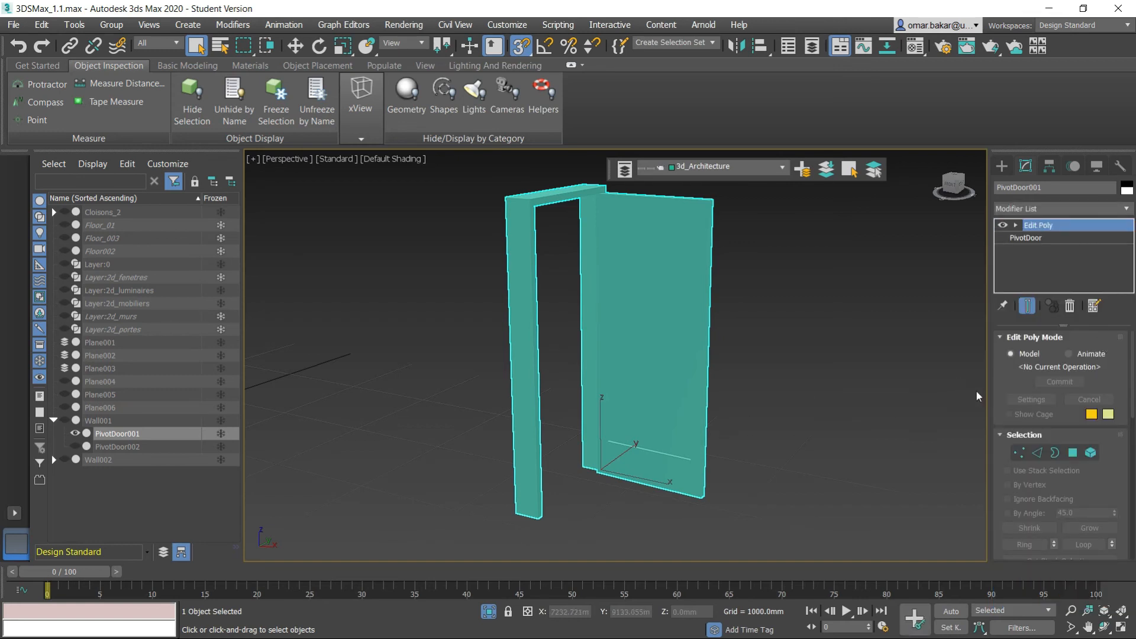
Select the door leaf's frame at Element level of Edit Poly and bring up its polygon material ID settings.
{"action": "left_click_drag", "start_coordinate": [1101, 469], "coordinate": [1109, 255]}
{"action": "scroll", "coordinate": [814, 376], "scroll_direction": "down", "scroll_amount": 5}
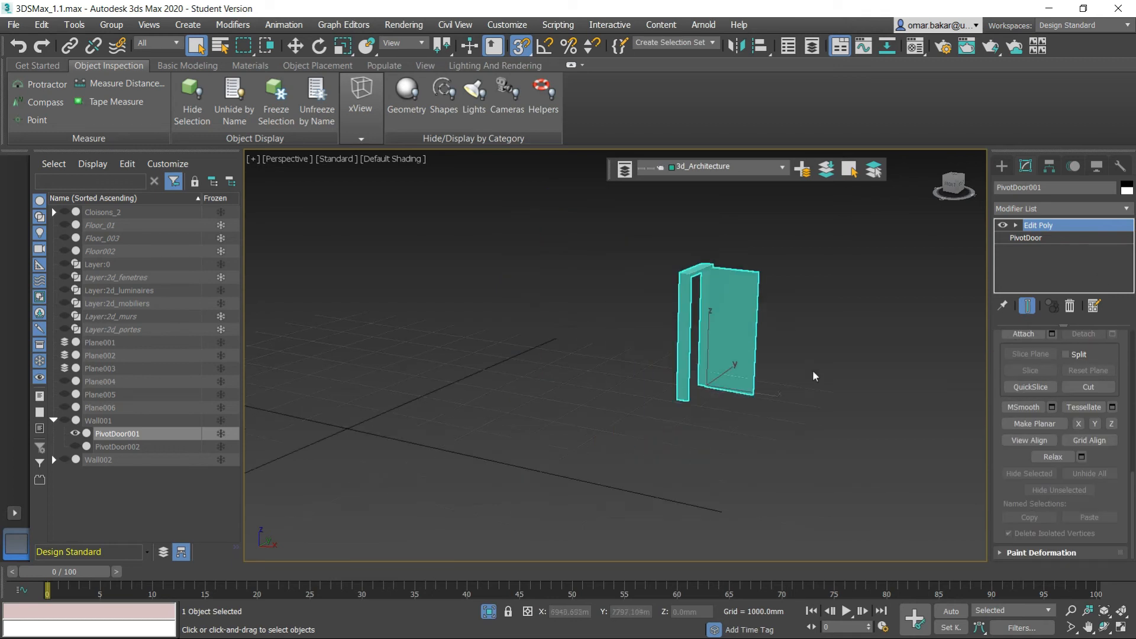
{"action": "middle_click_drag", "start_coordinate": [737, 367], "coordinate": [612, 364]}
{"action": "scroll", "coordinate": [612, 365], "scroll_direction": "up", "scroll_amount": 2}
{"action": "mouse_move", "coordinate": [1098, 238]}
{"action": "left_mouse_down"}
{"action": "mouse_move", "coordinate": [1121, 435]}
{"action": "mouse_move", "coordinate": [1110, 117]}
{"action": "left_mouse_up"}
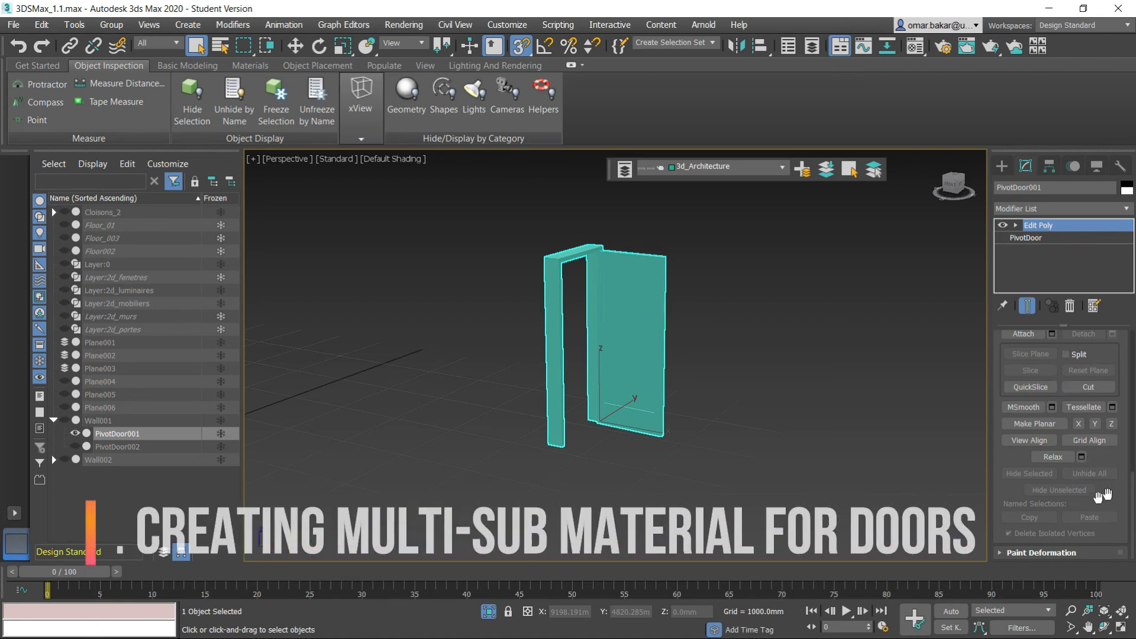
{"action": "scroll", "coordinate": [1087, 467], "scroll_direction": "up", "scroll_amount": 3}
{"action": "scroll", "coordinate": [1086, 467], "scroll_direction": "up", "scroll_amount": 10}
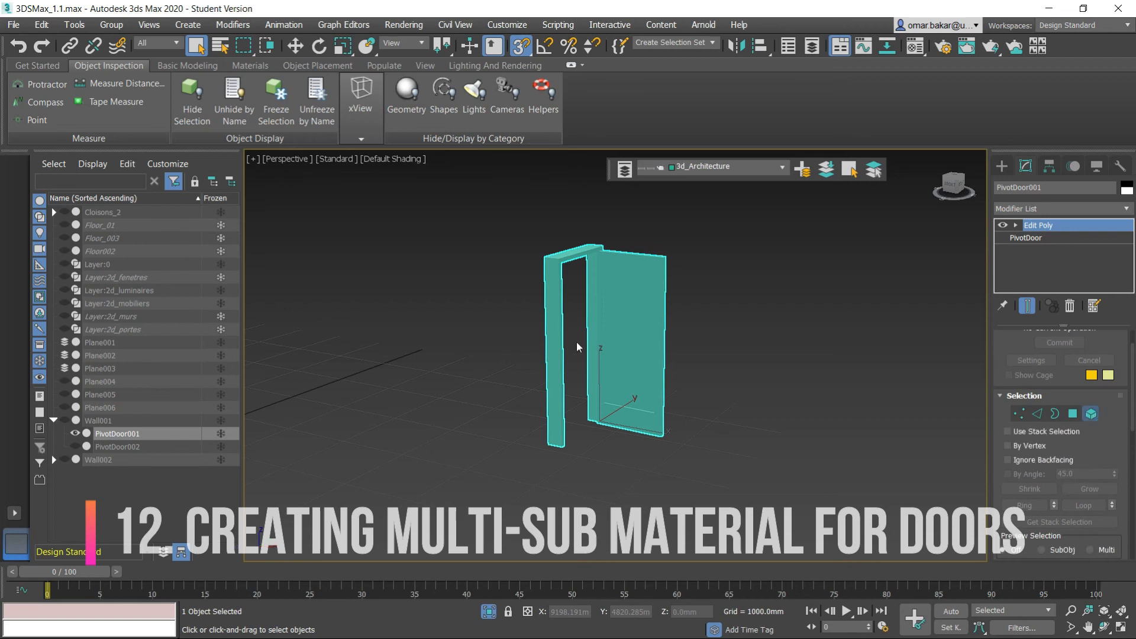
{"action": "left_click", "coordinate": [650, 422]}
{"action": "middle_click_drag", "start_coordinate": [739, 429], "coordinate": [702, 446], "text": "alt"}
{"action": "scroll", "coordinate": [1089, 470], "scroll_direction": "down", "scroll_amount": 8}
{"action": "scroll", "coordinate": [1086, 473], "scroll_direction": "down", "scroll_amount": 8}
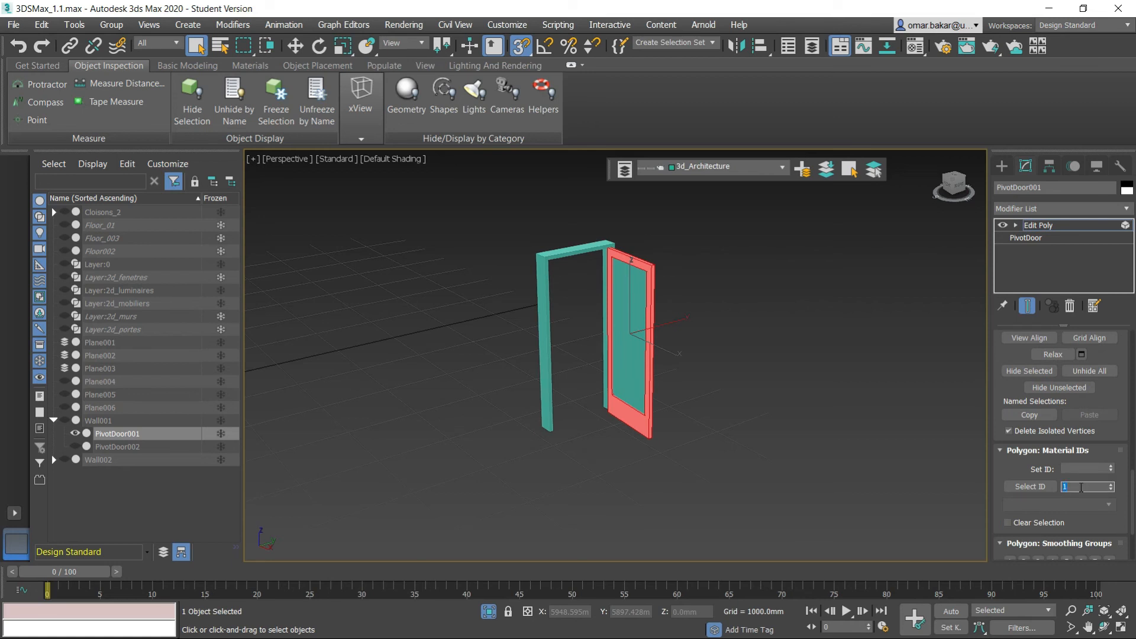
Add a MaterialByElement modifier to the door and place it beneath Edit Poly in the modifier stack.
{"action": "left_click", "coordinate": [1061, 208]}
{"action": "left_click", "coordinate": [1051, 263]}
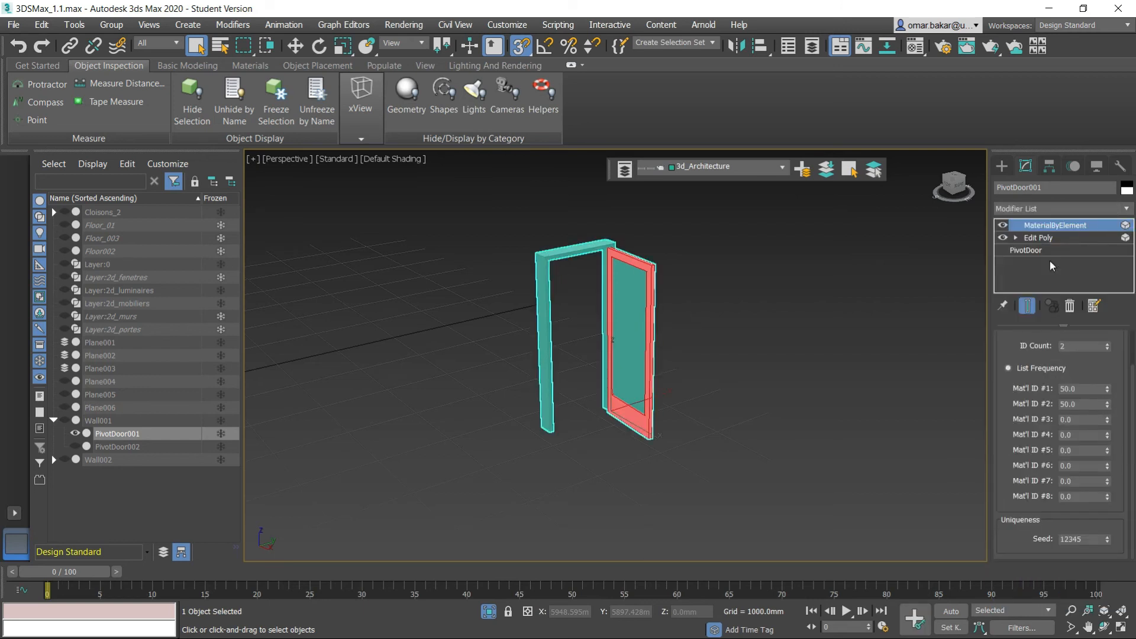
{"action": "left_click_drag", "start_coordinate": [1039, 231], "coordinate": [1039, 248]}
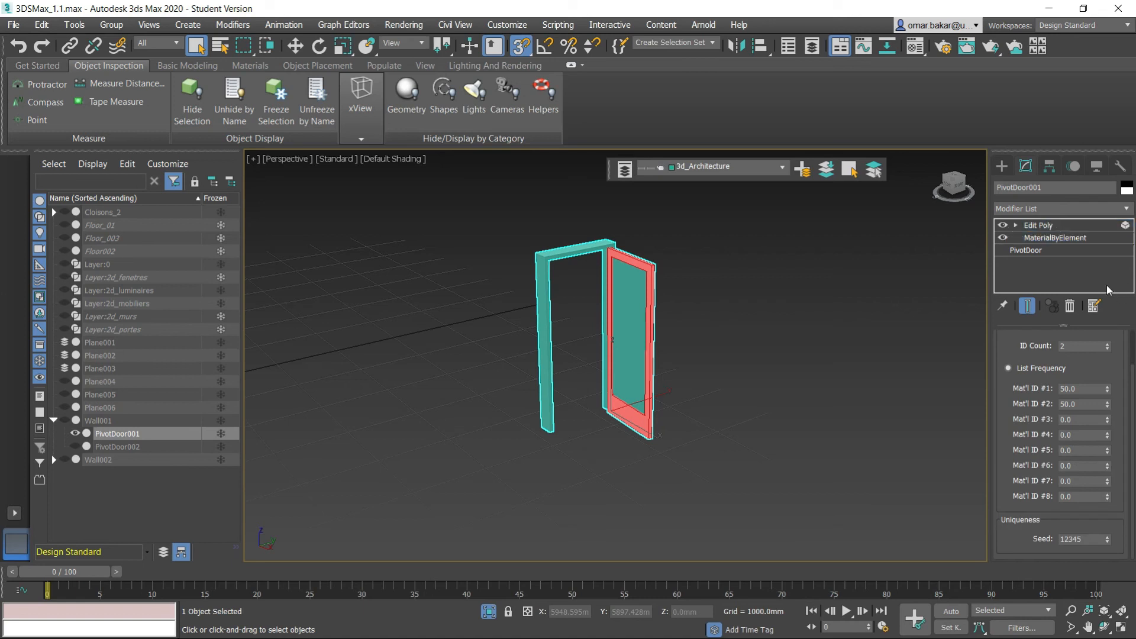
Check which parts of the door carry material IDs 1 and 2 by selecting them by ID.
{"action": "scroll", "coordinate": [1093, 414], "scroll_direction": "down", "scroll_amount": 10}
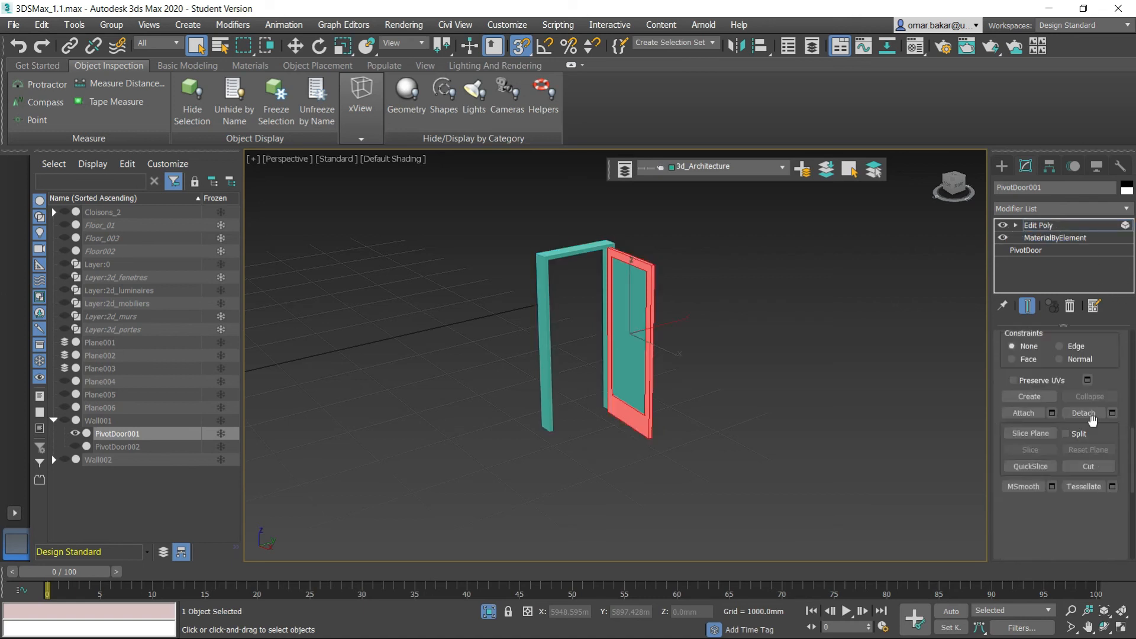
{"action": "scroll", "coordinate": [1093, 420], "scroll_direction": "down", "scroll_amount": 5}
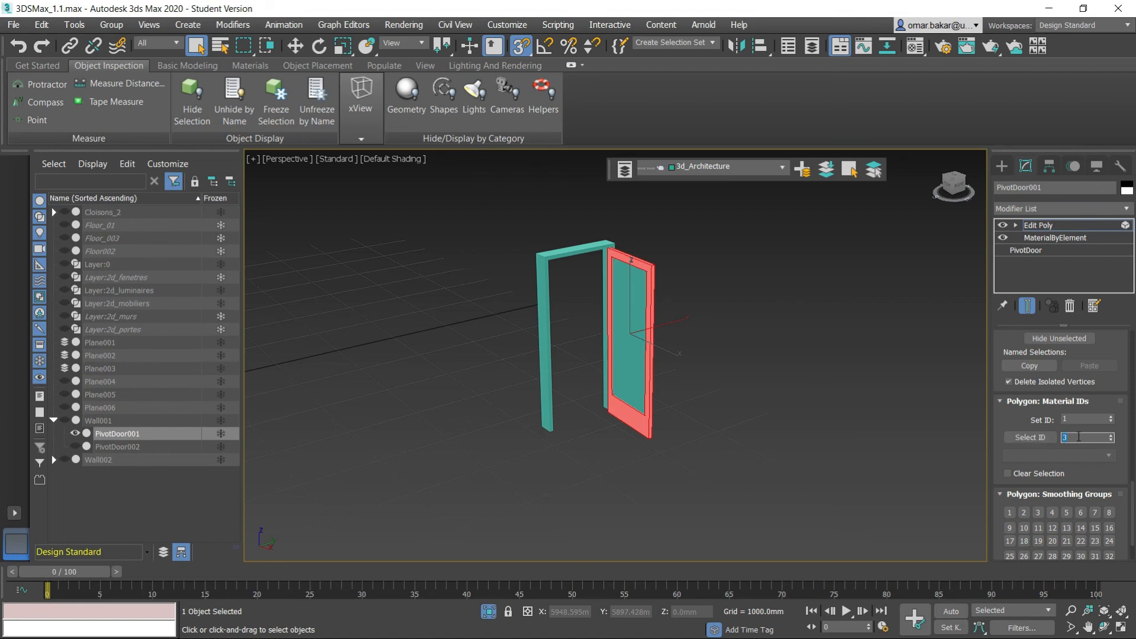
{"action": "left_click", "coordinate": [1030, 442]}
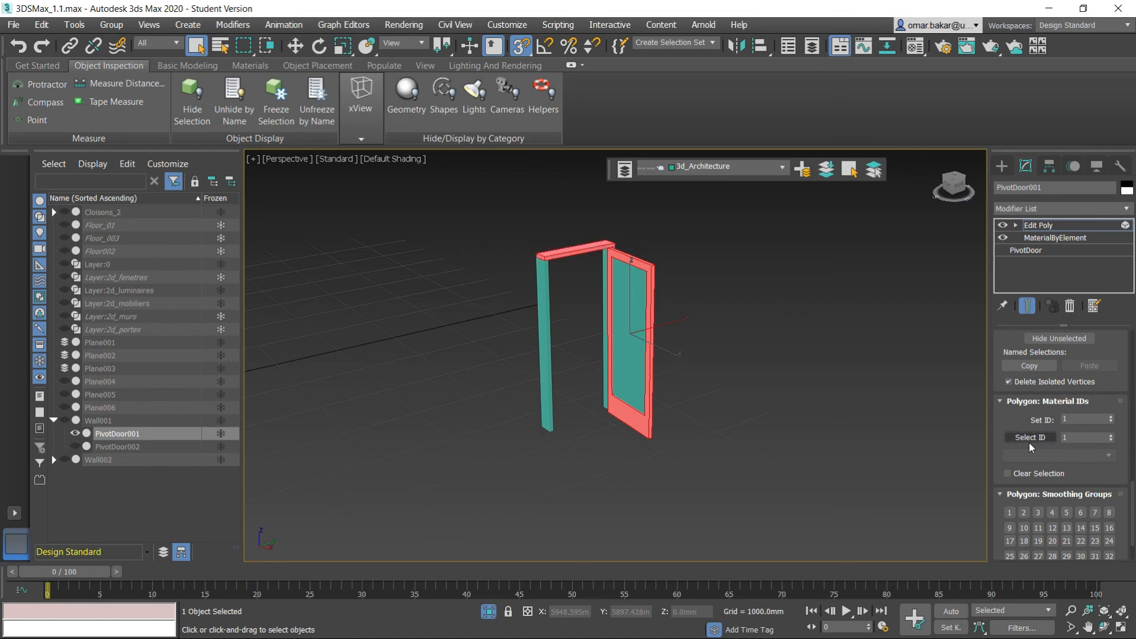
{"action": "double_click", "coordinate": [1075, 439]}
{"action": "type", "text": "2"}
{"action": "left_click", "coordinate": [1030, 441]}
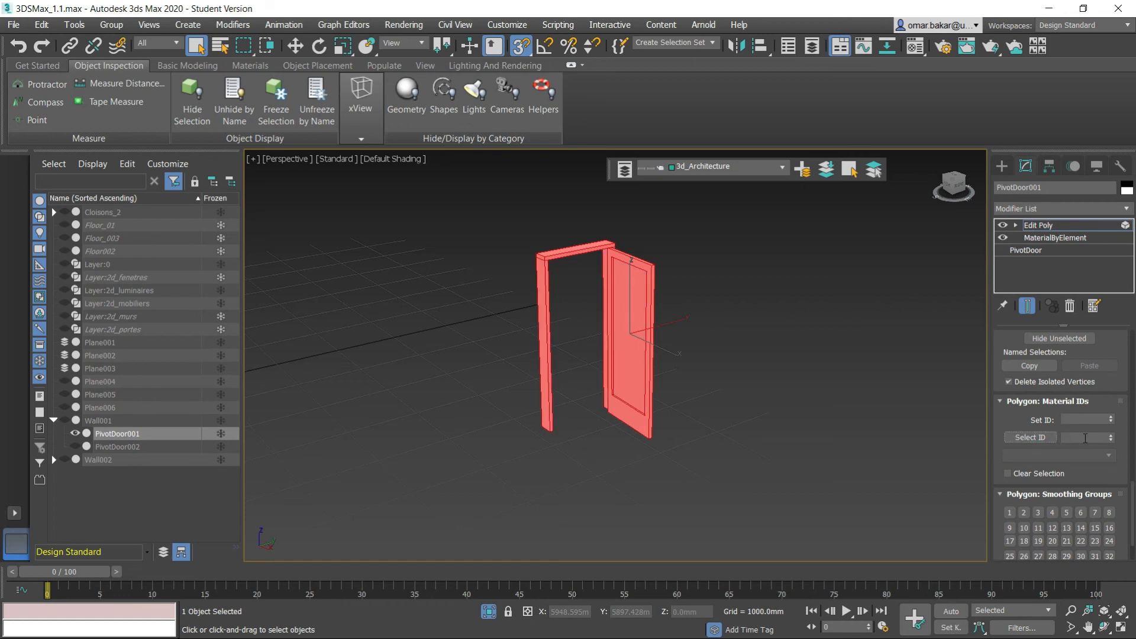
{"action": "left_click", "coordinate": [1036, 438]}
{"action": "left_click", "coordinate": [920, 447]}
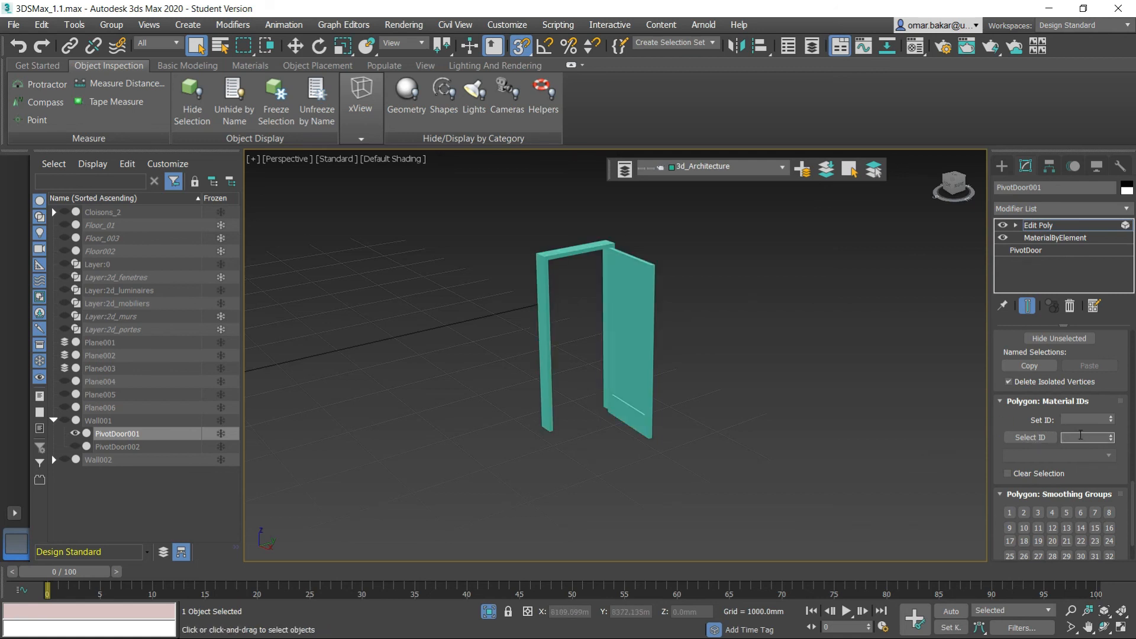
{"action": "type", "text": "2"}
{"action": "left_click", "coordinate": [1032, 438]}
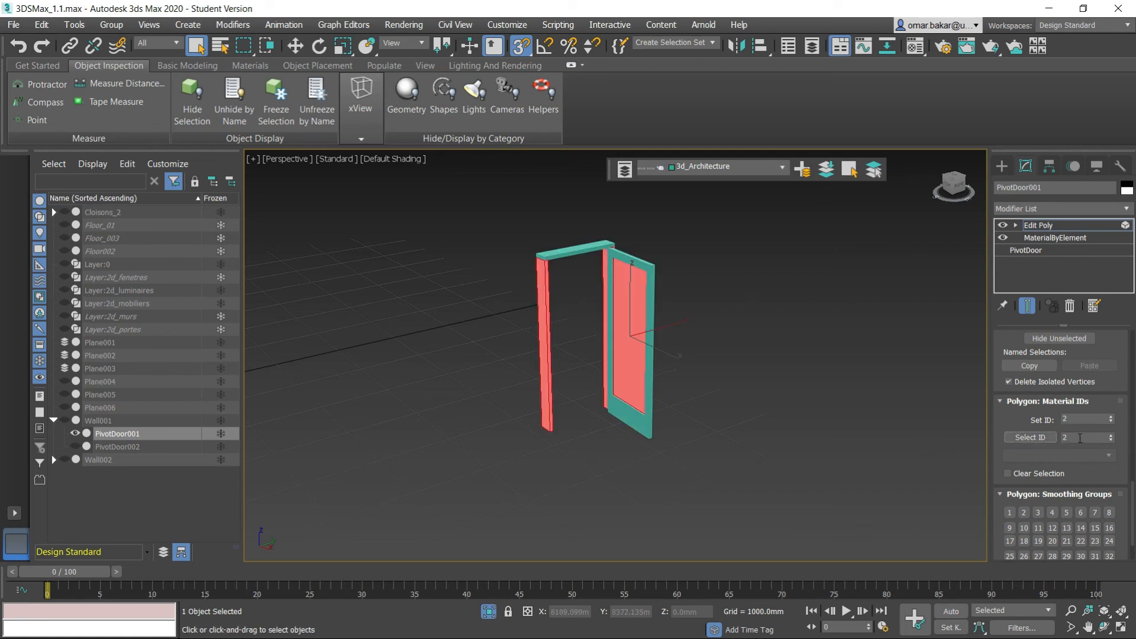
Set the material ID of all the door's elements to 1.
{"action": "left_click_drag", "start_coordinate": [499, 197], "coordinate": [708, 480]}
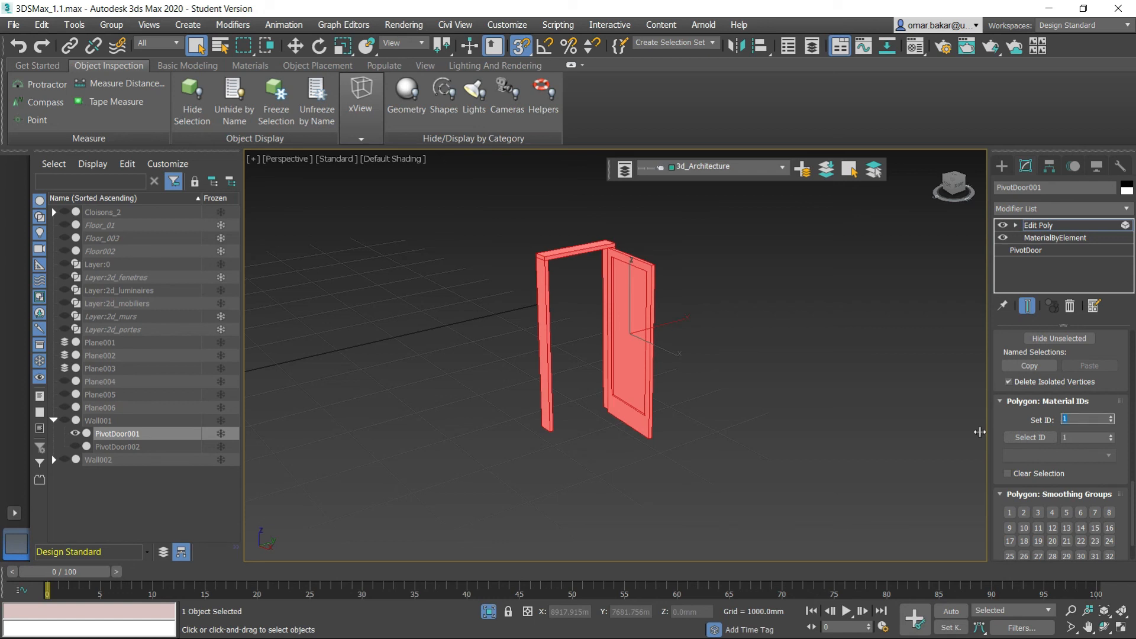
{"action": "left_click", "coordinate": [801, 453]}
Assign the door's glass panel its own material ID and set the leaf frame's material ID to 3.
{"action": "left_click", "coordinate": [627, 344]}
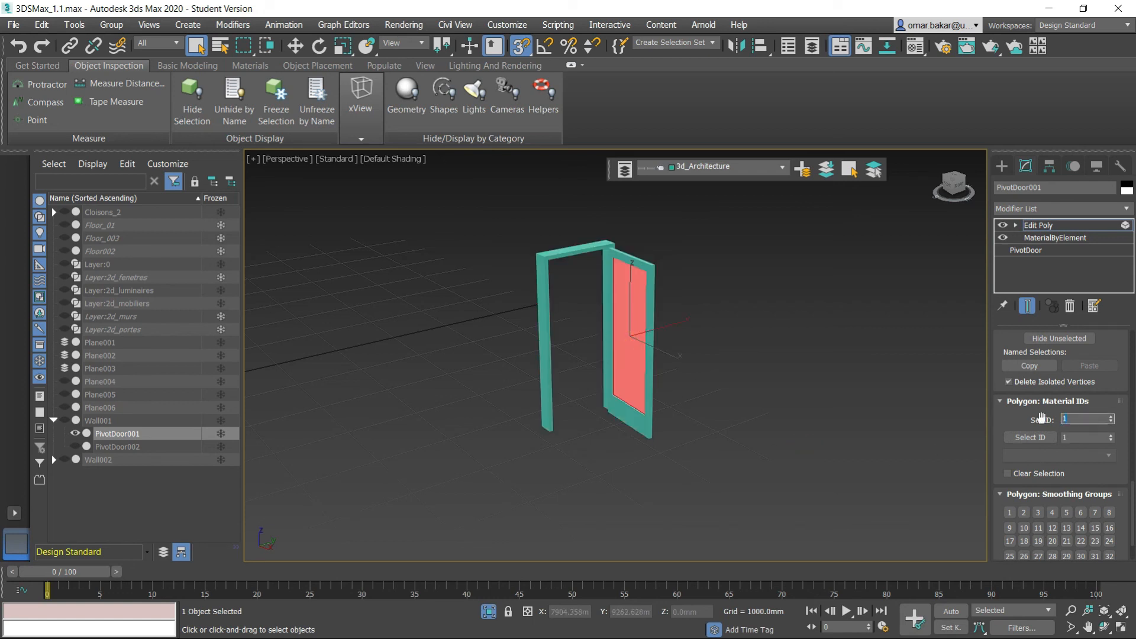
{"action": "left_click", "coordinate": [815, 360]}
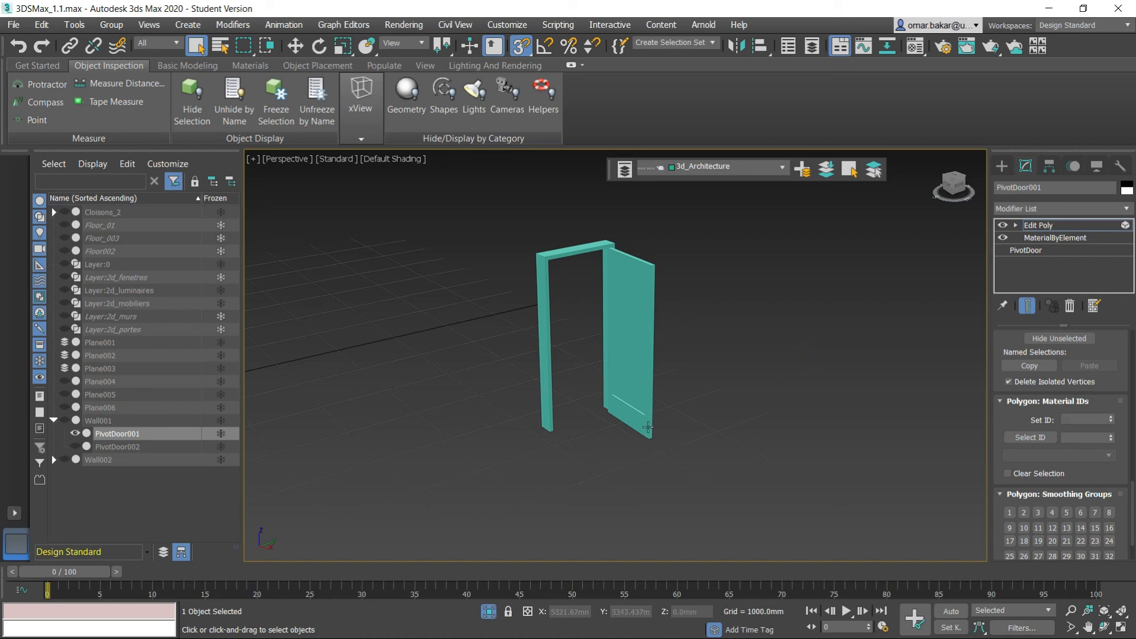
{"action": "left_click", "coordinate": [649, 427]}
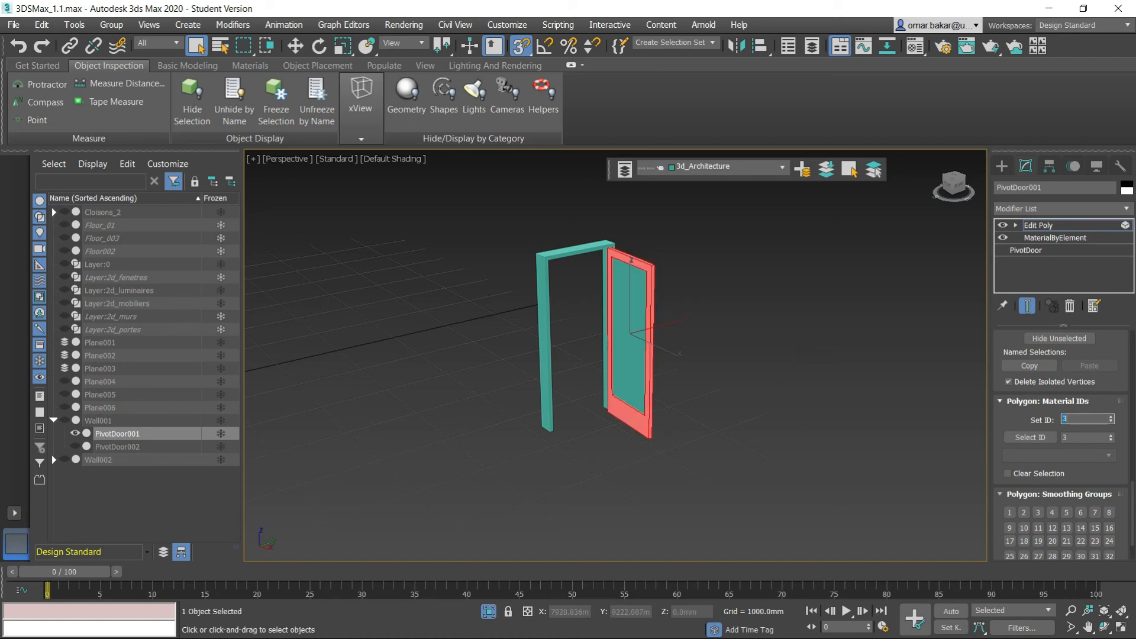
Delete the MaterialByElement modifier from the isolated pivot door's stack and show the rest of the house again.
{"action": "left_click", "coordinate": [880, 426]}
{"action": "left_click", "coordinate": [1055, 237]}
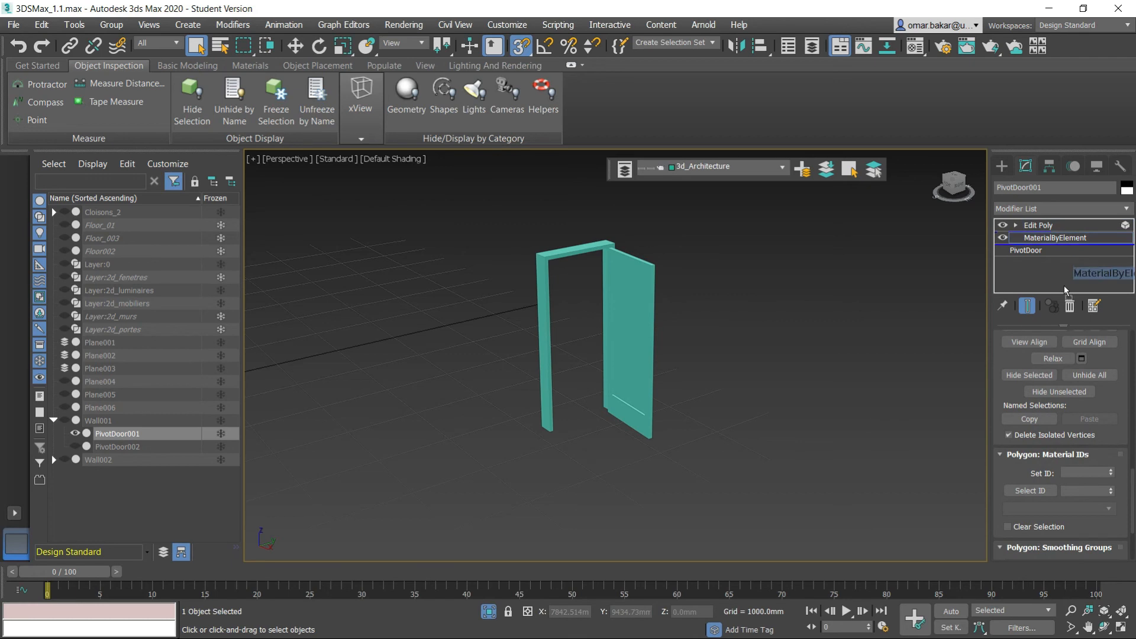
{"action": "left_click", "coordinate": [1070, 306]}
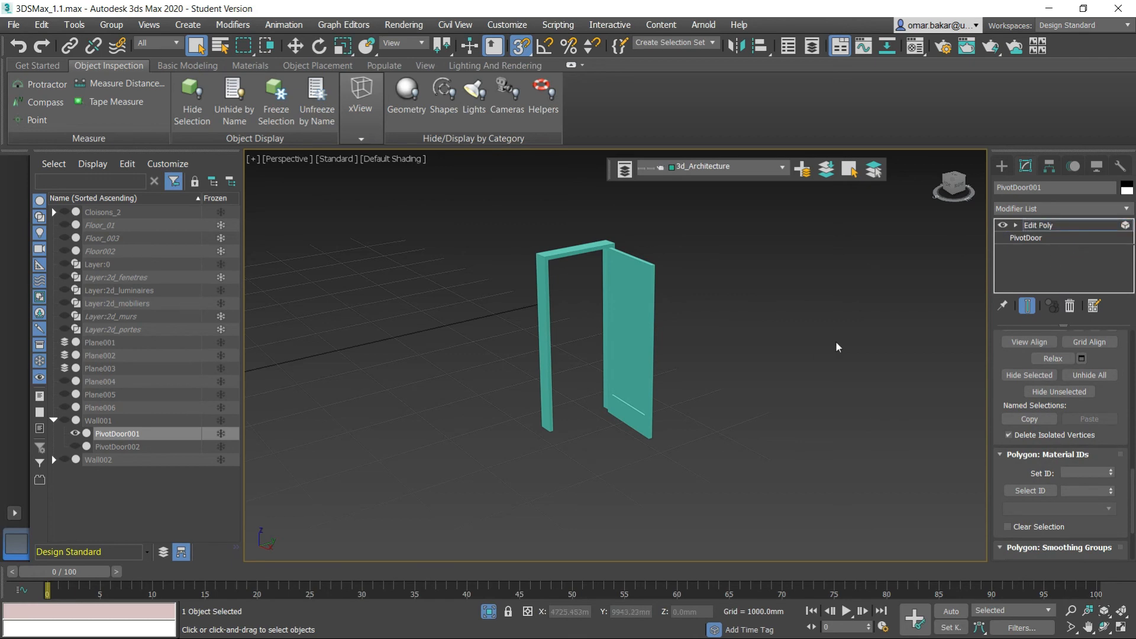
{"action": "left_click", "coordinate": [489, 611]}
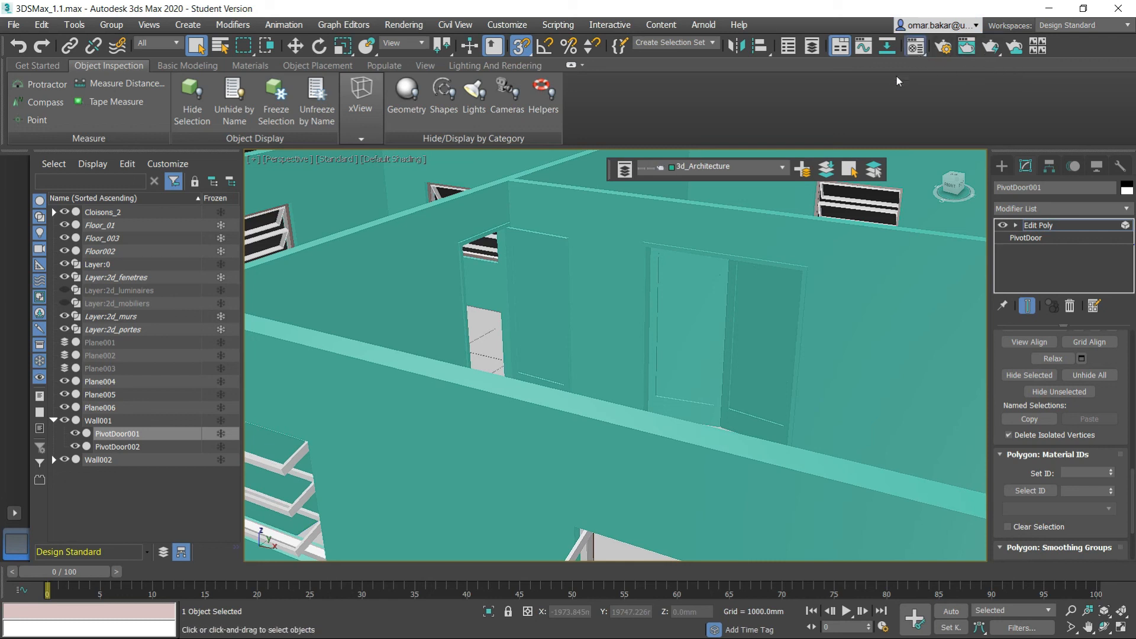
Copy the three-part Multi/Sub-Object material with the brown sub-material into the neighbouring sample slot and return the original to its parent level.
{"action": "key", "text": "m"}
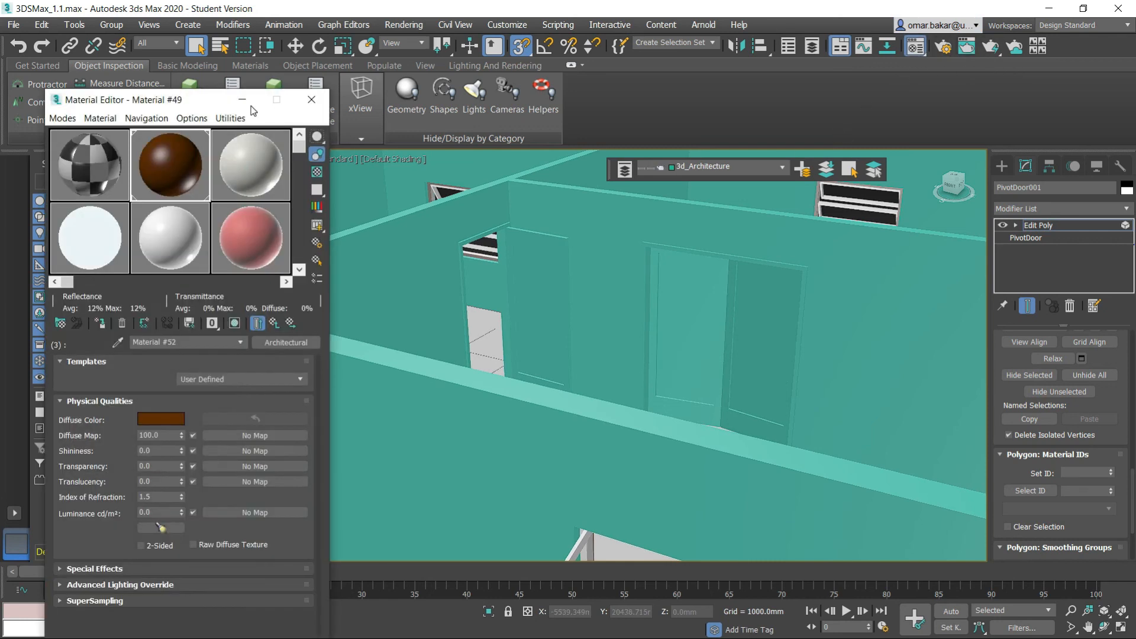
{"action": "right_click", "coordinate": [168, 168]}
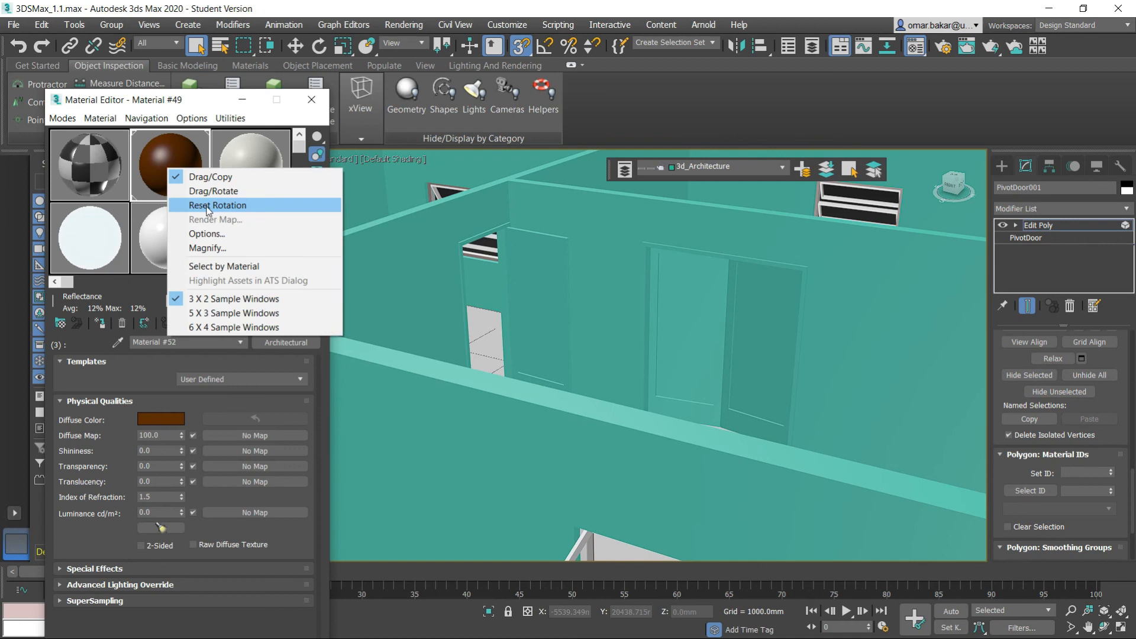
{"action": "left_click", "coordinate": [176, 152]}
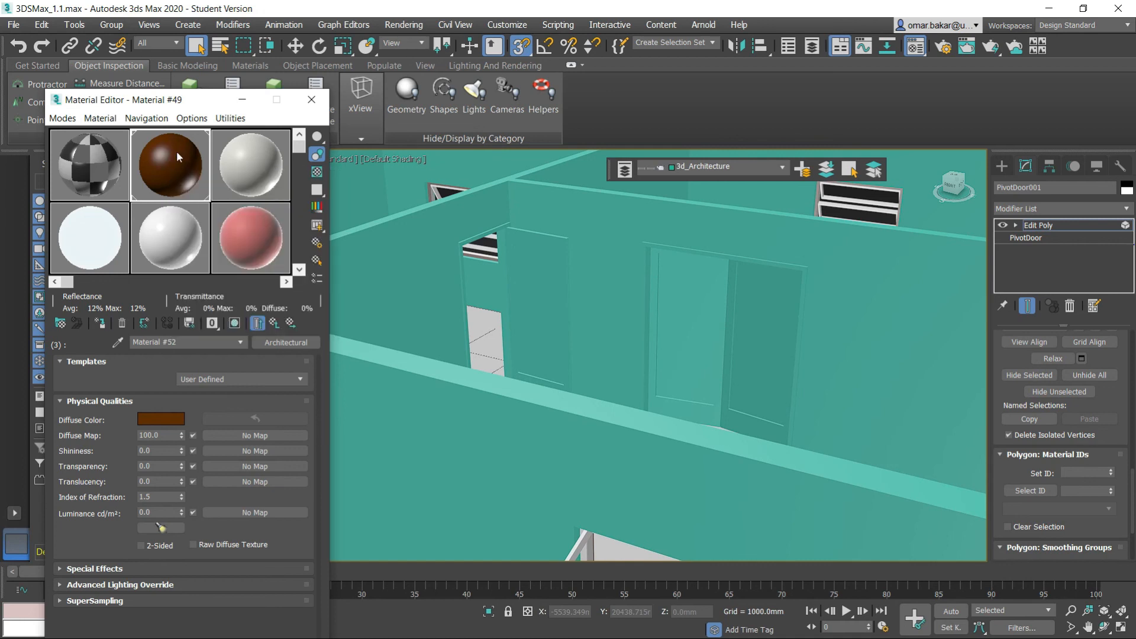
{"action": "right_click", "coordinate": [176, 163]}
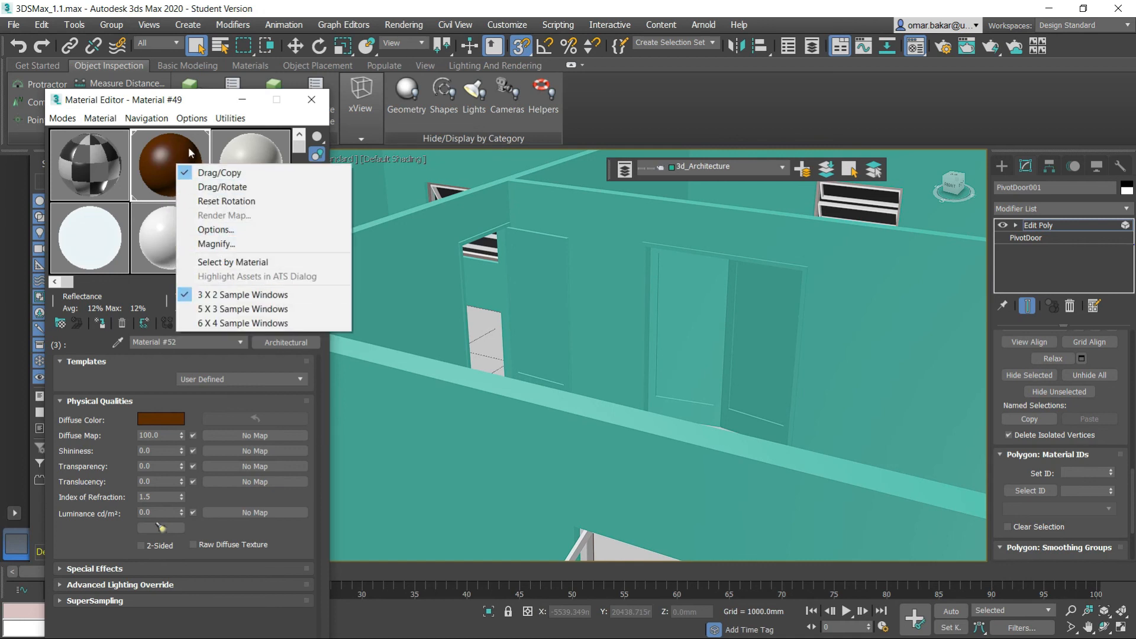
{"action": "left_click", "coordinate": [220, 173]}
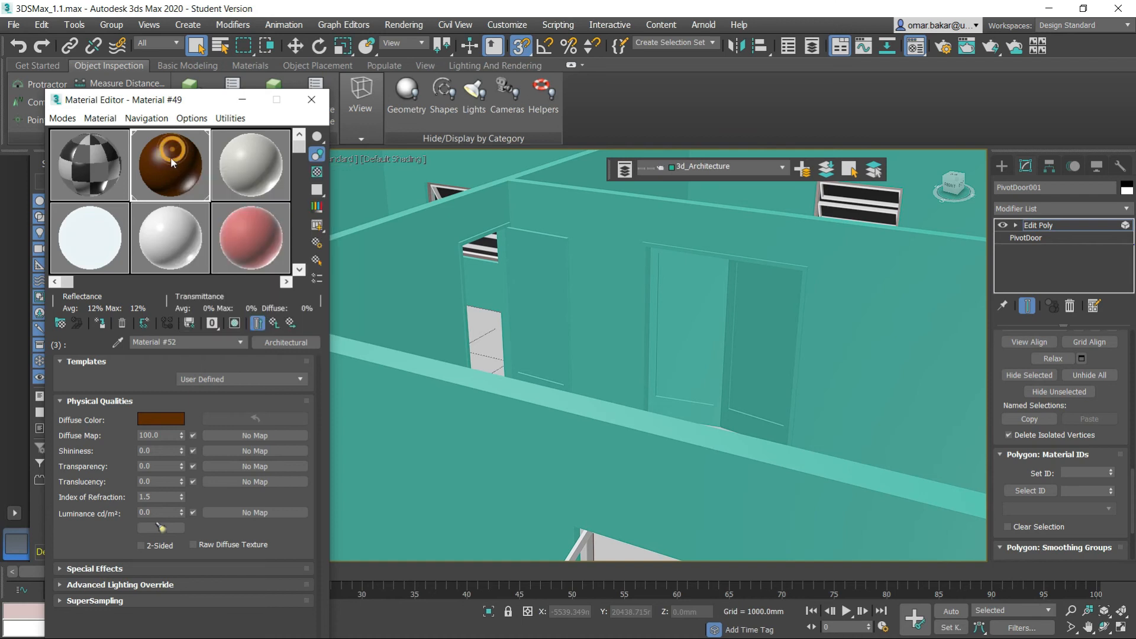
{"action": "left_click", "coordinate": [243, 164]}
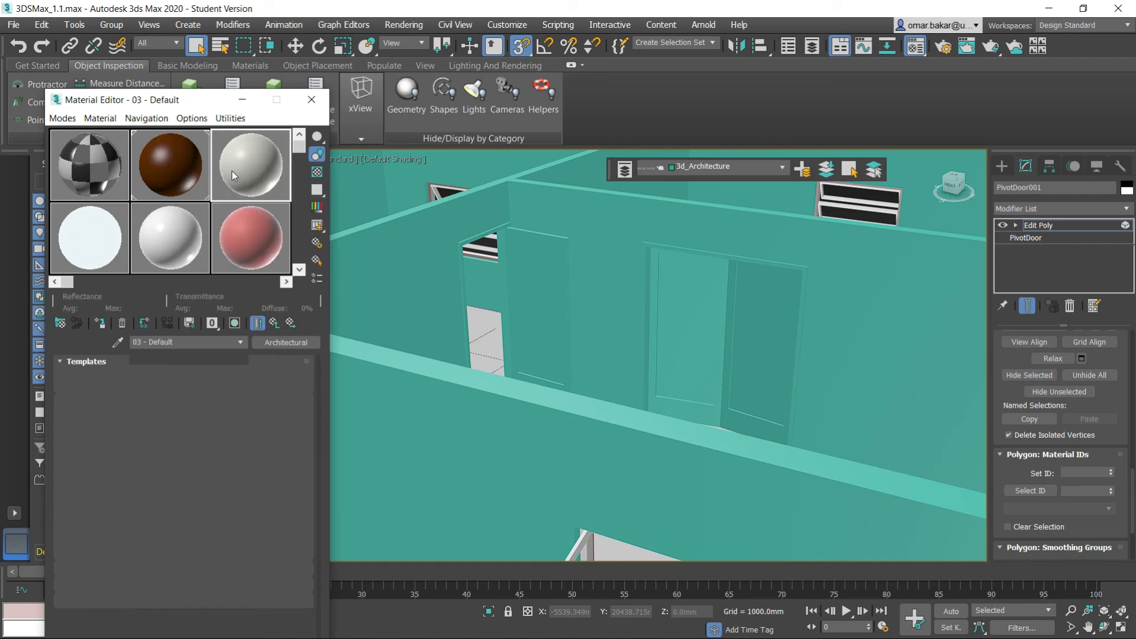
{"action": "left_click_drag", "start_coordinate": [183, 98], "coordinate": [147, 99]}
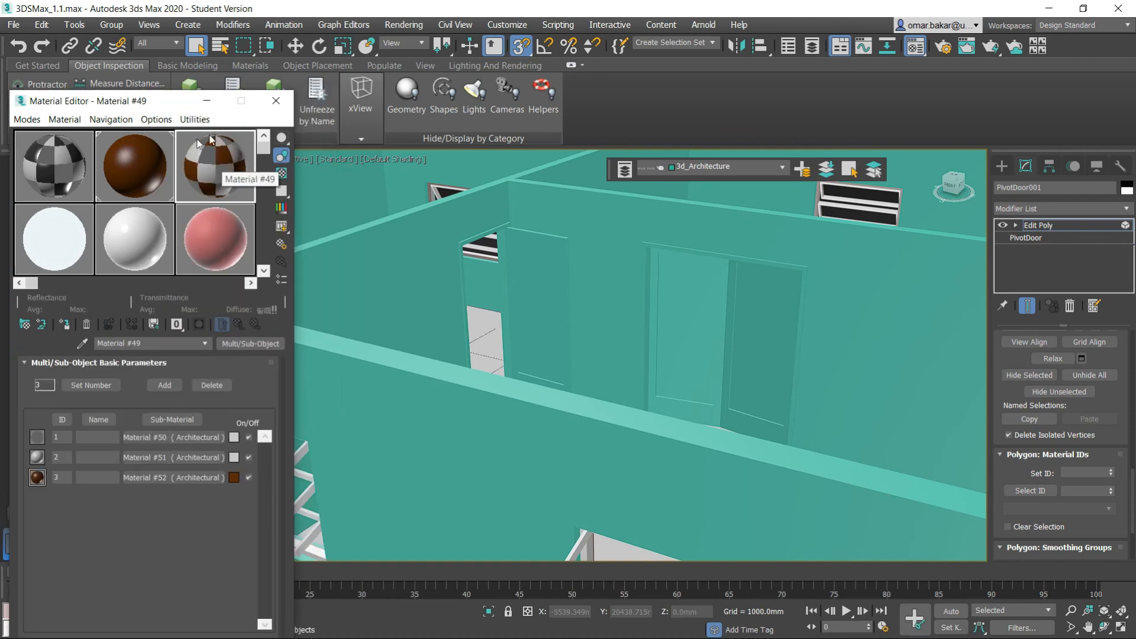
{"action": "left_click", "coordinate": [151, 166]}
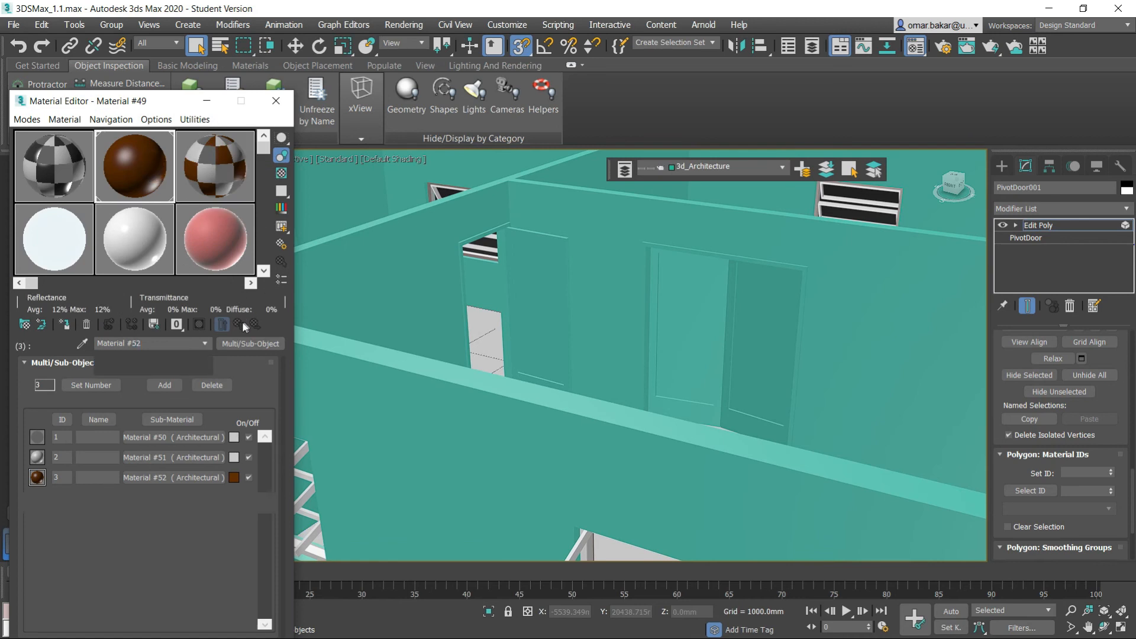
{"action": "left_click", "coordinate": [239, 325]}
Assign the copied Multi/Sub-Object material to the glazed pivot door, renaming the copy Door.
{"action": "left_click_drag", "start_coordinate": [215, 170], "coordinate": [291, 201]}
{"action": "left_click_drag", "start_coordinate": [542, 266], "coordinate": [543, 265]}
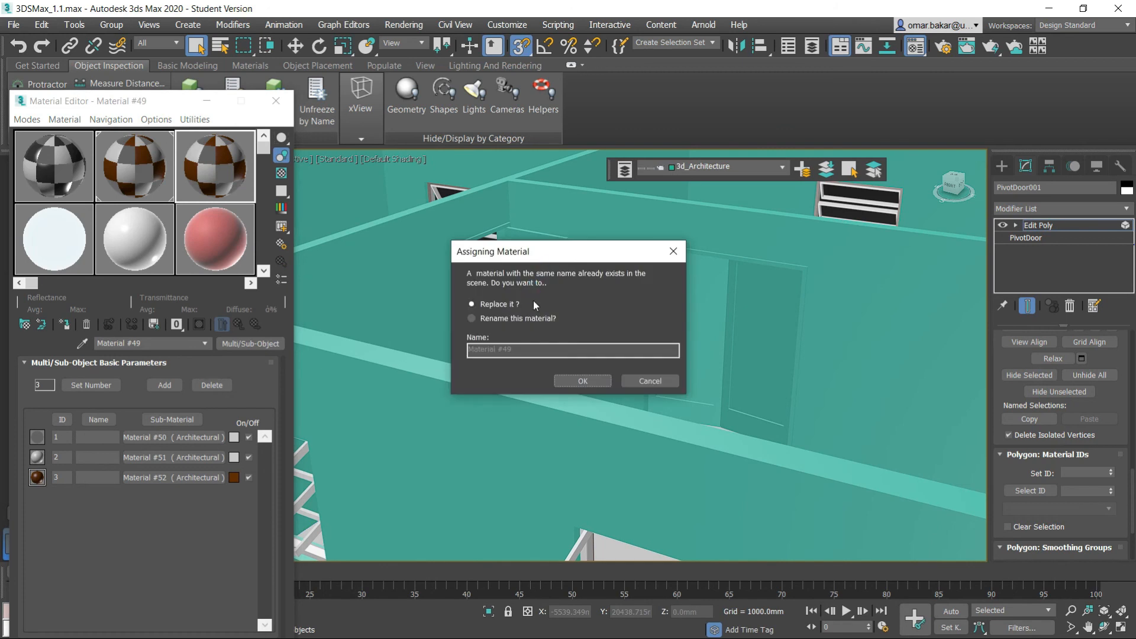
{"action": "left_click", "coordinate": [475, 321]}
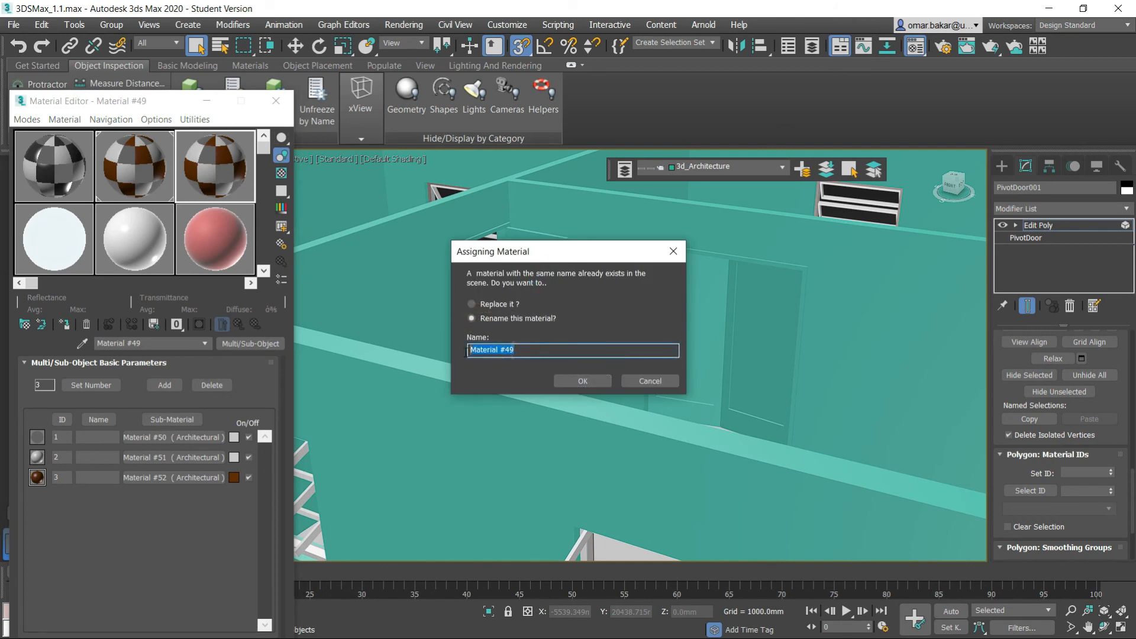
{"action": "key", "text": "Return"}
Set the material ID of the door leaf's glass panel to 1.
{"action": "middle_click_drag", "start_coordinate": [587, 336], "coordinate": [666, 360], "text": "alt"}
{"action": "scroll", "coordinate": [475, 261], "scroll_direction": "up", "scroll_amount": 3}
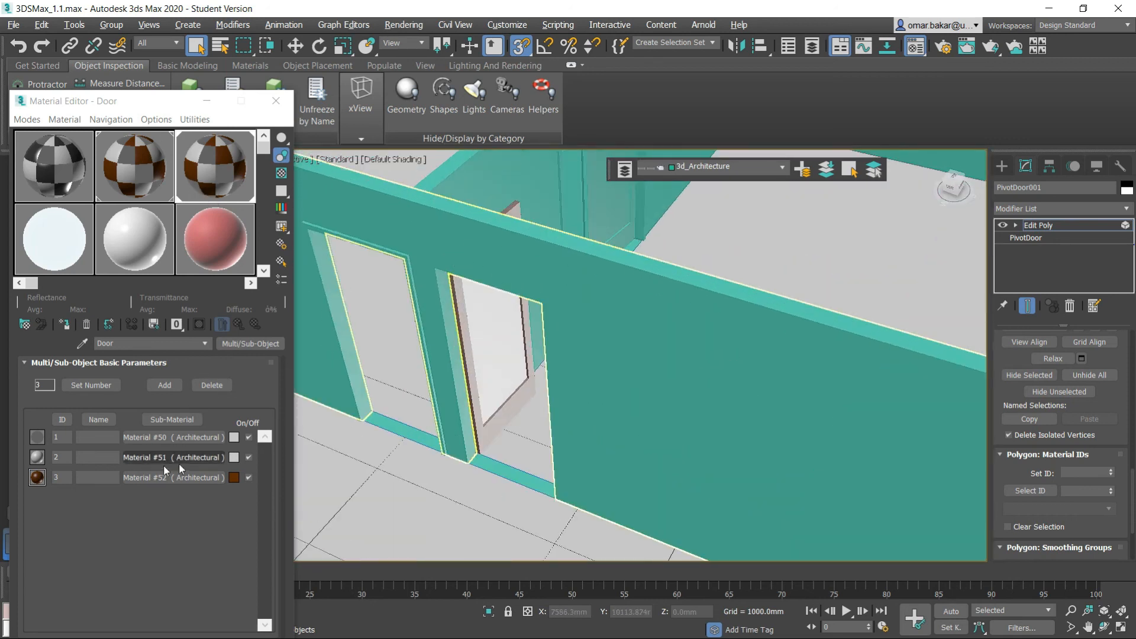
{"action": "middle_click_drag", "start_coordinate": [643, 398], "coordinate": [583, 397], "text": "alt"}
{"action": "left_click", "coordinate": [528, 612]}
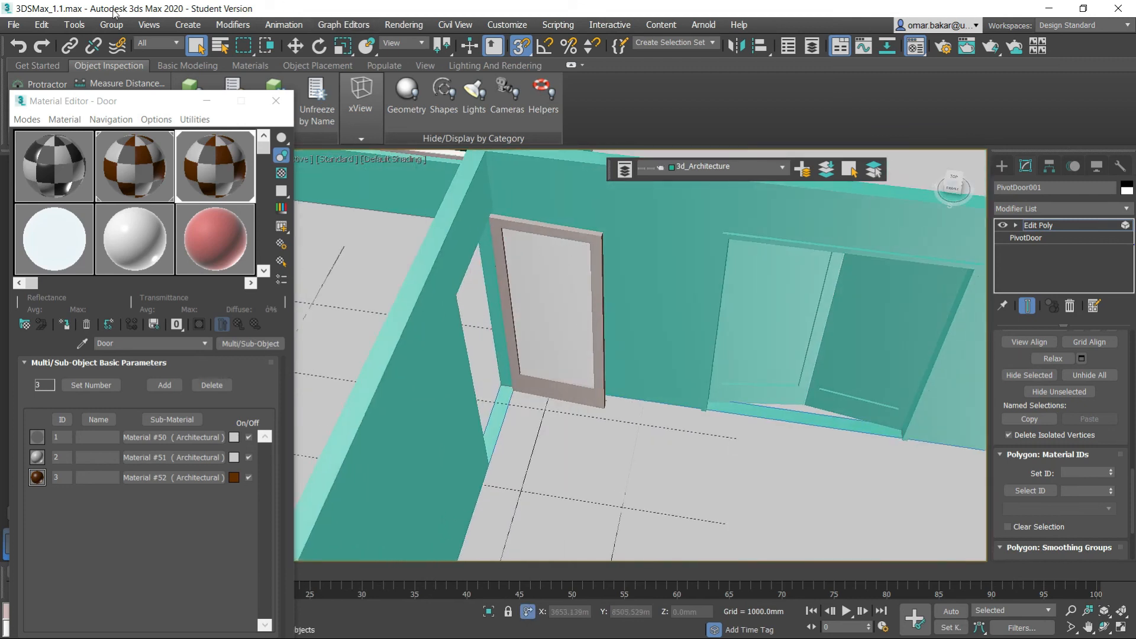
{"action": "left_click", "coordinate": [583, 239]}
{"action": "middle_click_drag", "start_coordinate": [618, 437], "coordinate": [590, 425], "text": "alt"}
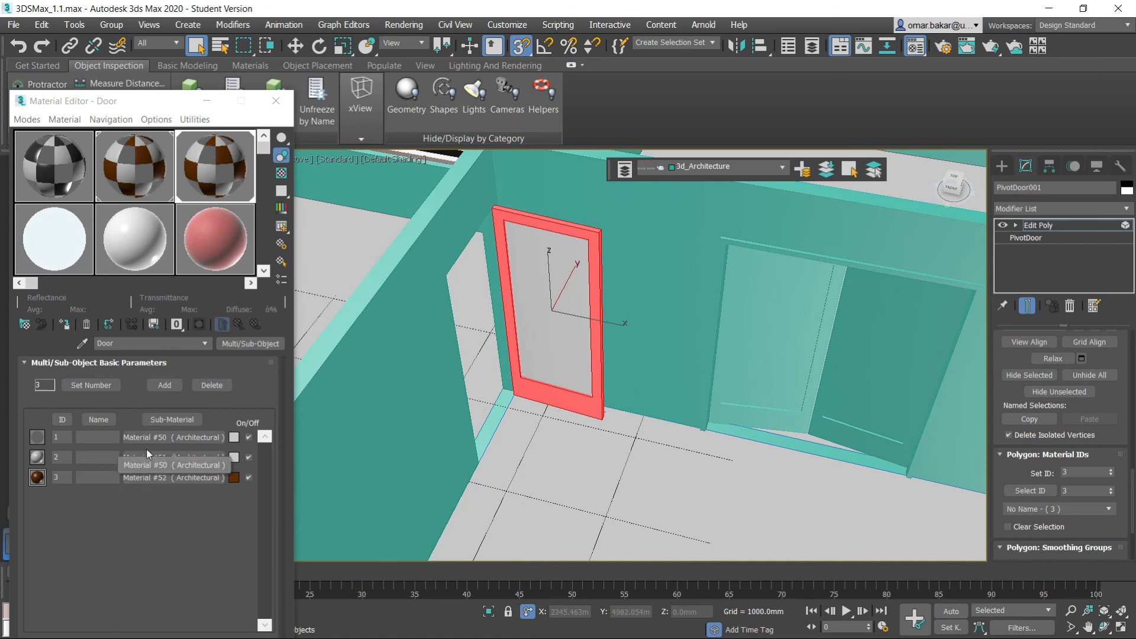
{"action": "left_click", "coordinate": [552, 330]}
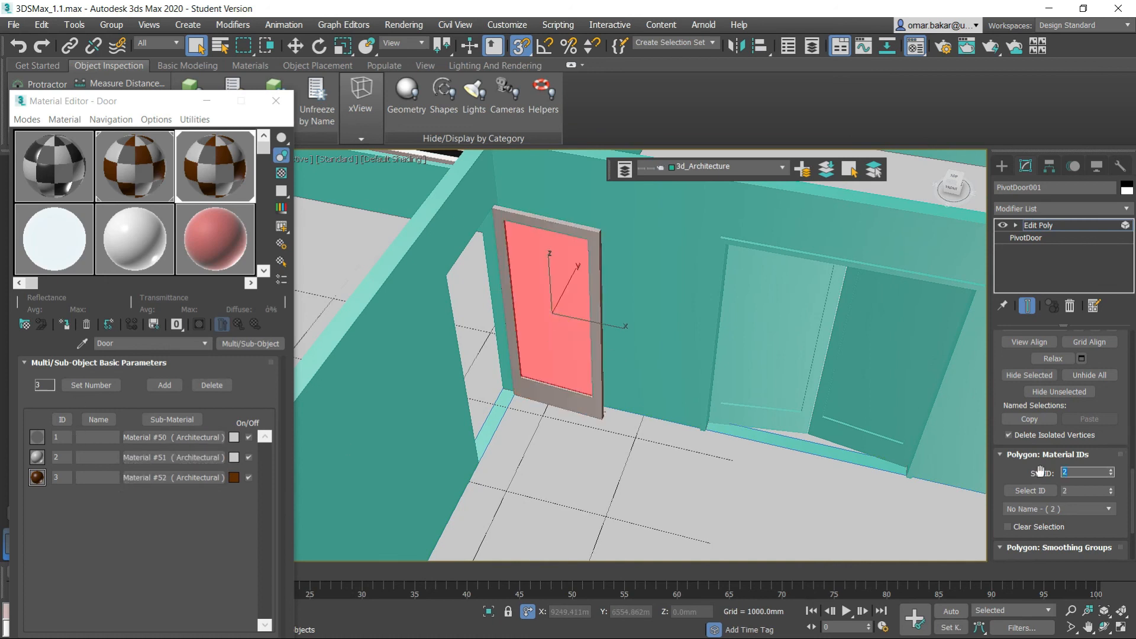
{"action": "type", "text": "1"}
{"action": "key", "text": "Return"}
Select all elements of the glazed door, including its outer frame, and set their material ID to 2.
{"action": "left_click", "coordinate": [599, 232]}
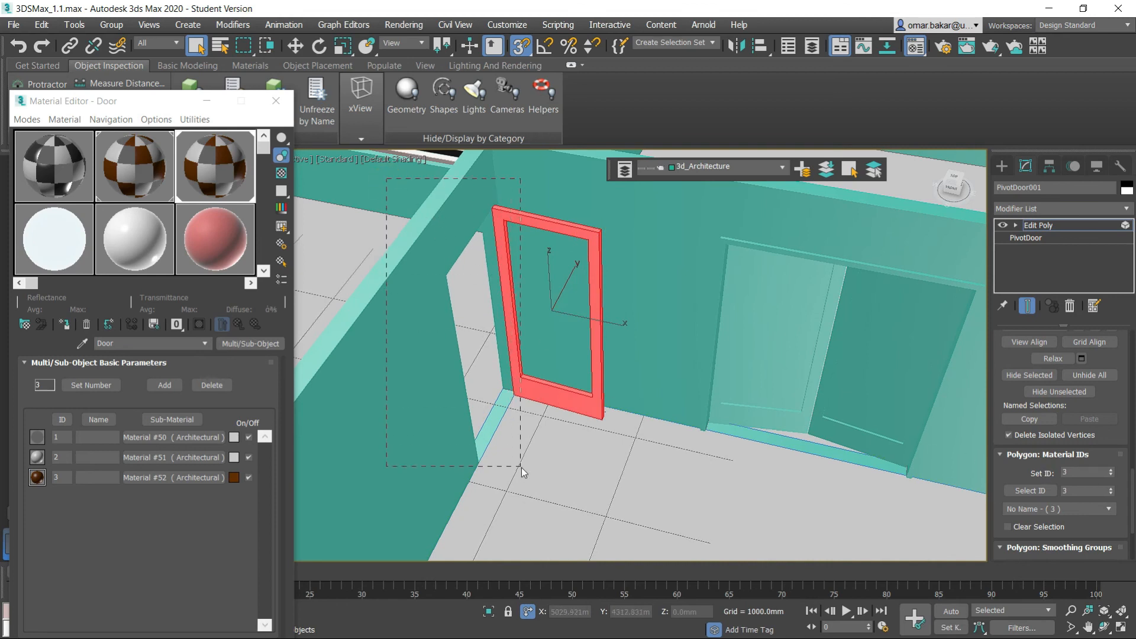
{"action": "left_click_drag", "start_coordinate": [659, 534], "coordinate": [660, 535]}
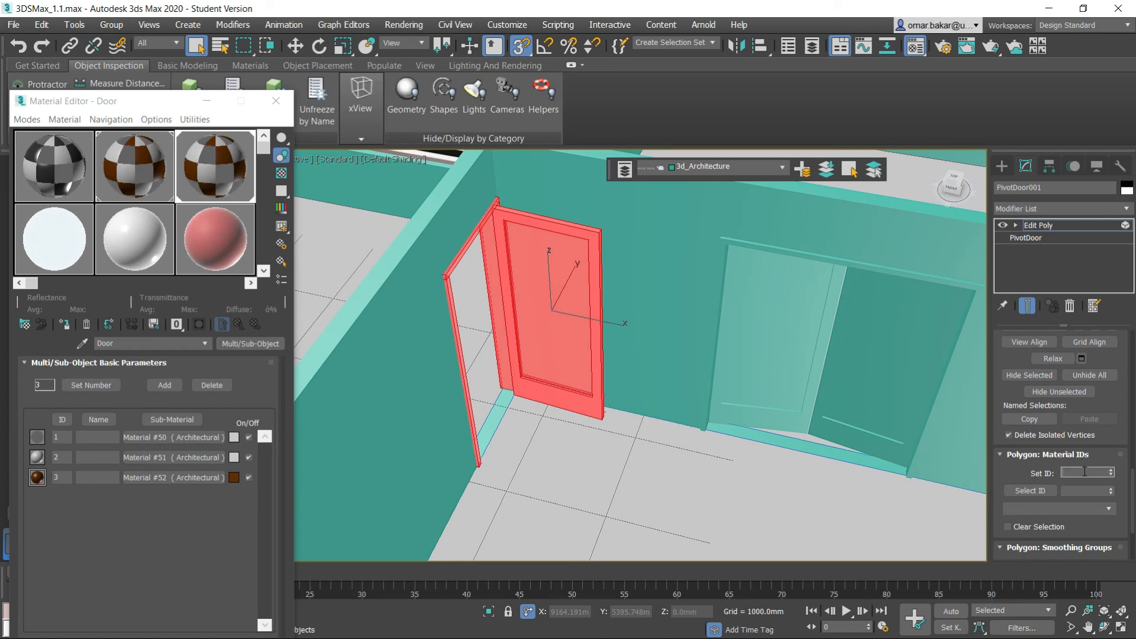
{"action": "type", "text": "2"}
{"action": "key", "text": "Return"}
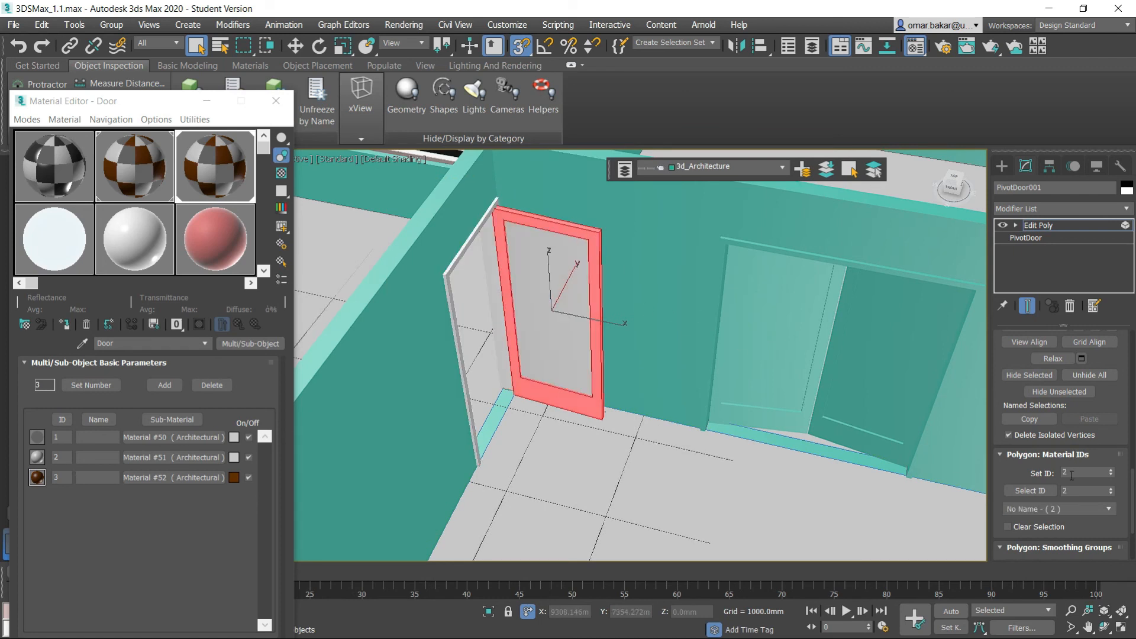
Set the leaf frame's material ID to 3 and the glass panel's to 1, and leave element-level editing.
{"action": "type", "text": "3"}
{"action": "key", "text": "Return"}
{"action": "left_click", "coordinate": [545, 275]}
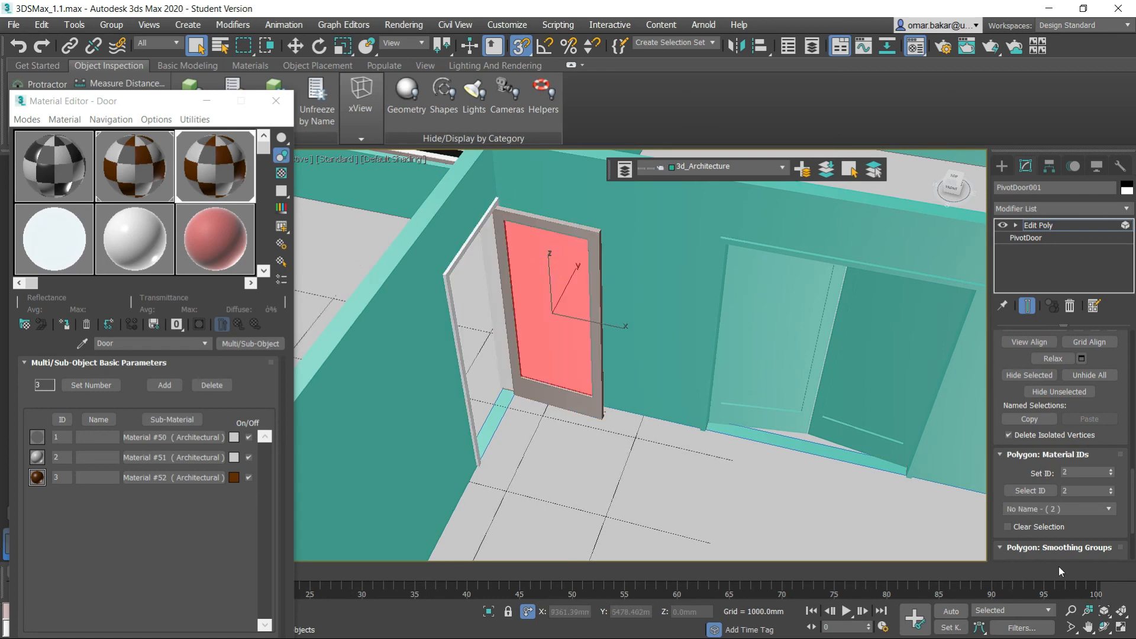
{"action": "type", "text": "1"}
{"action": "key", "text": "Return"}
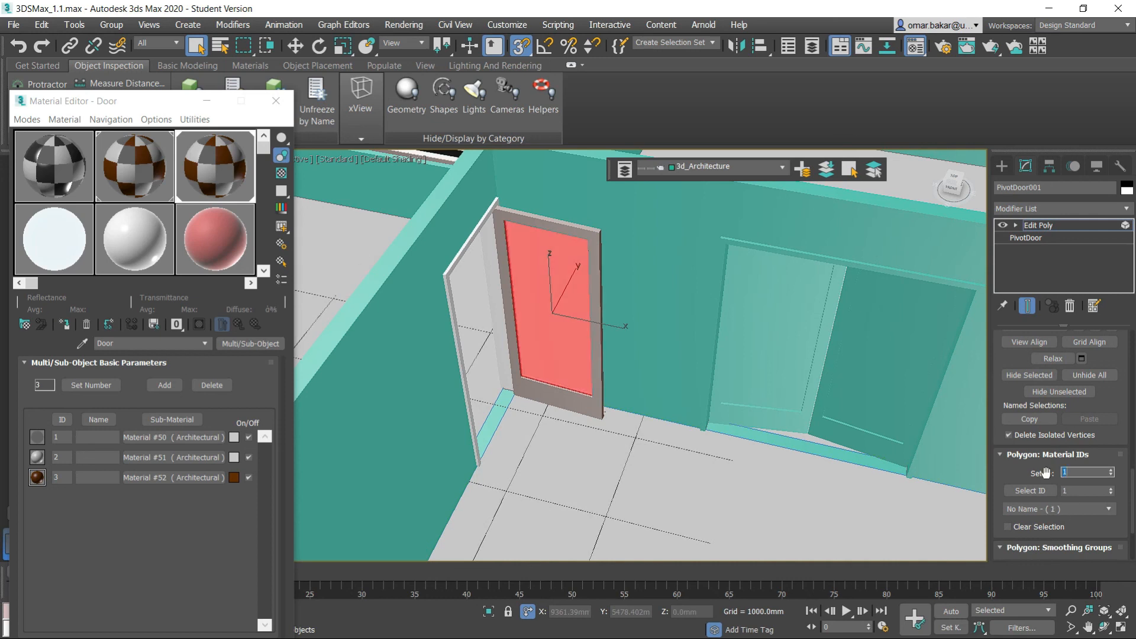
{"action": "left_click", "coordinate": [598, 462]}
{"action": "middle_click_drag", "start_coordinate": [547, 444], "coordinate": [606, 419], "text": "alt"}
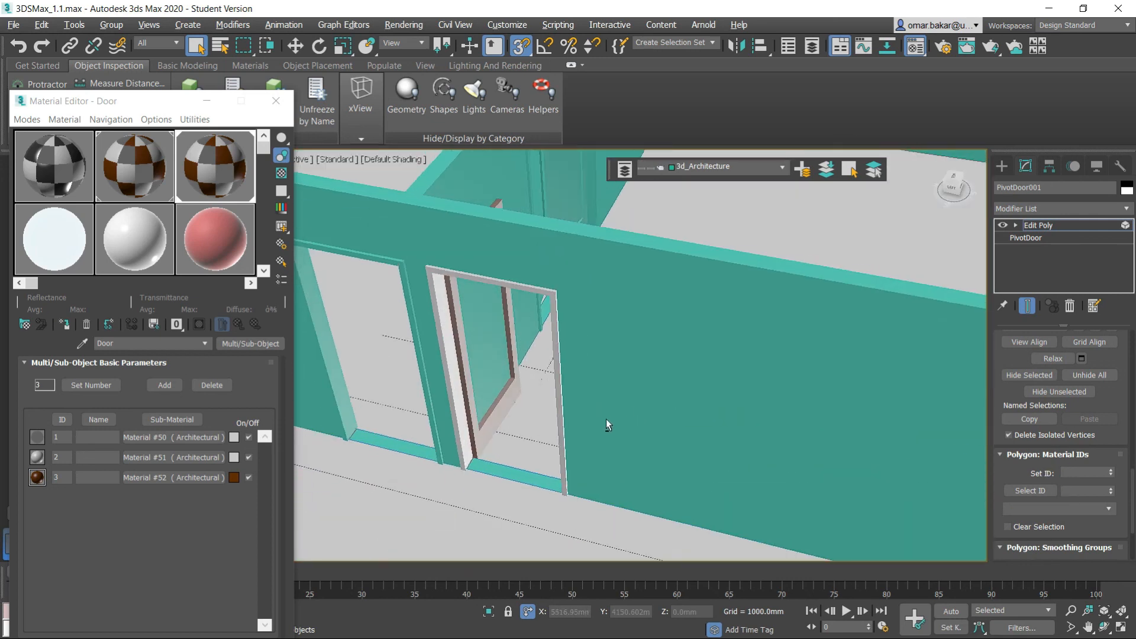
{"action": "scroll", "coordinate": [388, 323], "scroll_direction": "down", "scroll_amount": 5}
{"action": "left_click_drag", "start_coordinate": [1120, 439], "coordinate": [1121, 471]}
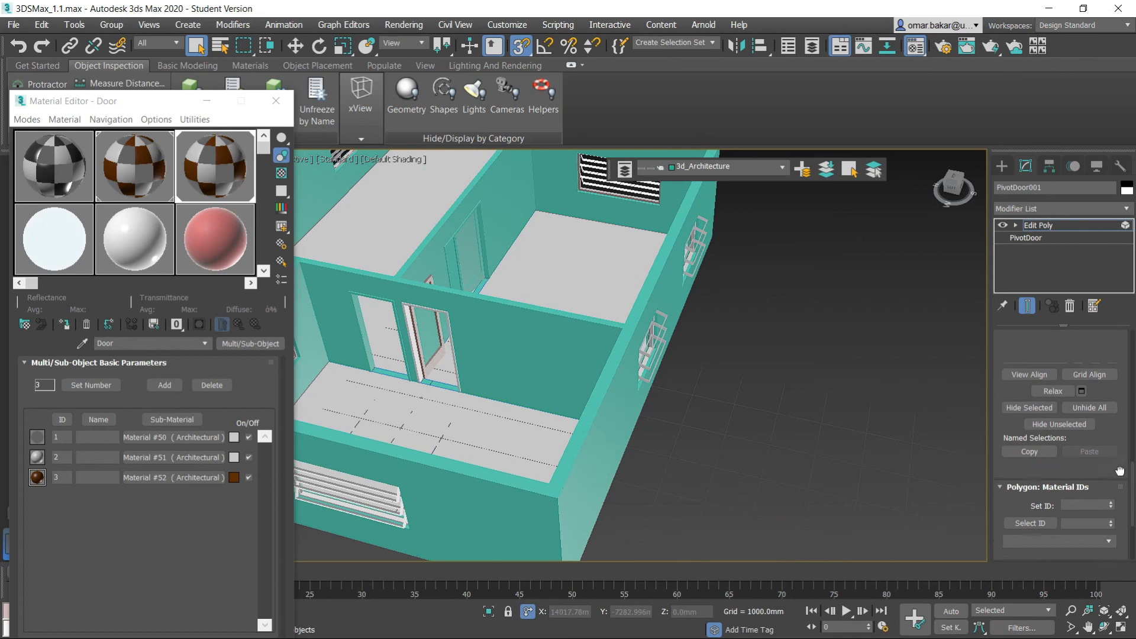
{"action": "scroll", "coordinate": [1119, 455], "scroll_direction": "up", "scroll_amount": 10}
{"action": "left_click", "coordinate": [1091, 456]}
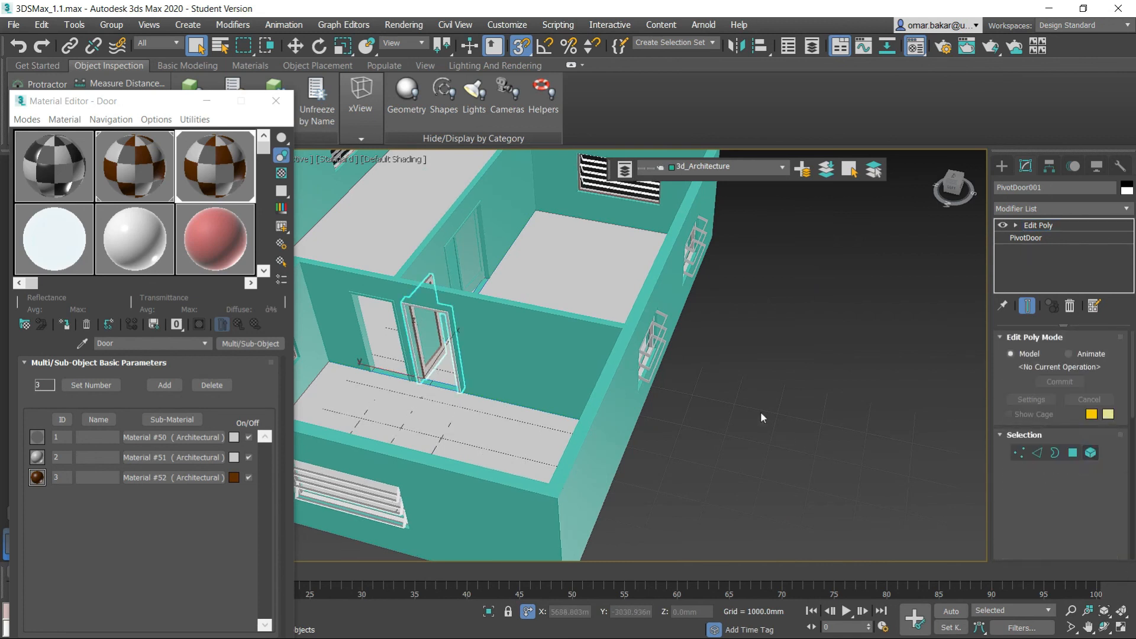
Delete PivotDoor002 from the opening beside the glazed door and close the Material Editor.
{"action": "left_click", "coordinate": [763, 418]}
{"action": "middle_click_drag", "start_coordinate": [422, 425], "coordinate": [479, 413], "text": "alt"}
{"action": "scroll", "coordinate": [503, 408], "scroll_direction": "down", "scroll_amount": 5}
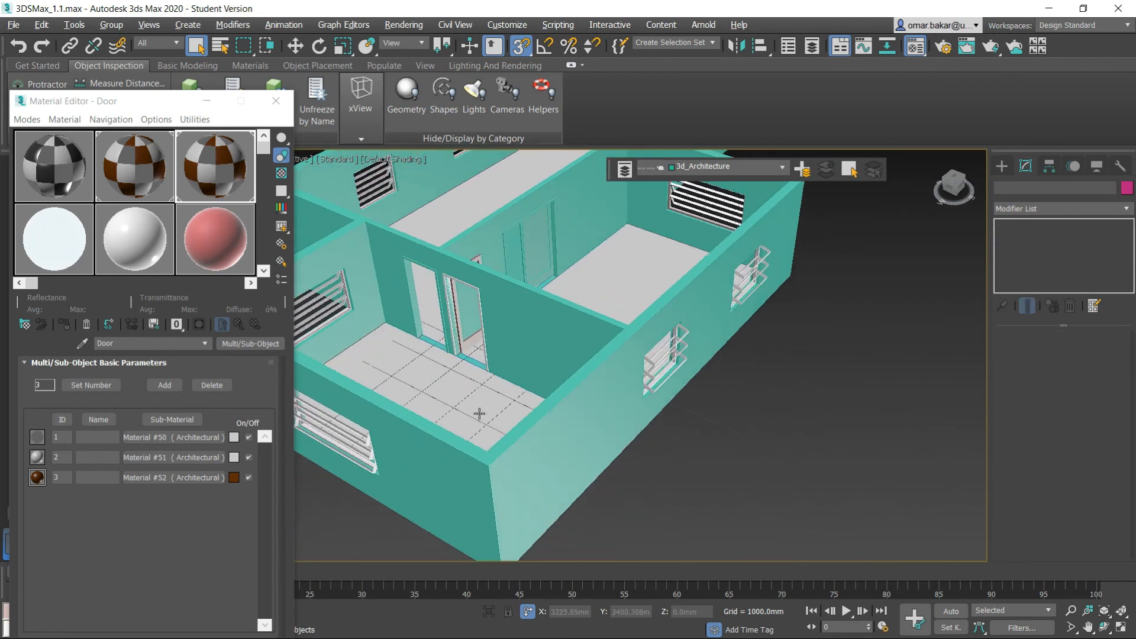
{"action": "scroll", "coordinate": [538, 444], "scroll_direction": "up", "scroll_amount": 10}
{"action": "scroll", "coordinate": [539, 444], "scroll_direction": "down", "scroll_amount": 8}
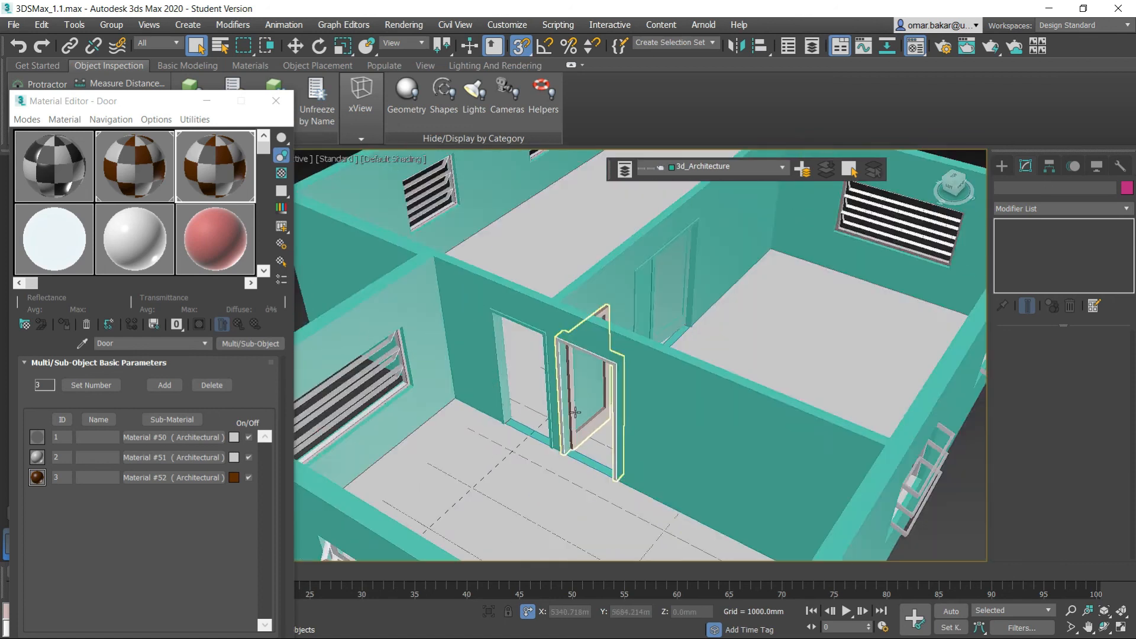
{"action": "left_click", "coordinate": [521, 366]}
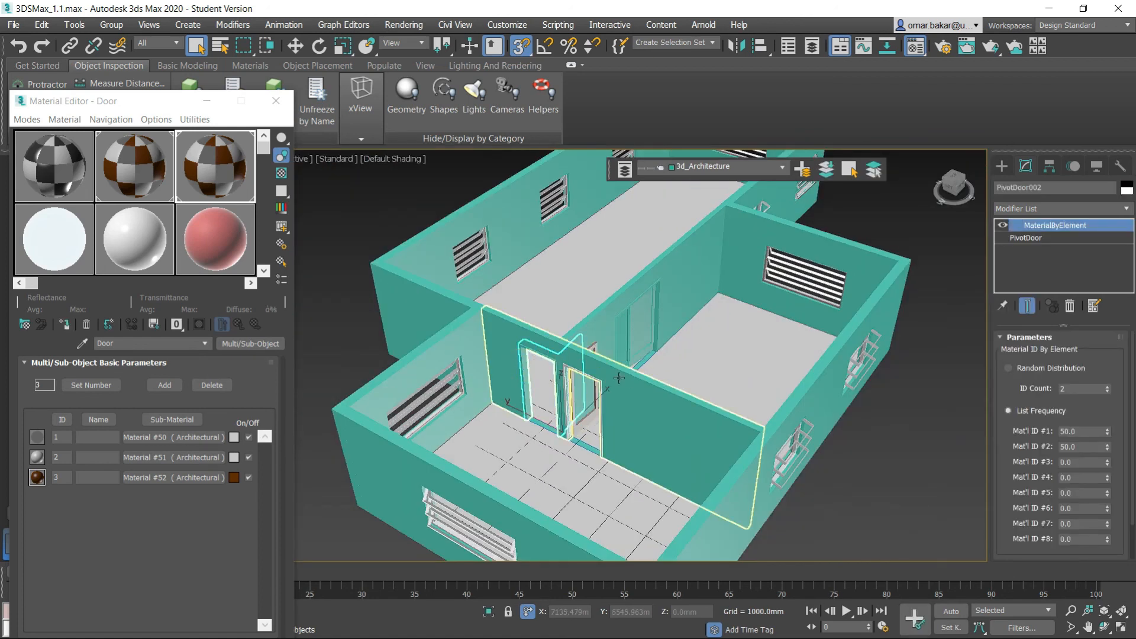
{"action": "left_click", "coordinate": [619, 377]}
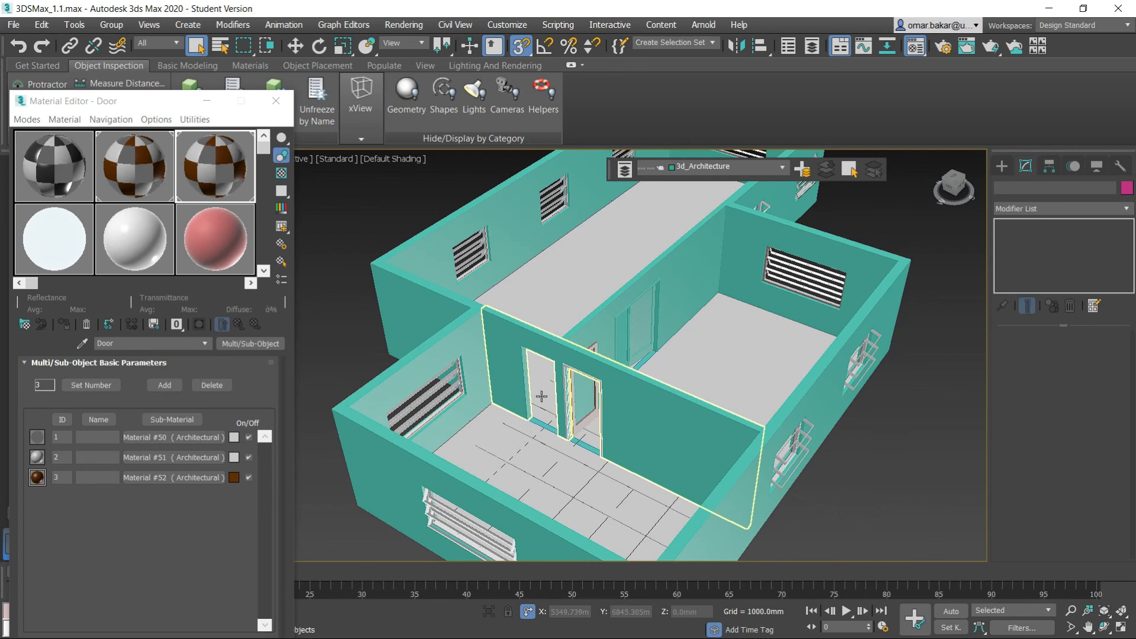
{"action": "left_click", "coordinate": [276, 100]}
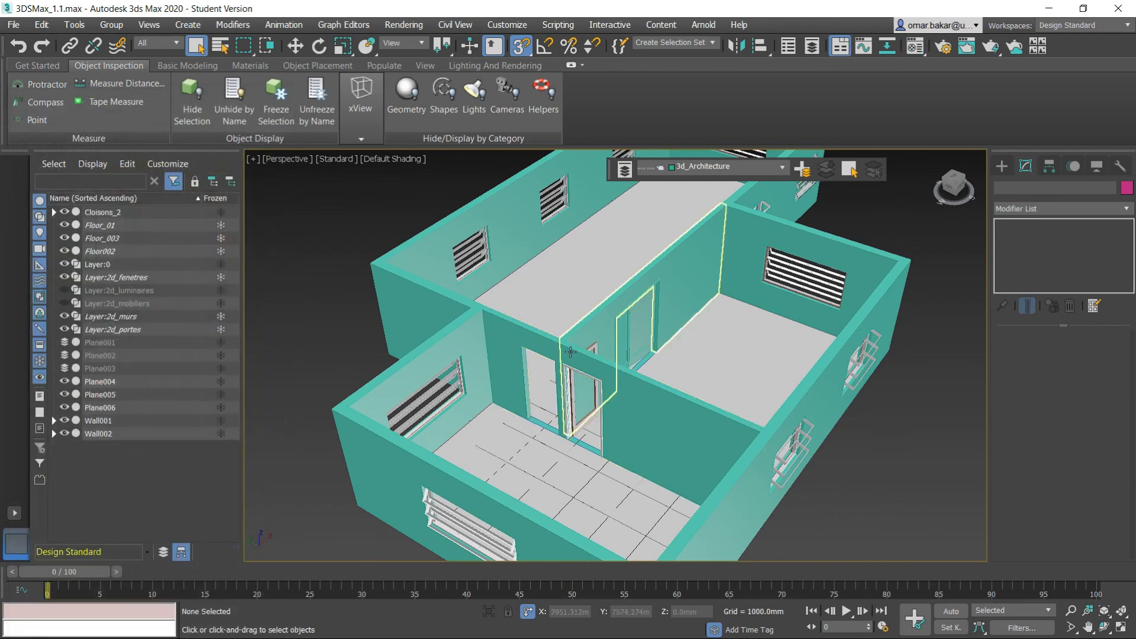
In the maximized Top view, mirror PivotDoor001 along the Y axis as a copy, offset towards the neighbouring opening.
{"action": "left_click", "coordinate": [1122, 627]}
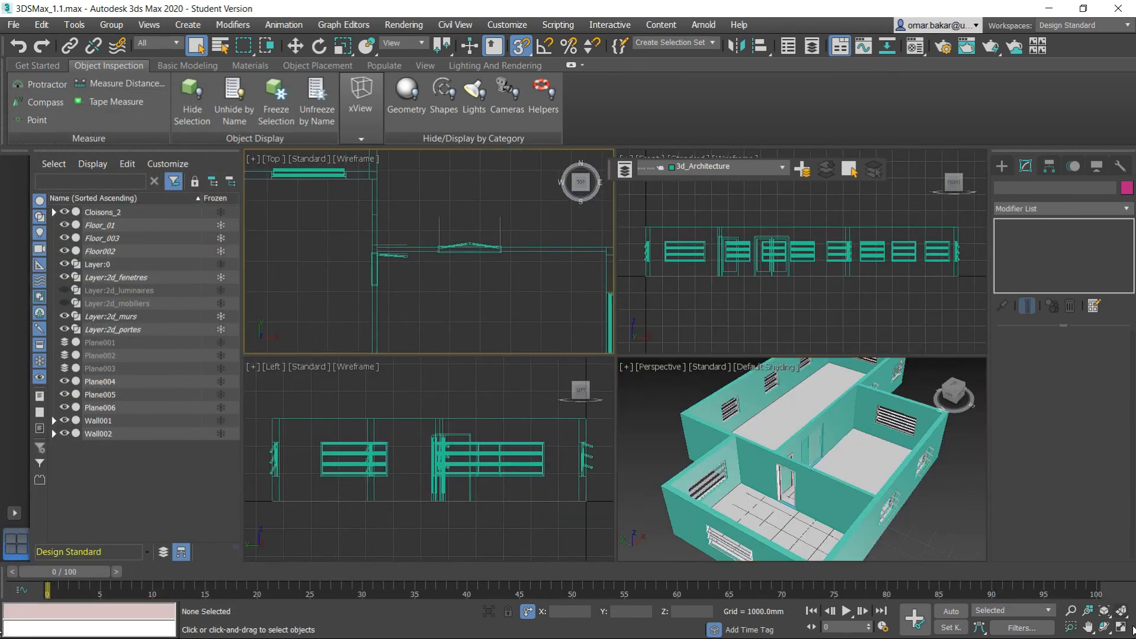
{"action": "left_click", "coordinate": [1122, 626]}
{"action": "left_click", "coordinate": [530, 335]}
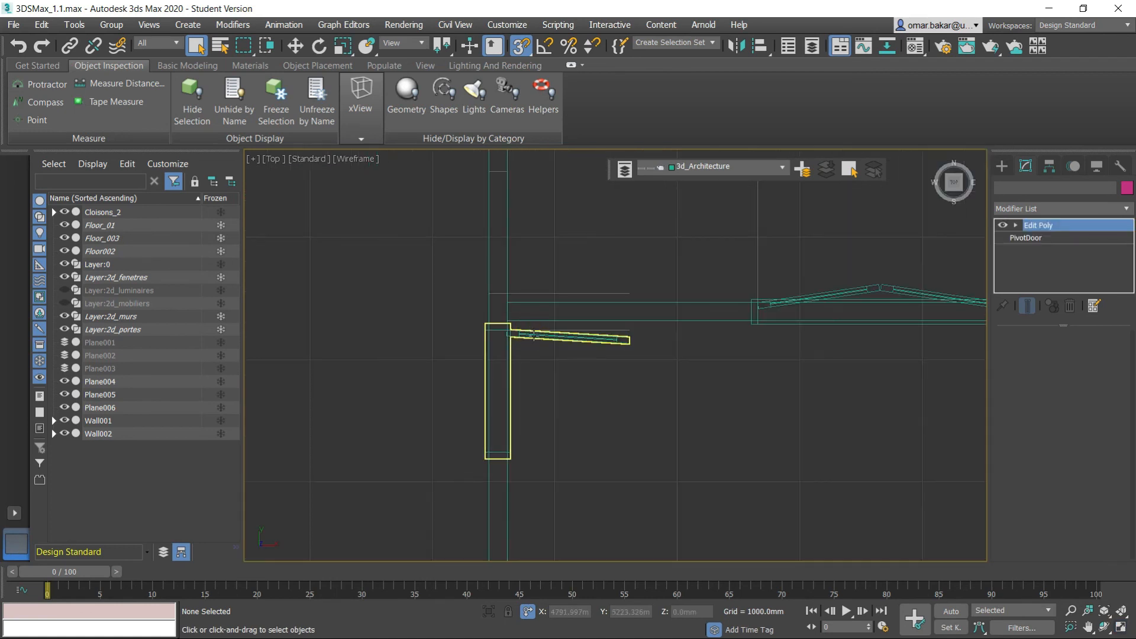
{"action": "left_click", "coordinate": [737, 46]}
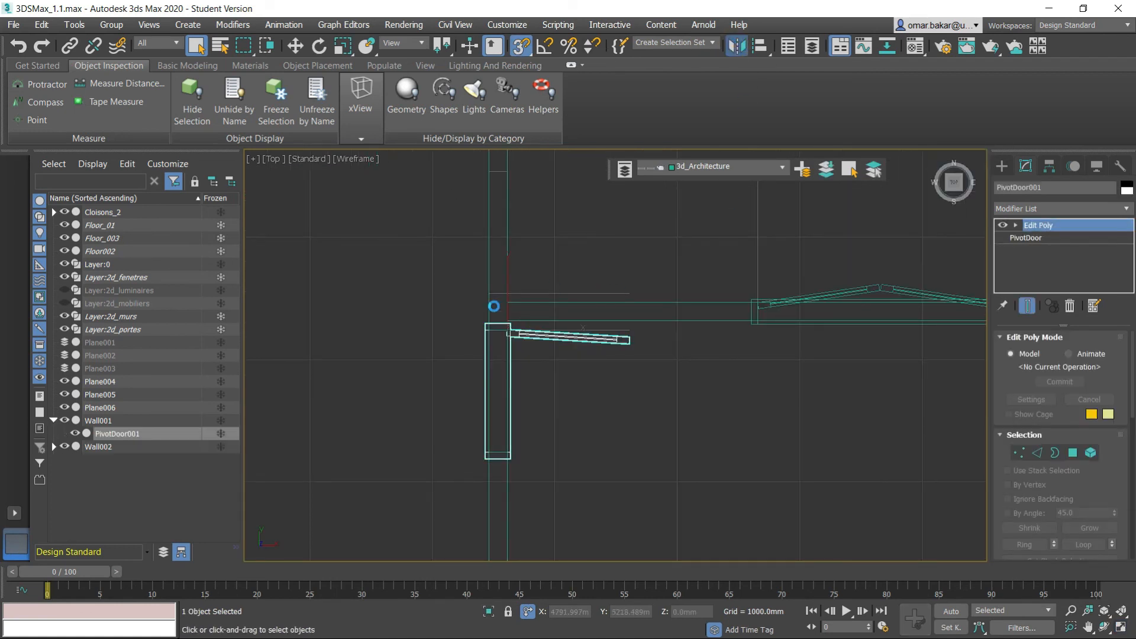
{"action": "left_click_drag", "start_coordinate": [540, 198], "coordinate": [741, 234]}
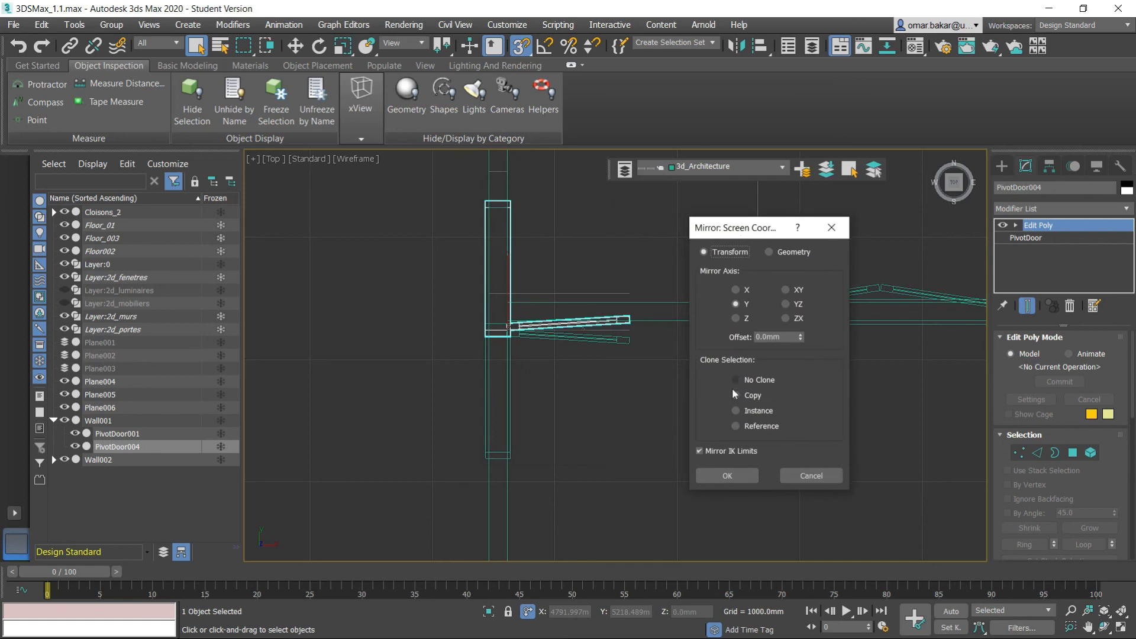
{"action": "left_click_drag", "start_coordinate": [804, 336], "coordinate": [754, 609]}
{"action": "left_click", "coordinate": [723, 476]}
Move the mirrored door copy with snapping so that it fits its opening in the partition wall.
{"action": "key", "text": "w"}
{"action": "scroll", "coordinate": [545, 261], "scroll_direction": "up", "scroll_amount": 5}
{"action": "scroll", "coordinate": [464, 305], "scroll_direction": "up", "scroll_amount": 3}
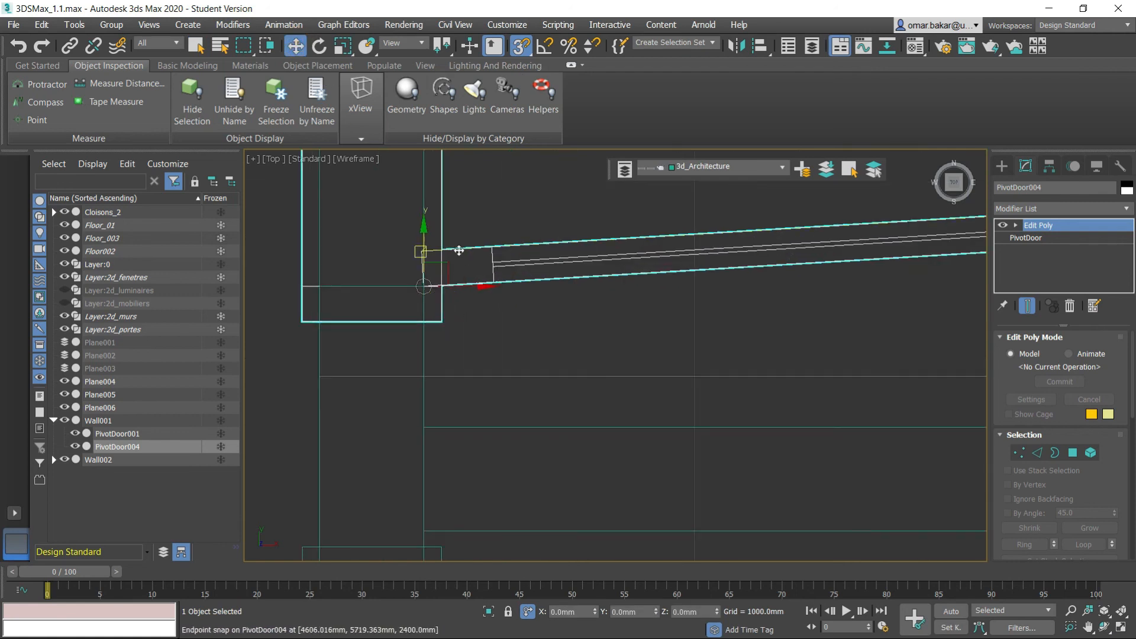
{"action": "left_click_drag", "start_coordinate": [440, 290], "coordinate": [425, 377]}
{"action": "scroll", "coordinate": [492, 308], "scroll_direction": "down", "scroll_amount": 7}
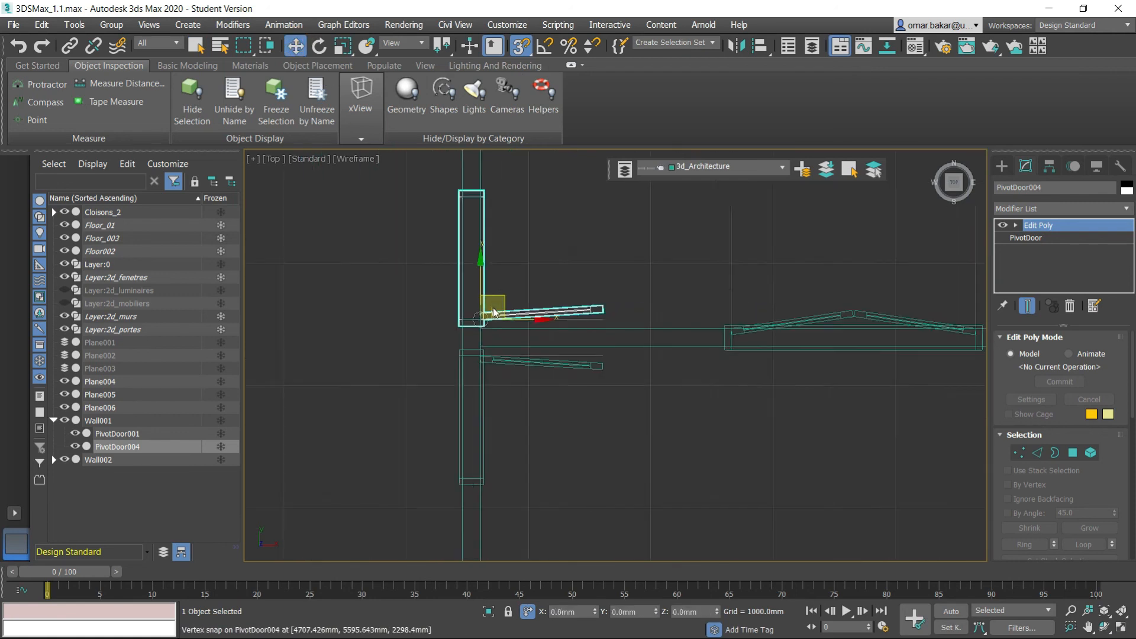
Select the double door PivotDoor003, isolate it and frame it in the maximized Perspective view.
{"action": "scroll", "coordinate": [699, 315], "scroll_direction": "up", "scroll_amount": 2}
{"action": "left_click", "coordinate": [196, 46]}
{"action": "left_click", "coordinate": [647, 308]}
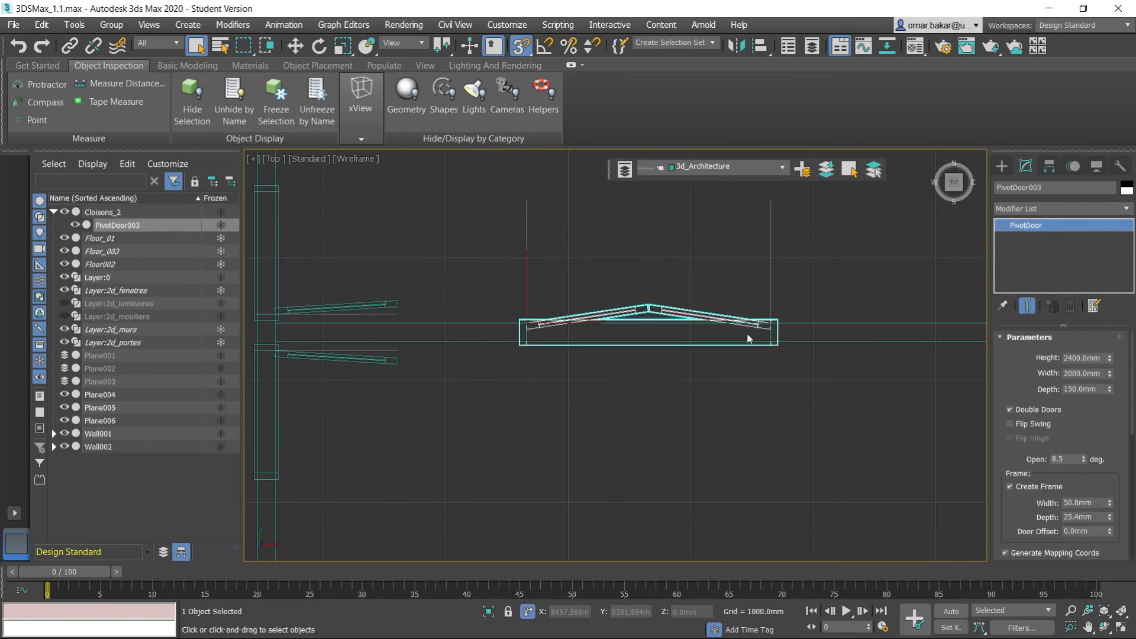
{"action": "left_click", "coordinate": [1123, 629]}
{"action": "key", "text": "alt+q"}
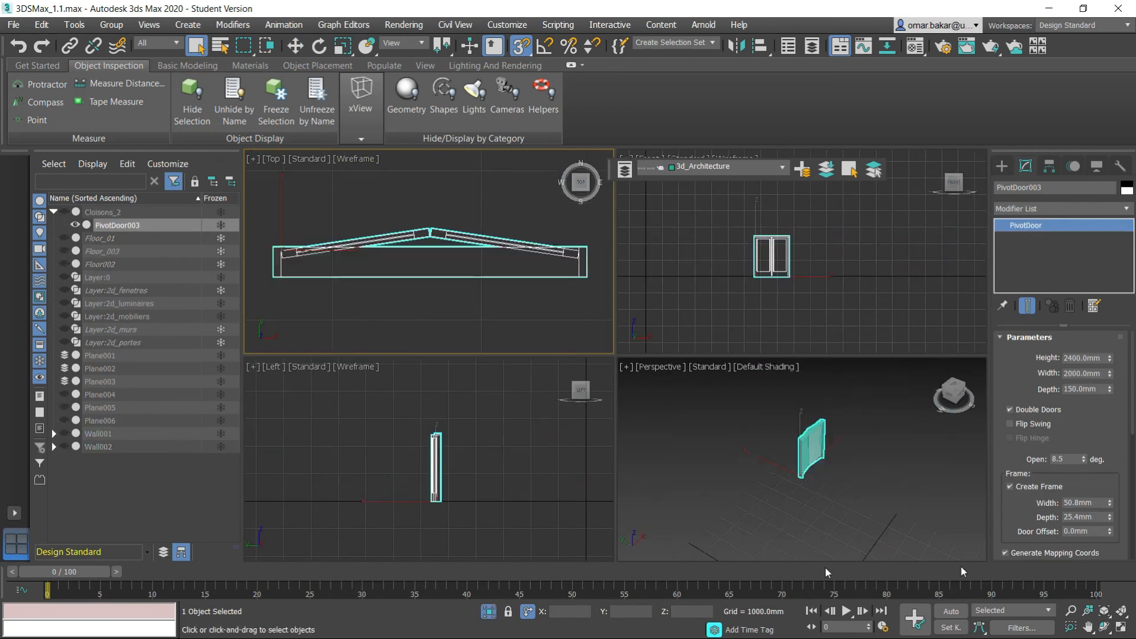
{"action": "left_click", "coordinate": [1122, 628]}
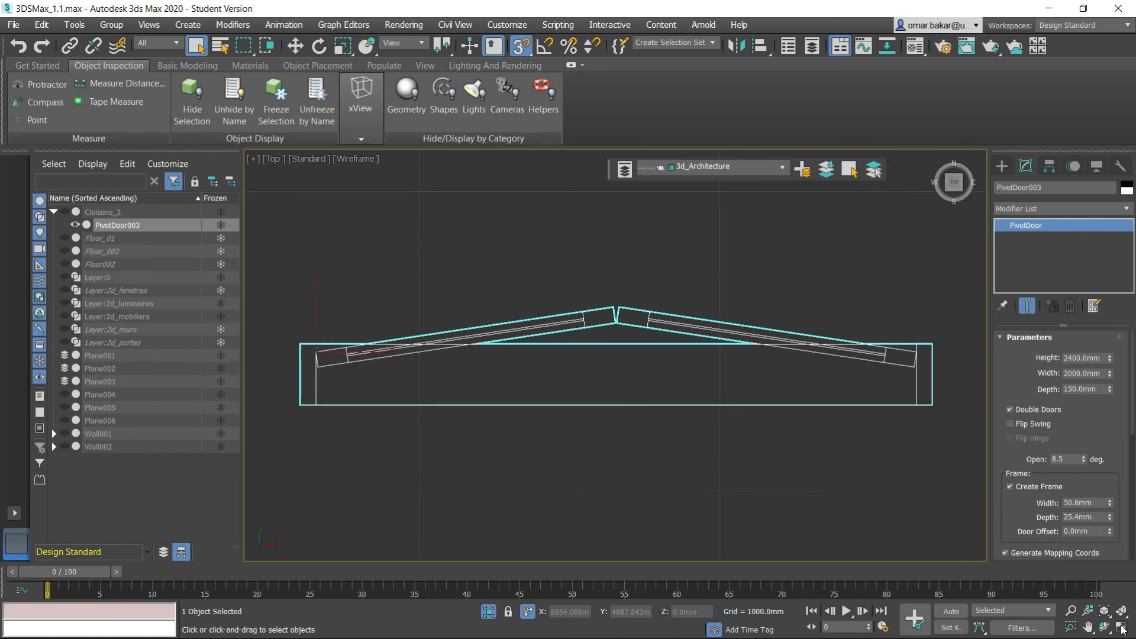
{"action": "left_click", "coordinate": [1124, 630]}
{"action": "right_click", "coordinate": [864, 482]}
{"action": "left_click", "coordinate": [1122, 628]}
{"action": "key", "text": "z"}
{"action": "middle_click_drag", "start_coordinate": [625, 436], "coordinate": [667, 436], "text": "alt"}
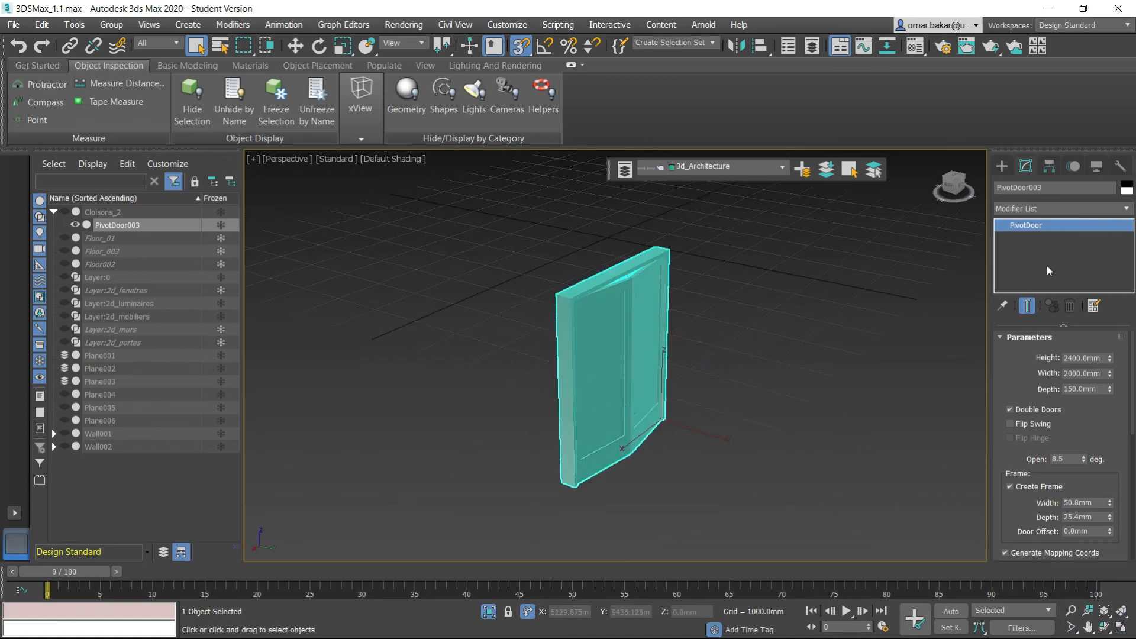
Add an Edit Poly modifier to the isolated double door.
{"action": "left_click", "coordinate": [1034, 214]}
{"action": "scroll", "coordinate": [1041, 325], "scroll_direction": "down", "scroll_amount": 10}
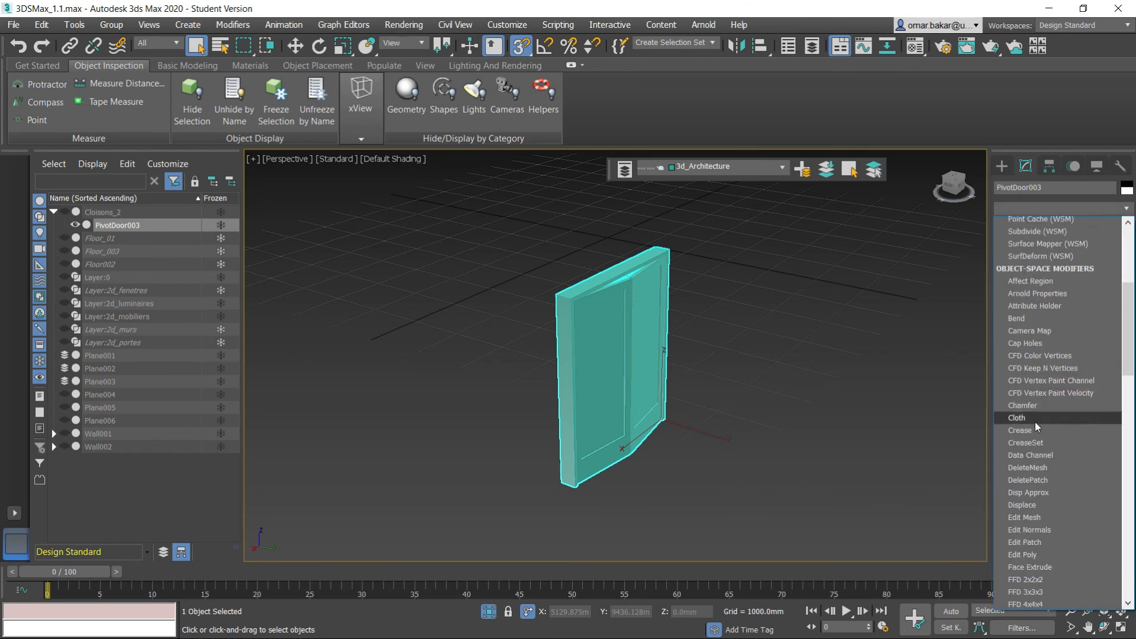
{"action": "left_click", "coordinate": [1033, 297]}
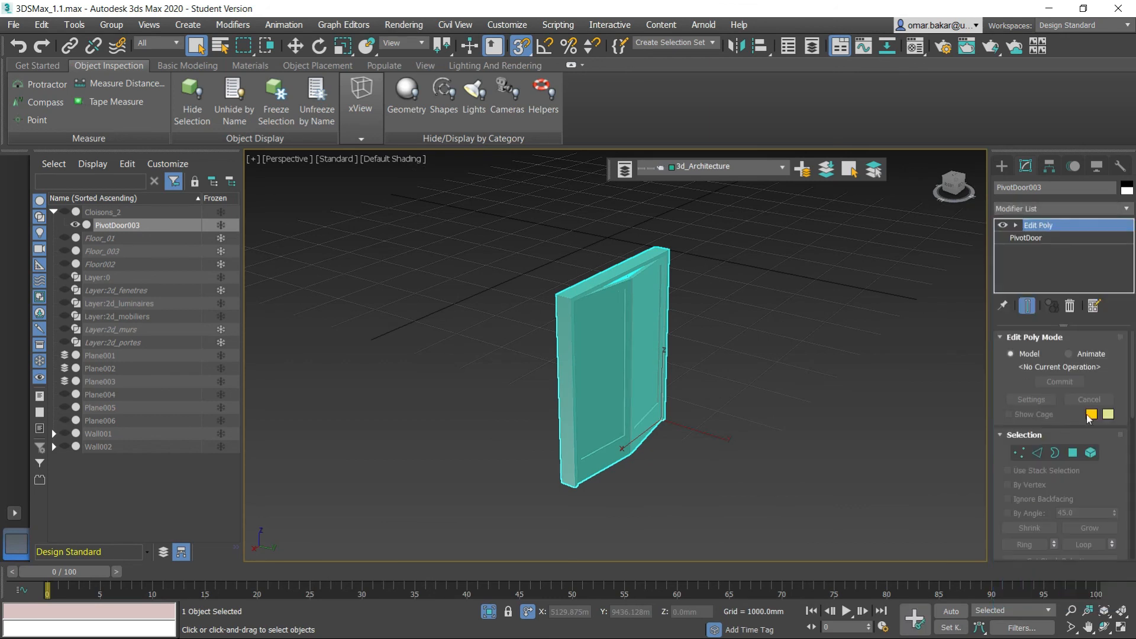
Select all elements of the double door, including its outer frame, and set their material ID to 2.
{"action": "left_click", "coordinate": [1091, 455]}
{"action": "left_click_drag", "start_coordinate": [482, 213], "coordinate": [760, 519]}
{"action": "left_click_drag", "start_coordinate": [1097, 473], "coordinate": [1089, 396]}
{"action": "scroll", "coordinate": [1097, 503], "scroll_direction": "down", "scroll_amount": 8}
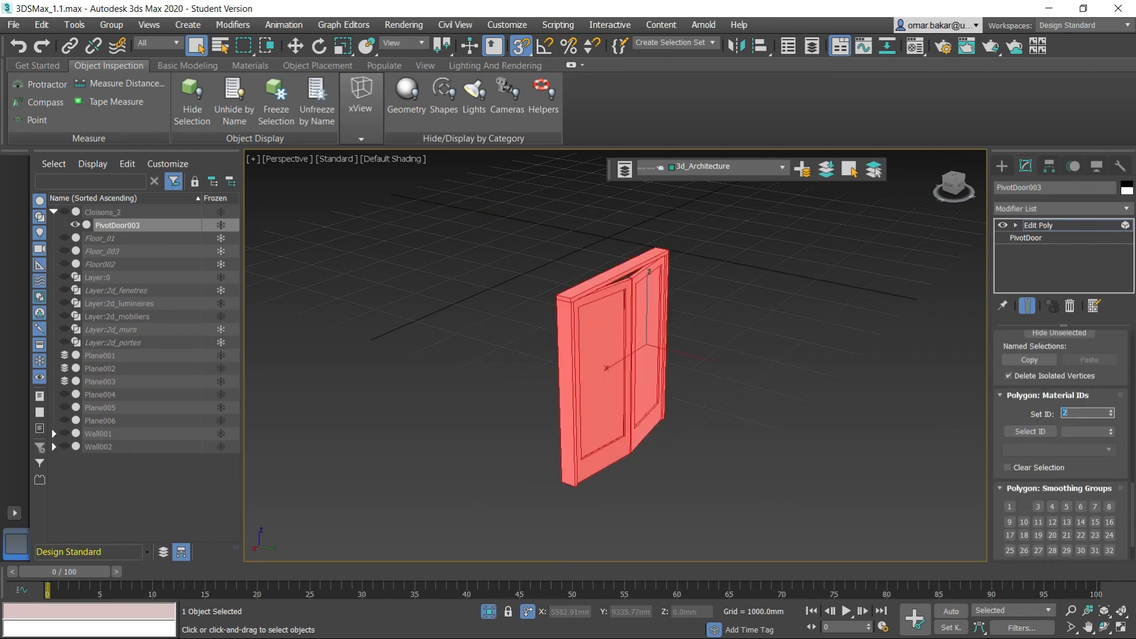
Set the material ID of both leaf frames to 3 and of both glass panels to 1.
{"action": "left_click", "coordinate": [621, 262]}
{"action": "left_click", "coordinate": [1030, 431]}
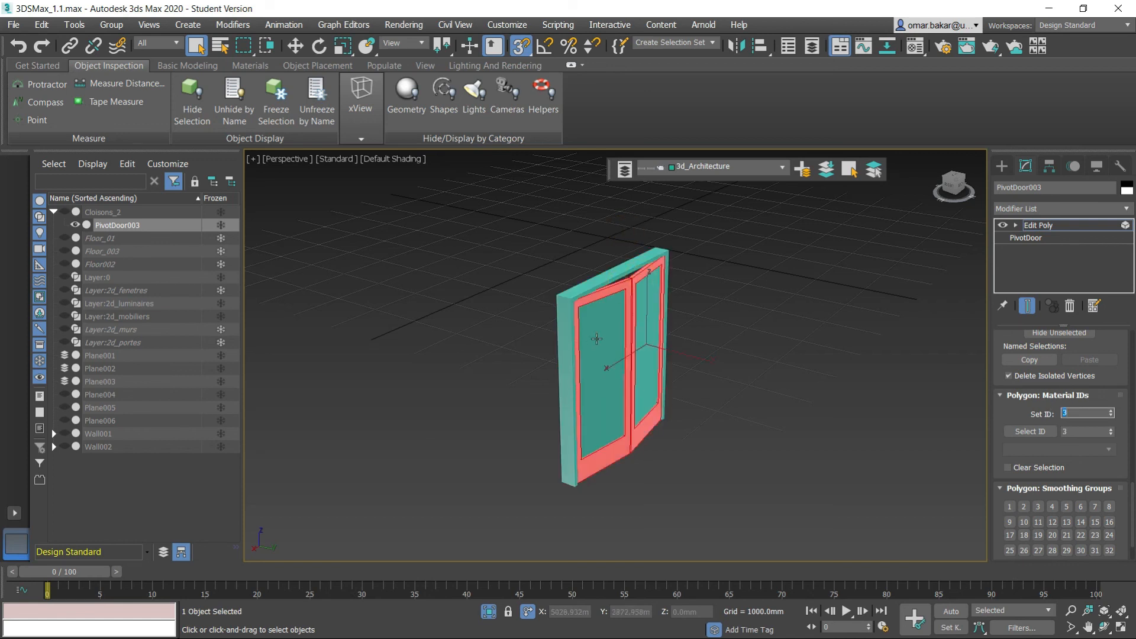
{"action": "left_click", "coordinate": [597, 338]}
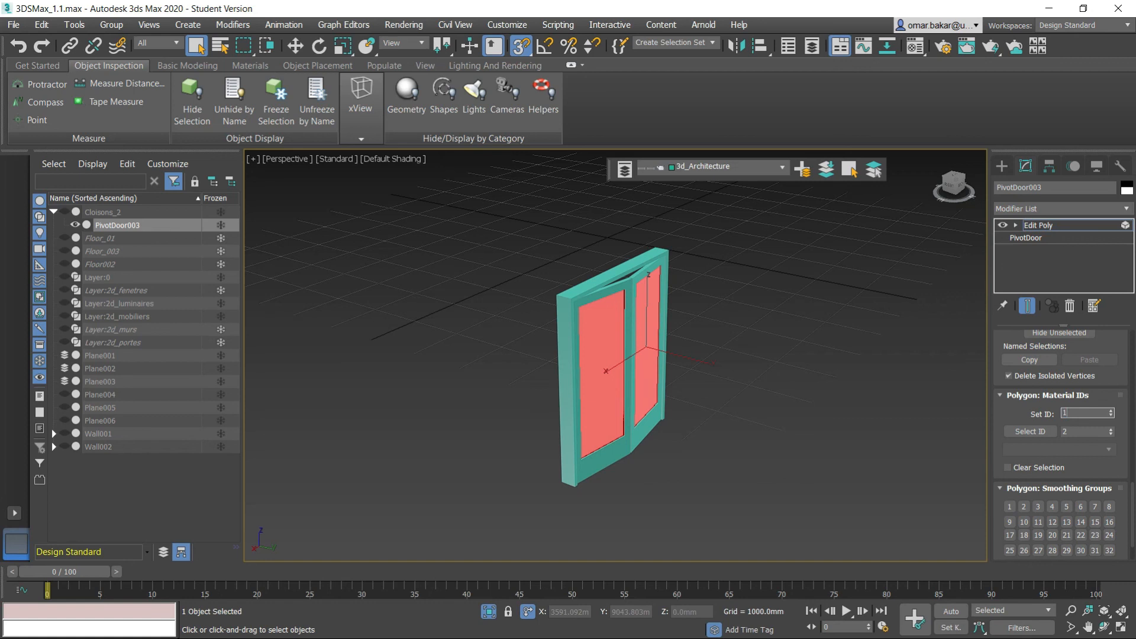
{"action": "left_click", "coordinate": [741, 395]}
Apply the multi-sub material from the Material Editor to the double door and close the editor.
{"action": "left_click", "coordinate": [915, 46]}
{"action": "left_click_drag", "start_coordinate": [207, 170], "coordinate": [577, 334]}
{"action": "left_click", "coordinate": [276, 101]}
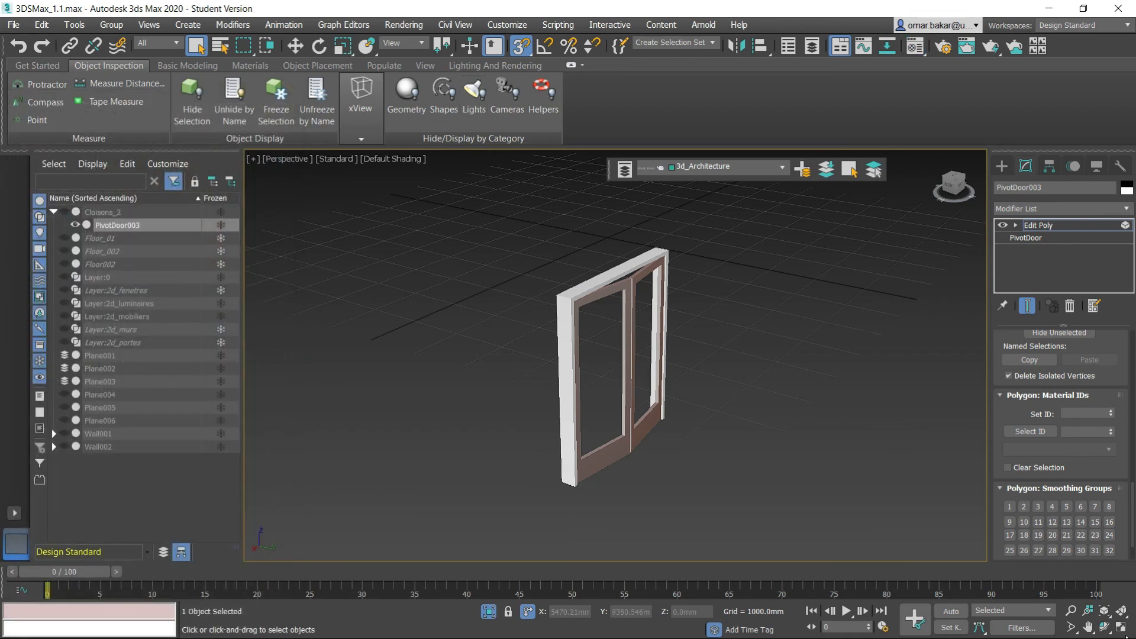
End the isolation, maximize the Top view and leave element-level editing of the double door.
{"action": "key", "text": "alt+w"}
{"action": "scroll", "coordinate": [440, 290], "scroll_direction": "down", "scroll_amount": 4}
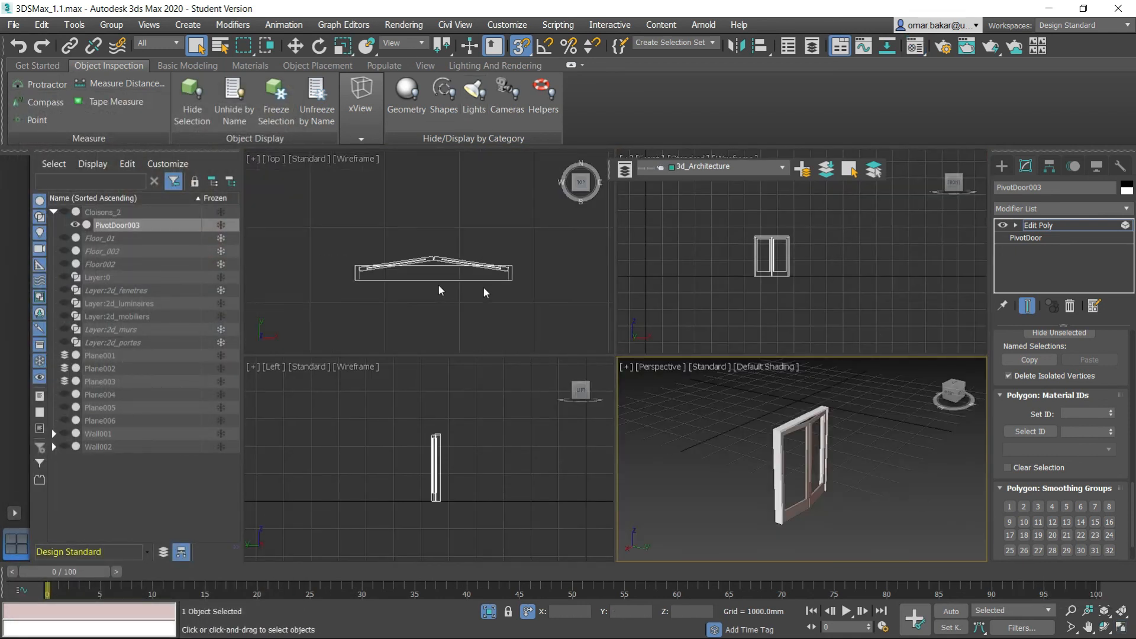
{"action": "left_click", "coordinate": [489, 611]}
{"action": "scroll", "coordinate": [483, 233], "scroll_direction": "down", "scroll_amount": 5}
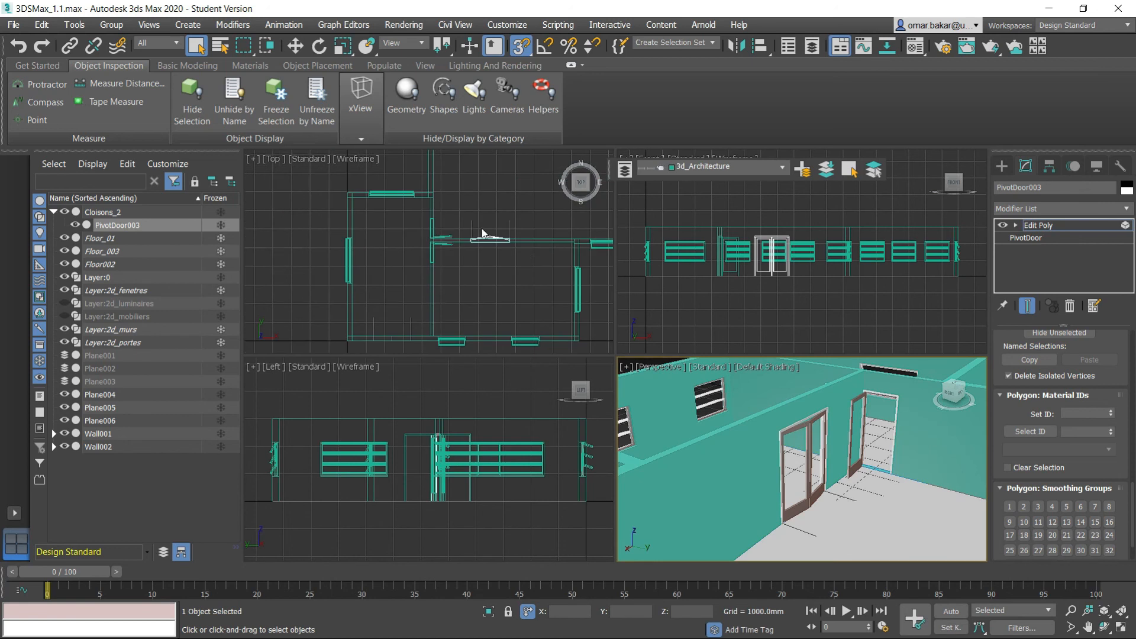
{"action": "left_click", "coordinate": [1121, 629]}
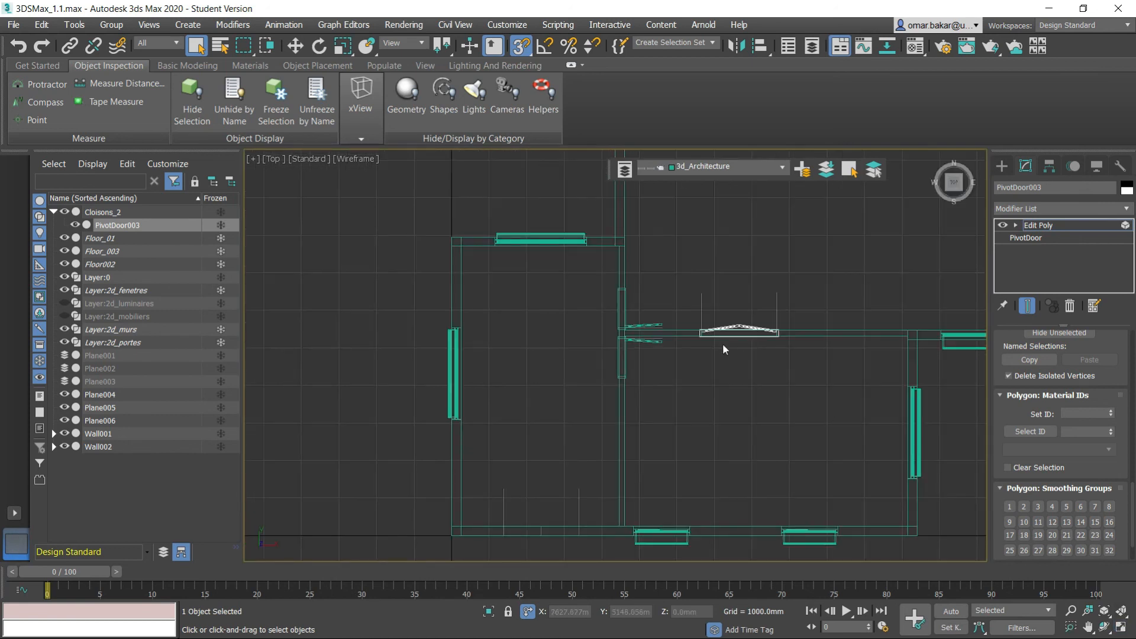
{"action": "scroll", "coordinate": [728, 338], "scroll_direction": "up", "scroll_amount": 6}
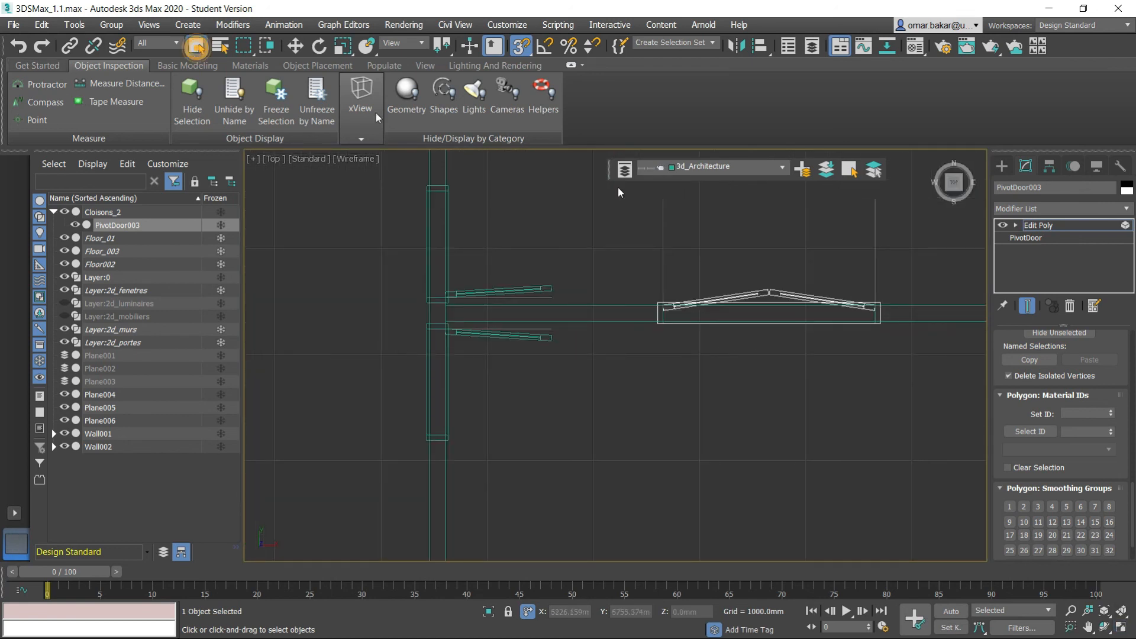
{"action": "left_click", "coordinate": [757, 290]}
{"action": "left_click", "coordinate": [762, 272]}
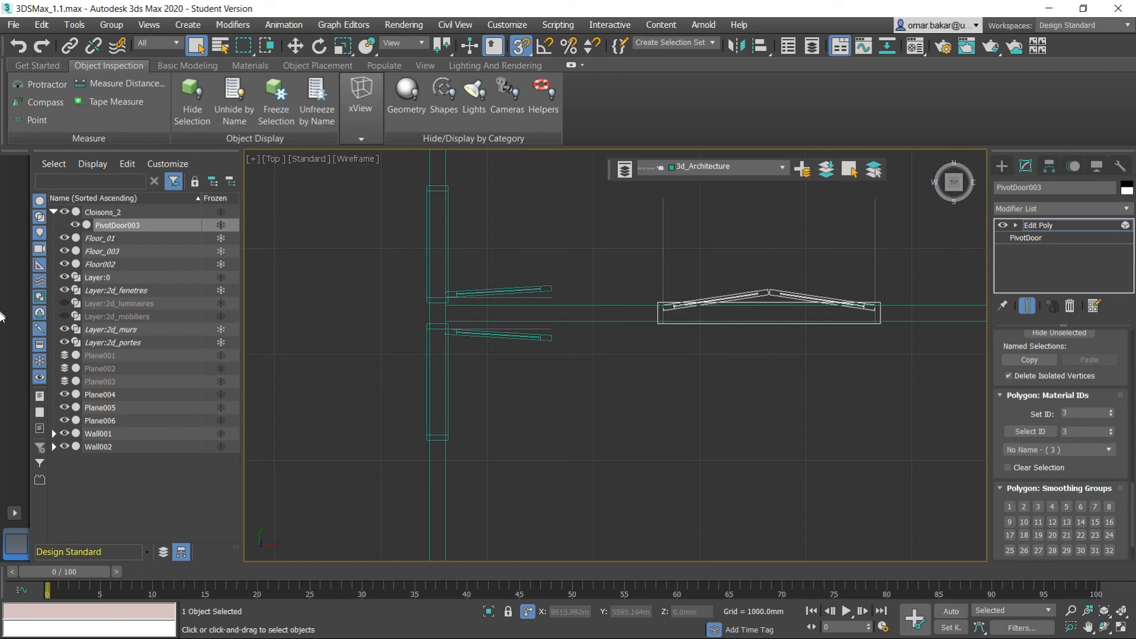
{"action": "scroll", "coordinate": [1117, 397], "scroll_direction": "up", "scroll_amount": 10}
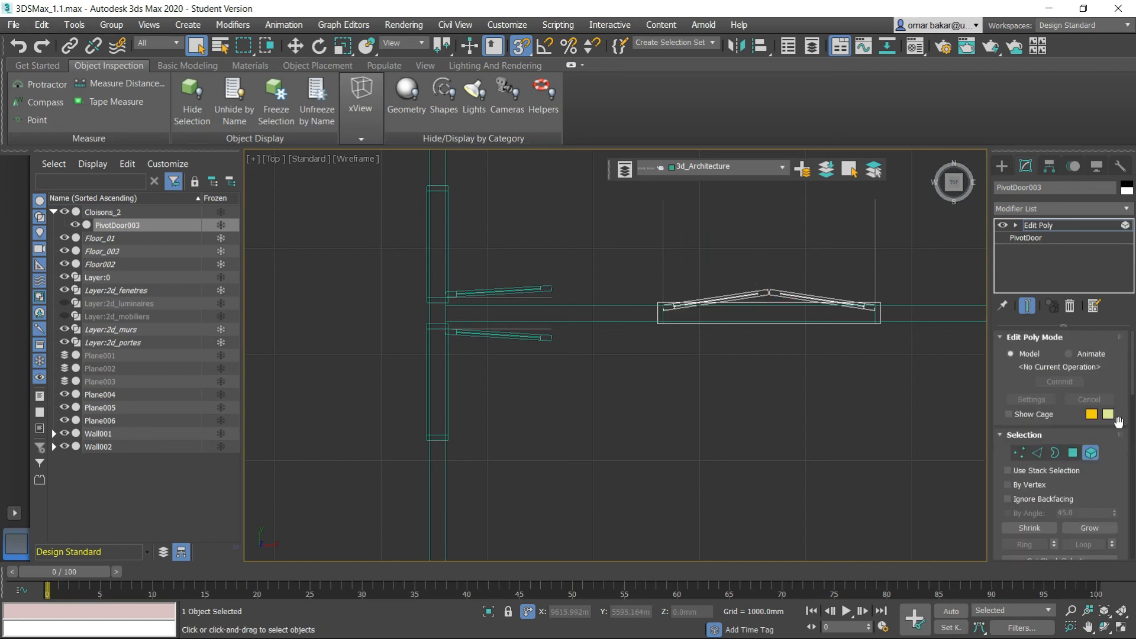
{"action": "left_click", "coordinate": [1087, 457]}
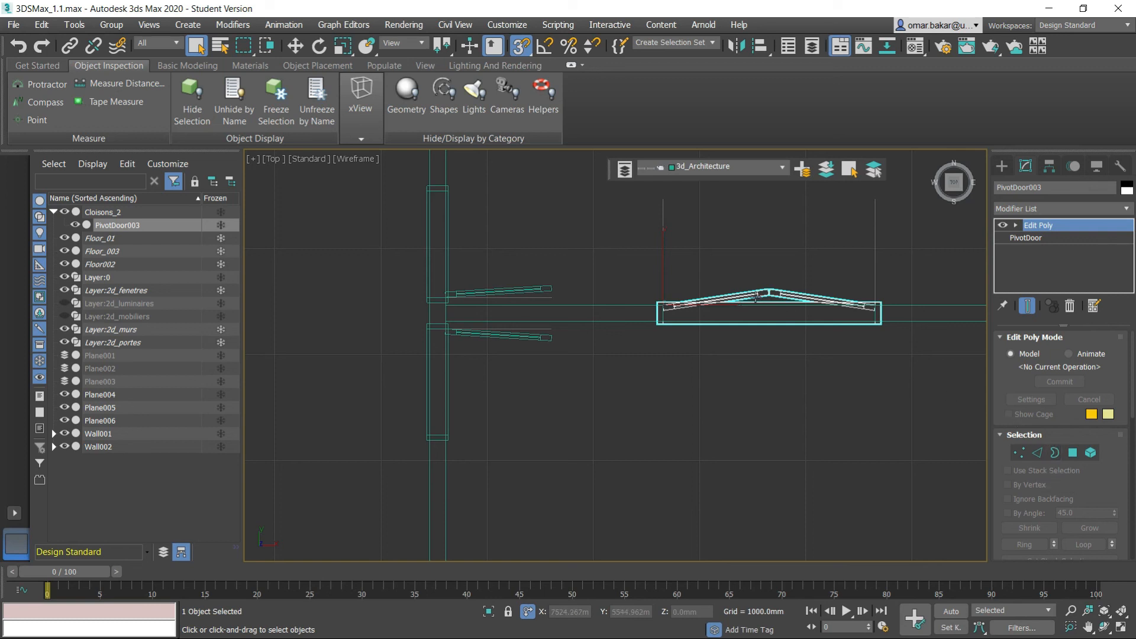
Clone PivotDoor003 and move the clone with snapping into the empty exterior wall opening of the narrow room.
{"action": "left_click", "coordinate": [295, 45]}
{"action": "key", "text": "ctrl+v"}
{"action": "left_click", "coordinate": [528, 381]}
{"action": "scroll", "coordinate": [484, 433], "scroll_direction": "down", "scroll_amount": 5}
{"action": "mouse_move", "coordinate": [532, 431]}
{"action": "middle_mouse_down"}
{"action": "mouse_move", "coordinate": [627, 355]}
{"action": "mouse_move", "coordinate": [680, 353]}
{"action": "middle_mouse_up"}
{"action": "mouse_move", "coordinate": [706, 305]}
{"action": "left_mouse_down"}
{"action": "mouse_move", "coordinate": [600, 366]}
{"action": "mouse_move", "coordinate": [513, 504]}
{"action": "left_mouse_up"}
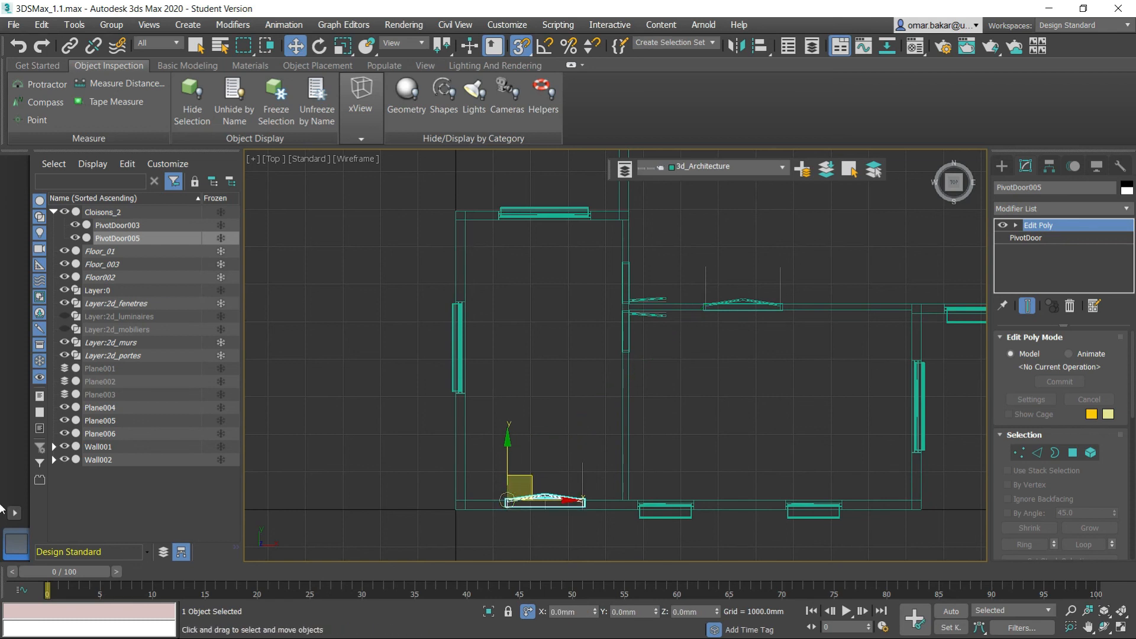
{"action": "scroll", "coordinate": [511, 503], "scroll_direction": "up", "scroll_amount": 8}
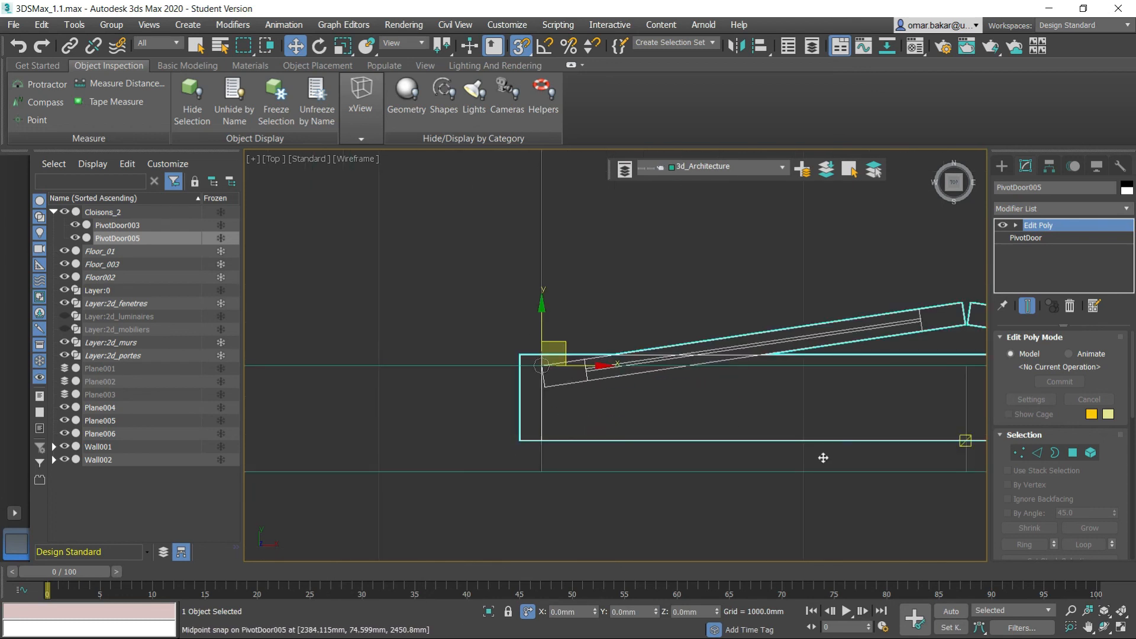
Set the cloned double door's depth to 250 mm in its PivotDoor parameters.
{"action": "left_click", "coordinate": [1120, 629]}
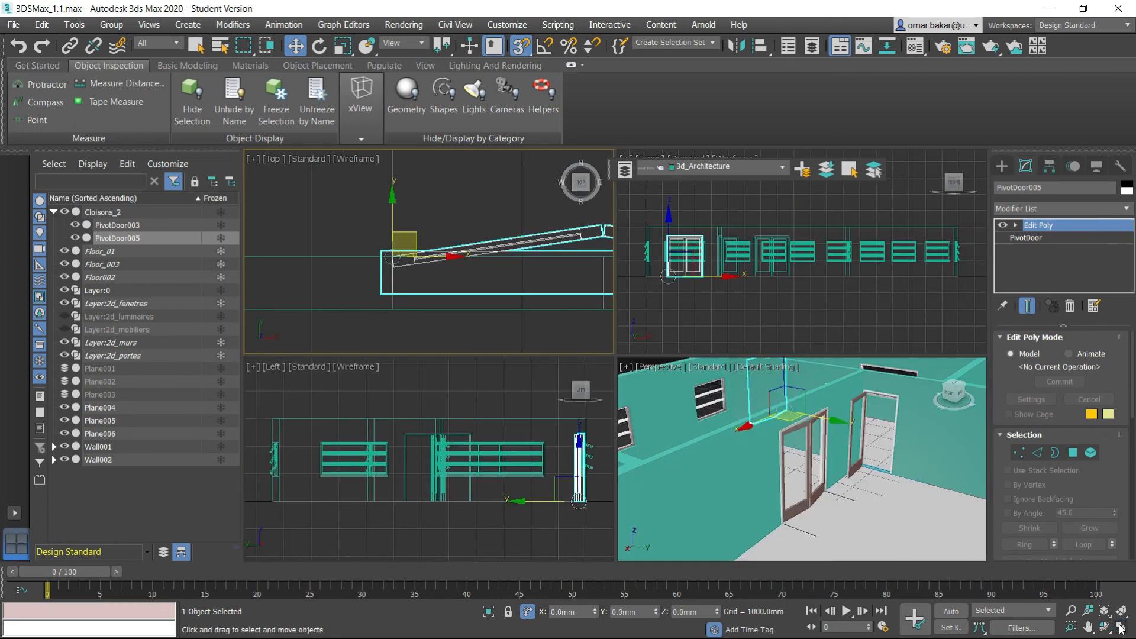
{"action": "scroll", "coordinate": [839, 433], "scroll_direction": "down", "scroll_amount": 3}
{"action": "middle_click_drag", "start_coordinate": [796, 436], "coordinate": [947, 424], "text": "alt"}
{"action": "scroll", "coordinate": [401, 301], "scroll_direction": "up", "scroll_amount": 2}
{"action": "middle_click_drag", "start_coordinate": [457, 302], "coordinate": [381, 289]}
{"action": "scroll", "coordinate": [453, 293], "scroll_direction": "down", "scroll_amount": 2}
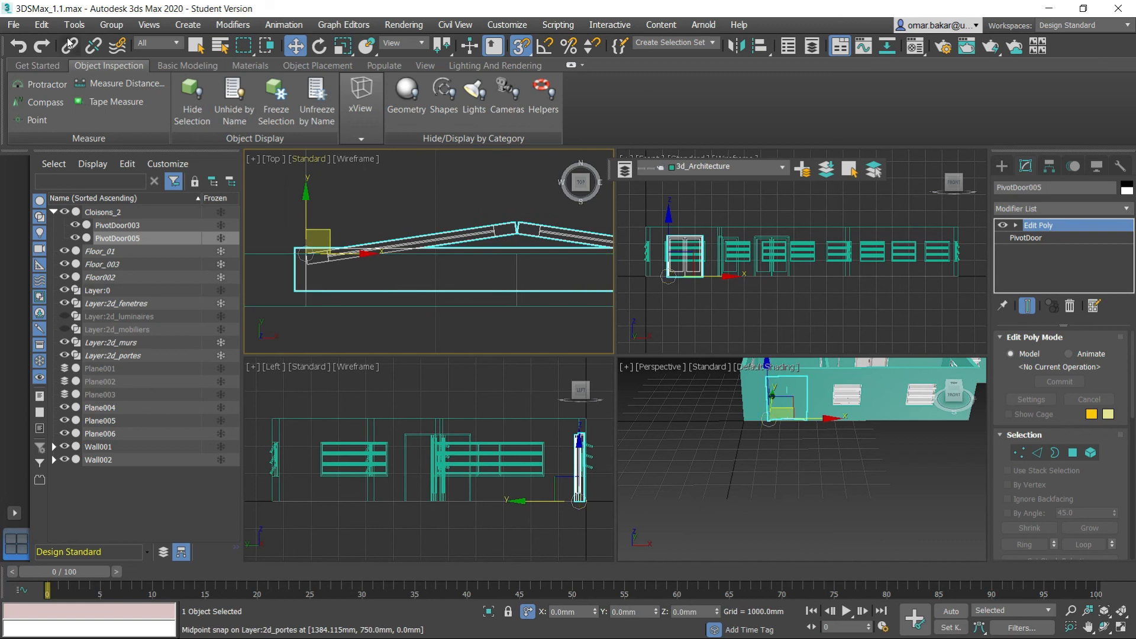
{"action": "left_click", "coordinate": [69, 45]}
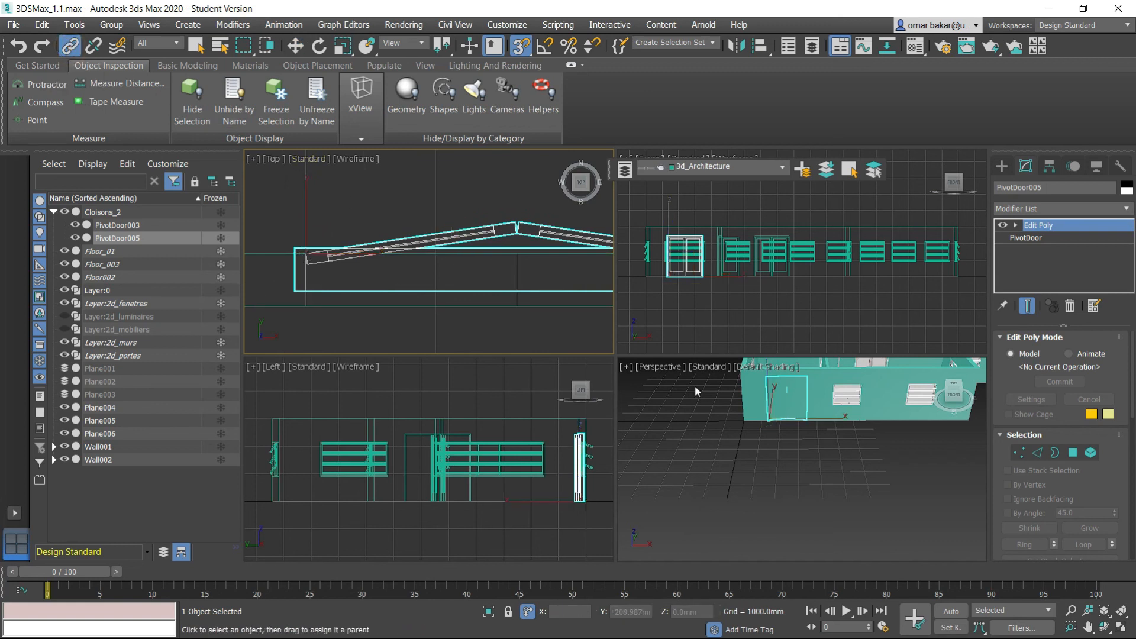
{"action": "scroll", "coordinate": [470, 284], "scroll_direction": "down", "scroll_amount": 2}
{"action": "middle_click_drag", "start_coordinate": [878, 436], "coordinate": [820, 462], "text": "alt"}
{"action": "middle_click_drag", "start_coordinate": [819, 420], "coordinate": [961, 417]}
{"action": "scroll", "coordinate": [794, 456], "scroll_direction": "up", "scroll_amount": 4}
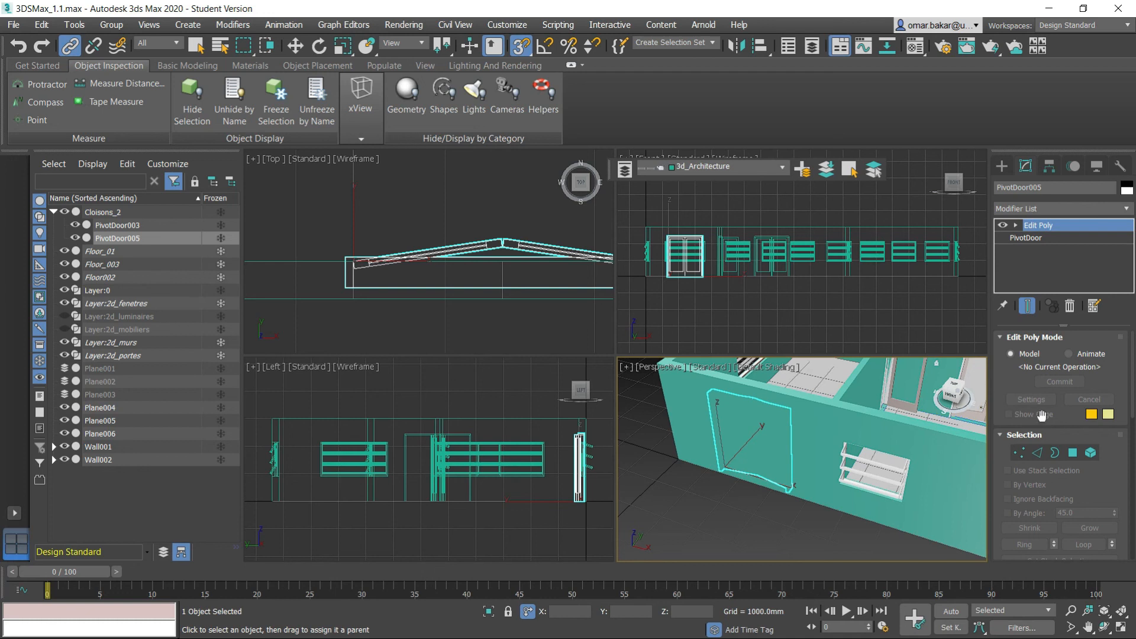
{"action": "left_click", "coordinate": [1029, 237]}
{"action": "left_click", "coordinate": [639, 367]}
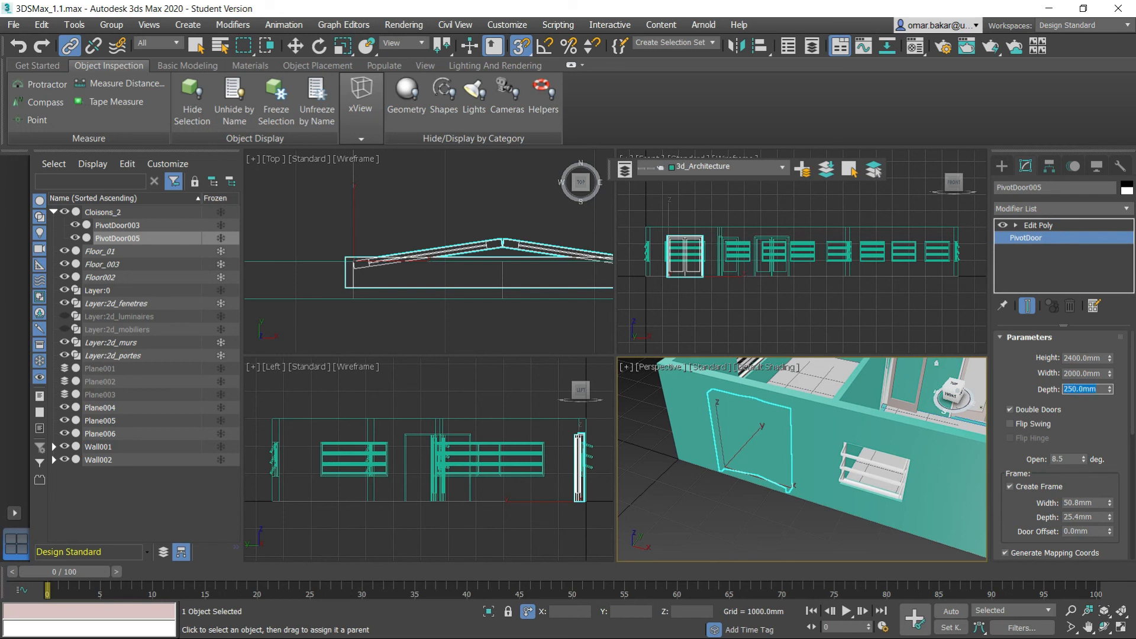
{"action": "left_click", "coordinate": [734, 496]}
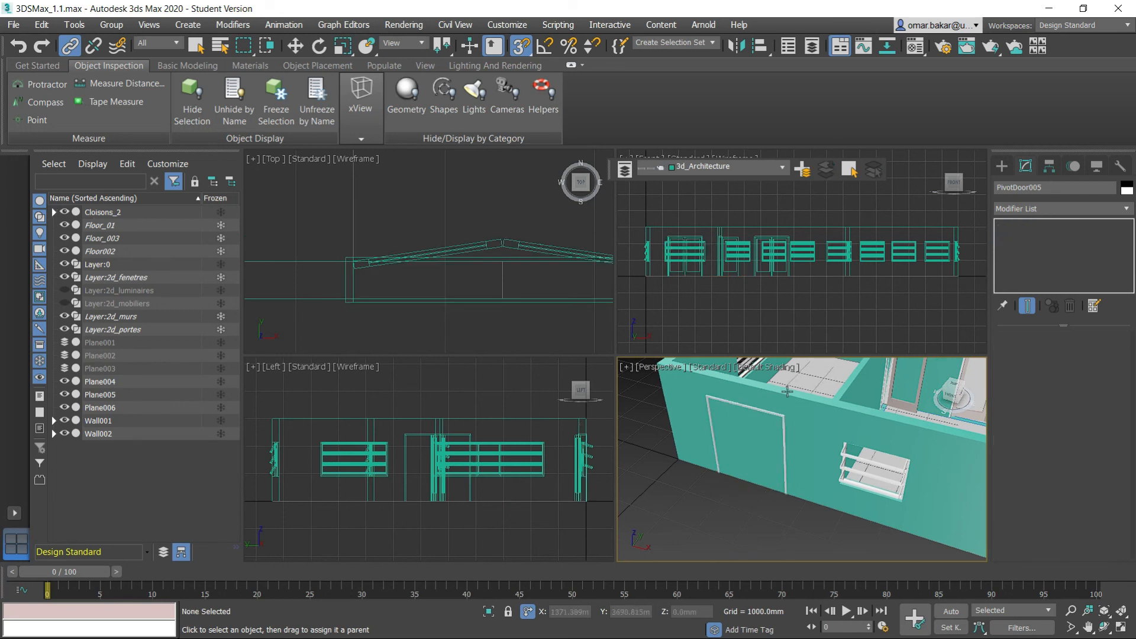
Link the cloned double door PivotDoor005 to the exterior wall Wall002 as its parent.
{"action": "left_click", "coordinate": [69, 47]}
{"action": "left_click", "coordinate": [455, 247]}
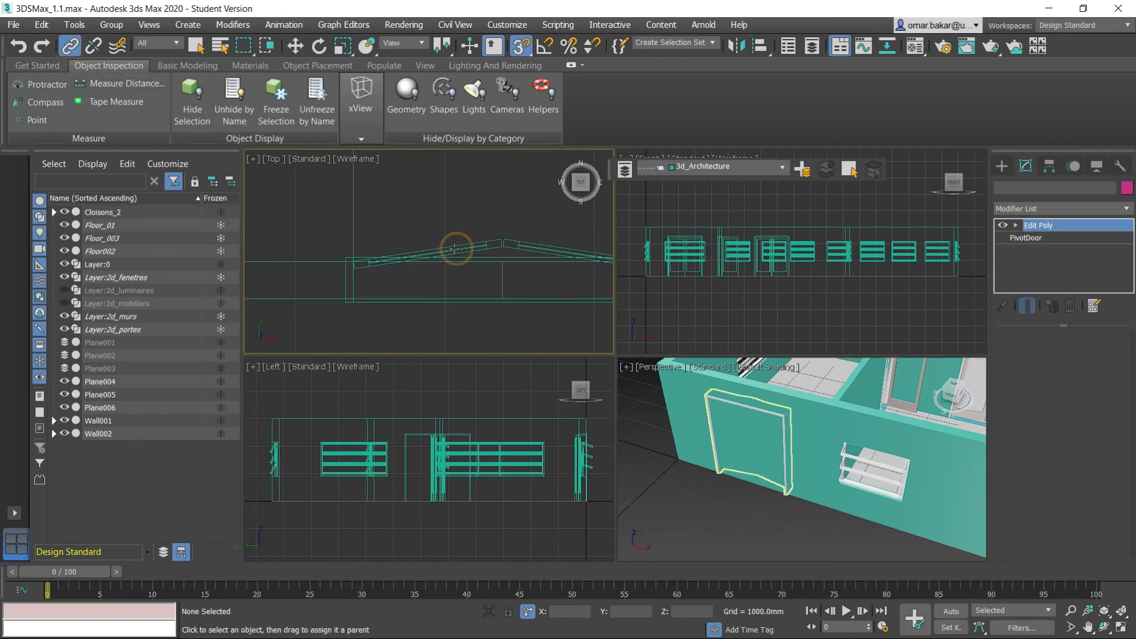
{"action": "left_click", "coordinate": [468, 246]}
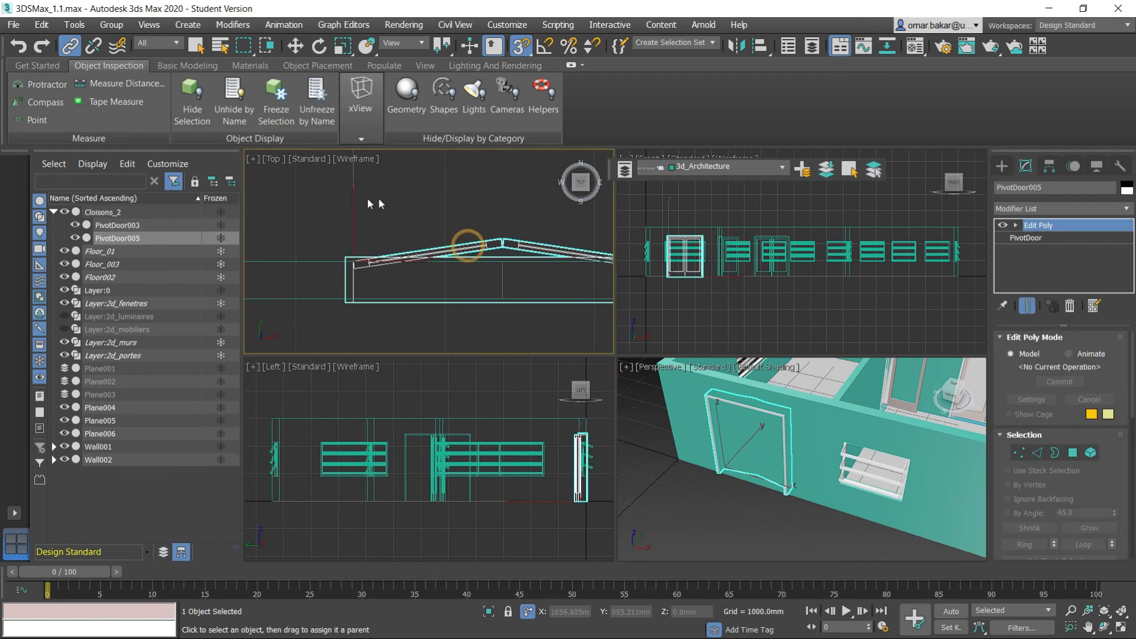
{"action": "middle_click_drag", "start_coordinate": [850, 416], "coordinate": [719, 441], "text": "alt"}
{"action": "scroll", "coordinate": [871, 444], "scroll_direction": "up", "scroll_amount": 4}
{"action": "left_click", "coordinate": [1121, 628]}
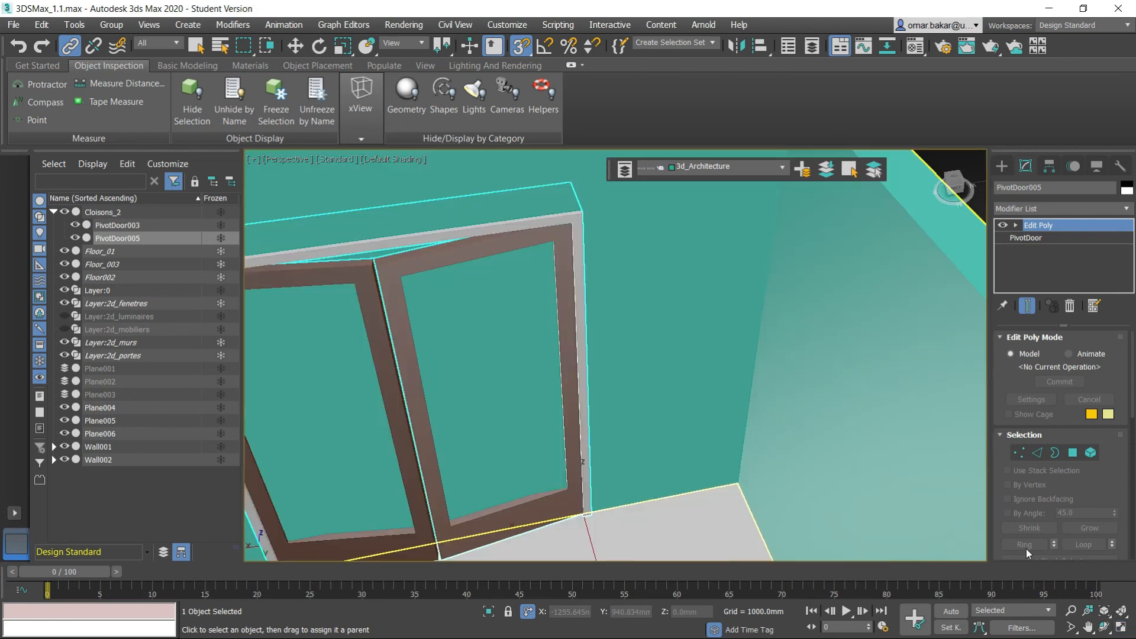
{"action": "left_click_drag", "start_coordinate": [413, 265], "coordinate": [719, 397]}
{"action": "left_click_drag", "start_coordinate": [714, 359], "coordinate": [711, 355]}
Orbit the Perspective view to show the whole house and save the scene.
{"action": "middle_click_drag", "start_coordinate": [710, 355], "coordinate": [582, 419], "text": "alt"}
{"action": "scroll", "coordinate": [623, 414], "scroll_direction": "down", "scroll_amount": 6}
{"action": "scroll", "coordinate": [619, 408], "scroll_direction": "up", "scroll_amount": 4}
{"action": "scroll", "coordinate": [640, 402], "scroll_direction": "down", "scroll_amount": 3}
{"action": "middle_click_drag", "start_coordinate": [640, 395], "coordinate": [622, 421]}
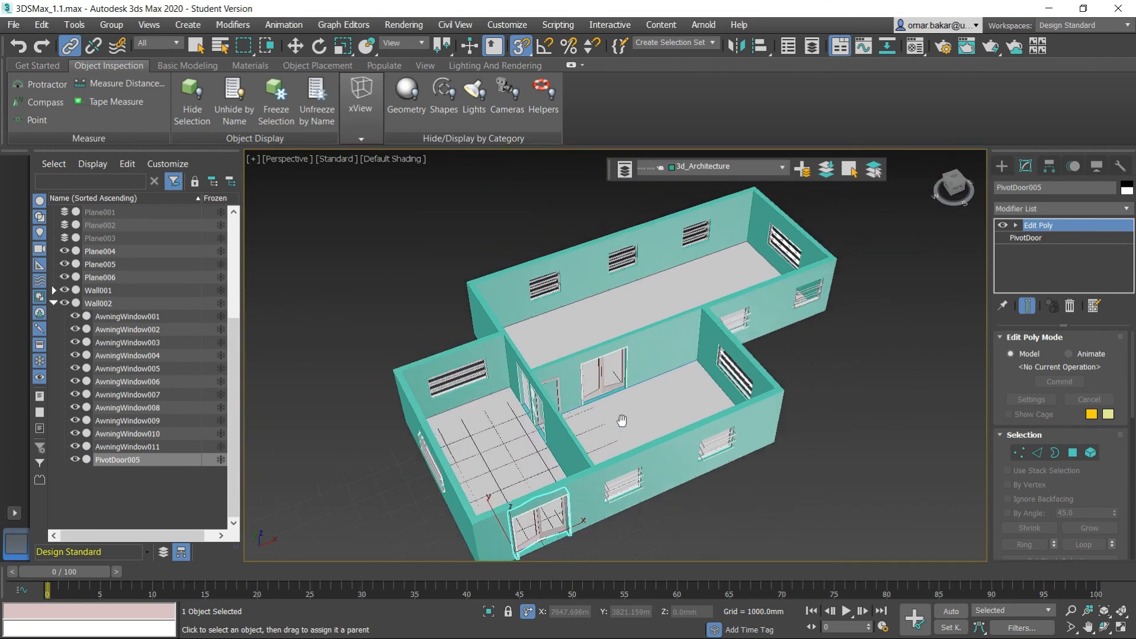
{"action": "left_click", "coordinate": [17, 27]}
{"action": "left_click", "coordinate": [39, 133]}
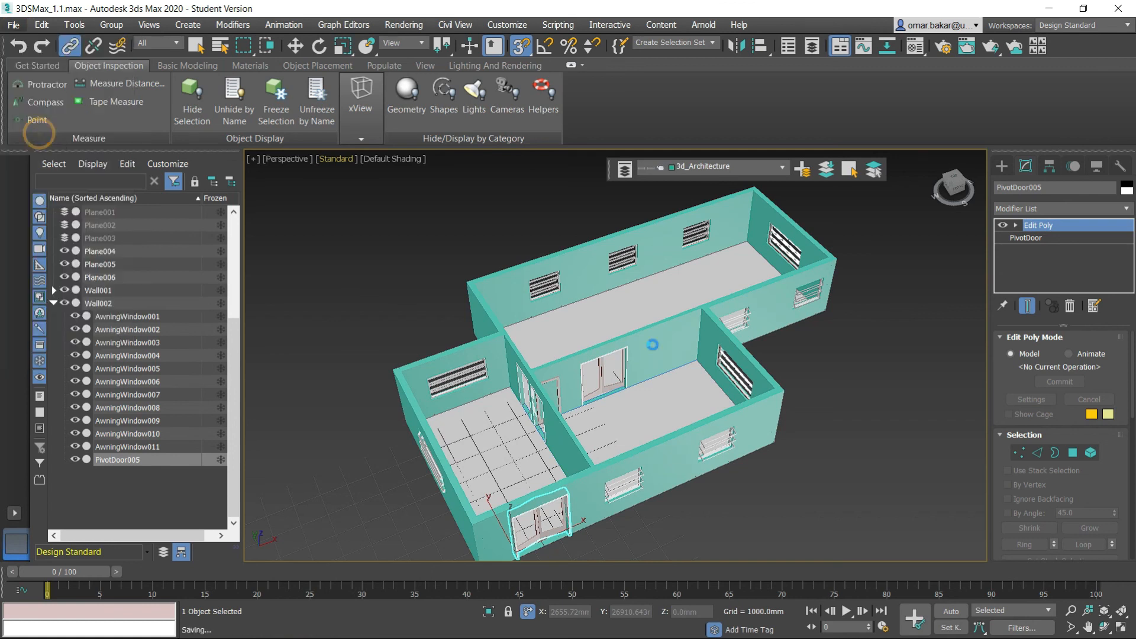